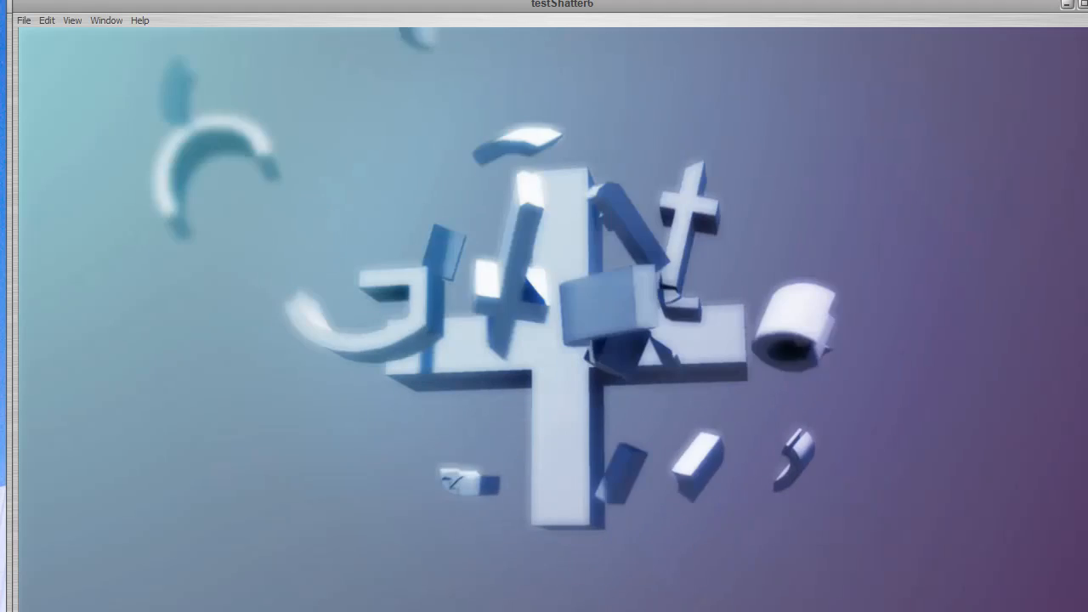
Step: Put the shatter preview away and open the options for creating text
left_click(1068, 4)
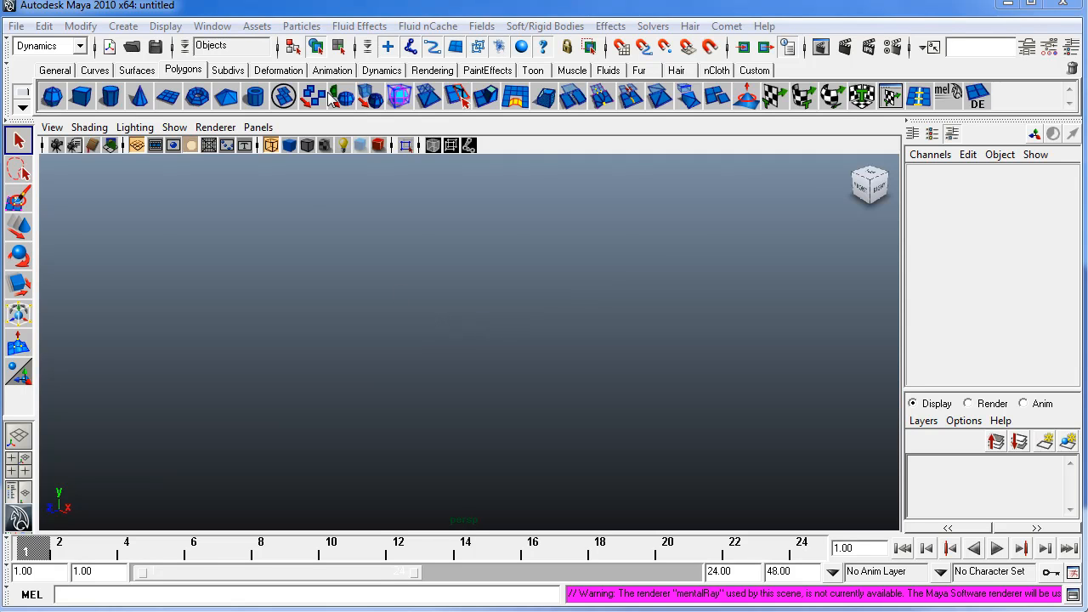
left_click(123, 26)
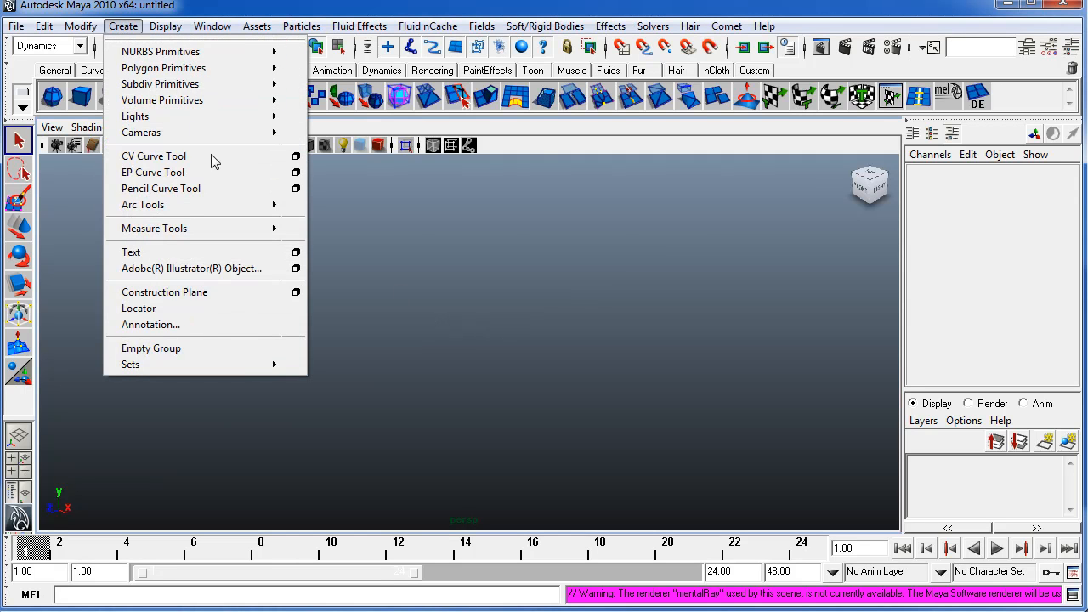
left_click(296, 268)
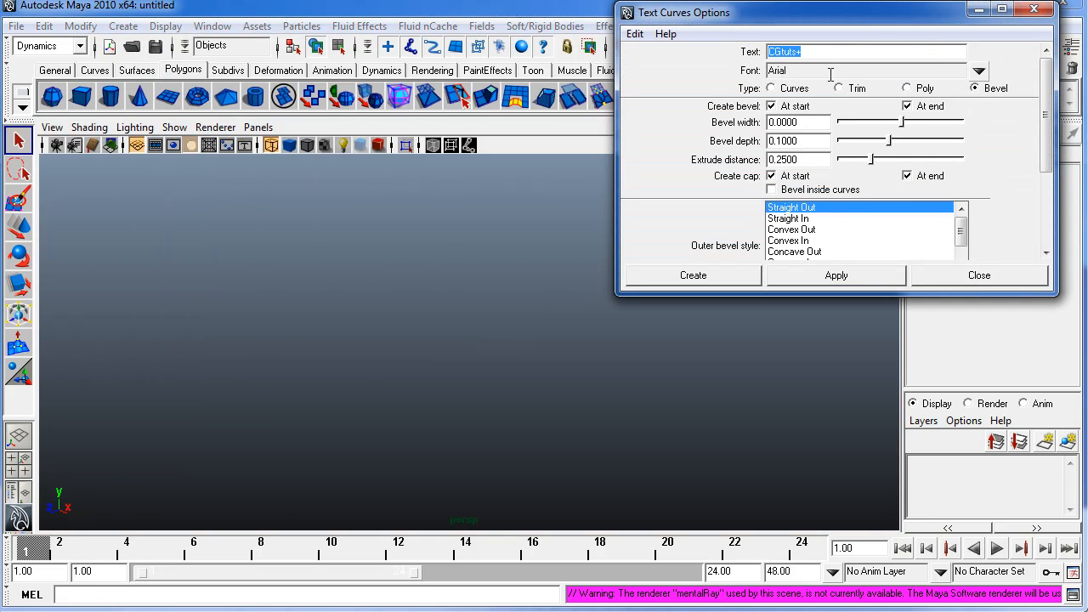
Step: Generate the text "CGtuts+" in Arial with the Curves type and frame it for viewing
left_click(771, 88)
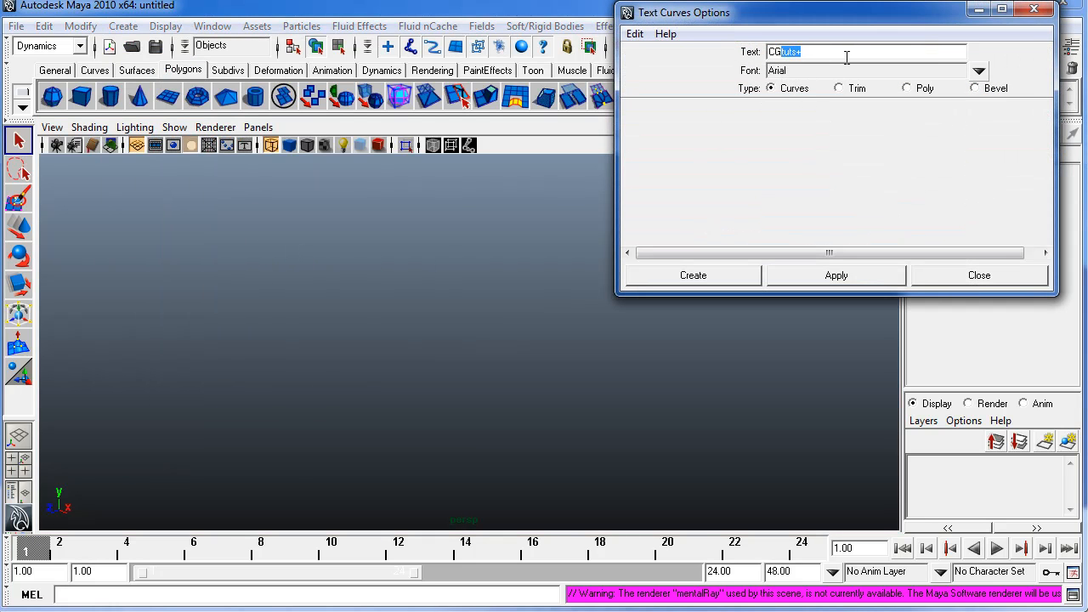
left_click(838, 55)
left_click(803, 282)
left_click_drag(510, 347, 556, 343, "alt")
key("f")
left_click_drag(444, 298, 467, 299, "alt")
right_click_drag(468, 299, 397, 262, "alt")
left_click_drag(396, 262, 450, 236, "alt")
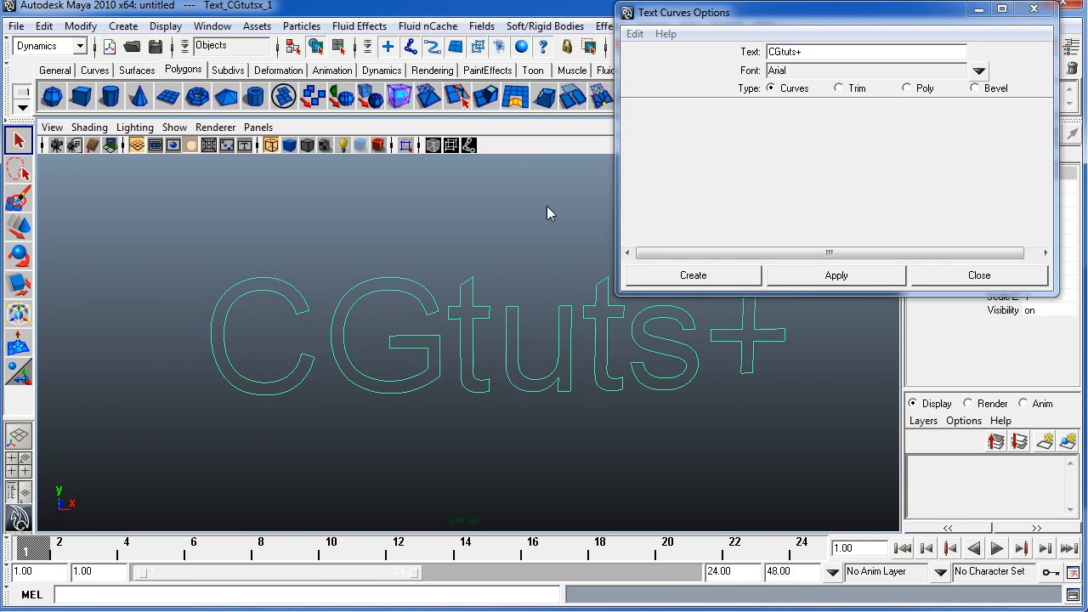
Step: Generate "CGtuts+" with the Trim type, inspect its flat surfaces shaded, and undo it
left_click(859, 88)
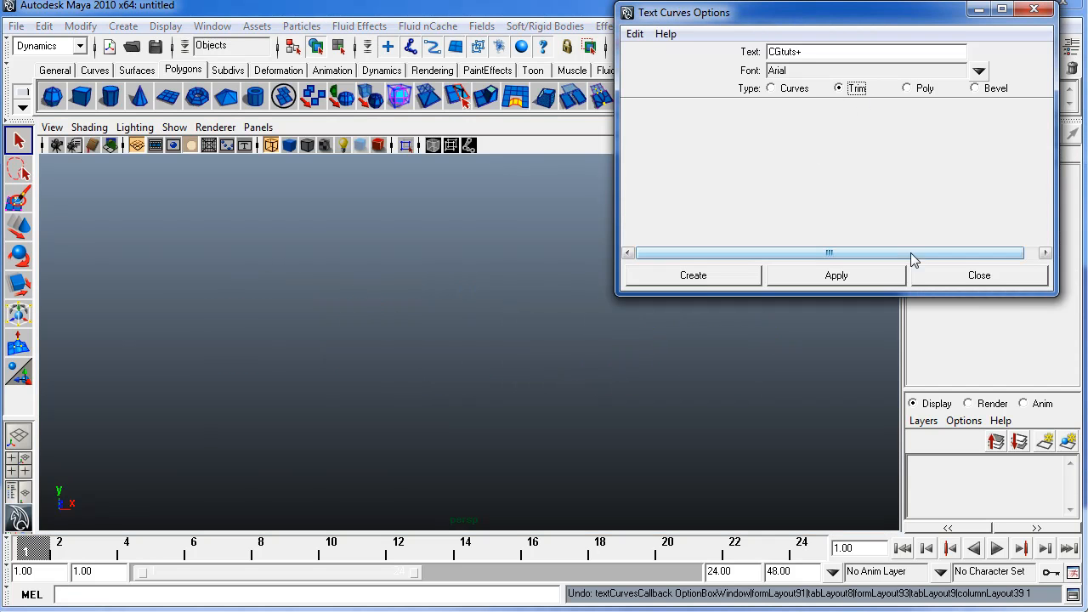
left_click(883, 281)
left_click_drag(469, 349, 400, 351, "alt")
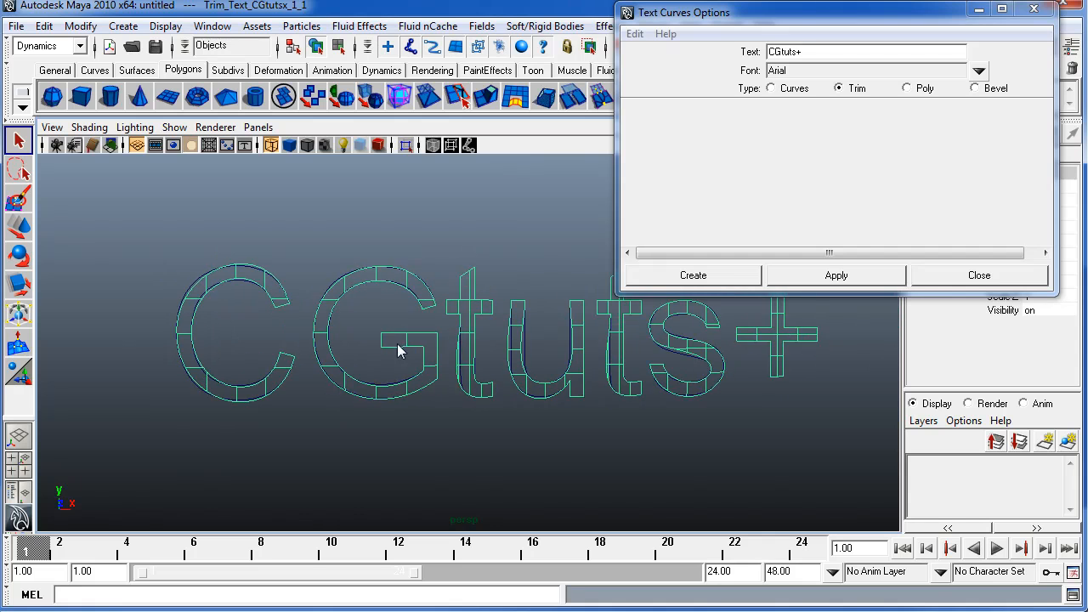
left_click(452, 284)
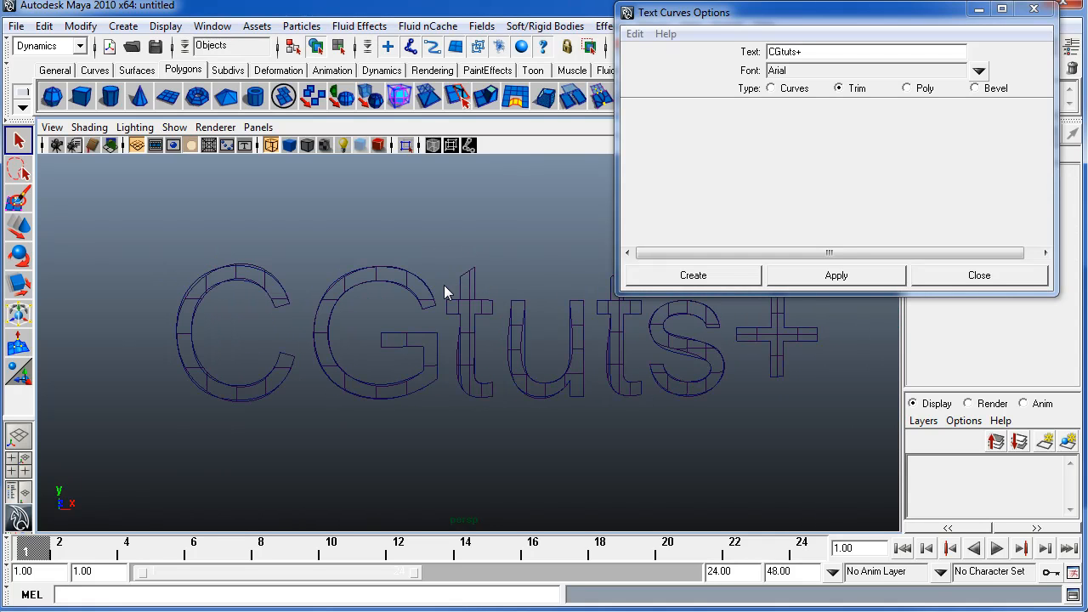
key("5")
left_click_drag(473, 341, 489, 349, "alt")
left_click(625, 385)
right_click_drag(625, 384, 901, 245, "alt")
key("ctrl+z")
key("ctrl+z")
key("ctrl+z")
key("ctrl+z")
key("ctrl+z")
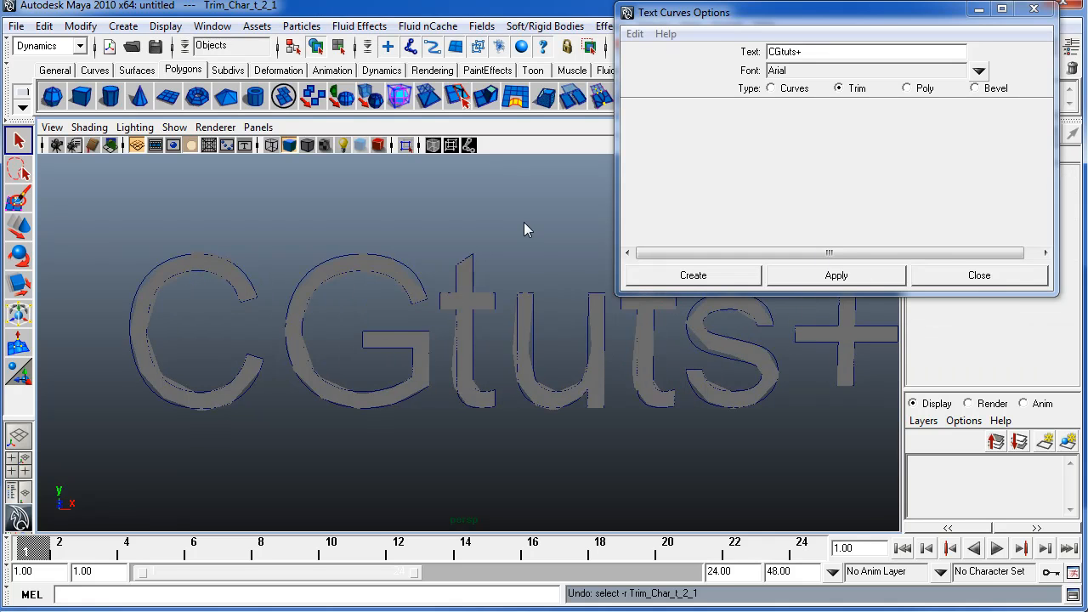
Step: Generate "CGtuts+" with the Poly type, inspect the triangulated faces, and undo it
left_click(923, 89)
left_click(855, 283)
mouse_move(413, 287)
left_mouse_down("alt")
mouse_move(452, 272)
mouse_move(419, 281)
mouse_move(583, 292)
mouse_move(408, 267)
mouse_move(425, 273)
left_mouse_up("alt")
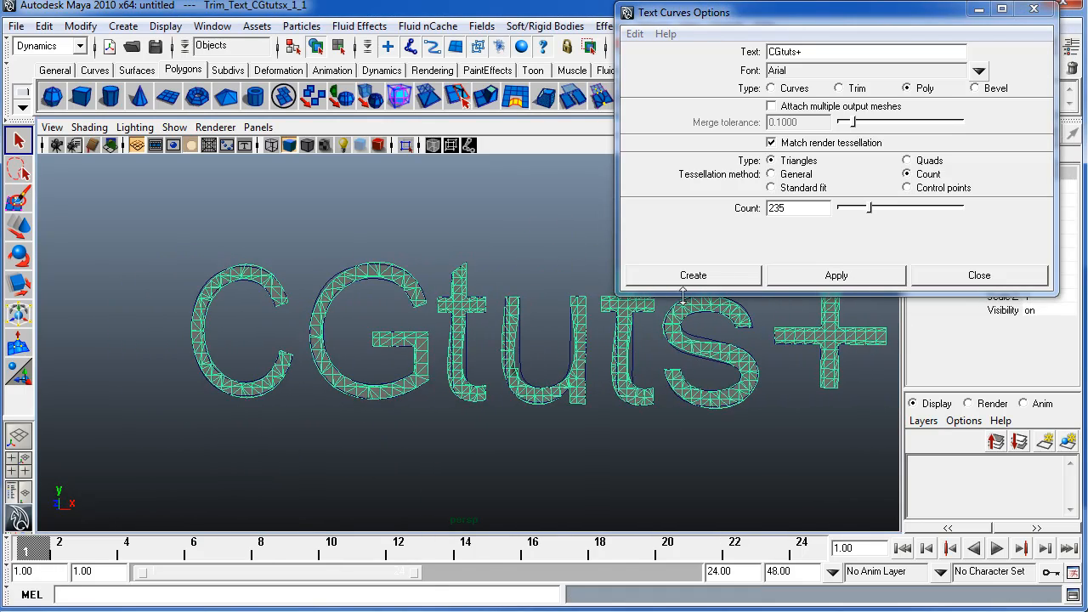
left_click_drag(420, 318, 547, 248, "alt")
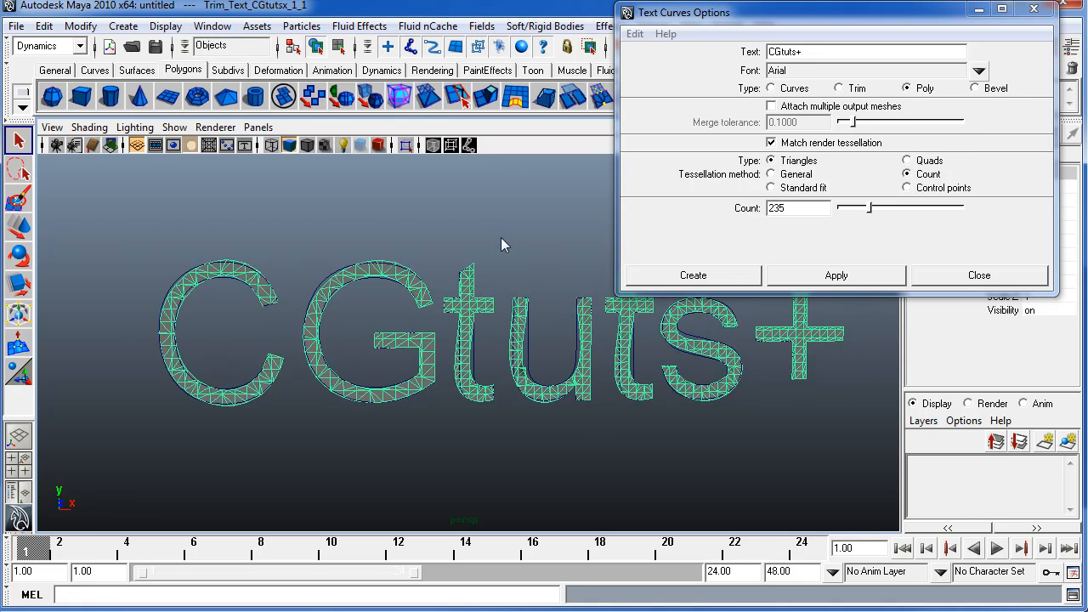
key("ctrl+z")
Step: Create "CGtuts+" as Arial bevel text with extrude distance 0.25 and the Straight Out bevel style, and select the resulting mesh
left_click(975, 88)
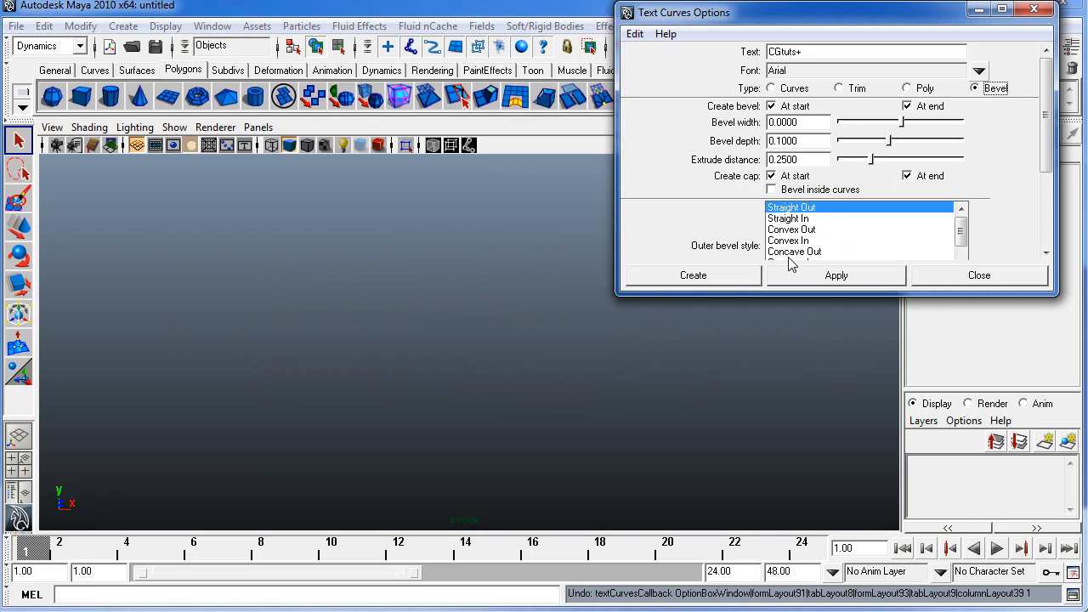
left_click(862, 275)
left_click_drag(395, 345, 478, 335, "alt")
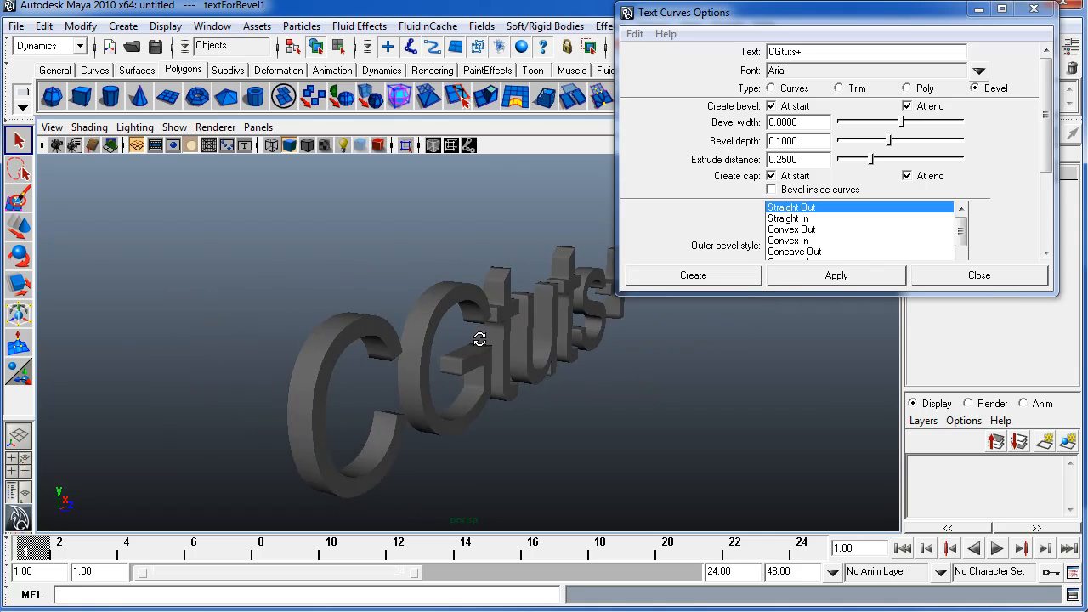
left_click(468, 313)
left_click_drag(489, 274, 393, 267, "alt")
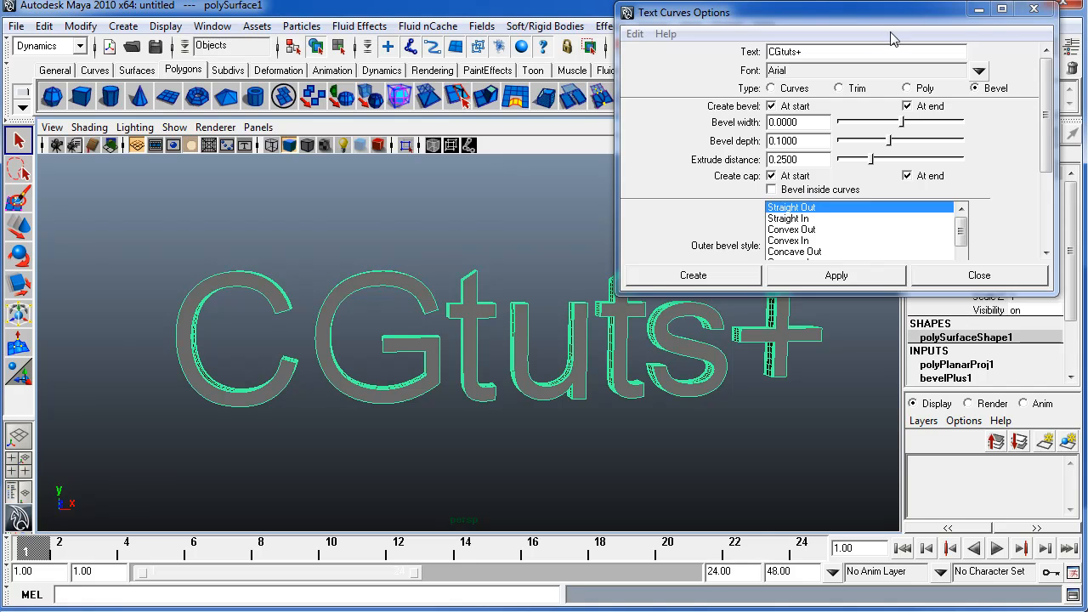
Step: Separate the bevelled text mesh into individual letters and check the split by selecting single letters
left_click(979, 9)
left_click_drag(363, 256, 520, 253, "alt")
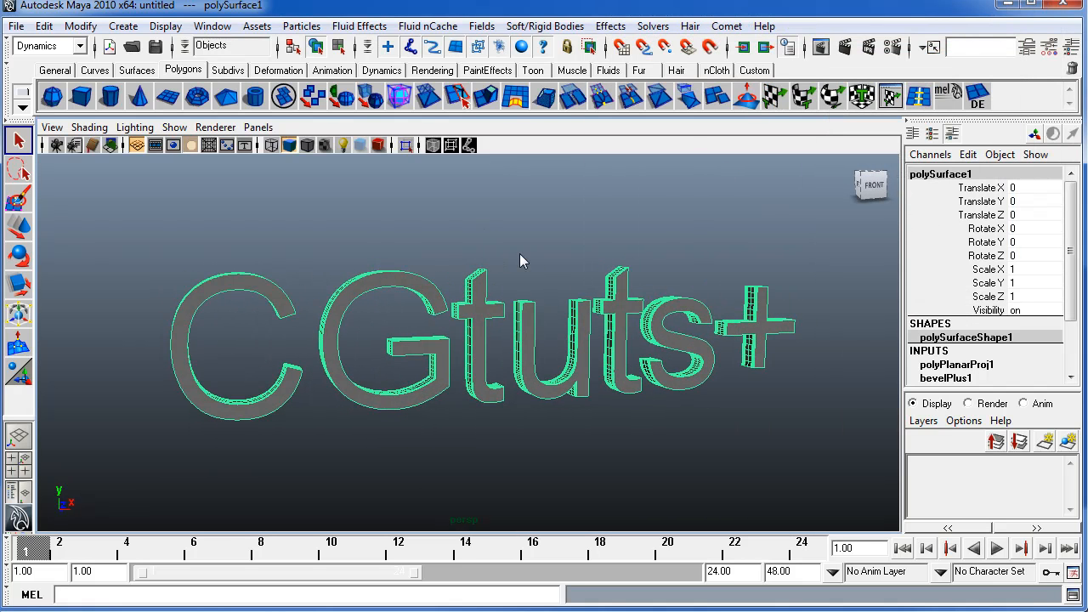
left_click(61, 47)
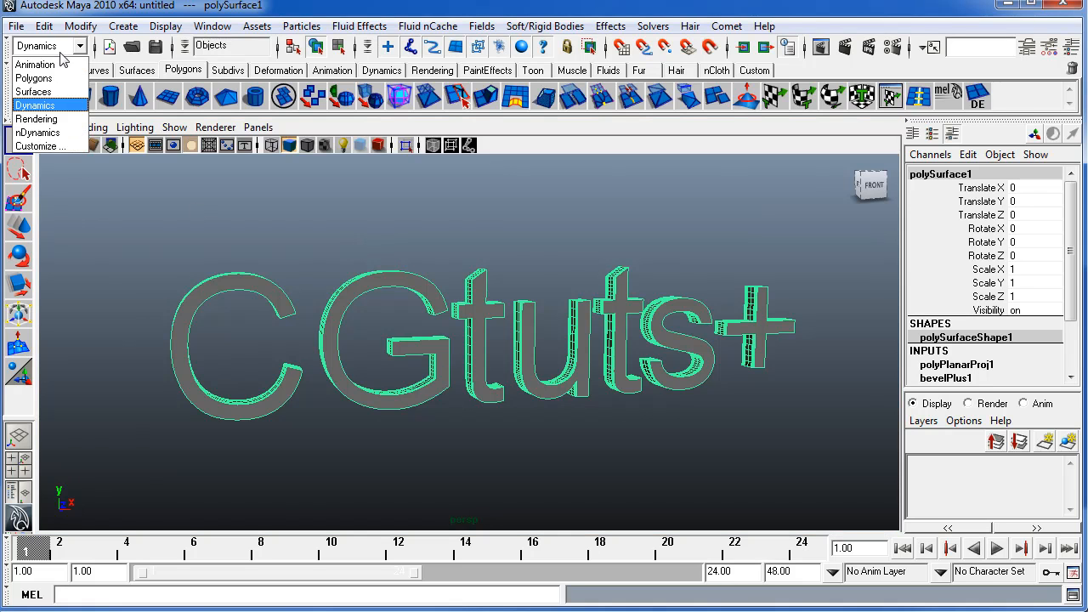
left_click(65, 75)
left_click(329, 25)
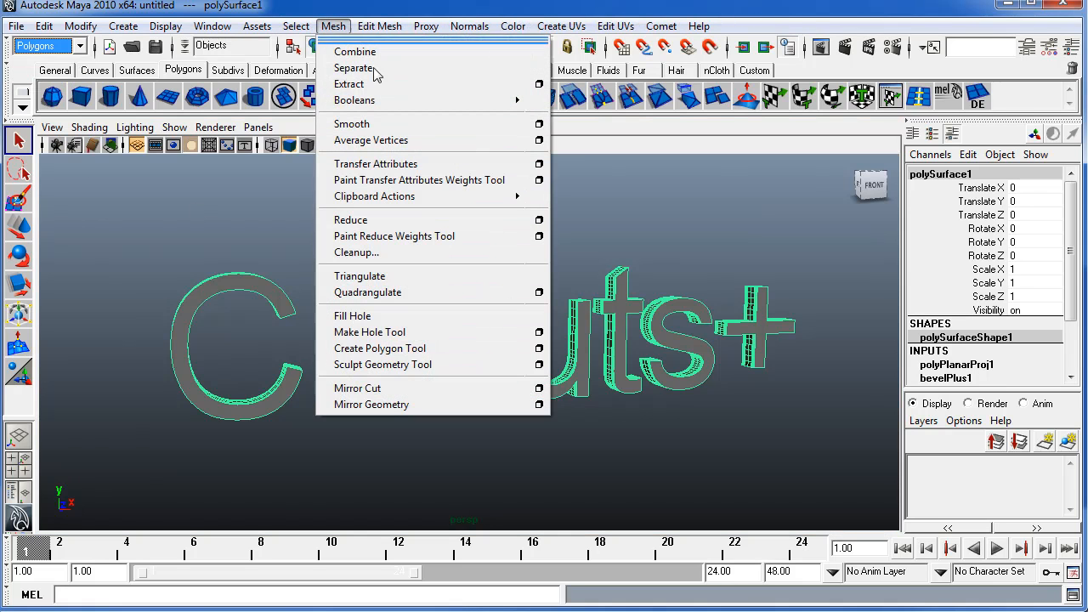
left_click(359, 68)
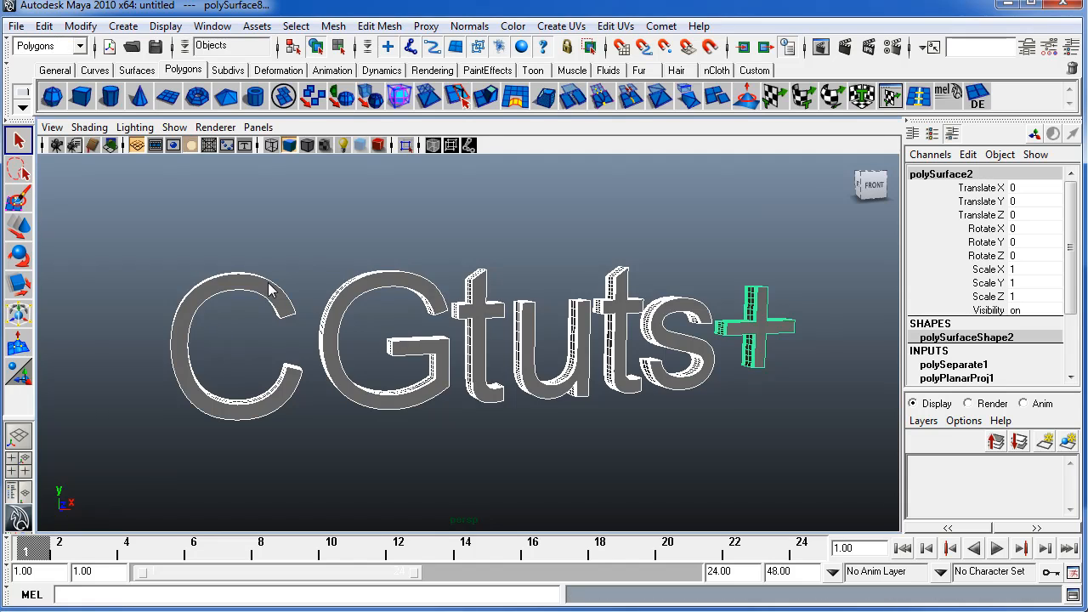
left_click(295, 343)
left_click(358, 296)
left_click(504, 303)
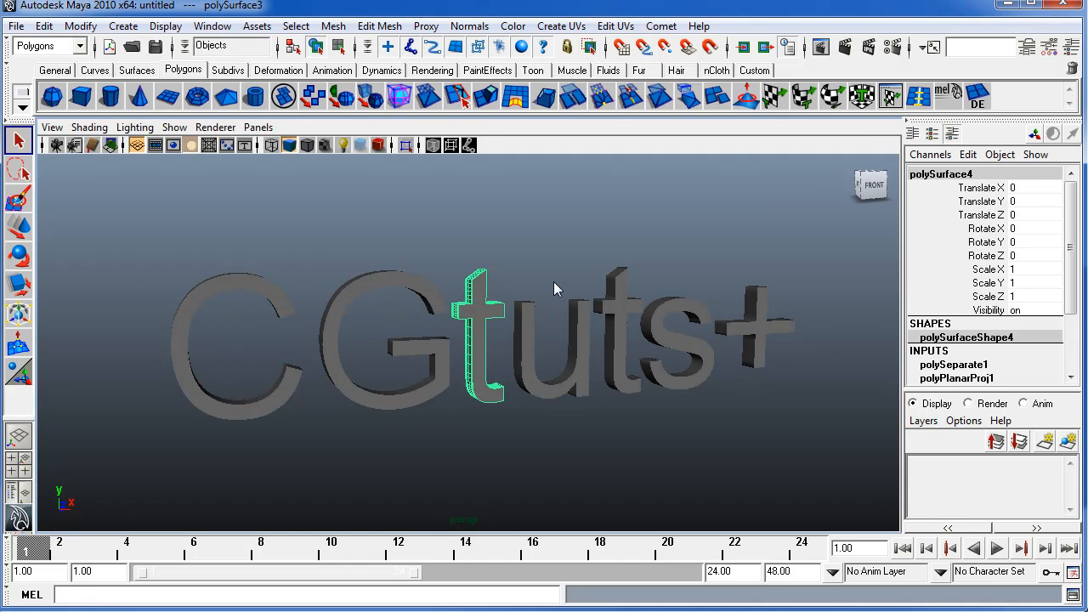
Step: Open the Outliner, expand the polySurface1 group and pick several letter pieces inside it
left_click(213, 26)
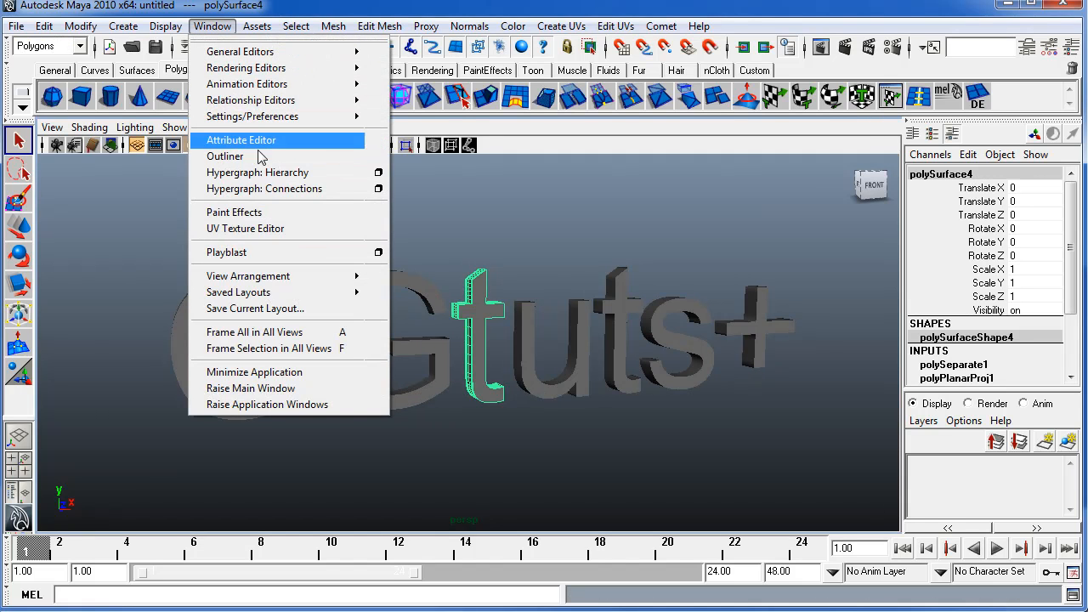
left_click(255, 155)
left_click_drag(720, 58, 178, 64)
left_click(86, 197)
left_click(195, 247)
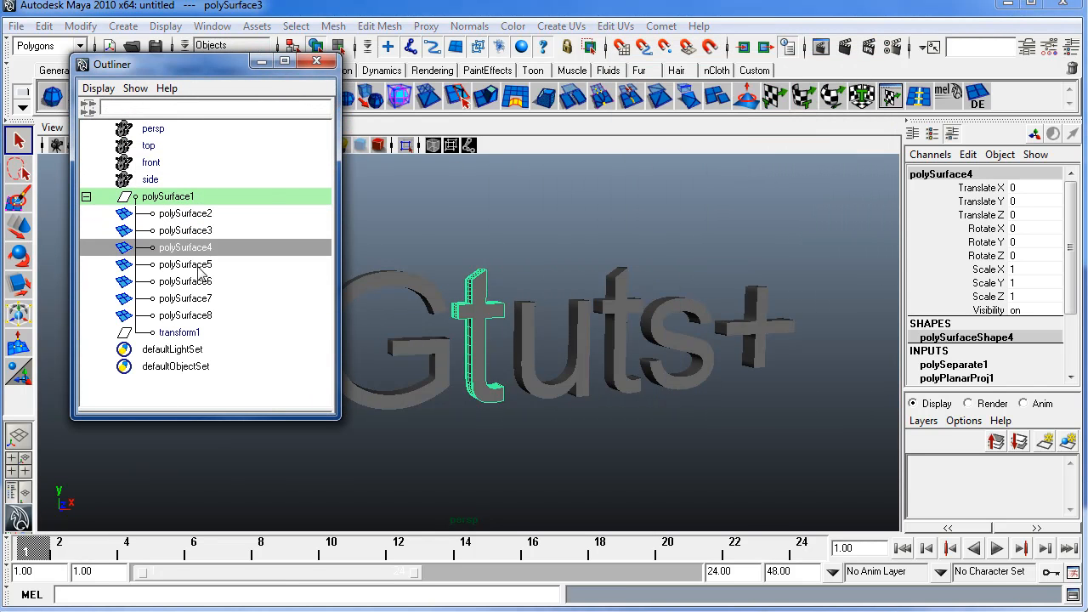
left_click(208, 282)
left_click_drag(214, 70, 126, 60)
left_click_drag(510, 255, 554, 249, "alt")
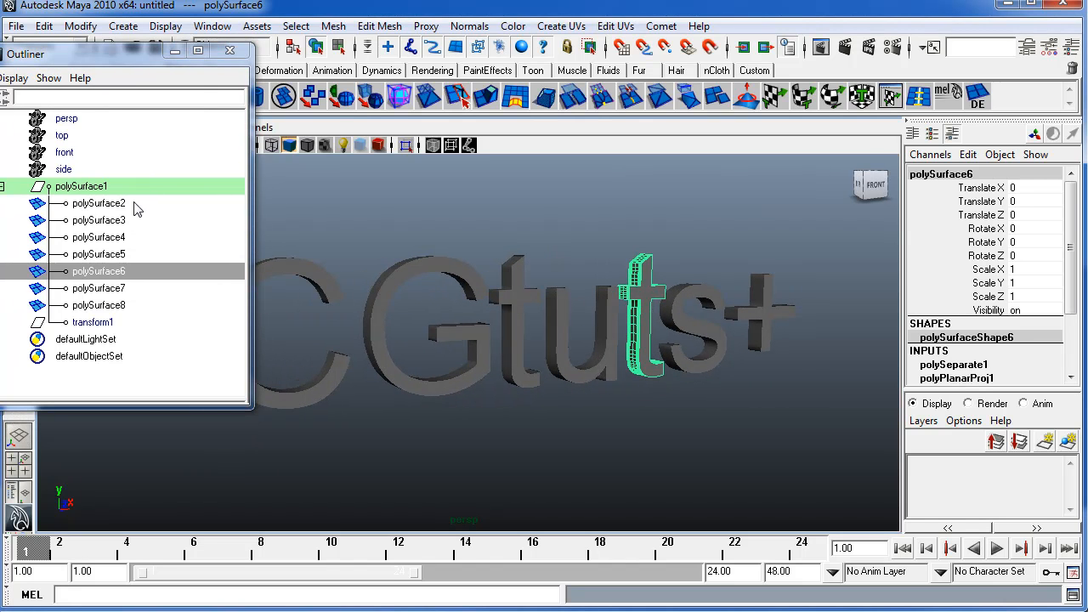
Step: Select the letter C (polySurface2) and open the Create Shatter Effect options from the Dynamics set
left_click(134, 205)
left_click_drag(135, 58, 150, 58)
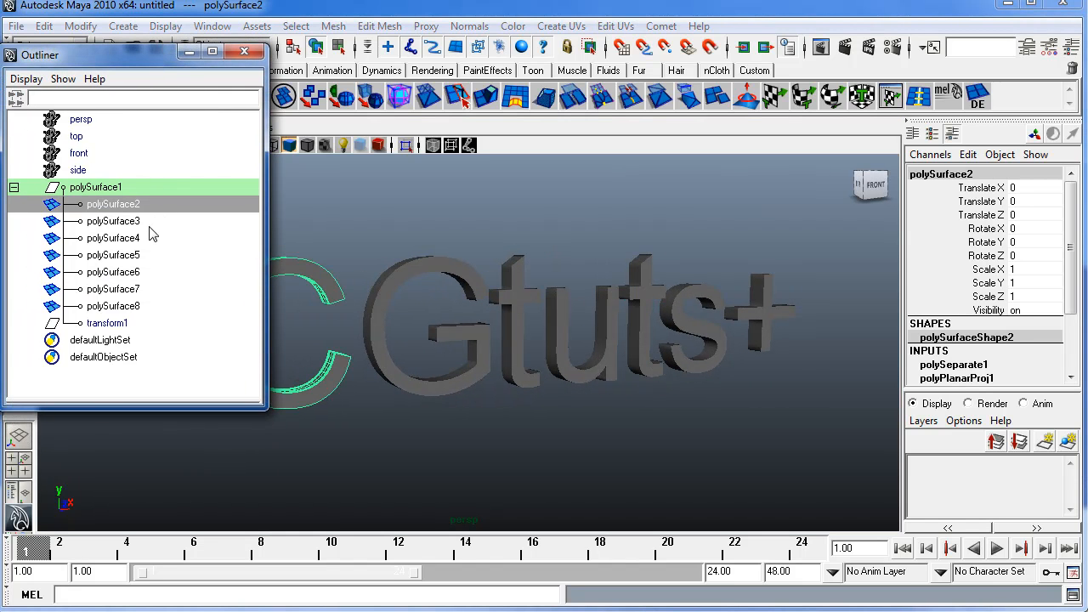
left_click_drag(74, 51, 81, 69)
left_click(79, 45)
left_click(56, 103)
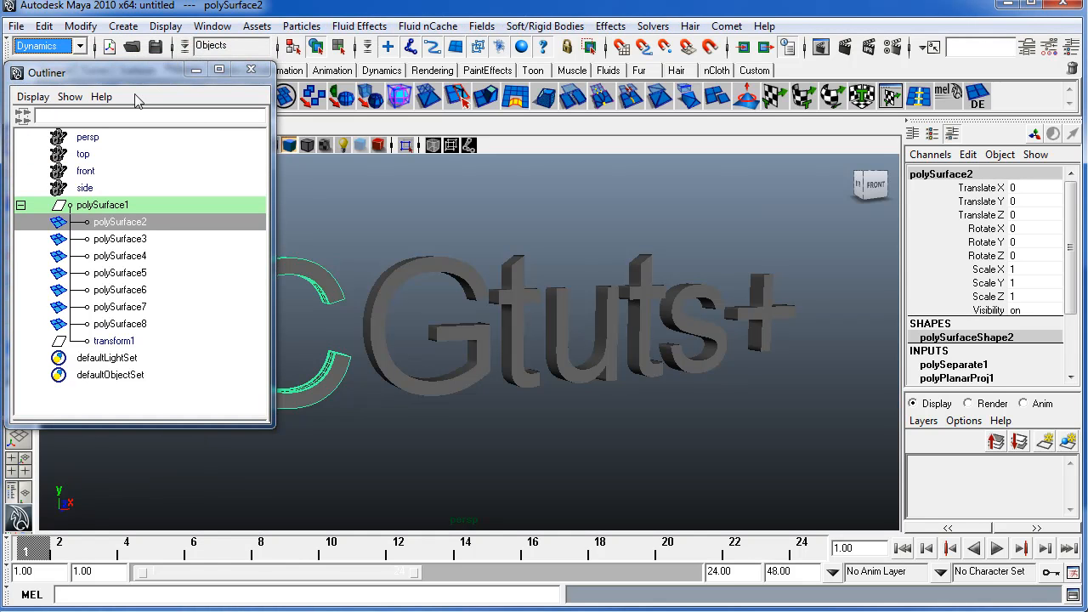
left_click(612, 26)
left_click(732, 117)
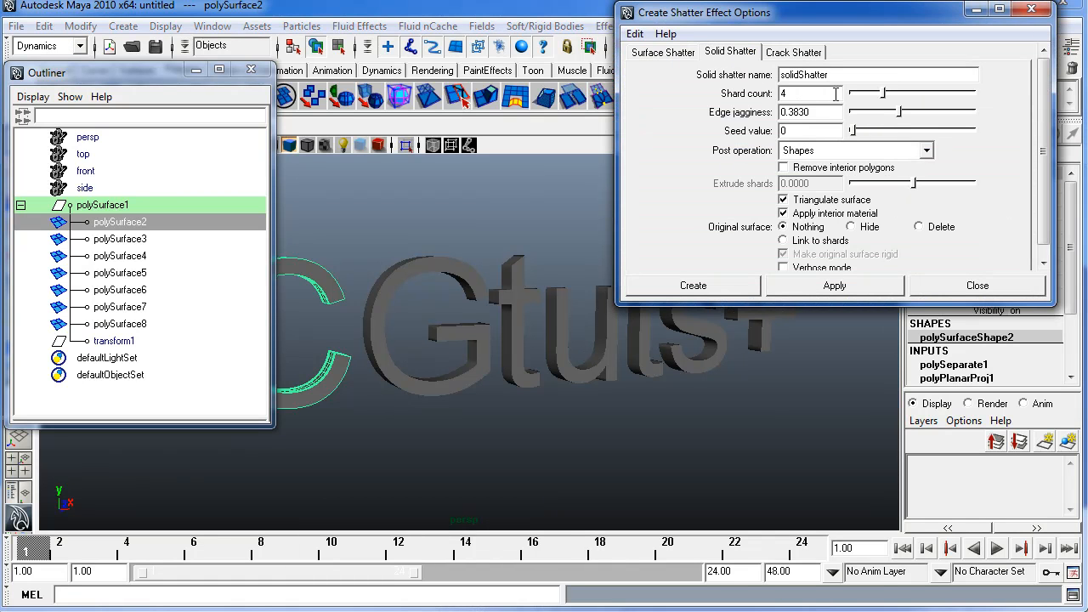
Step: Review the shatter types and try a Solid Shatter on the letter C with shard count 4 and edge jagginess 0.3830
left_click(659, 53)
left_click(725, 53)
left_click(812, 55)
left_click(733, 52)
left_click_drag(374, 253, 438, 264, "alt")
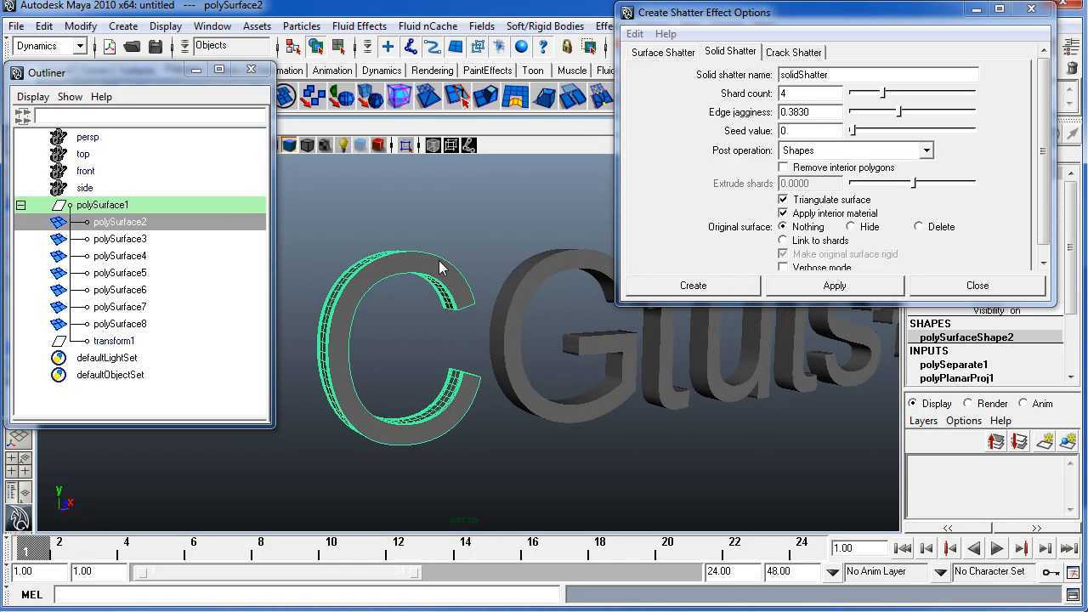
left_click(805, 95)
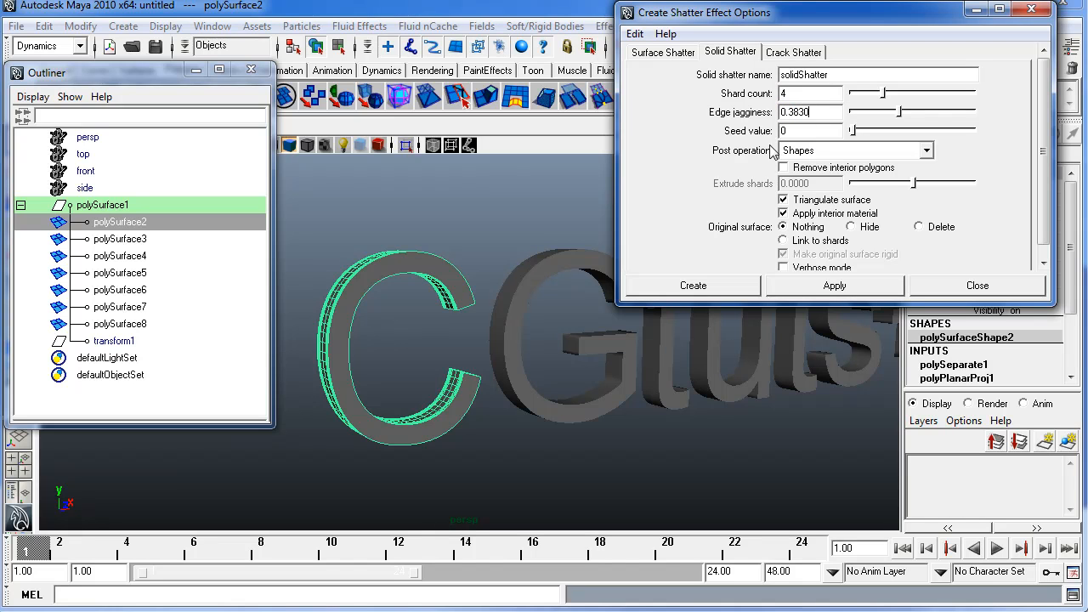
left_click(835, 286)
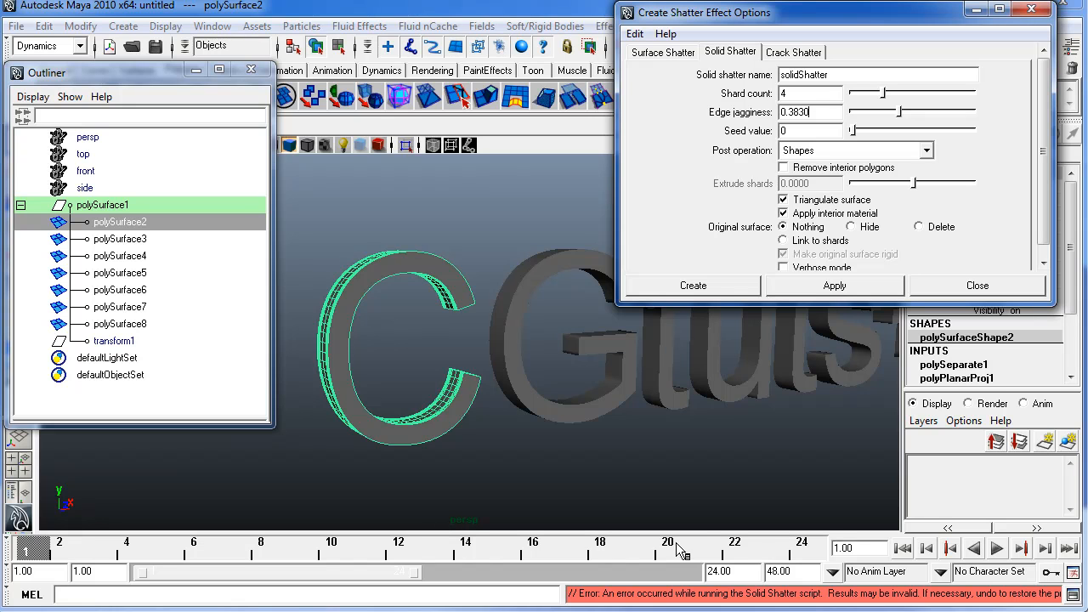
Step: Delete the construction history of all seven separated letter meshes
left_click_drag(695, 440, 625, 443, "alt")
scroll(618, 408, "down", 3)
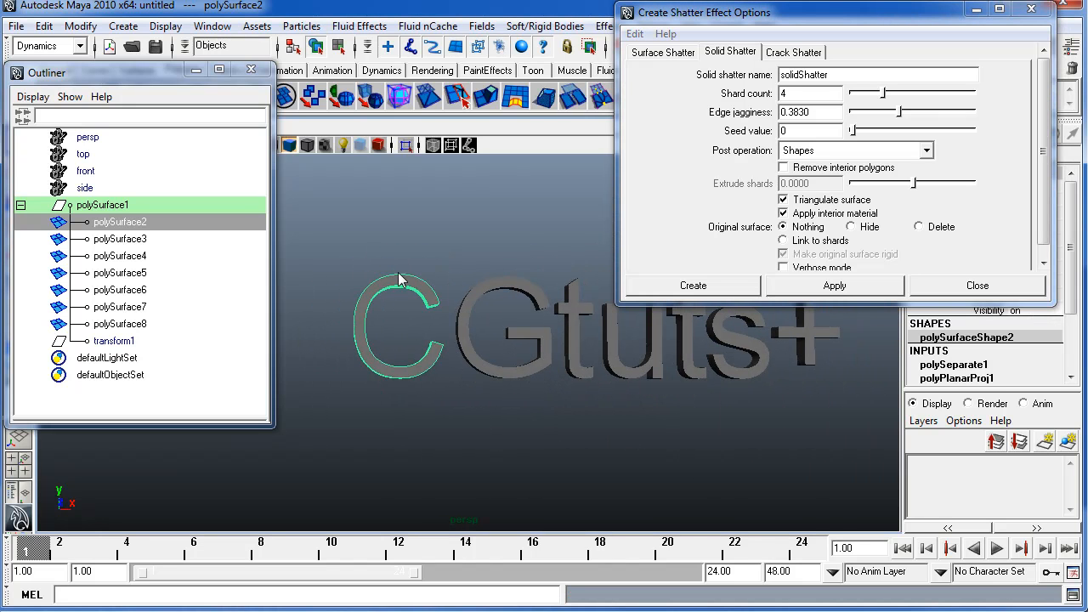
left_click_drag(896, 14, 940, 10)
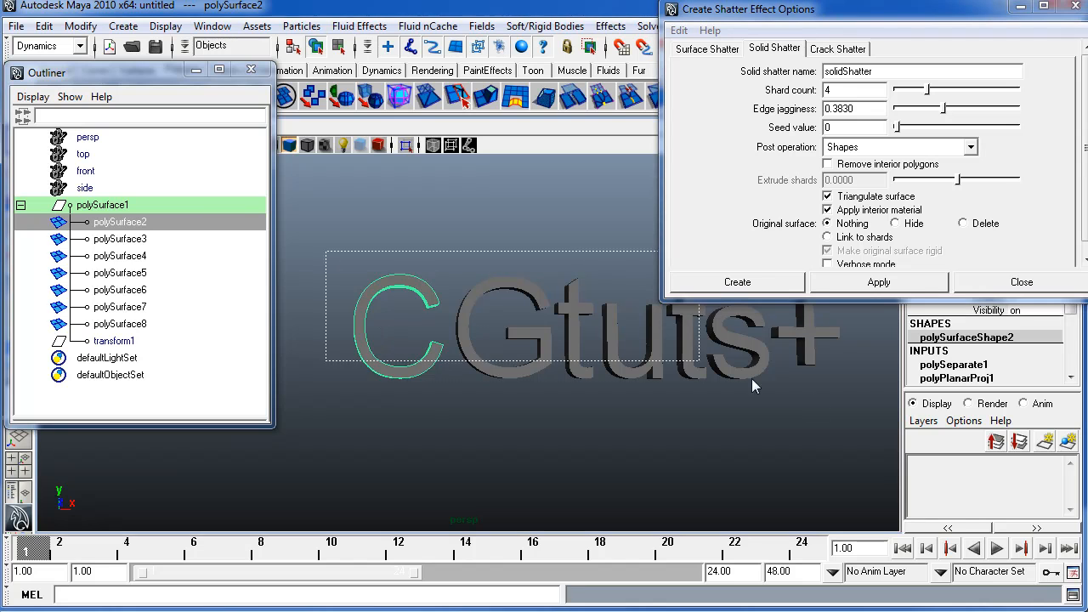
left_click_drag(321, 234, 853, 401)
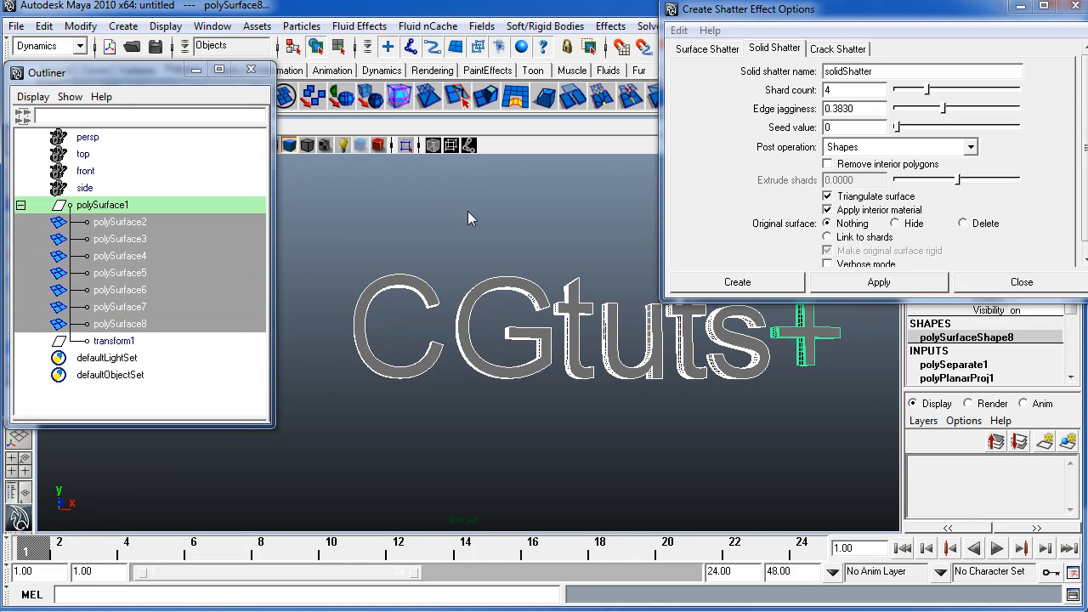
left_click(45, 26)
mouse_move(183, 226)
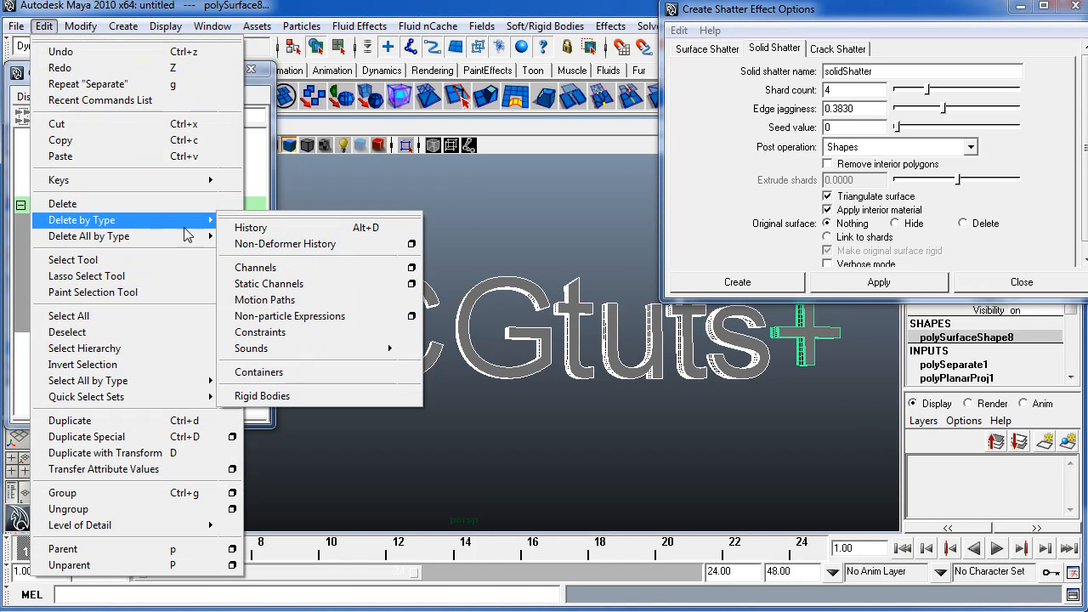
left_click(251, 228)
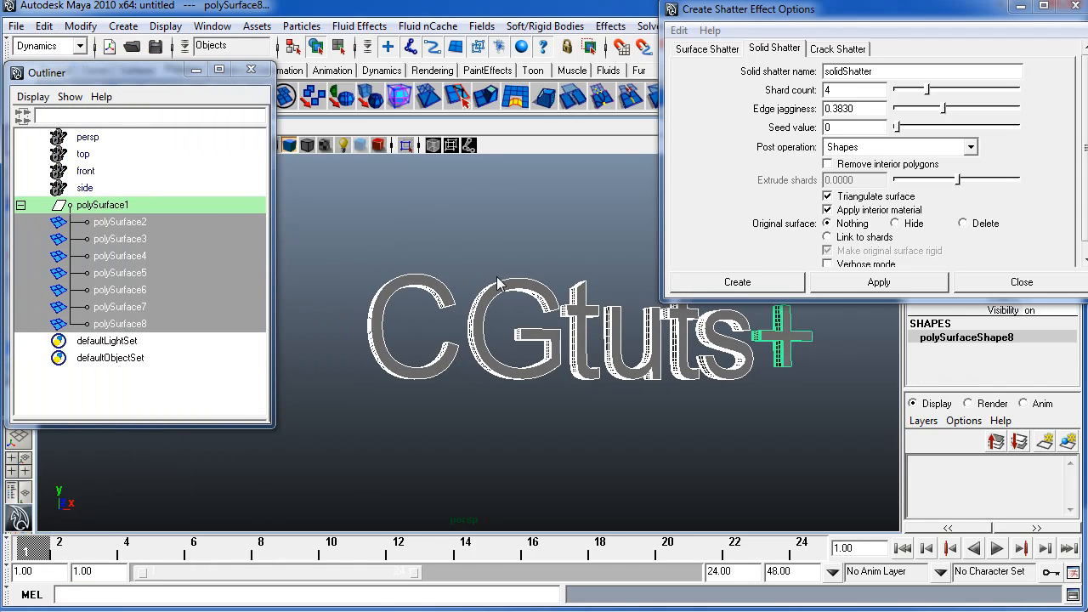
Step: Apply a Solid Shatter with shard count 4 to the letter C and inspect its individual shards in the Outliner
left_click(422, 294)
left_click(851, 282)
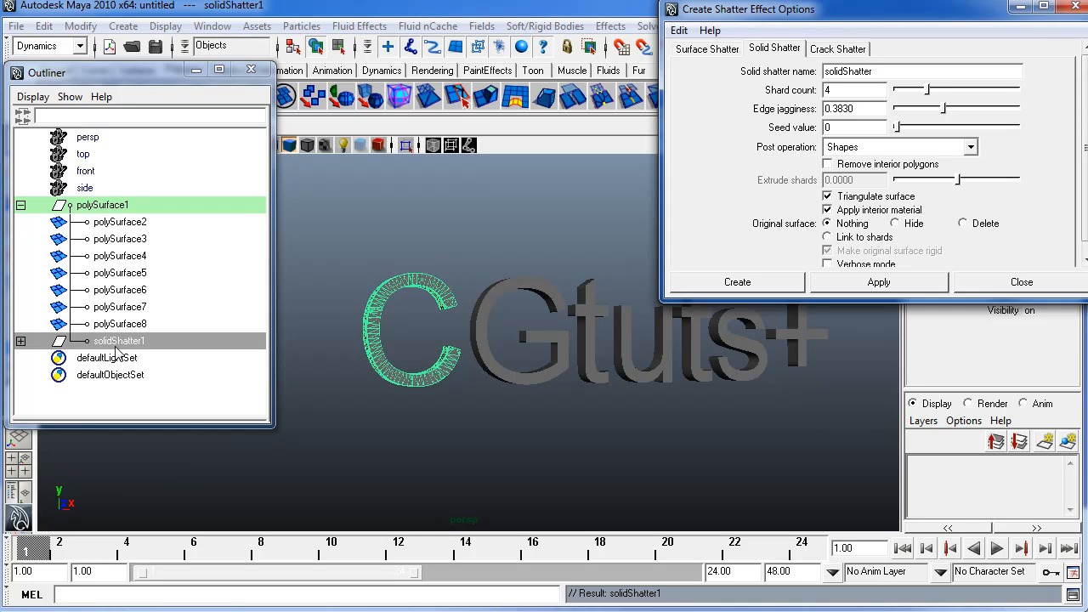
left_click(20, 341)
left_click(136, 358)
left_click(133, 375)
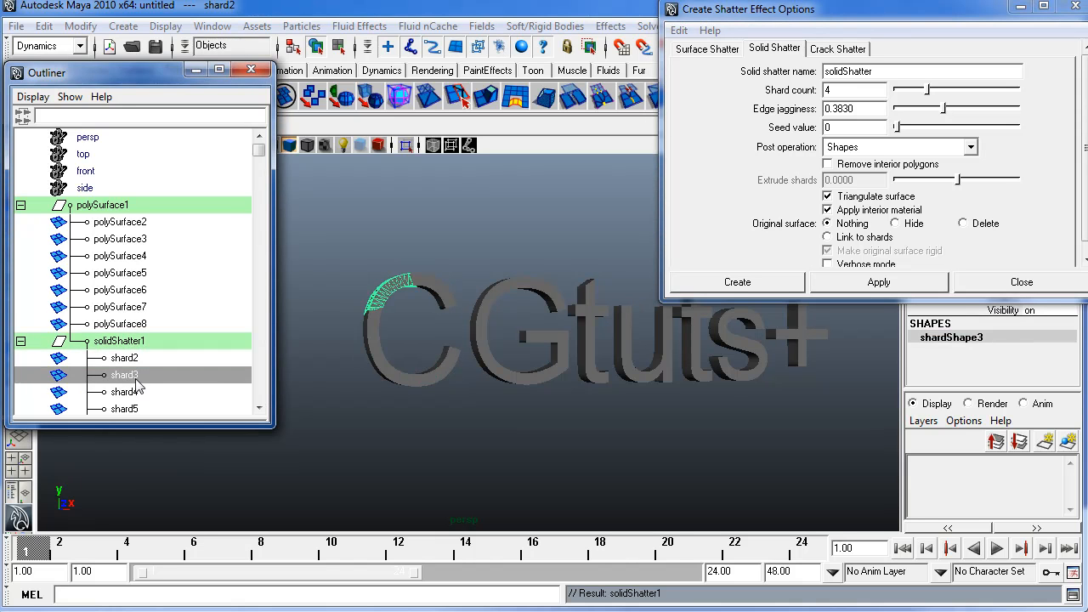
Step: Inspect shard4, shard3 and the other pieces of the shattered letter C one at a time
scroll(146, 376, "down", 2)
left_click(147, 358)
left_click(140, 341)
left_click(138, 324)
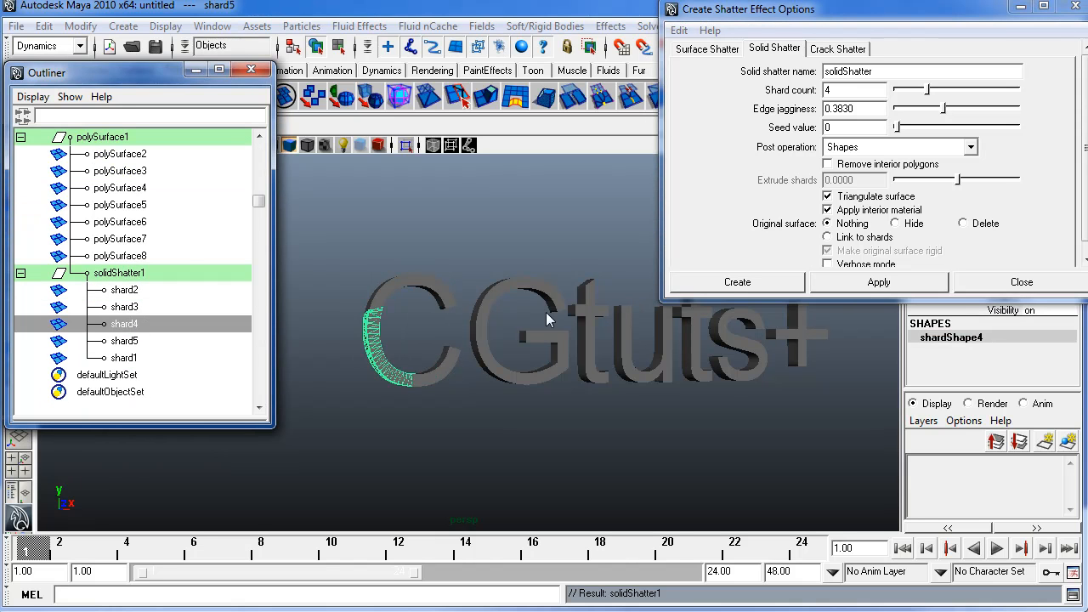
left_click_drag(535, 340, 574, 346, "alt")
left_click(126, 307)
left_click(127, 290)
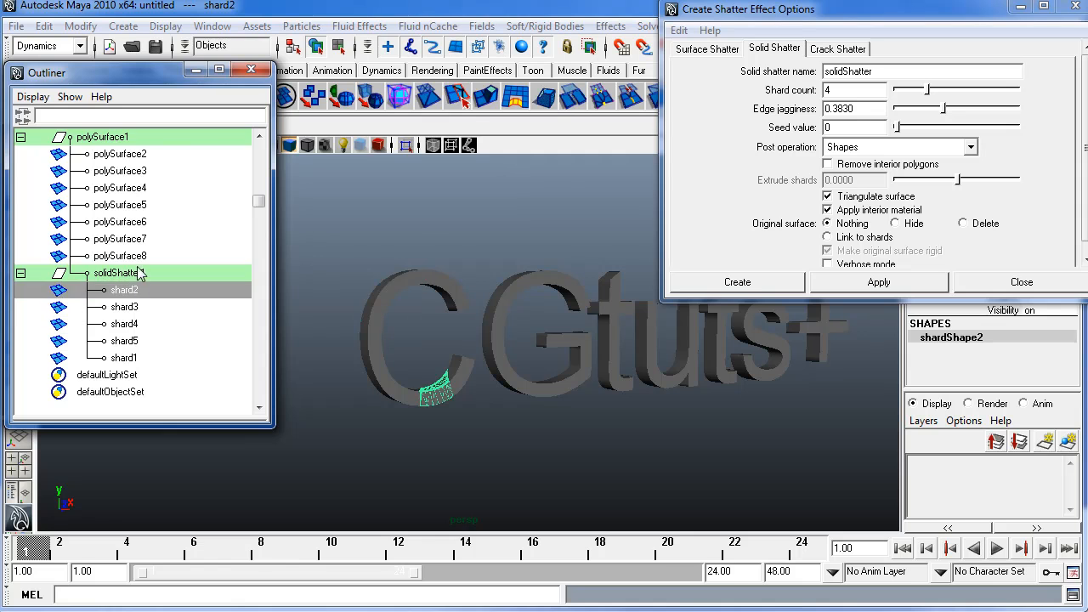
Step: Unparent the solidShatter1 group from polySurface1 so it sits at the Outliner's root level
left_click(141, 274)
left_click(21, 273)
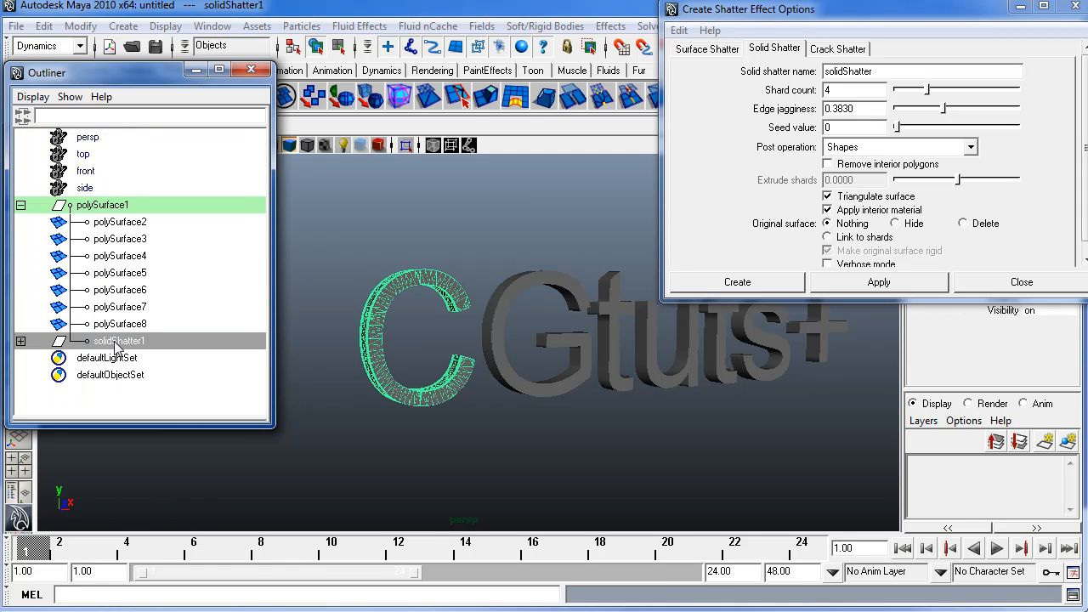
middle_click_drag(117, 345, 118, 346)
Step: Try a Solid Shatter with shard count 4 and edge jagginess 0.3830 on the first letter t (polySurface4)
left_click(126, 290)
left_click(146, 324)
left_click(144, 308)
left_click(137, 259)
left_click(149, 242)
left_click(146, 258)
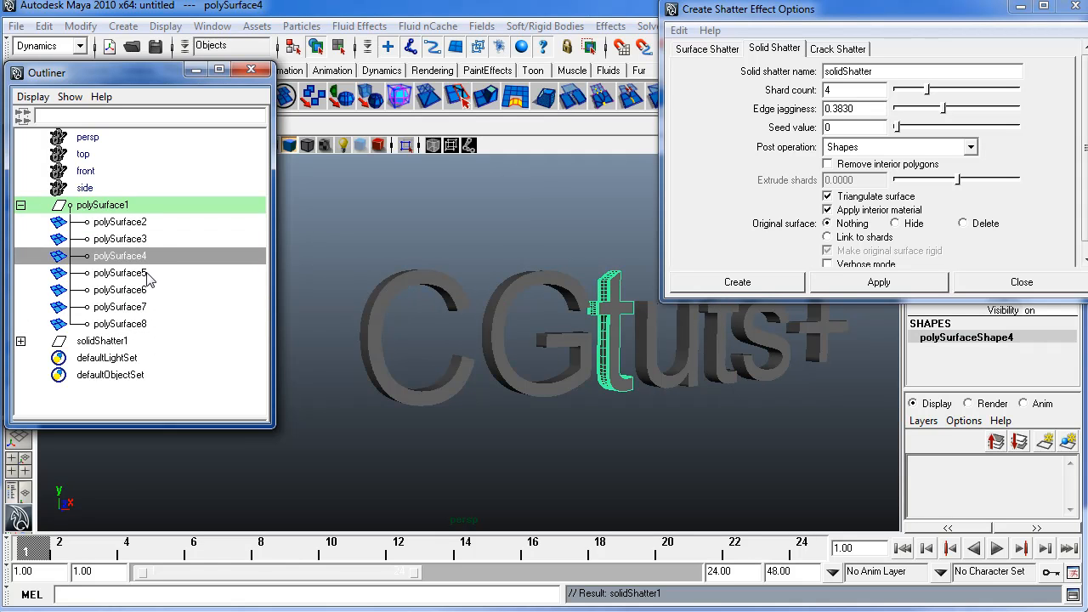
left_click(144, 240)
left_click(146, 258)
left_click(876, 282)
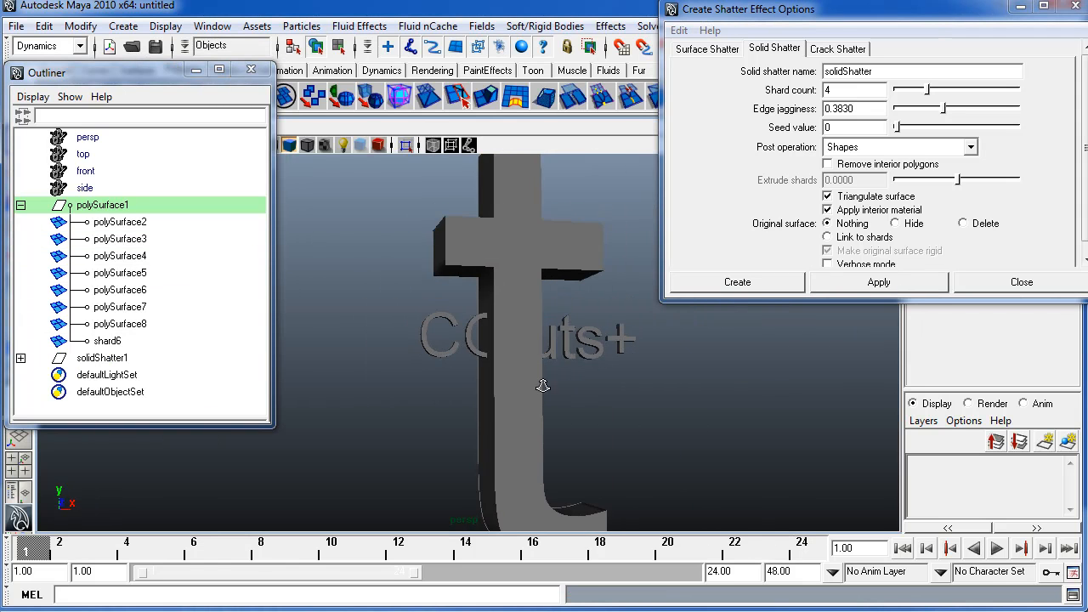
left_click(534, 422)
Step: Undo the Solid Shatter applied to the first letter t
key("ctrl+z")
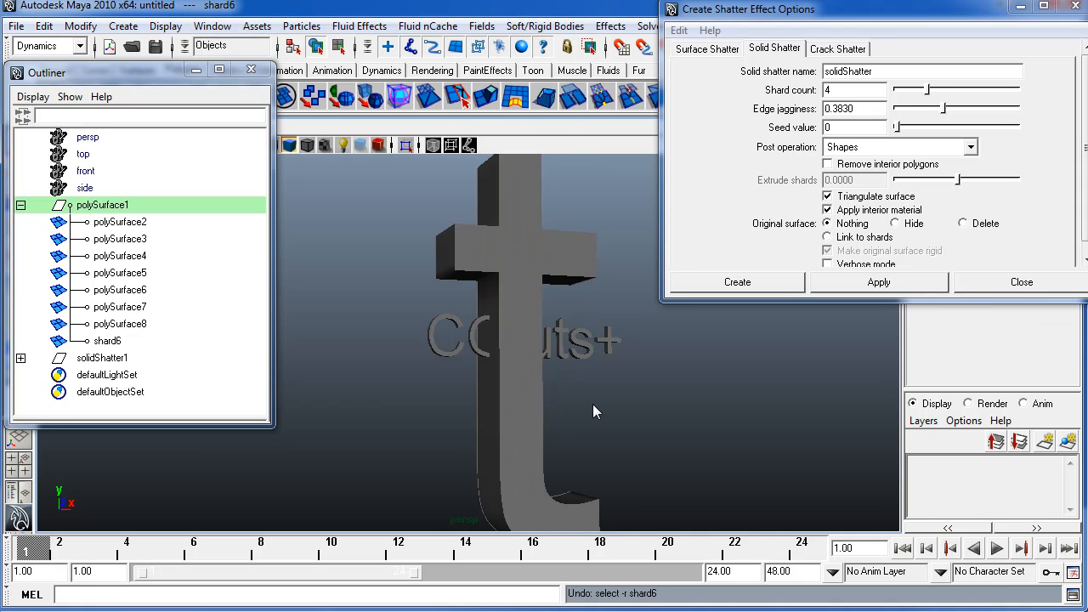
key("ctrl+z")
key("ctrl+z")
right_click_drag(502, 409, 619, 415, "alt")
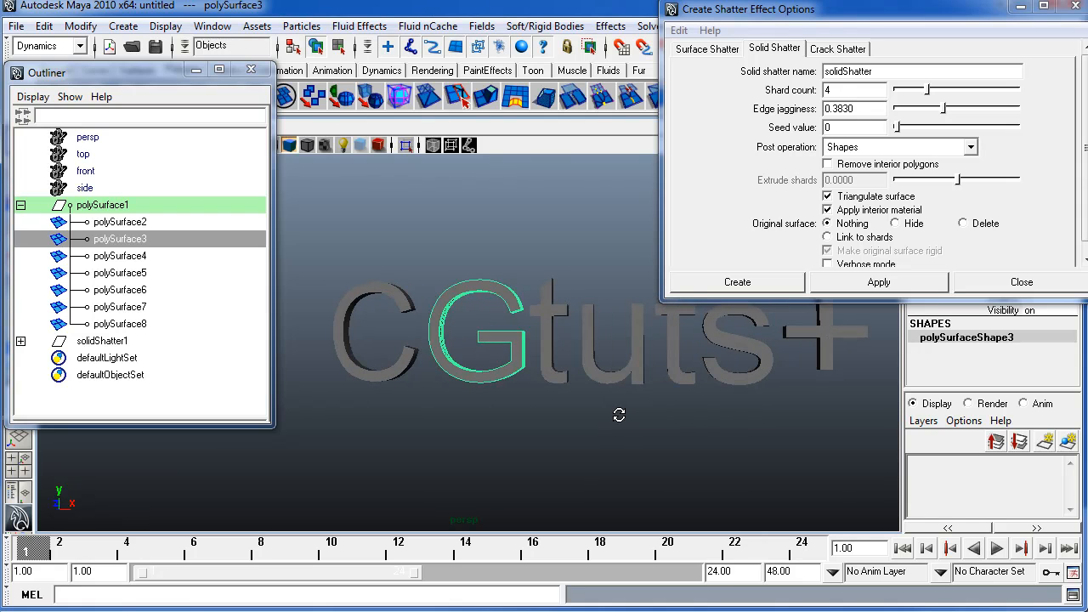
left_click(701, 319)
left_click(697, 317)
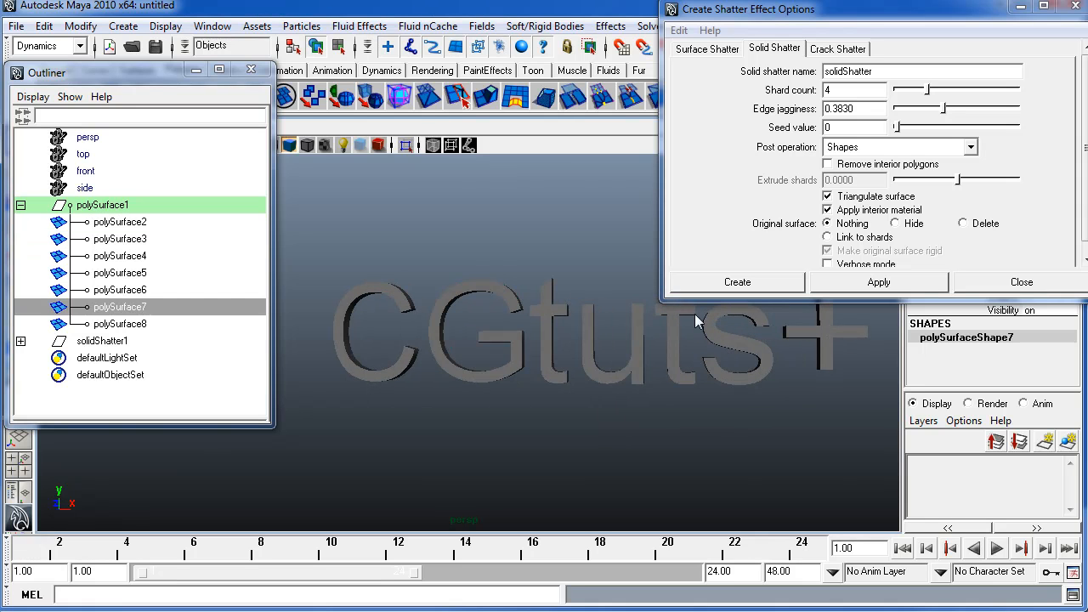
left_click(693, 315)
right_click_drag(551, 368, 520, 353, "alt")
mouse_move(520, 352)
left_mouse_down("alt")
mouse_move(475, 353)
mouse_move(531, 363)
left_mouse_up("alt")
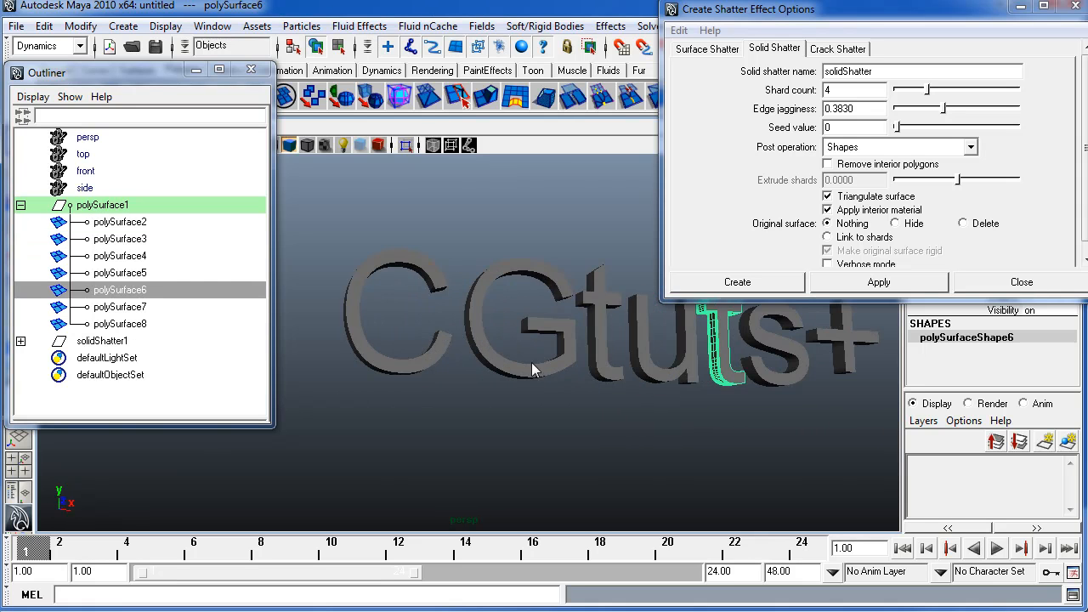
mouse_move(539, 303)
left_mouse_down("alt")
mouse_move(432, 278)
mouse_move(552, 316)
left_mouse_up("alt")
right_click_drag(551, 316, 528, 302, "alt")
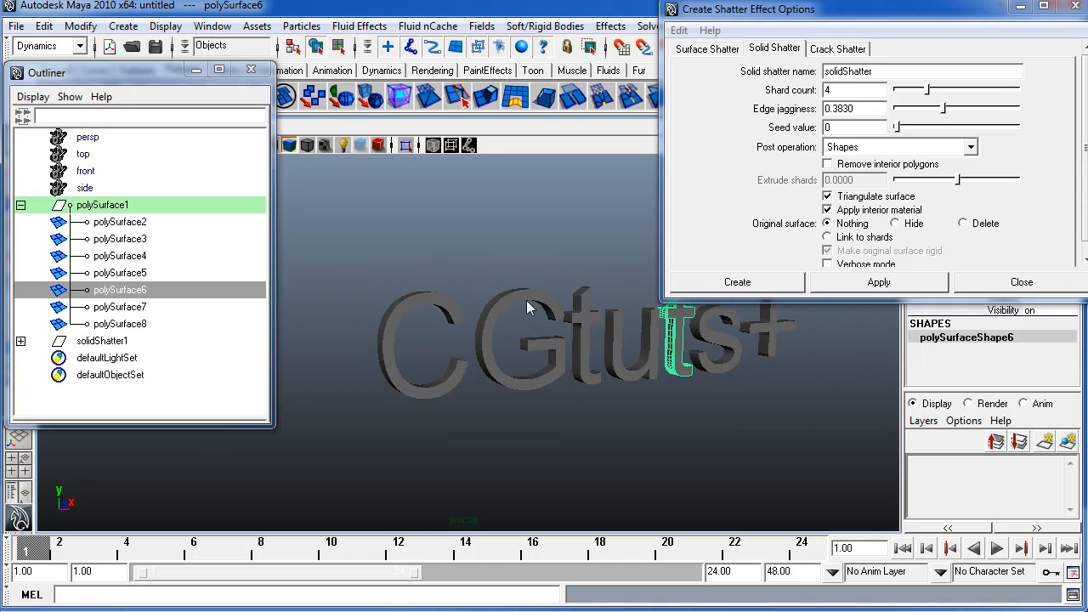
Step: Delete the polySurface1 group with all the unshattered letters, keeping only the shattered C
left_click(134, 223)
left_click(152, 324, "shift")
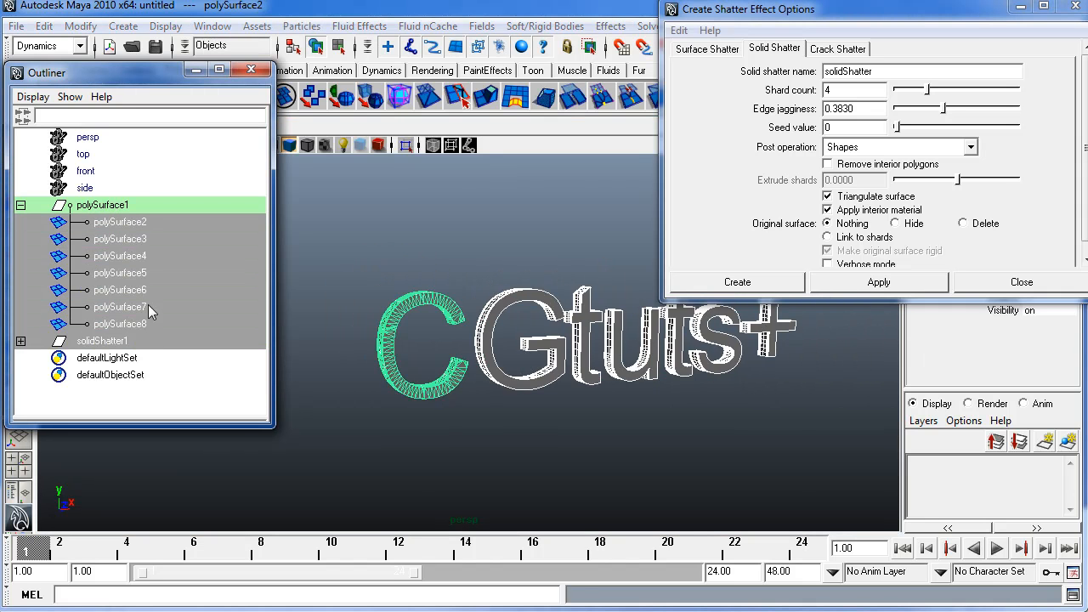
left_click(134, 205)
key("Delete")
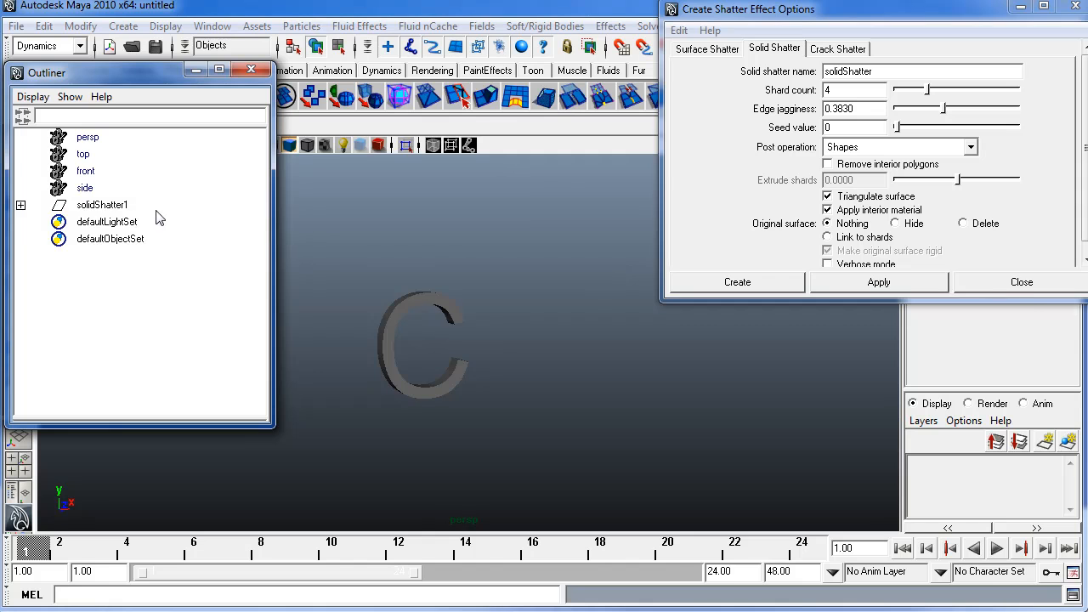
Step: Expand the solidShatter1 group and check its individual shards against the letter C
left_click(127, 208)
left_click(19, 206)
left_click(134, 255)
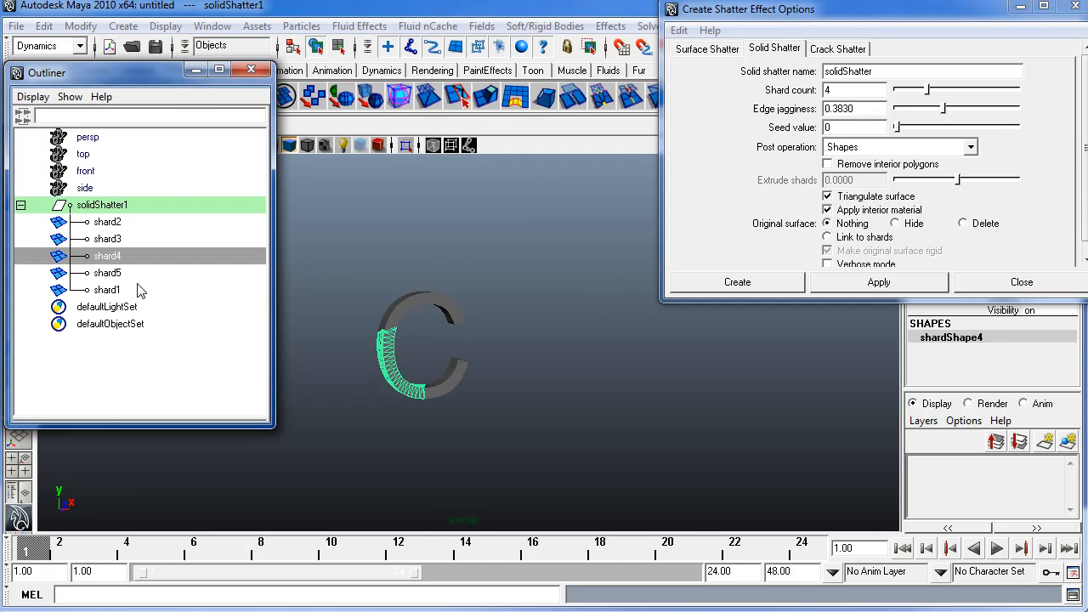
left_click(139, 290)
left_click(128, 202)
Step: Create a polygon plane and scale it up uniformly to about 27.73 as a ground surface
left_click_drag(164, 75, 154, 129)
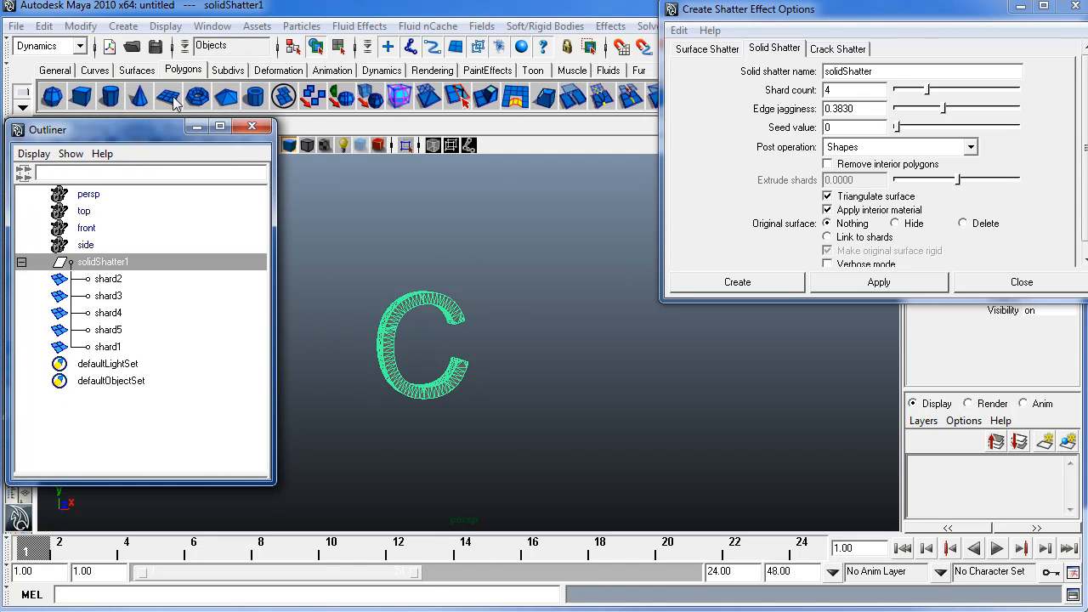
left_click(174, 101)
left_click_drag(439, 300, 469, 323, "alt")
key("e")
key("r")
left_click_drag(381, 394, 899, 346)
left_click_drag(510, 357, 571, 361, "alt")
Step: Lower the ground plane beneath the letter C, to about -1.97 in Y
key("w")
left_click_drag(409, 286, 406, 342)
left_click_drag(406, 342, 449, 343, "alt")
middle_click_drag(450, 343, 505, 301, "alt")
left_click_drag(505, 301, 551, 289, "alt")
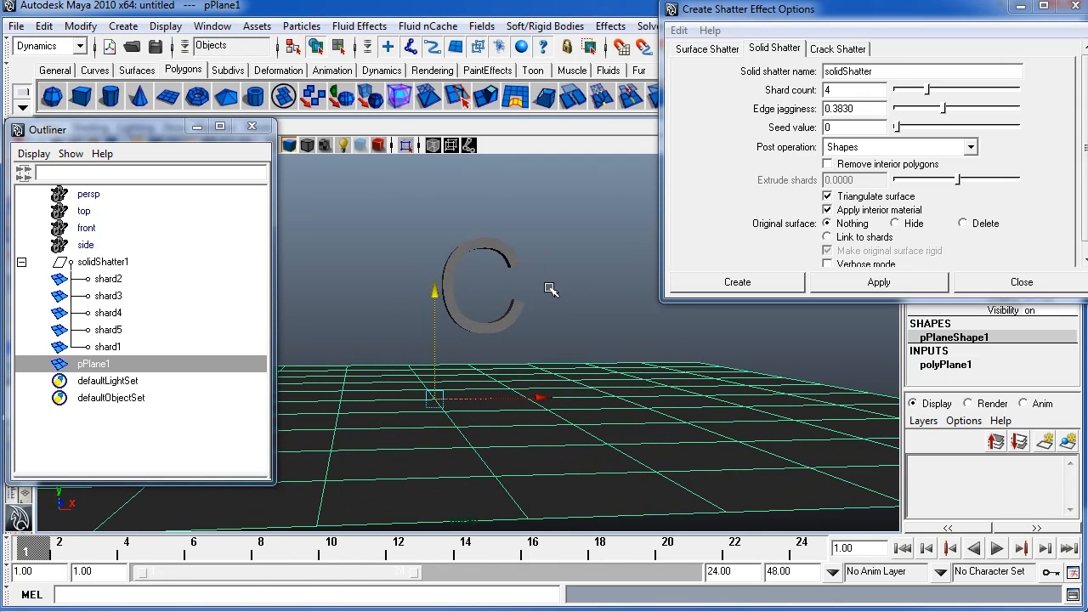
Step: Make all five shards of the letter C active rigid bodies with mass 1 and bounciness 0.2
left_click(108, 279)
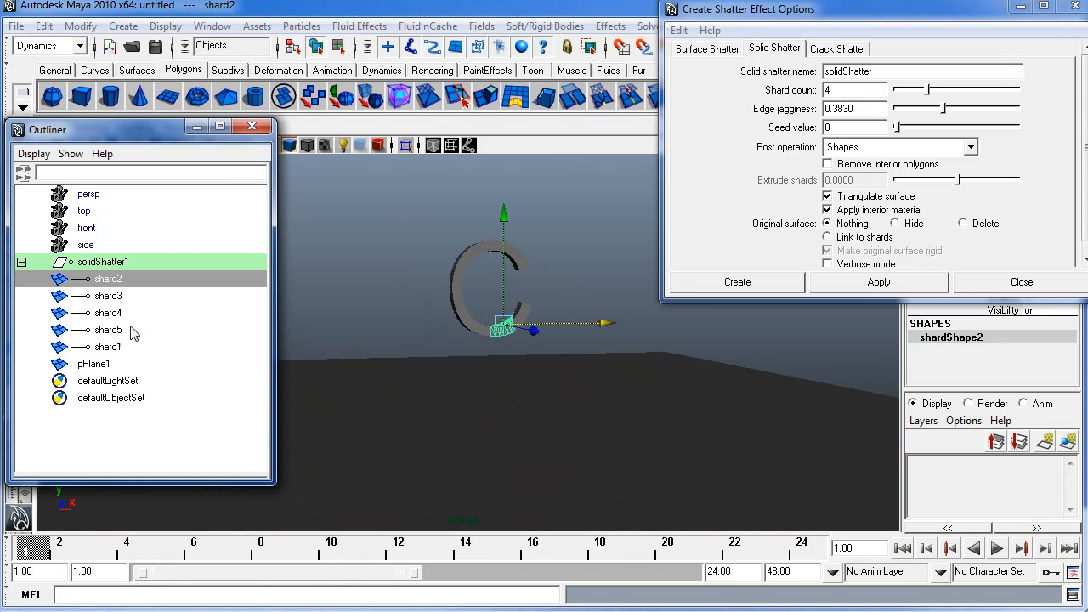
left_click(110, 347, "shift")
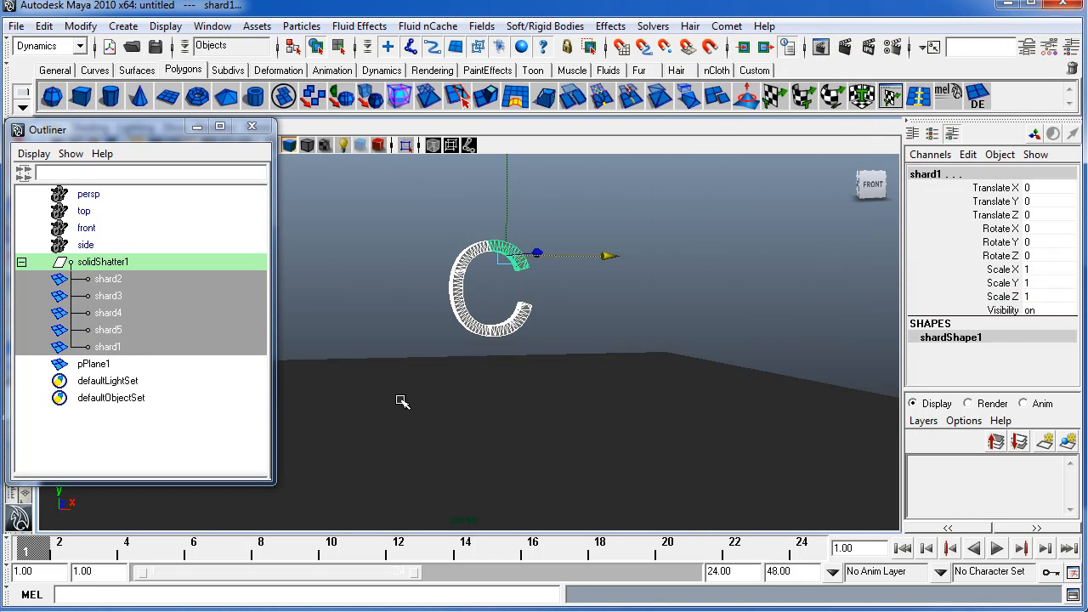
left_click(545, 25)
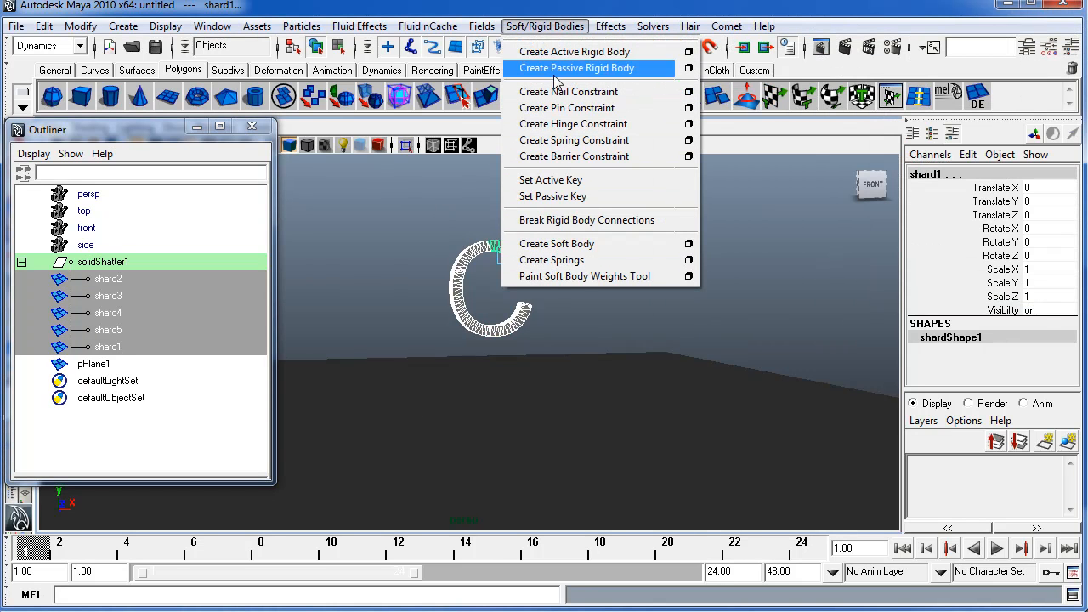
left_click(689, 52)
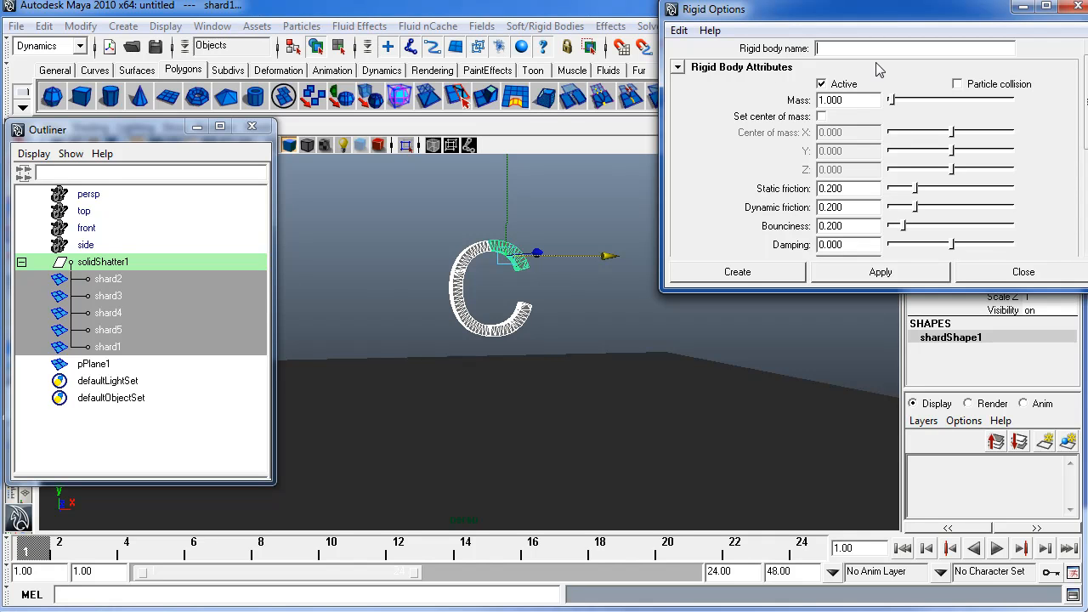
left_click(852, 226)
left_click(888, 278)
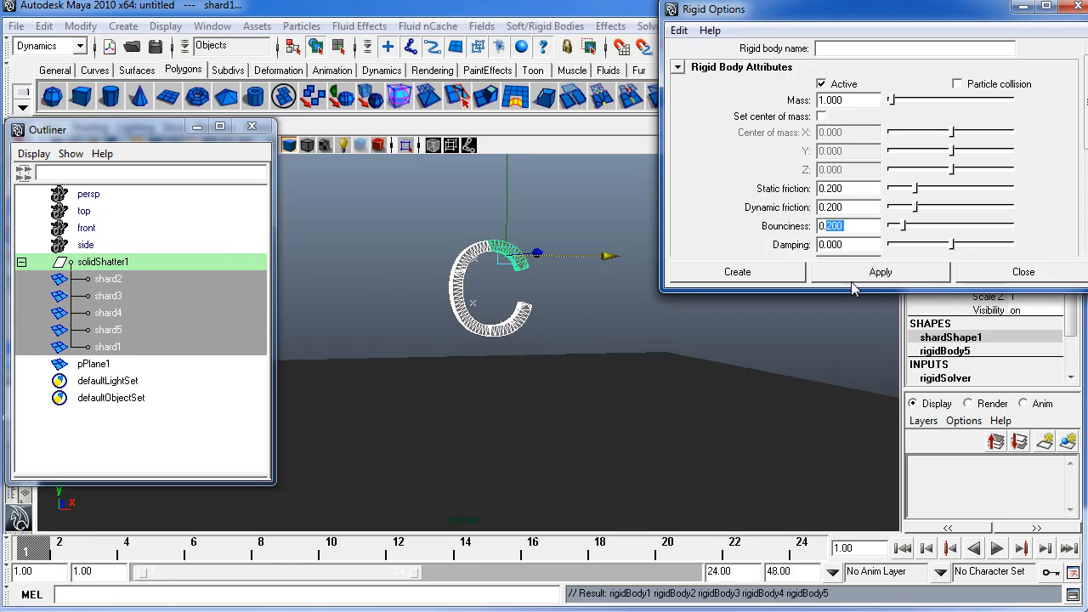
left_click(136, 332)
left_click(130, 300)
left_click(119, 280)
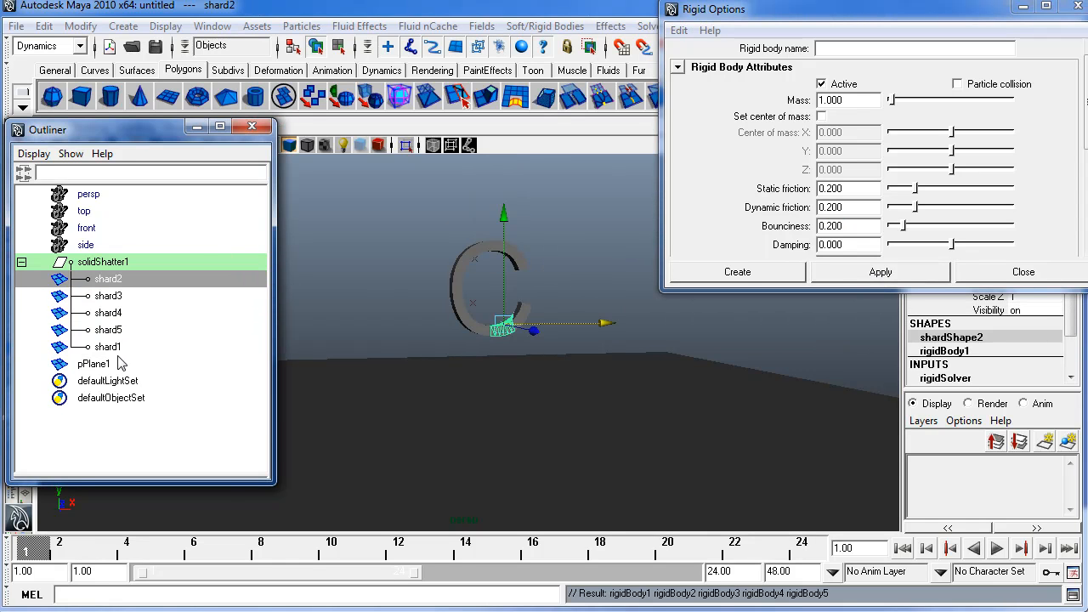
Step: Make the ground plane a passive rigid body and close the rigid body options
left_click(119, 363)
left_click(479, 27)
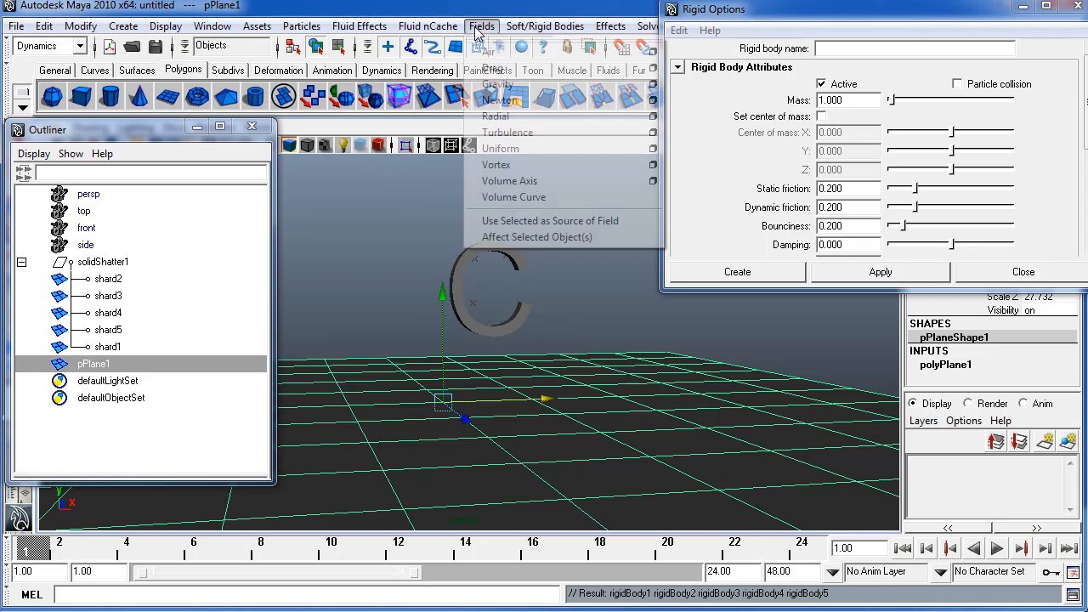
mouse_move(558, 27)
left_click(595, 68)
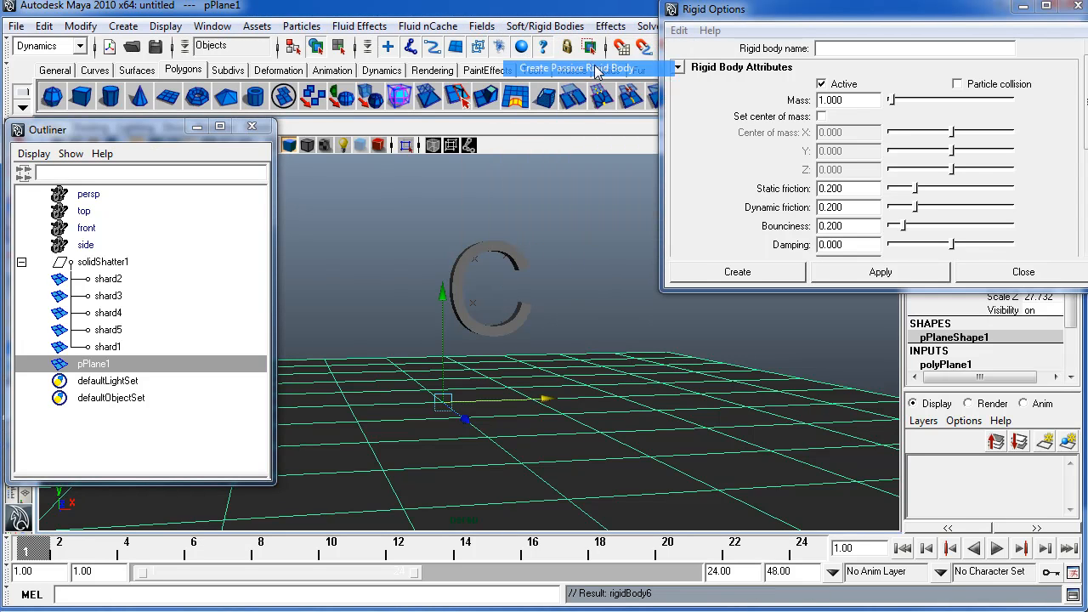
left_click_drag(471, 245, 475, 272, "alt")
left_click(1039, 279)
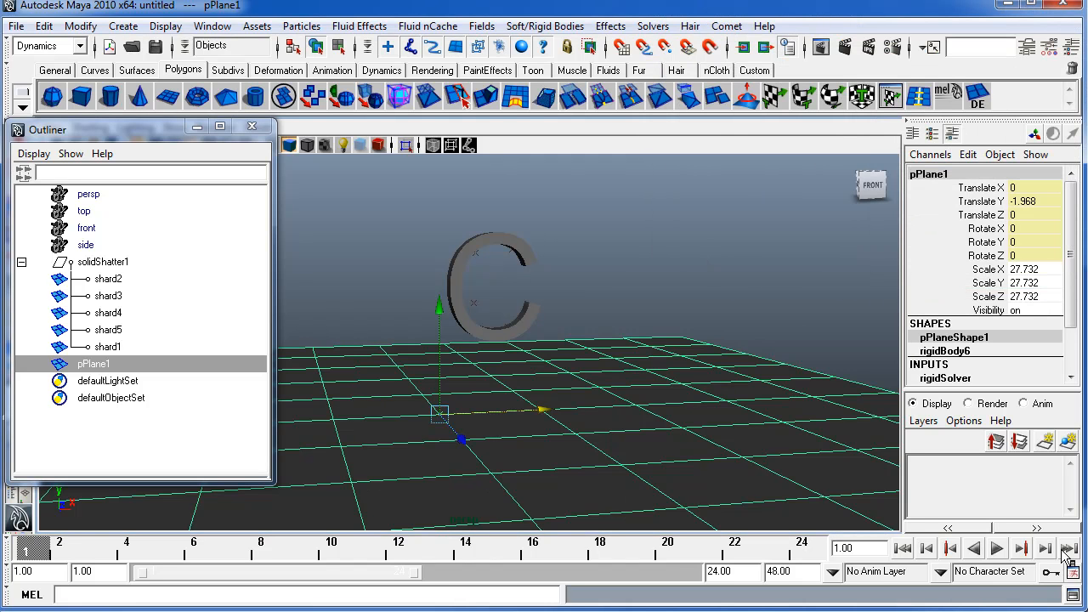
Step: Set the animation playback speed to Play every frame and save the preferences
left_click(1073, 573)
left_click(506, 368)
left_click(510, 412)
left_click(510, 367)
left_click(510, 400)
left_click(503, 368)
left_click(505, 383)
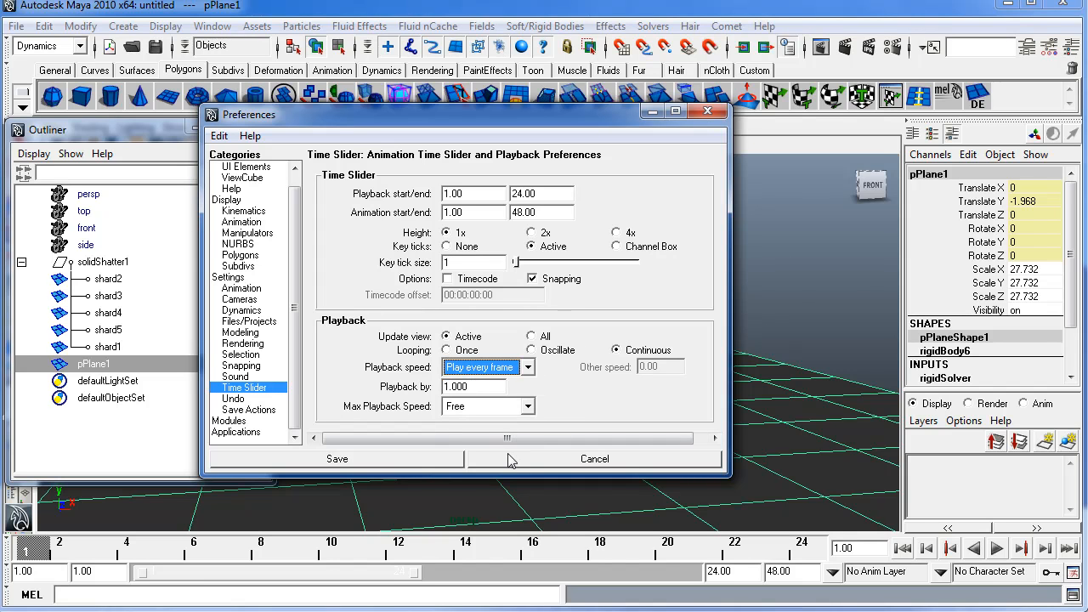
left_click(401, 460)
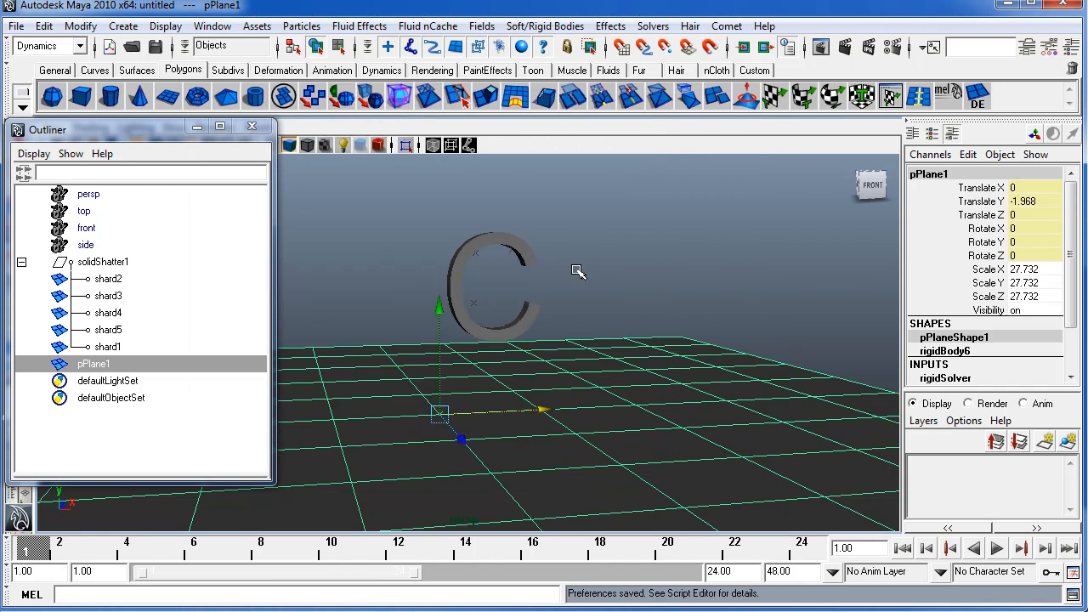
Step: Set the playback range end to frame 100, play the rigid body simulation and stop it
double_click(719, 572)
type("100")
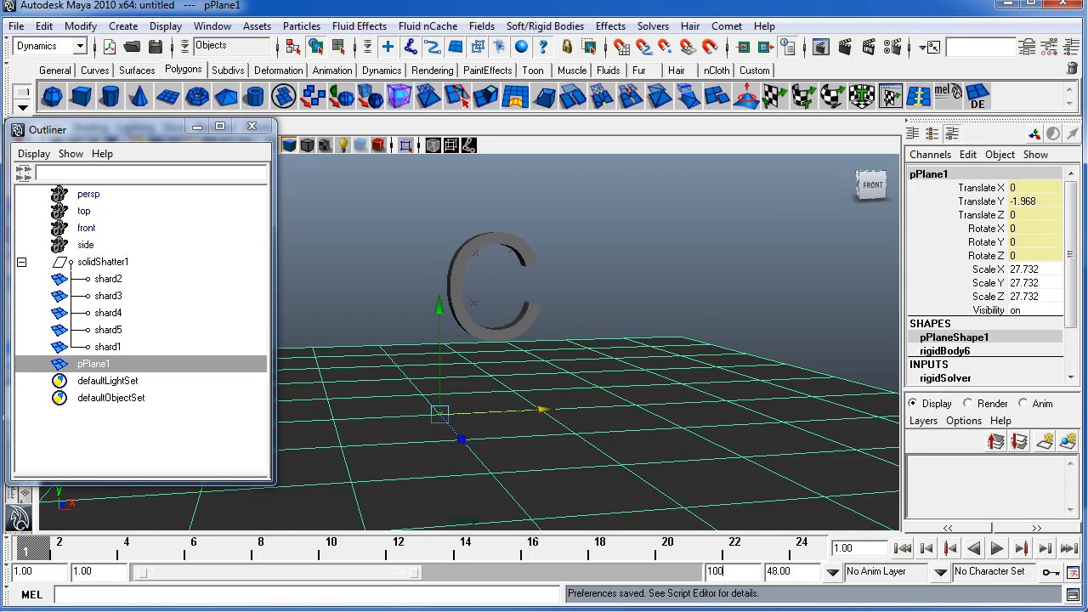
key("Return")
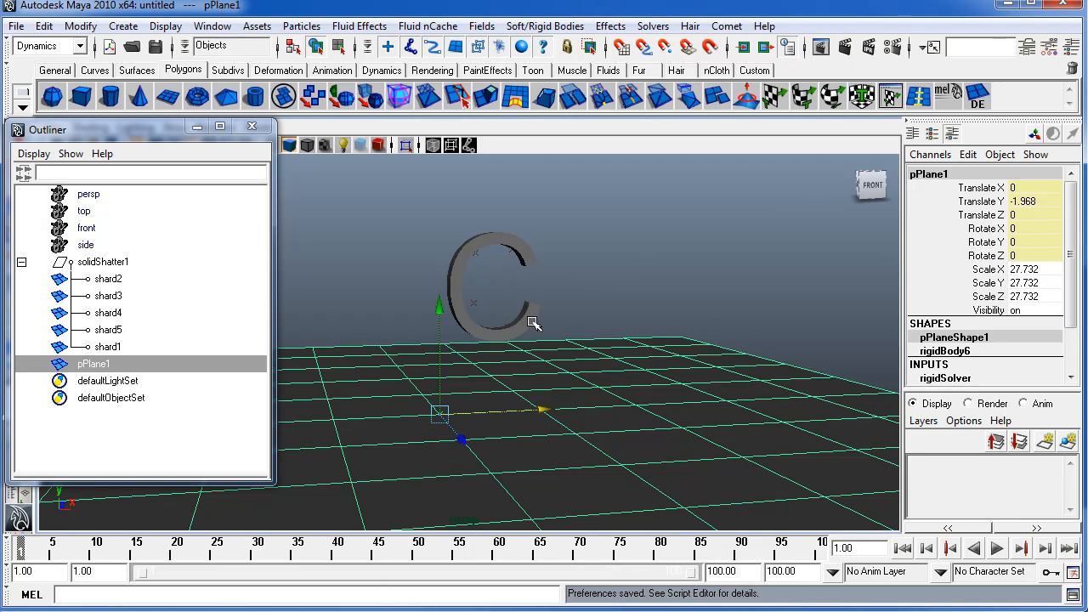
left_click(999, 549)
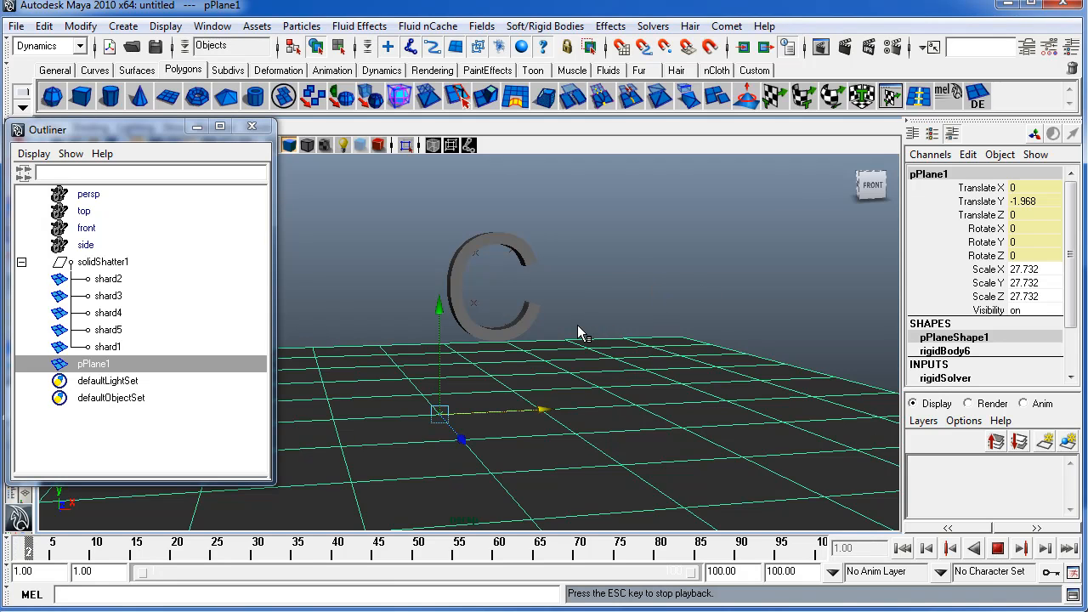
key("q")
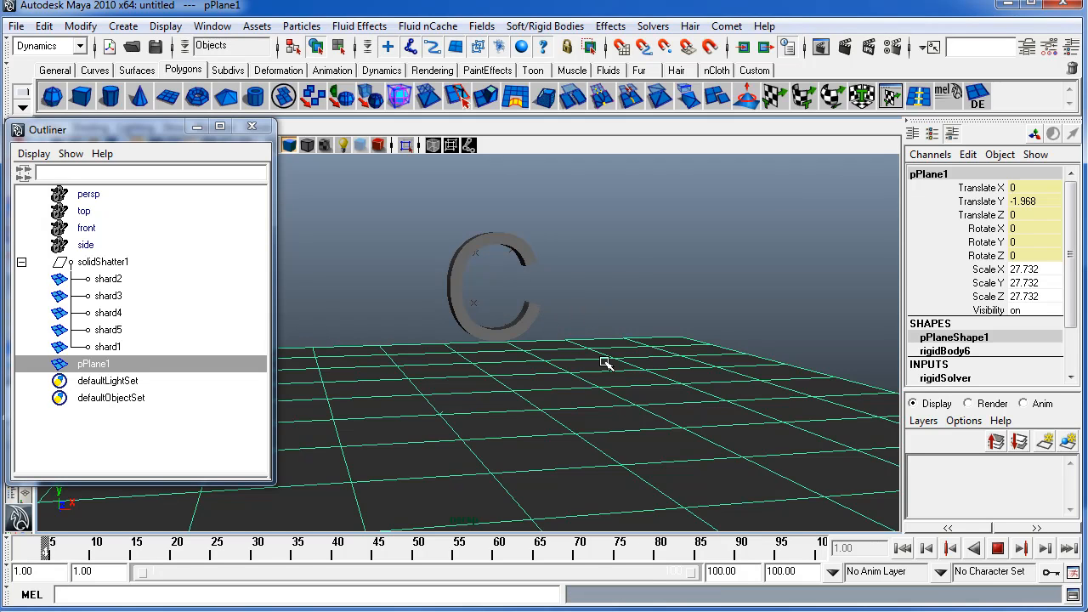
key("Escape")
Step: Raise the ground plane closer to the letter C, to -0.593 in Y, and replay the simulation
left_click_drag(518, 387, 590, 279, "alt")
left_click(1000, 550)
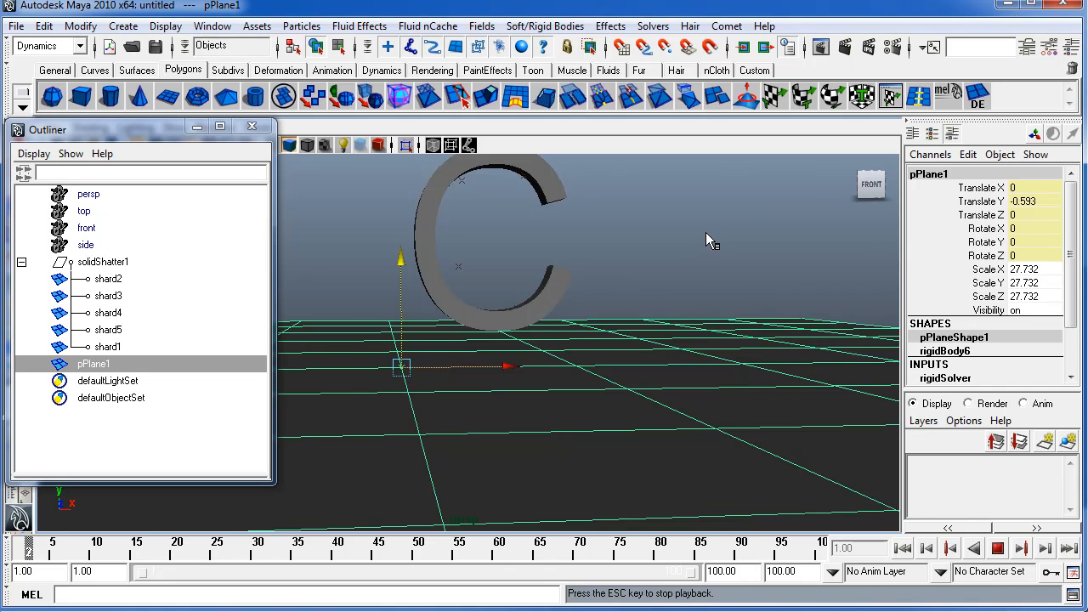
key("q")
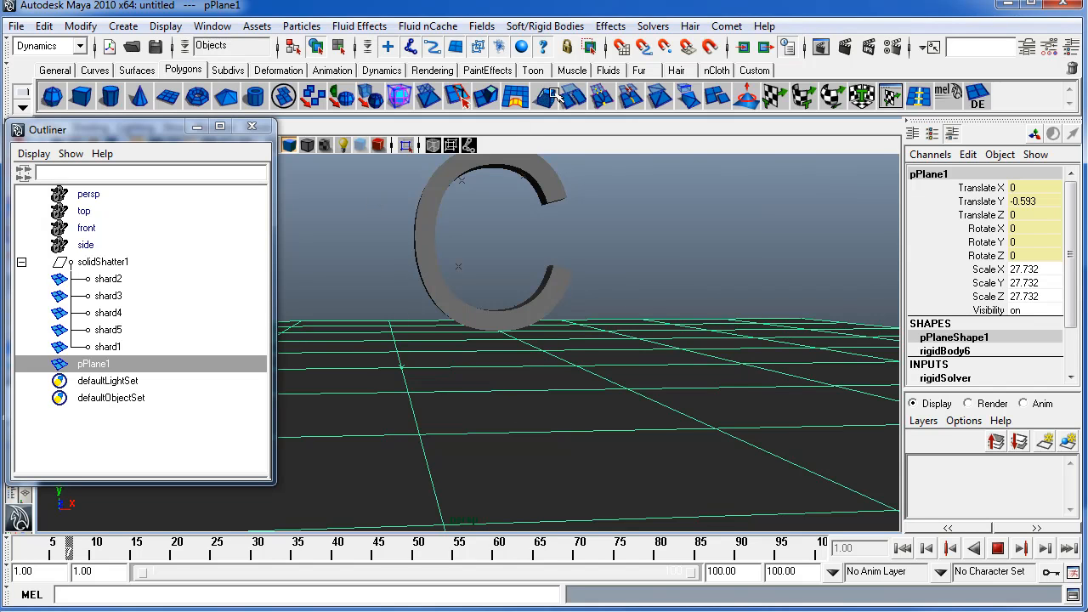
Step: Open the Create Shatter Effect options again to review the Solid Shatter settings
left_click(610, 26)
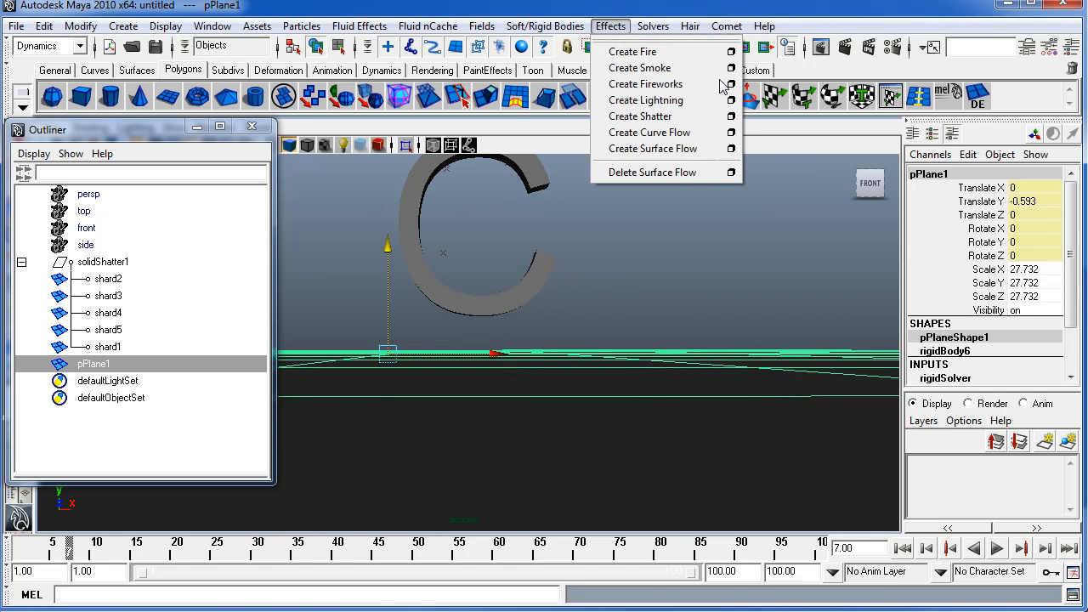
left_click(733, 119)
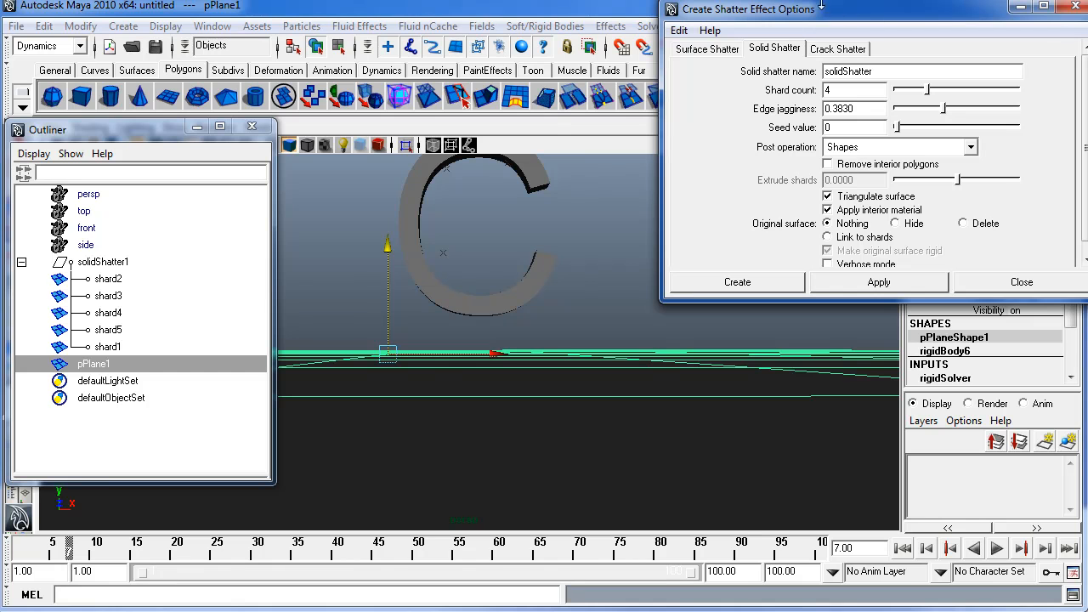
left_click_drag(485, 209, 543, 371, "alt")
left_click(585, 315)
left_click(500, 285)
left_click_drag(500, 285, 653, 372, "alt")
left_click(719, 383)
left_click(658, 417)
left_click(735, 375)
left_click(650, 425)
left_click(527, 354)
left_click(575, 434)
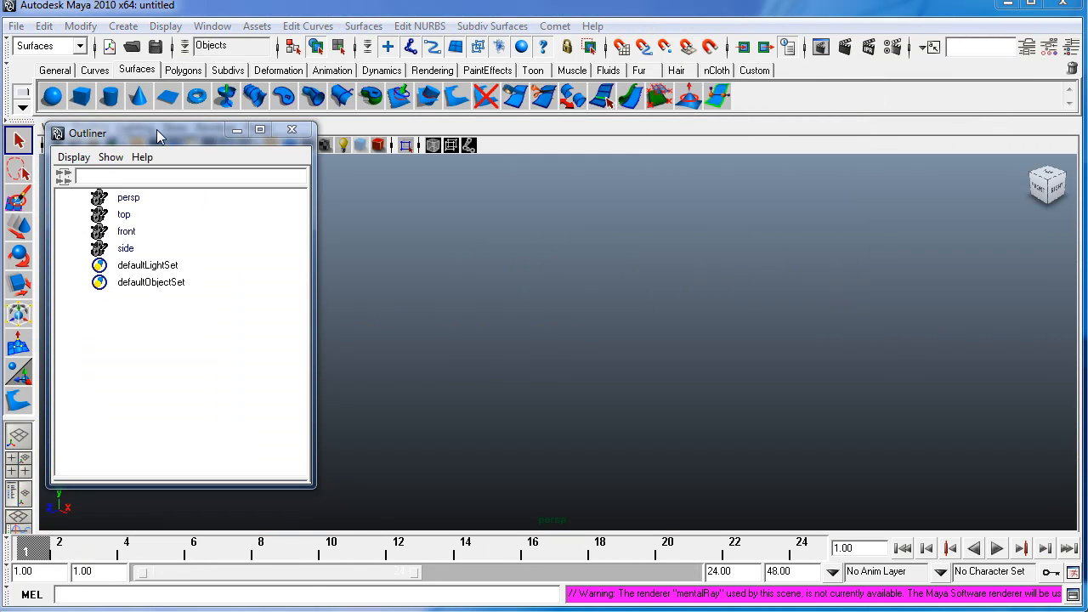
Step: Create the text "CGtuts+" in Arial with the Curves type, closing the options when done
left_click_drag(157, 136, 160, 179)
left_click(316, 28)
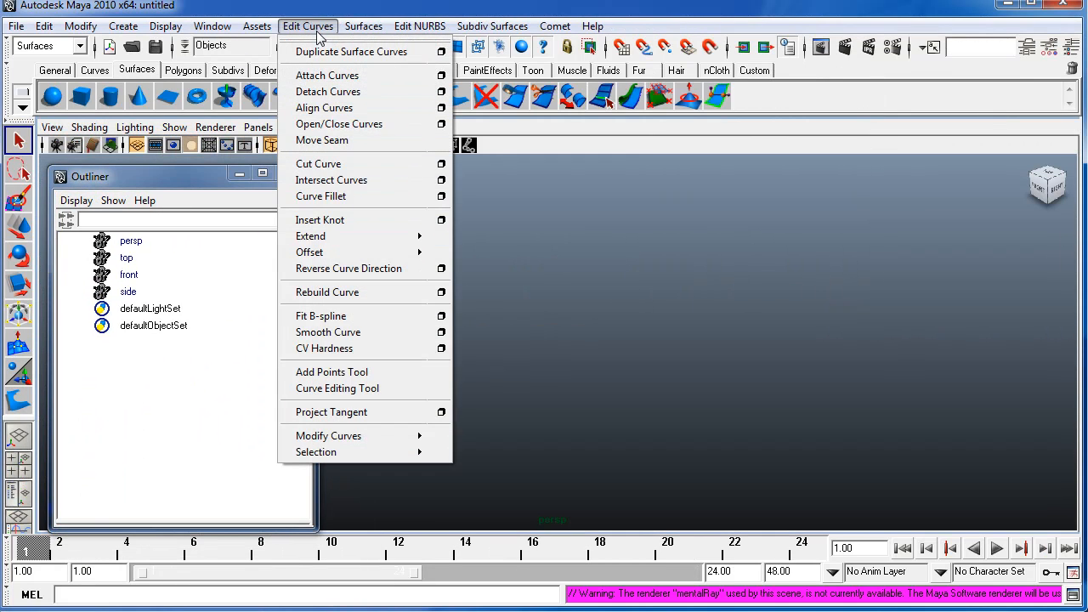
left_click(313, 26)
left_click(90, 27)
mouse_move(123, 26)
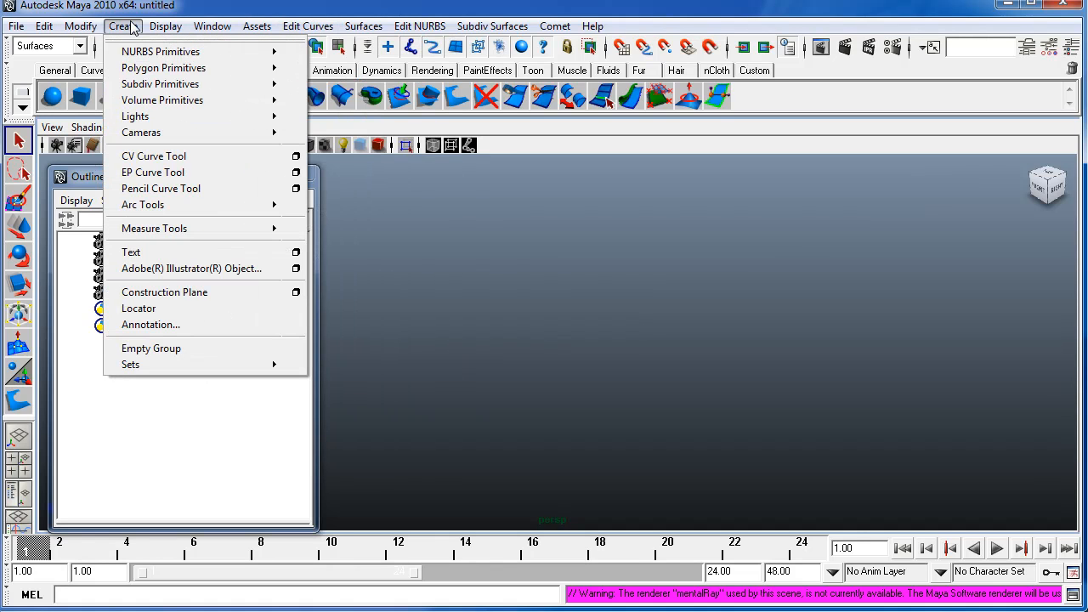
left_click(296, 252)
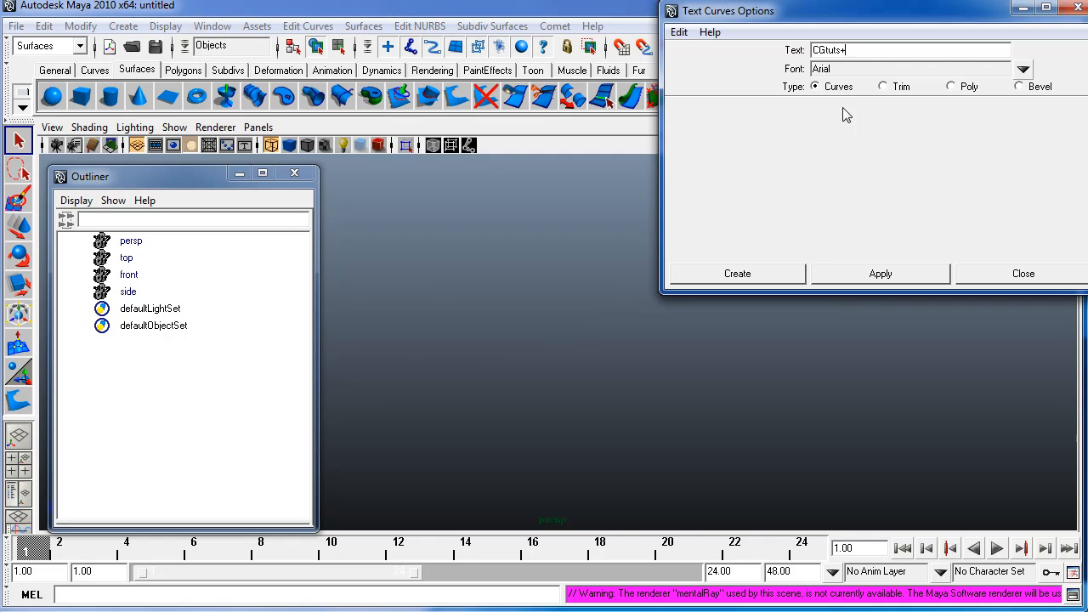
left_click(871, 280)
left_click_drag(697, 474, 746, 405, "alt")
left_click(999, 274)
left_click_drag(831, 365, 816, 344, "alt")
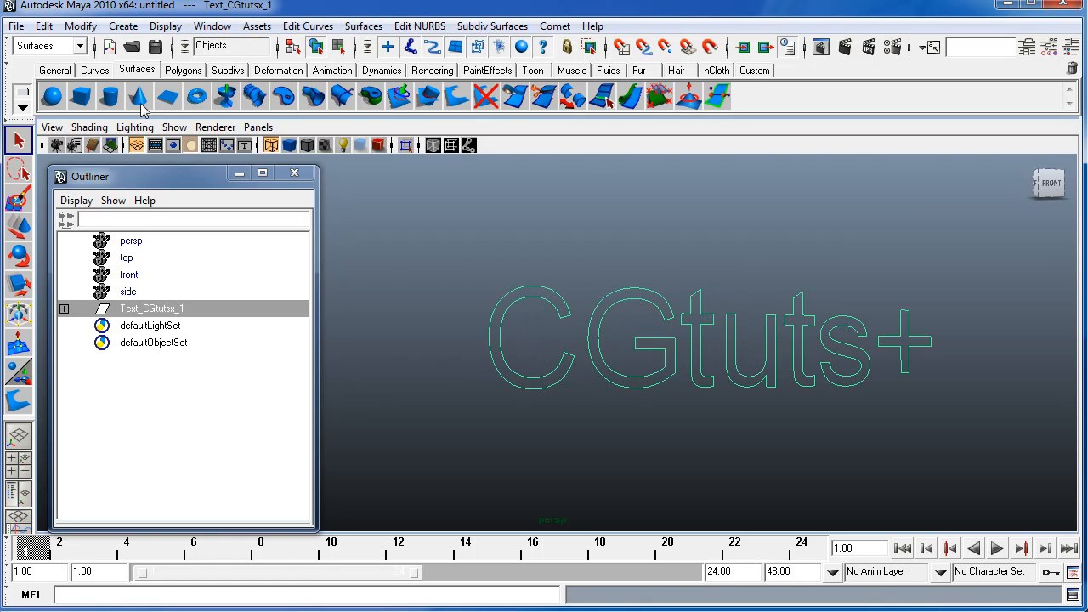
Step: Create a NURBS plane and set its X rotation to 90
left_click(168, 97)
scroll(530, 337, "down", 2)
key("e")
left_click_drag(534, 306, 536, 388)
key("ctrl+a")
key("ctrl+a")
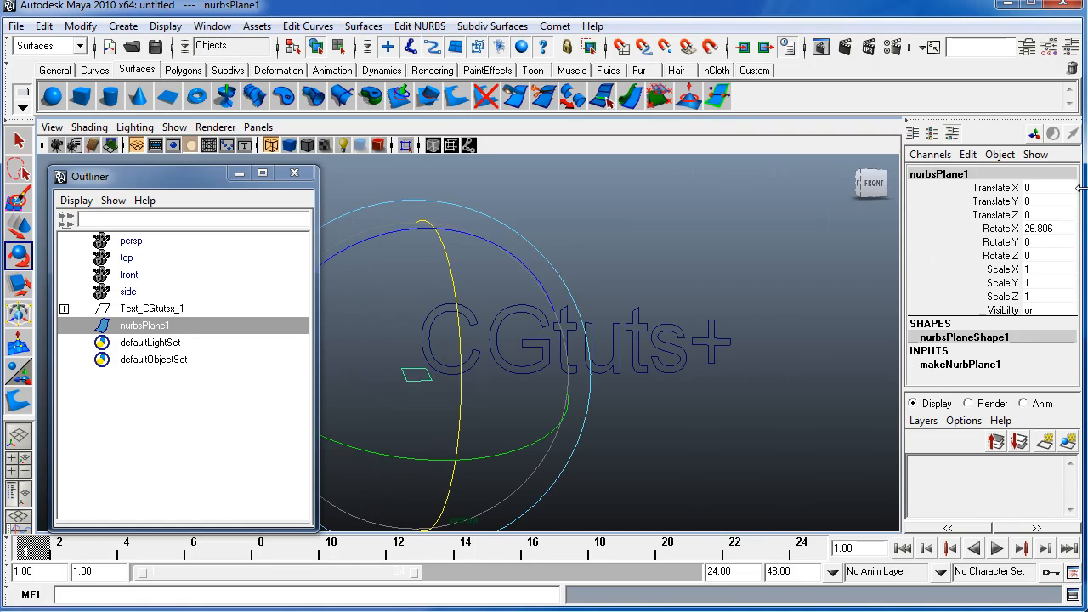
left_click(1045, 215)
left_click(1046, 227)
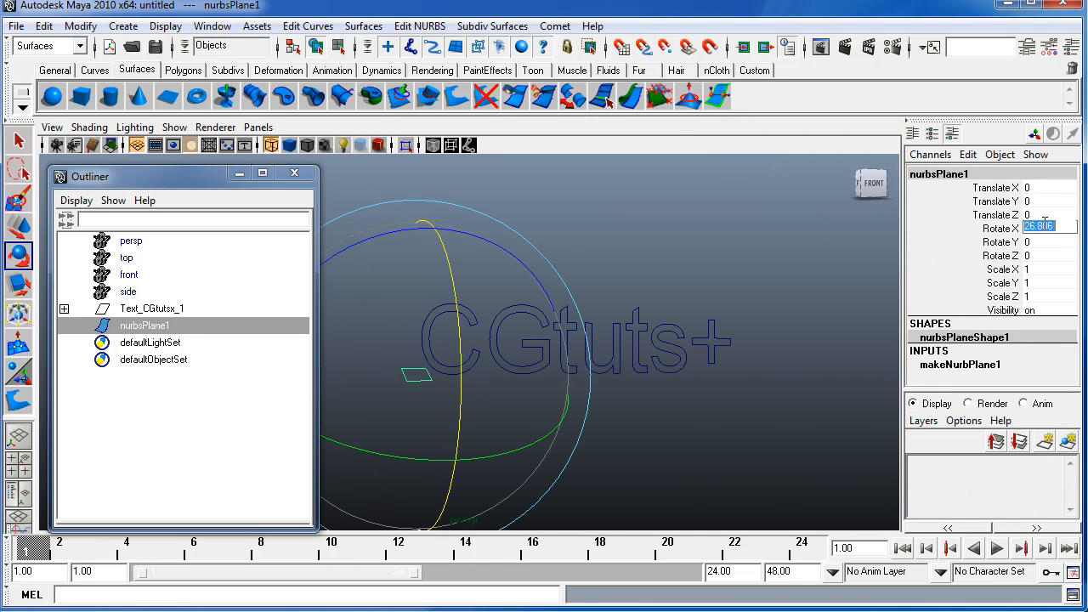
type("90")
key("Return")
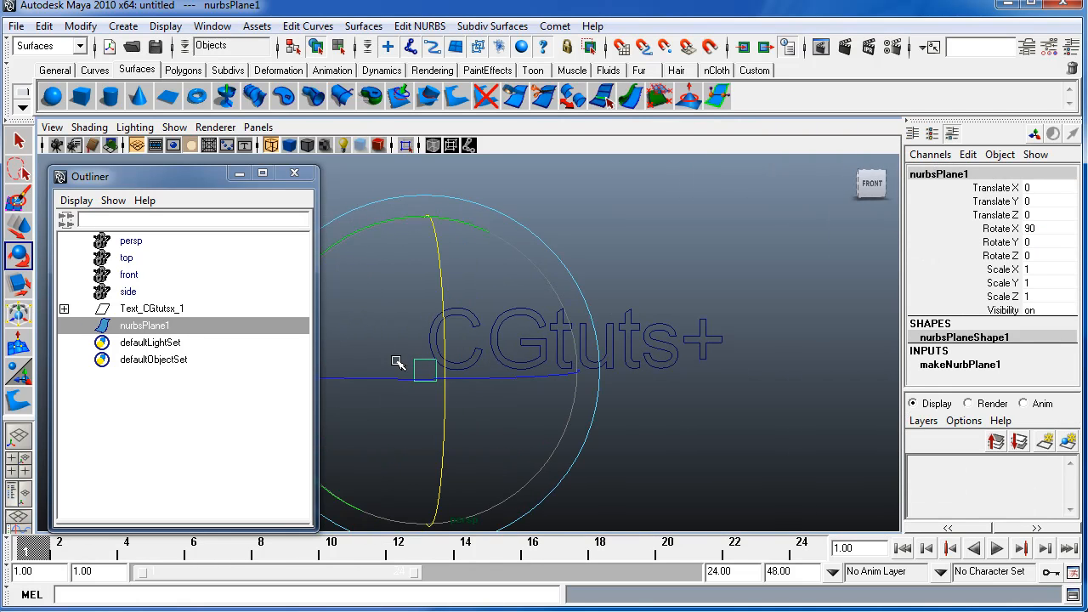
Step: Scale the plane uniformly to about 17.85 and move it behind the text, to about 7.03, 0.66, -1.60
key("r")
left_click_drag(429, 371, 581, 360)
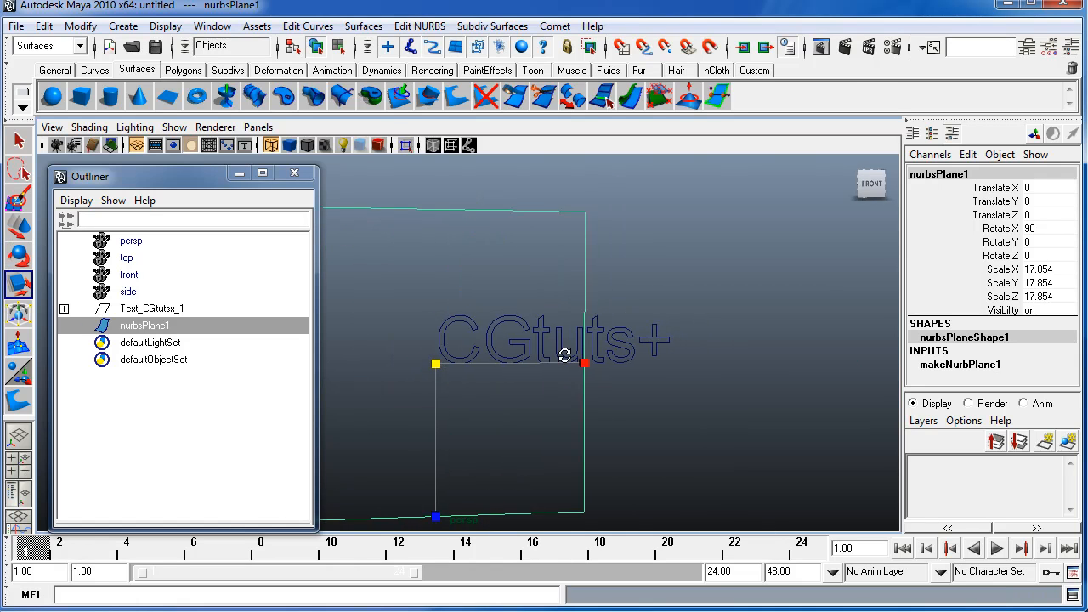
key("5")
key("w")
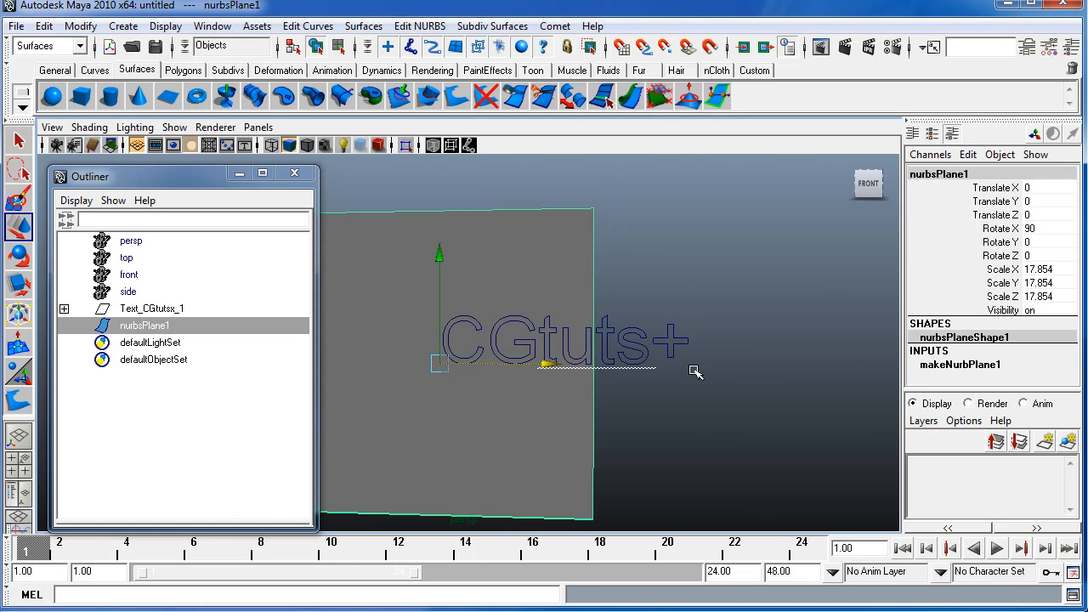
left_click_drag(544, 364, 569, 350)
mouse_move(631, 321)
left_mouse_down("alt")
mouse_move(563, 315)
mouse_move(622, 329)
left_mouse_up("alt")
left_click_drag(622, 329, 564, 309, "alt")
right_click_drag(564, 309, 648, 325, "alt")
Step: Project the letter C curve onto the plane from the front view
key("space")
left_click_drag(648, 325, 646, 357)
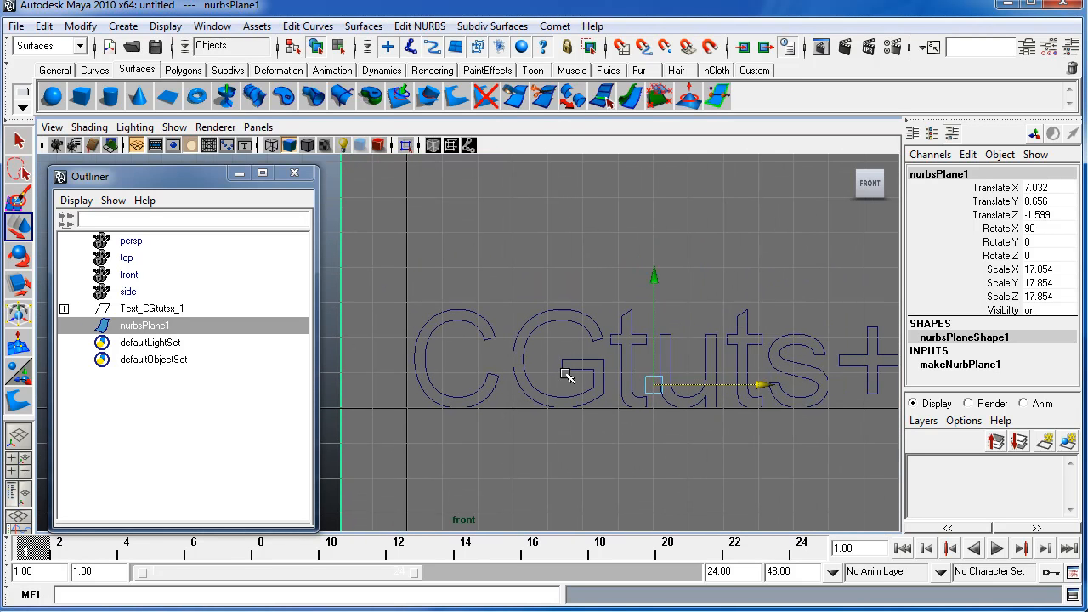
left_click(478, 313)
left_click(340, 255)
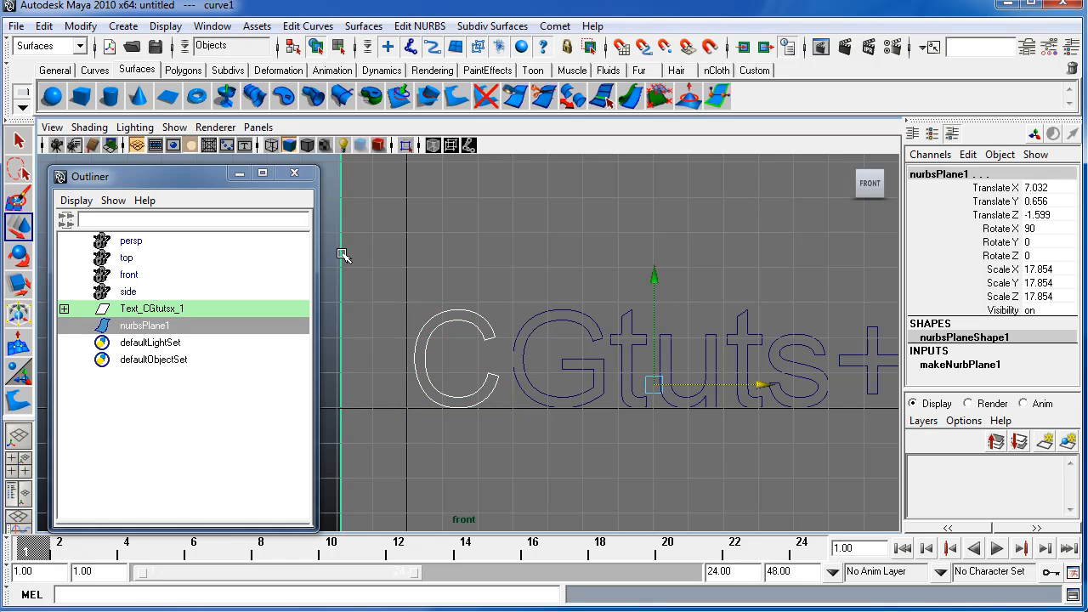
left_click(404, 27)
left_click(403, 24)
left_click(429, 26)
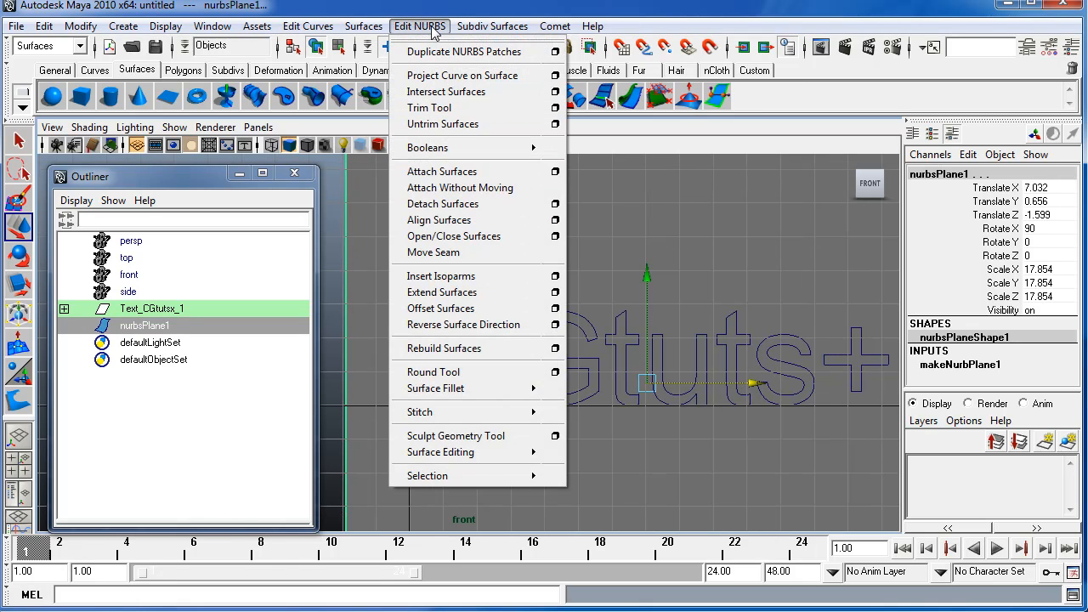
left_click(481, 79)
Step: Project the letter G curve onto the plane from the front view
right_click_drag(580, 368, 545, 342, "alt")
left_click(548, 321)
key("q")
left_click(547, 322)
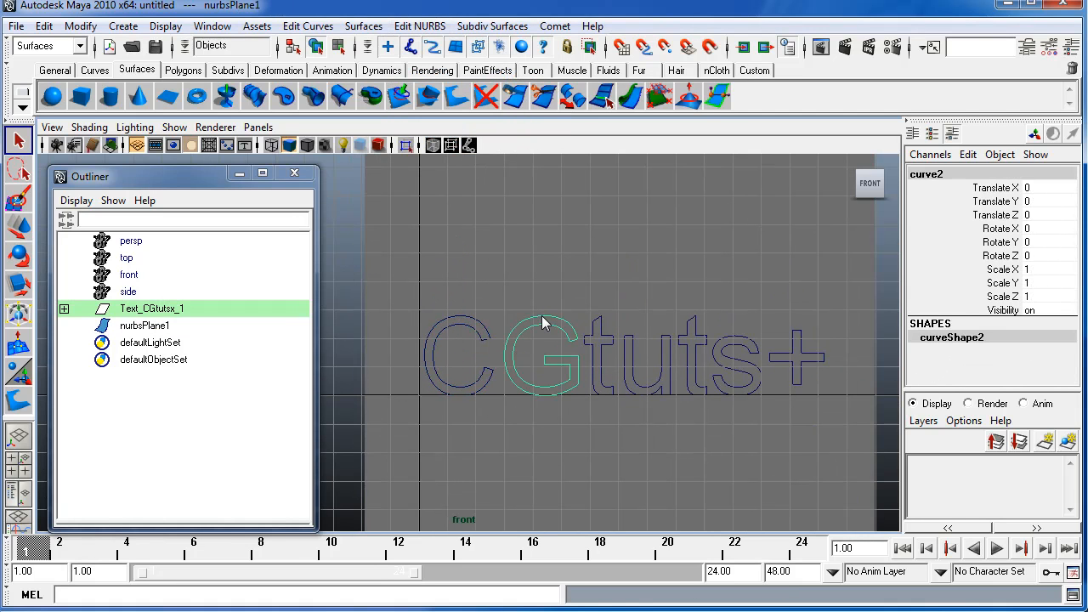
left_click(364, 249, "shift")
key("g")
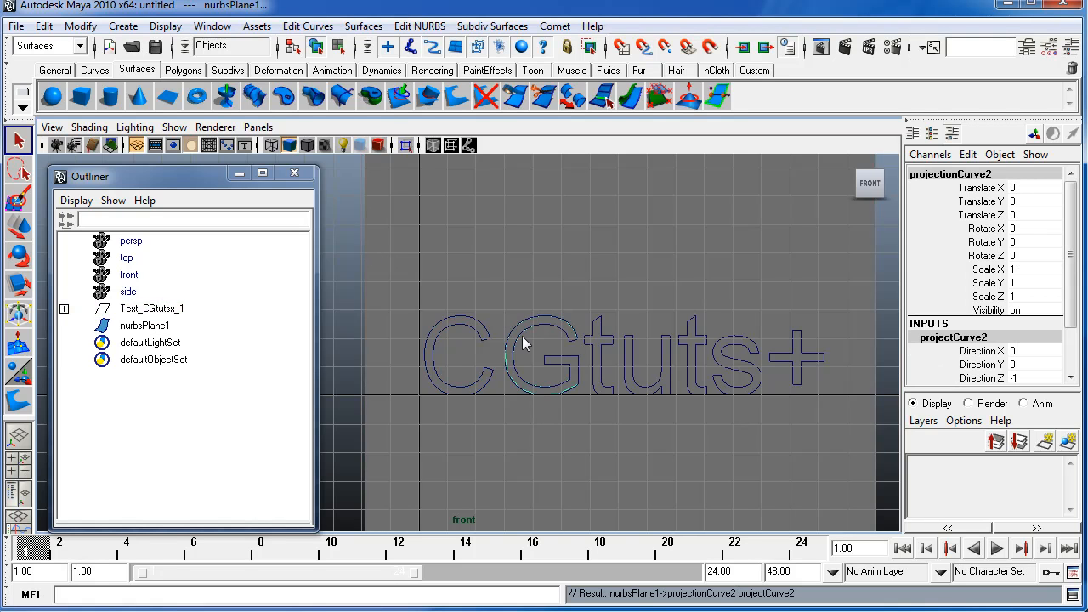
Step: Project the first letter t and the letter u curves onto the plane
left_click(602, 330)
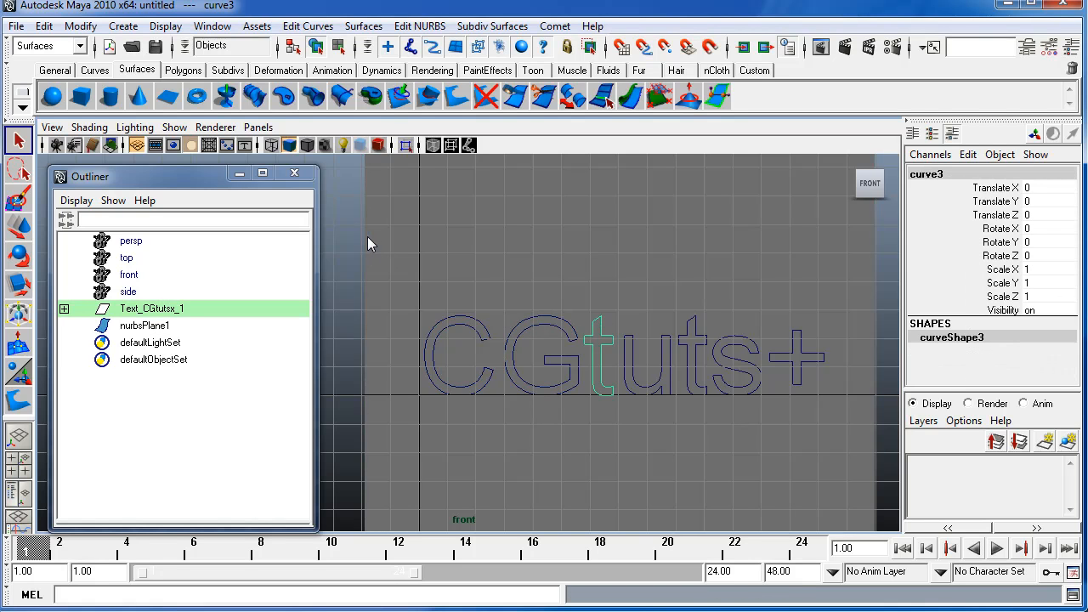
left_click(395, 251, "shift")
key("g")
left_click(632, 354)
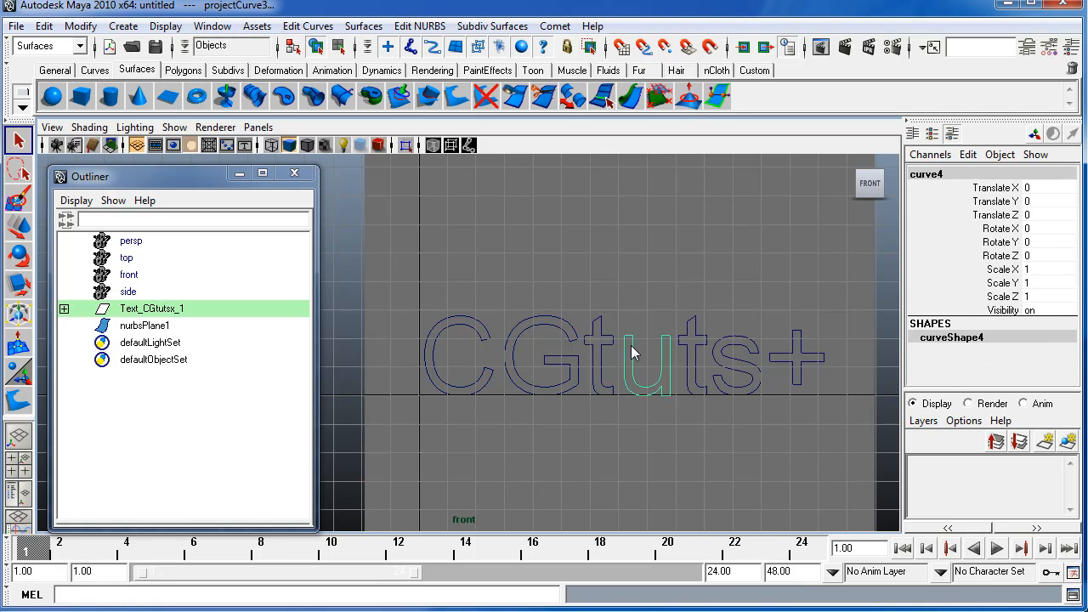
left_click(876, 290, "shift")
key("g")
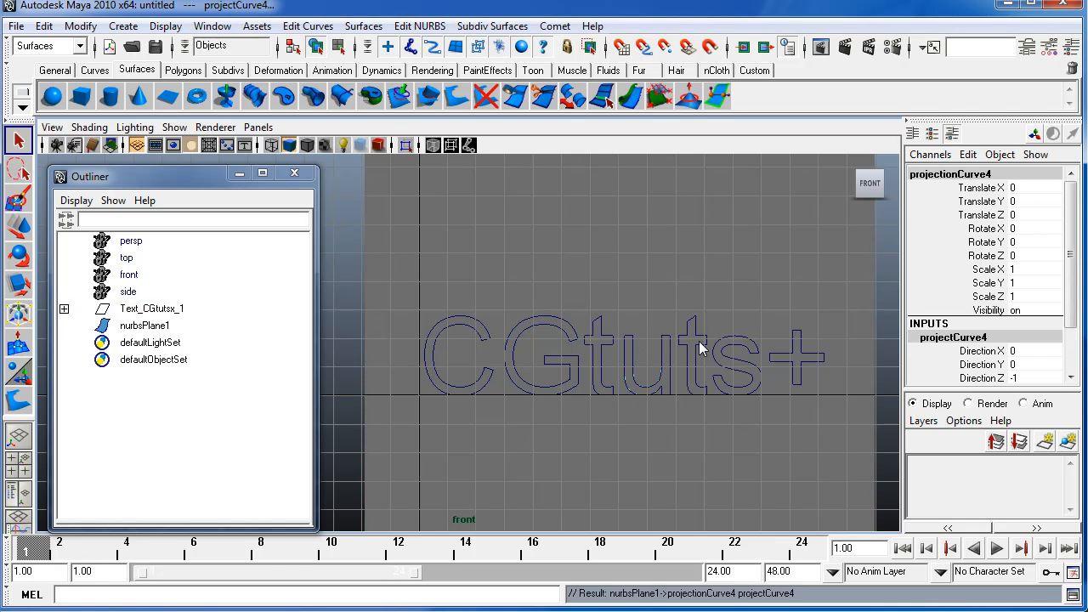
Step: Project the second letter t, the letter s and the plus sign curves onto the plane
left_click(699, 347)
left_click(881, 290, "shift")
key("g")
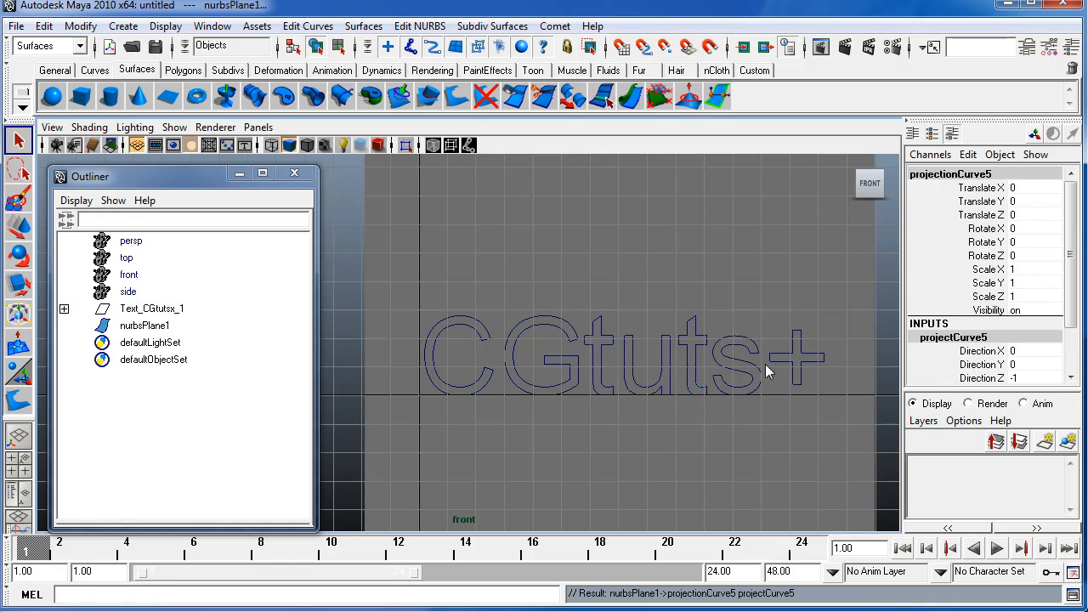
left_click(756, 356)
left_click(876, 292, "shift")
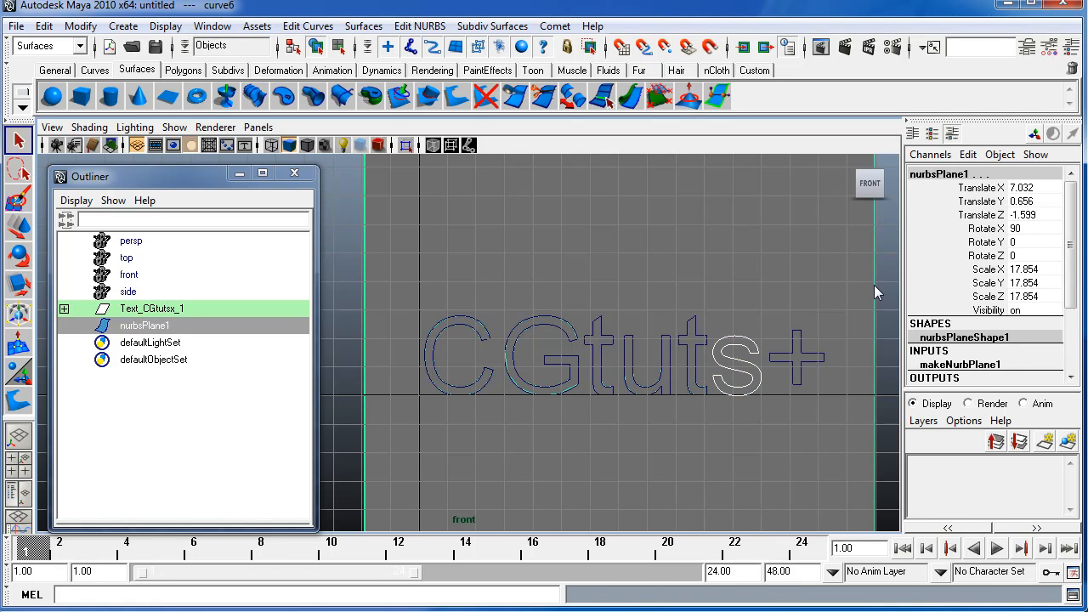
key("g")
left_click(808, 359)
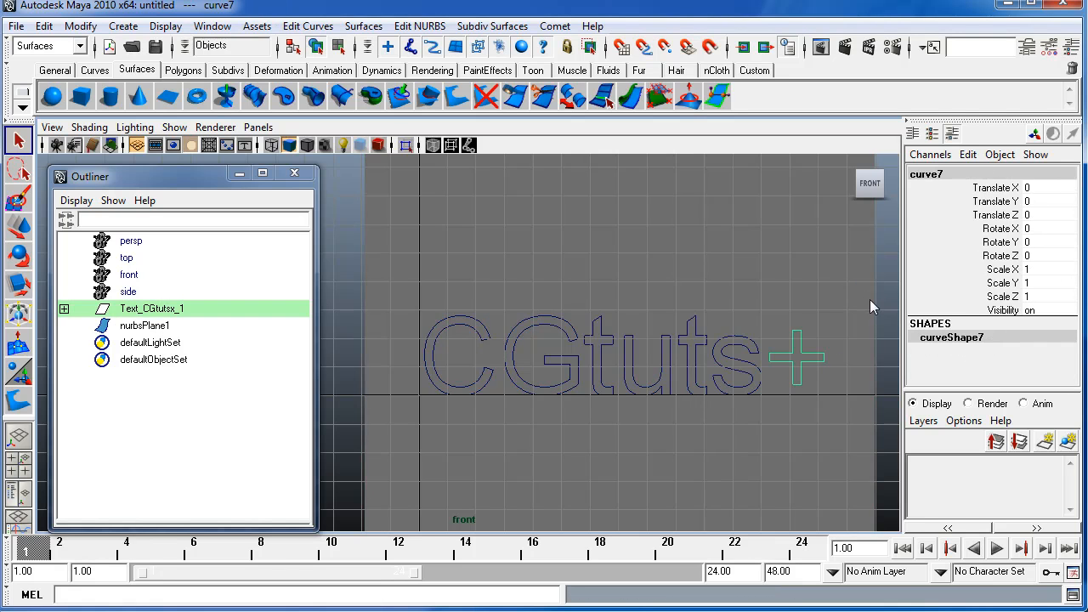
left_click(868, 314, "shift")
key("g")
Step: Test moving the plane in the perspective view to check its link to the projected curves, and undo the move
key("space")
left_click_drag(756, 323, 756, 293)
left_click_drag(625, 335, 639, 308, "alt")
left_click(671, 264)
key("w")
left_click_drag(626, 267, 762, 352)
key("ctrl+z")
Step: Test moving the plus sign curve upward to check how its projection on the plane responds
key("q")
left_click(744, 334)
left_click_drag(818, 333, 792, 328, "alt")
key("w")
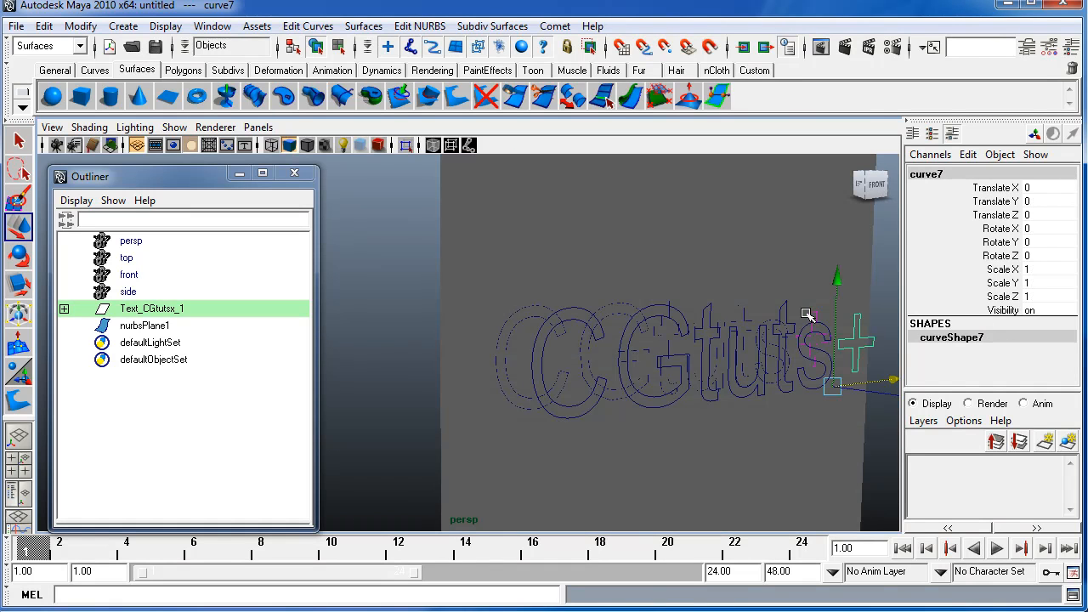
left_click_drag(840, 294, 845, 193)
left_click_drag(702, 334, 672, 298, "alt")
Step: Delete the construction history of the NURBS plane
left_click(683, 245)
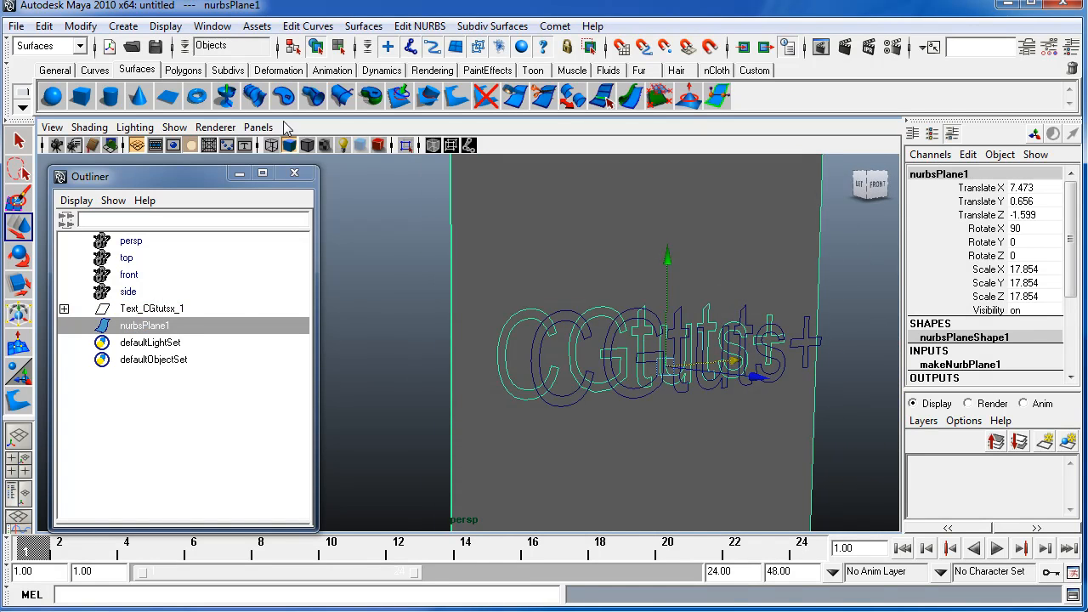
left_click(45, 26)
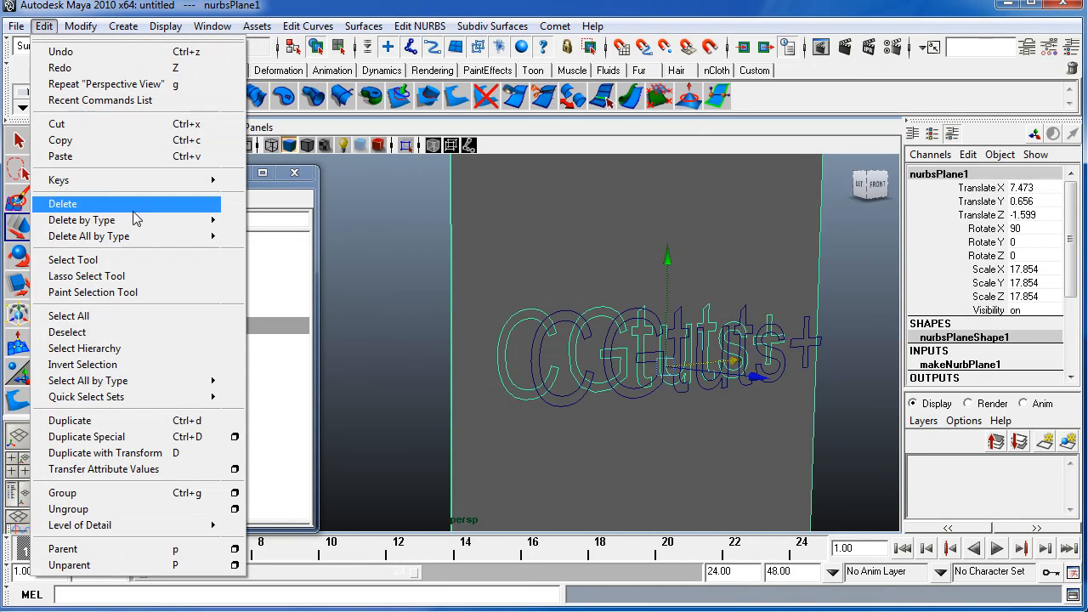
mouse_move(141, 221)
left_click(269, 230)
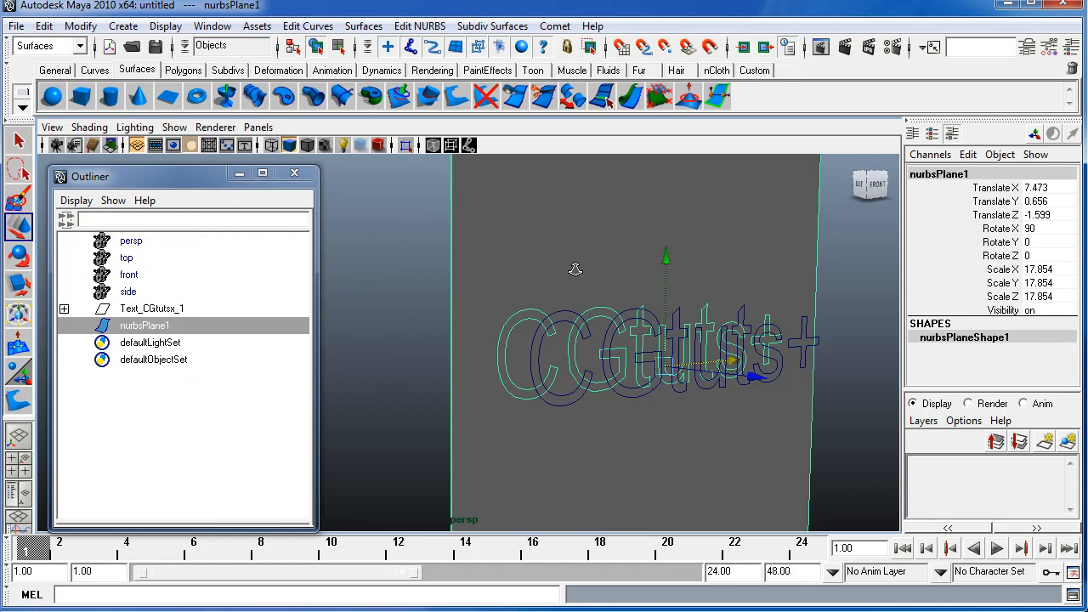
Step: Test moving the plane and the plus sign curve upward independently, and undo the moves
left_click(653, 273)
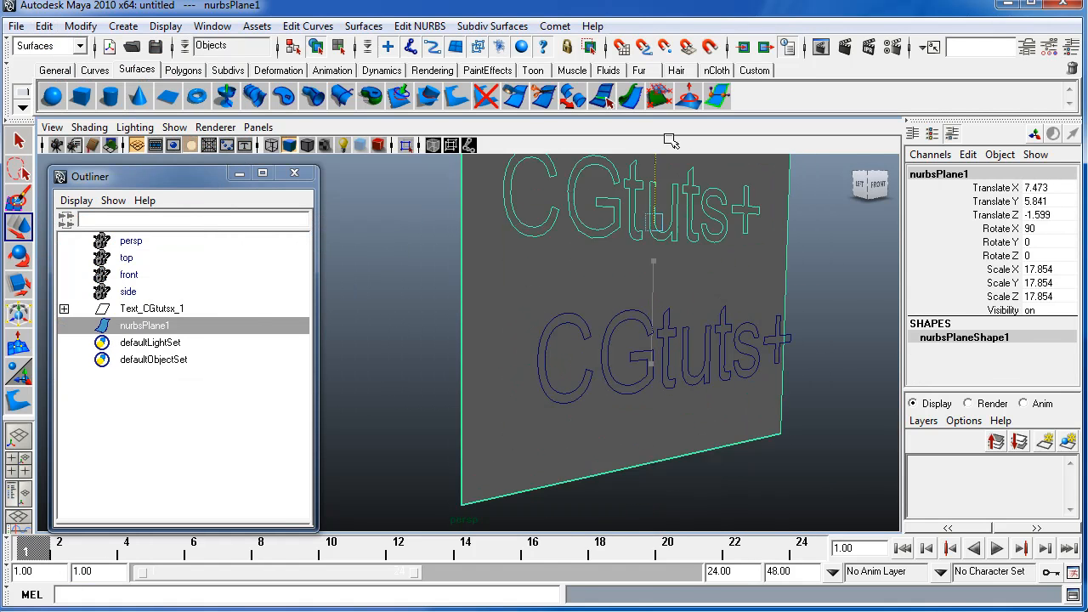
left_click(779, 339)
left_click_drag(777, 338, 777, 182)
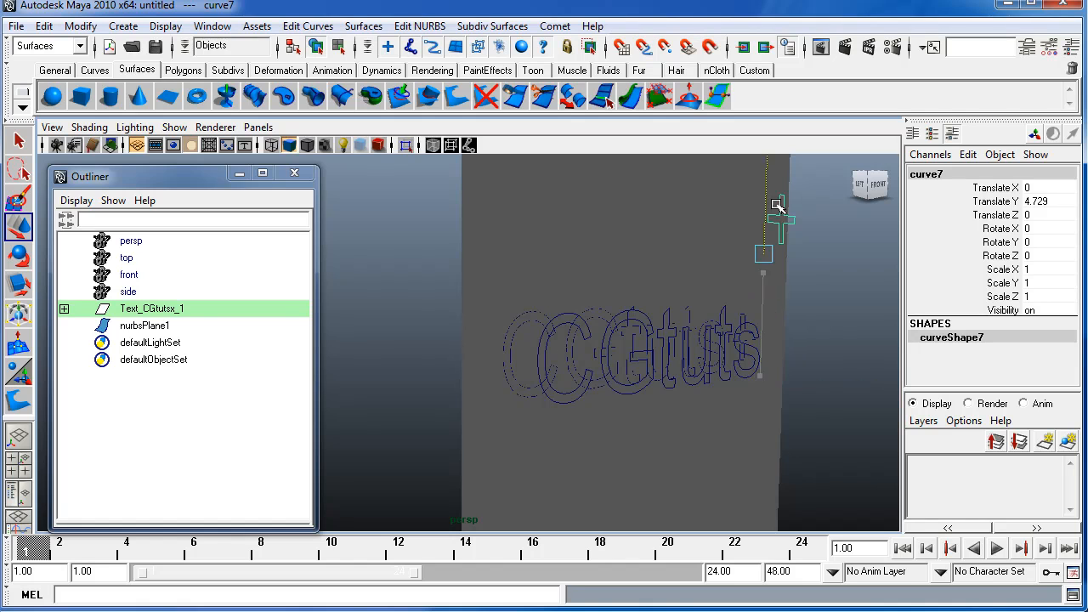
key("ctrl+z")
Step: Delete the original Text_CGtutsx_1 curve group, keeping the plane with its projected curves
left_click(192, 327)
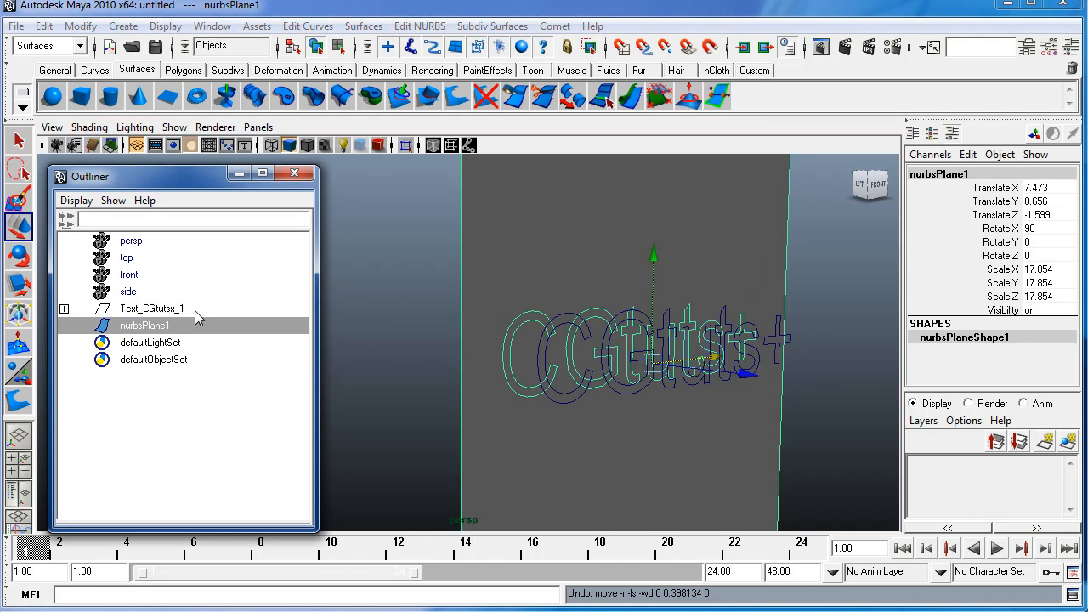
left_click(194, 309)
key("Delete")
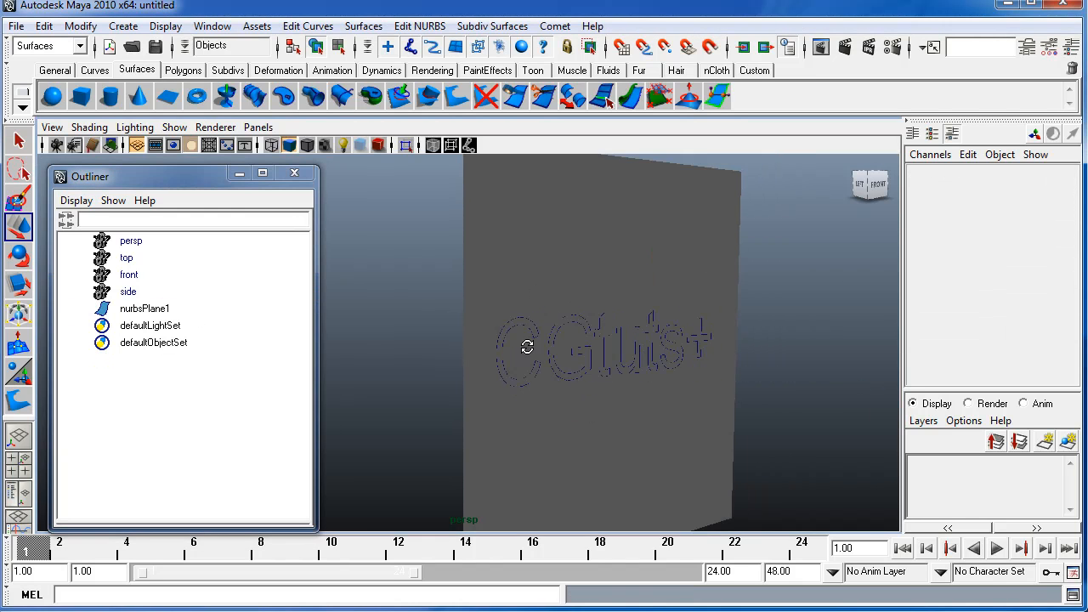
Step: Start the Trim Tool on the plane and mark the C, G and first t regions to keep
left_click(568, 272)
key("f")
left_click_drag(565, 290, 604, 267, "alt")
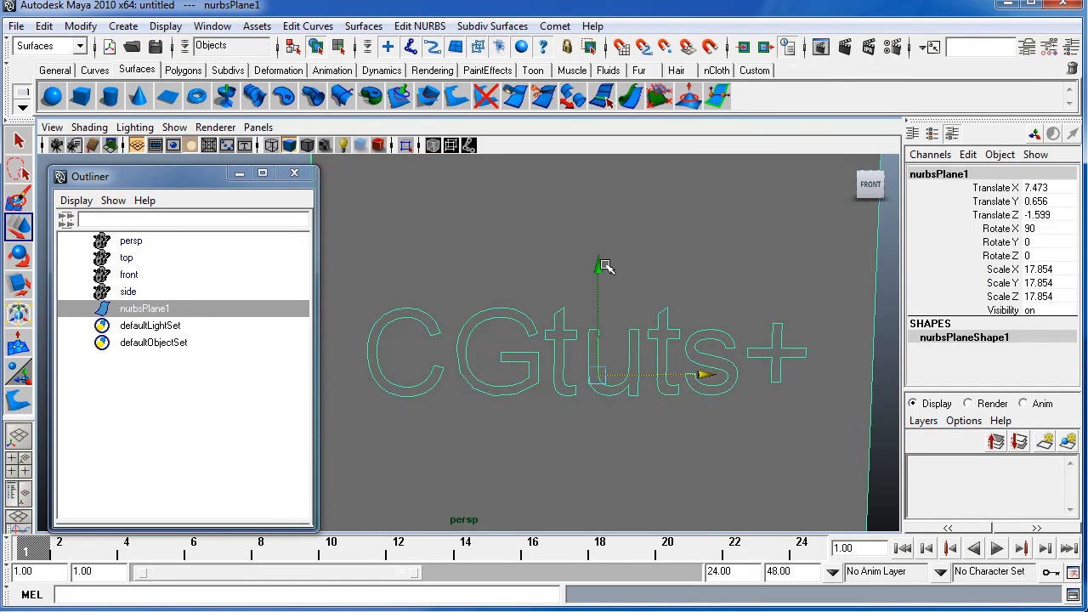
left_click(459, 102)
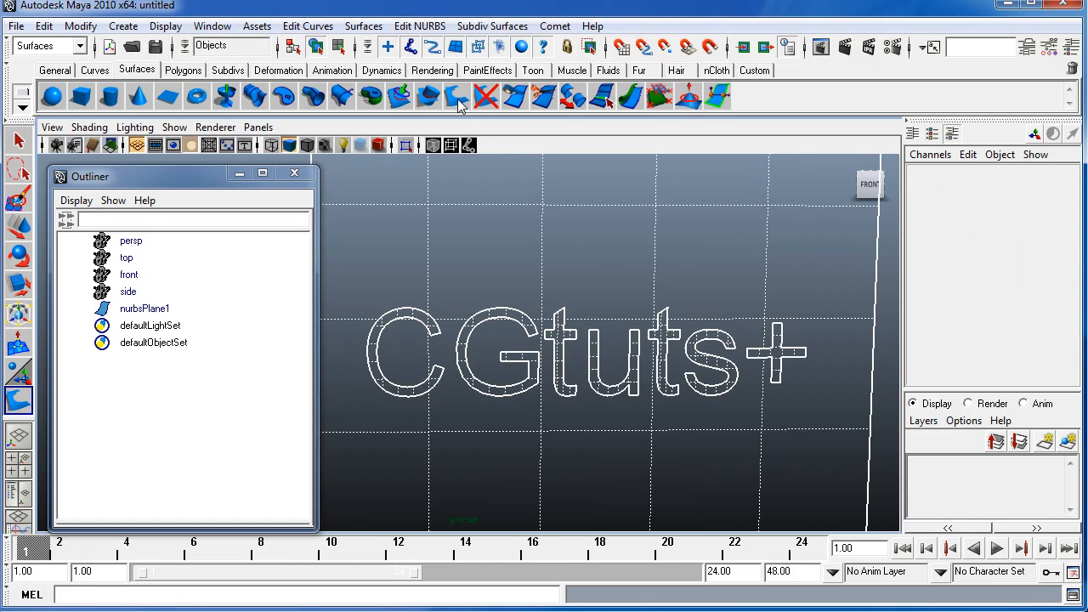
left_click_drag(497, 264, 503, 239, "alt")
right_click_drag(374, 260, 420, 275, "alt")
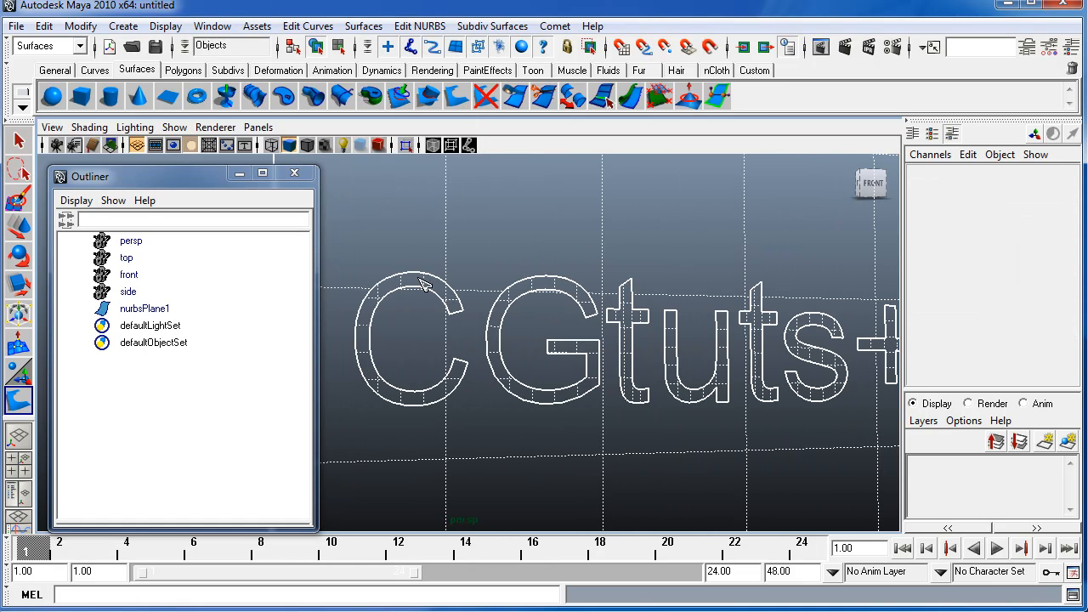
left_click(403, 281)
right_click_drag(536, 289, 698, 330, "alt")
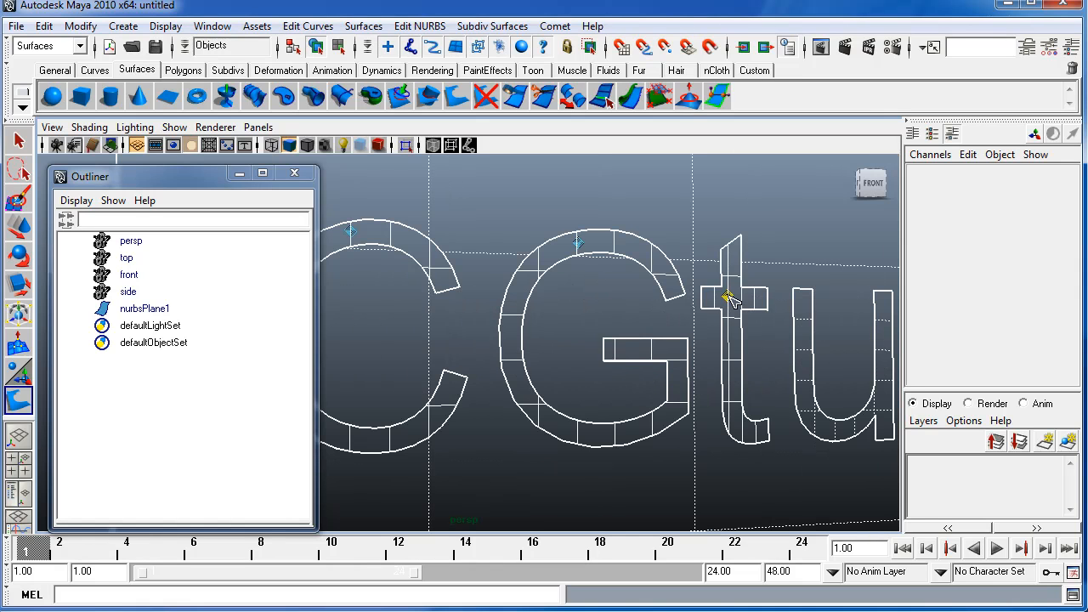
Step: Mark the u, second t, s and plus sign regions to keep, and complete the trim of the NURBS plane
middle_click_drag(733, 302, 565, 249, "alt")
left_click(696, 297)
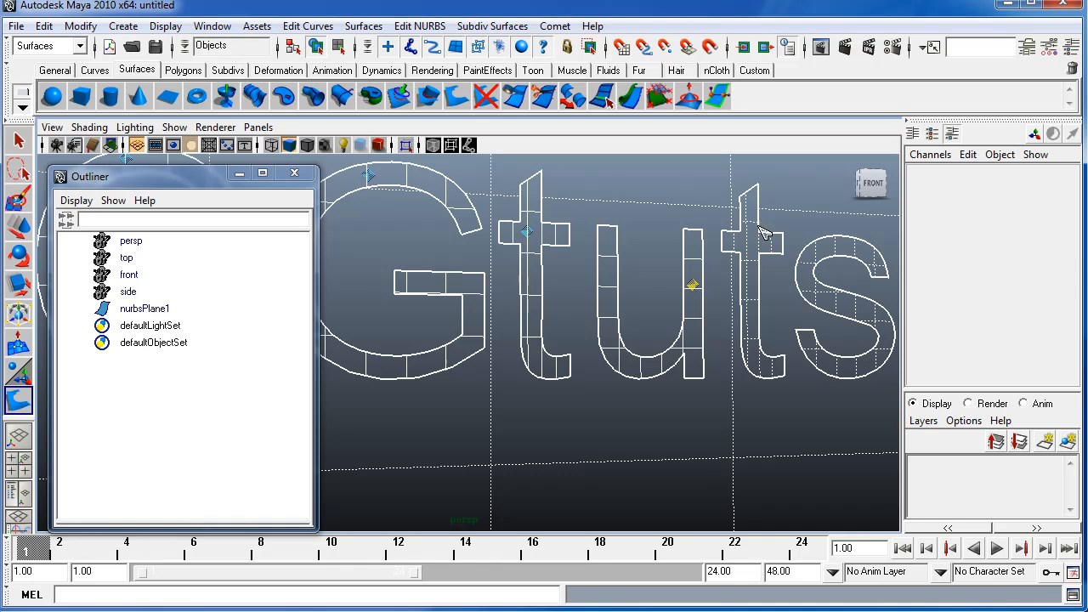
left_click(760, 238)
left_click(810, 270)
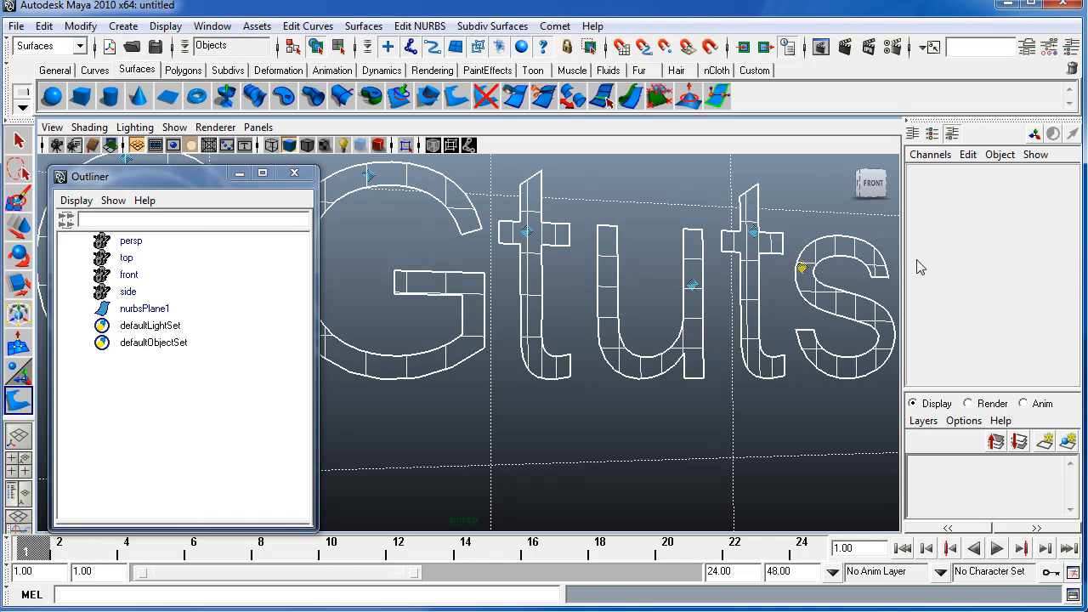
middle_click_drag(802, 261, 714, 249, "alt")
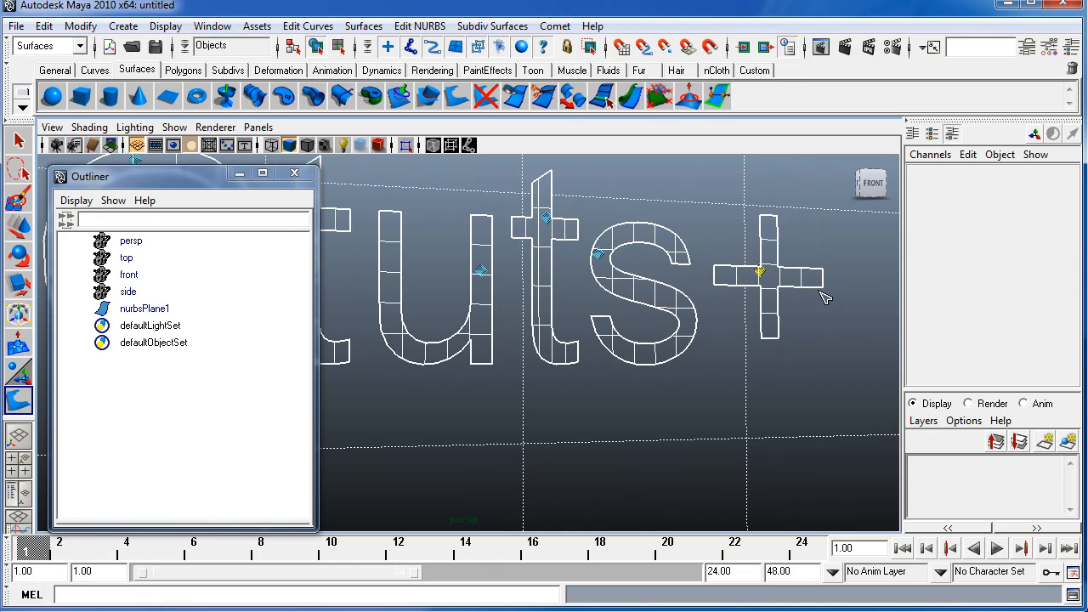
key("5")
mouse_move(828, 298)
left_mouse_down("alt")
mouse_move(517, 333)
mouse_move(777, 389)
mouse_move(509, 364)
mouse_move(496, 334)
left_mouse_up("alt")
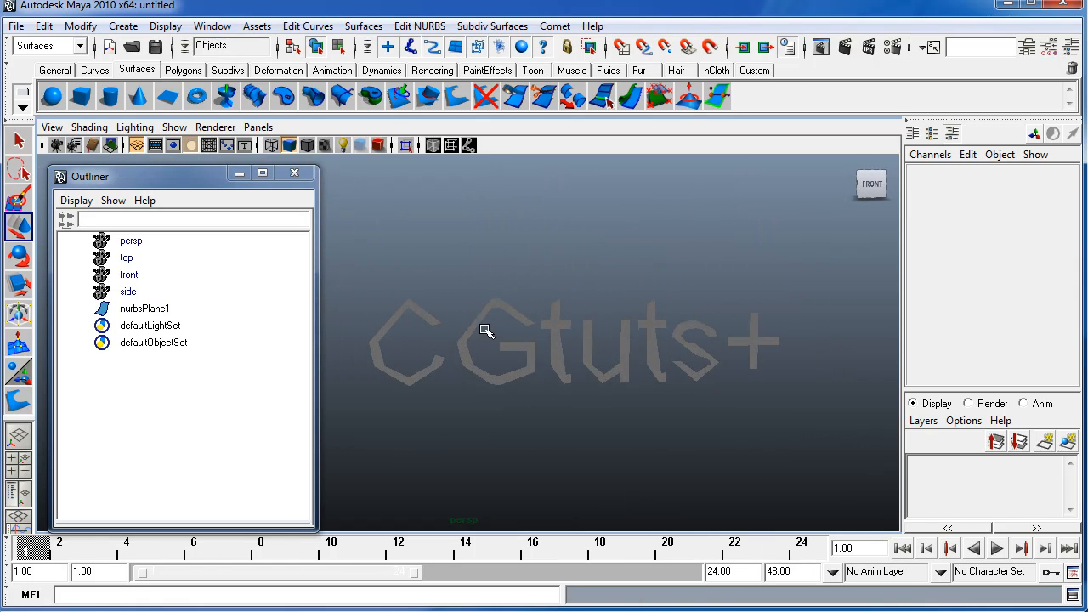
Step: Examine the trimmed lettering in the shaded view, render the current frame to check its edges, and close the render
scroll(478, 328, "up", 3)
left_click(464, 306)
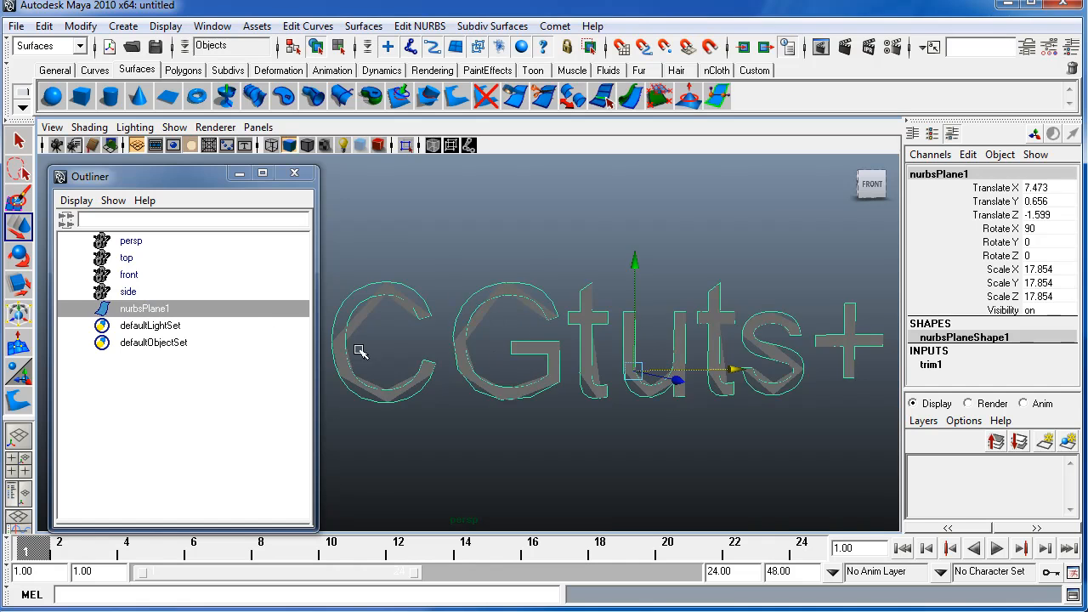
left_click_drag(351, 353, 699, 413, "alt")
scroll(646, 374, "down", 3)
scroll(653, 384, "down", 3)
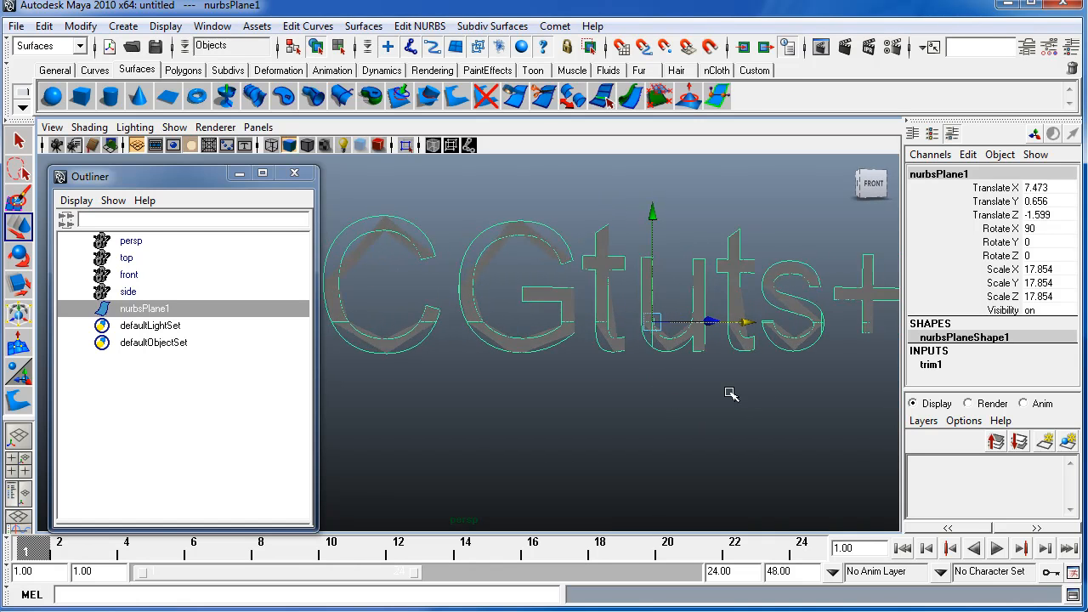
left_click(846, 47)
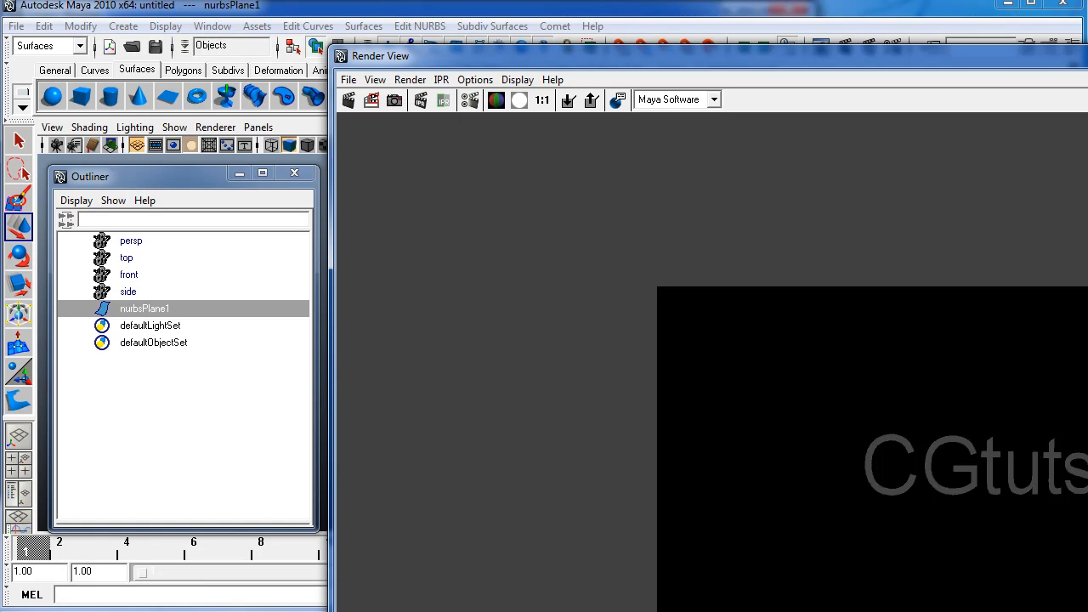
left_click_drag(1036, 56, 898, 118)
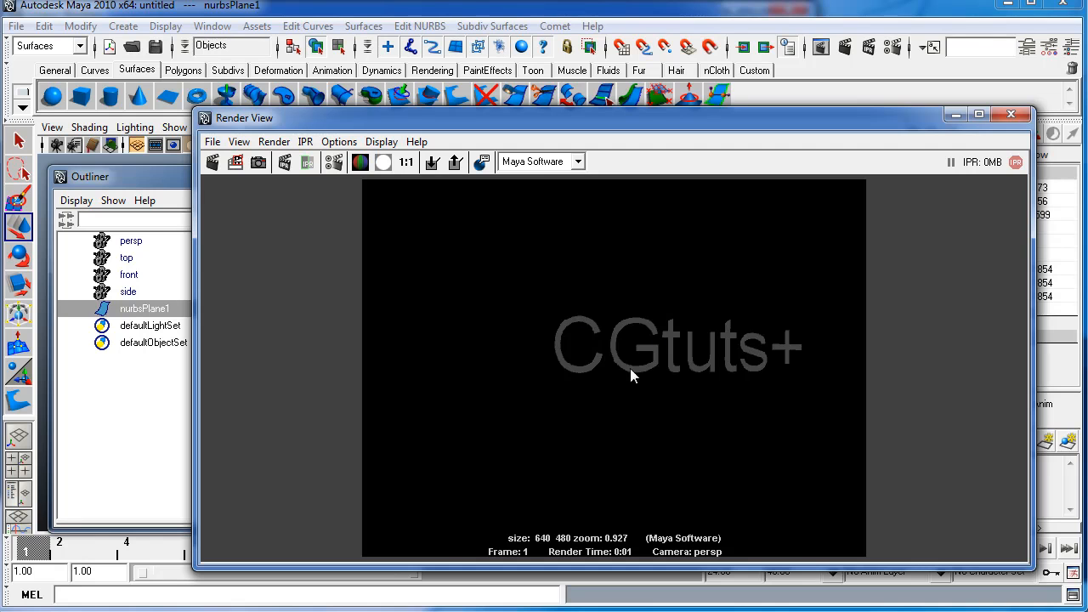
left_click(1011, 114)
left_click_drag(582, 405, 531, 406, "alt")
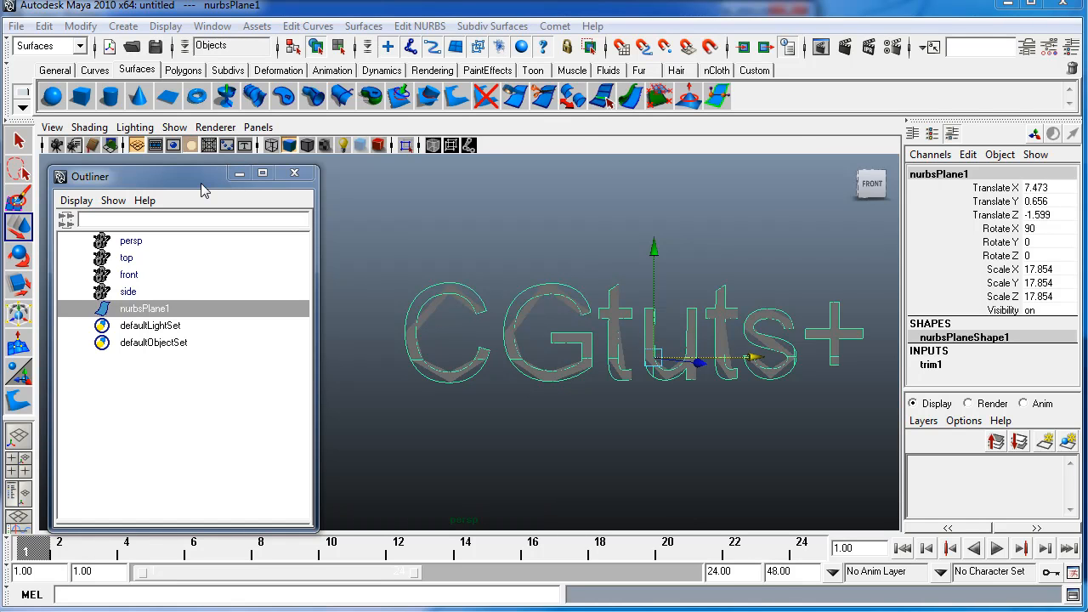
Step: Open the NURBS to Polygons conversion options for the trimmed plane and reset the settings to their defaults
left_click_drag(195, 186, 207, 192)
scroll(603, 320, "up", 3)
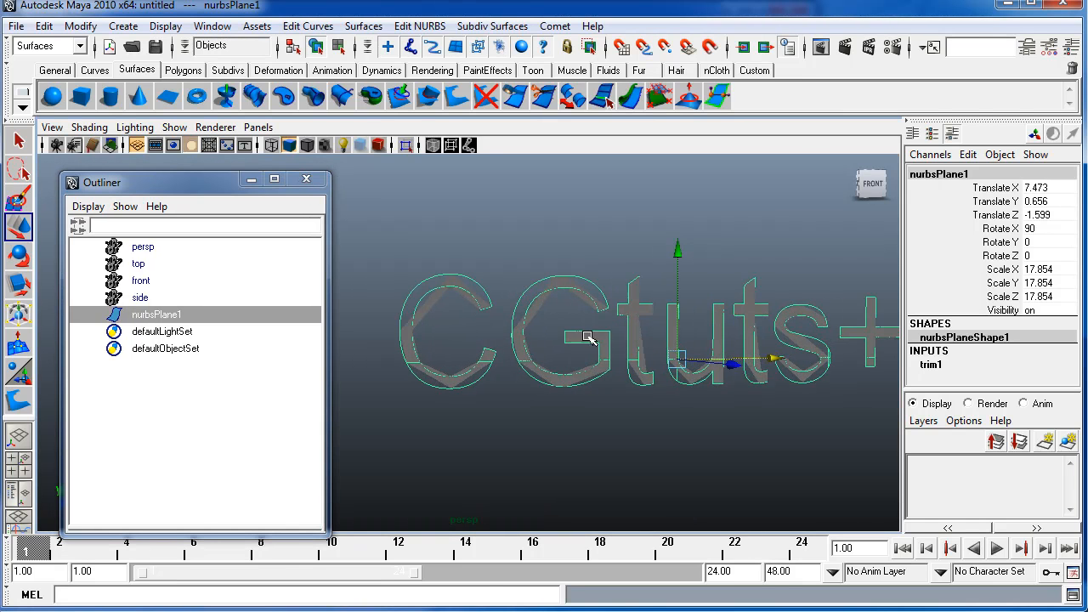
middle_click_drag(603, 320, 575, 316, "alt")
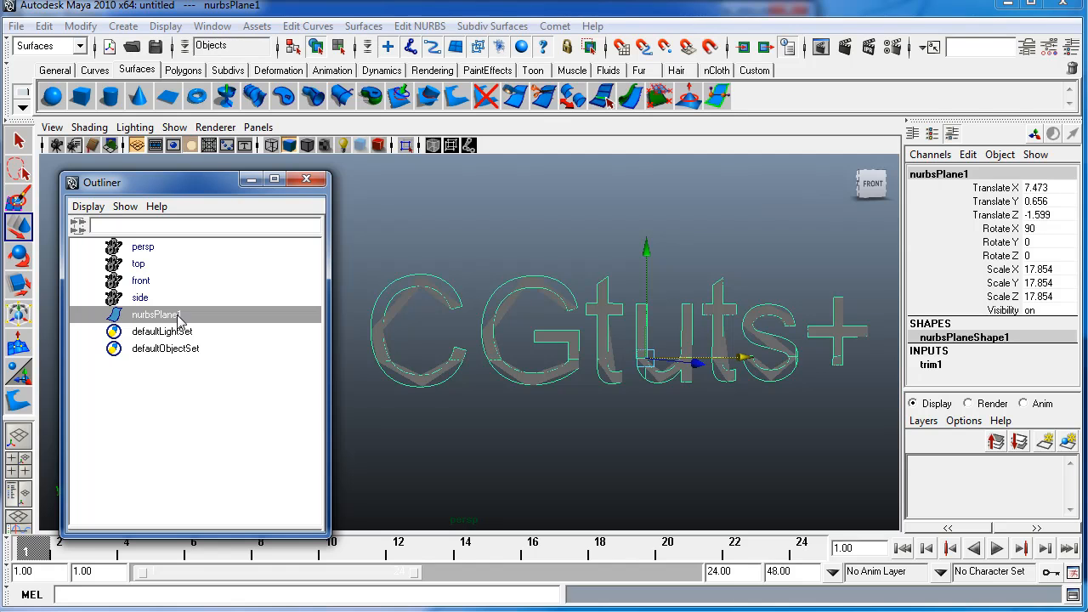
left_click(79, 26)
mouse_move(141, 320)
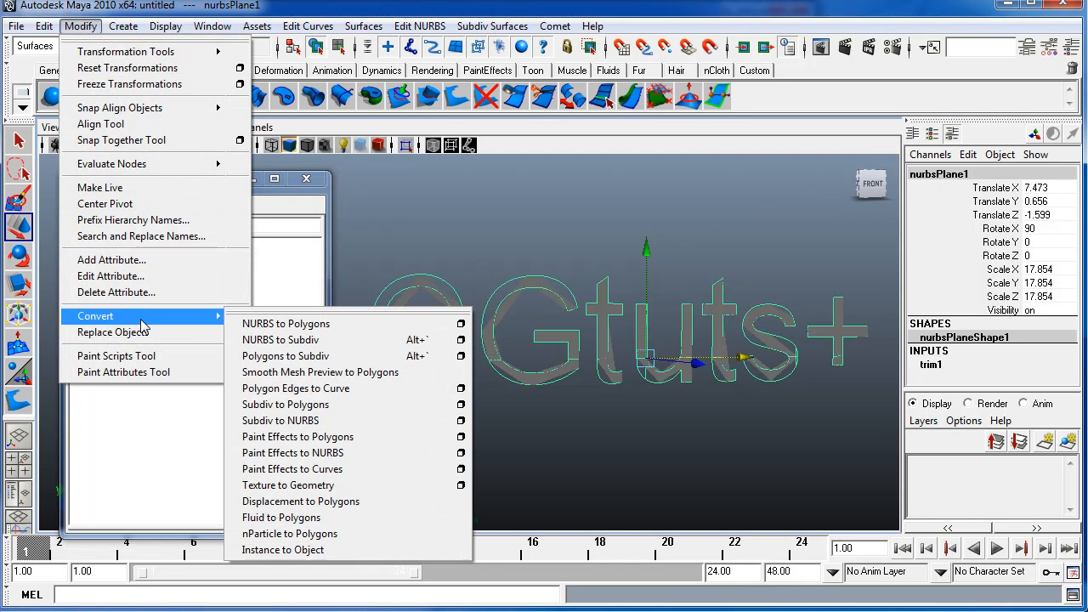
left_click(460, 324)
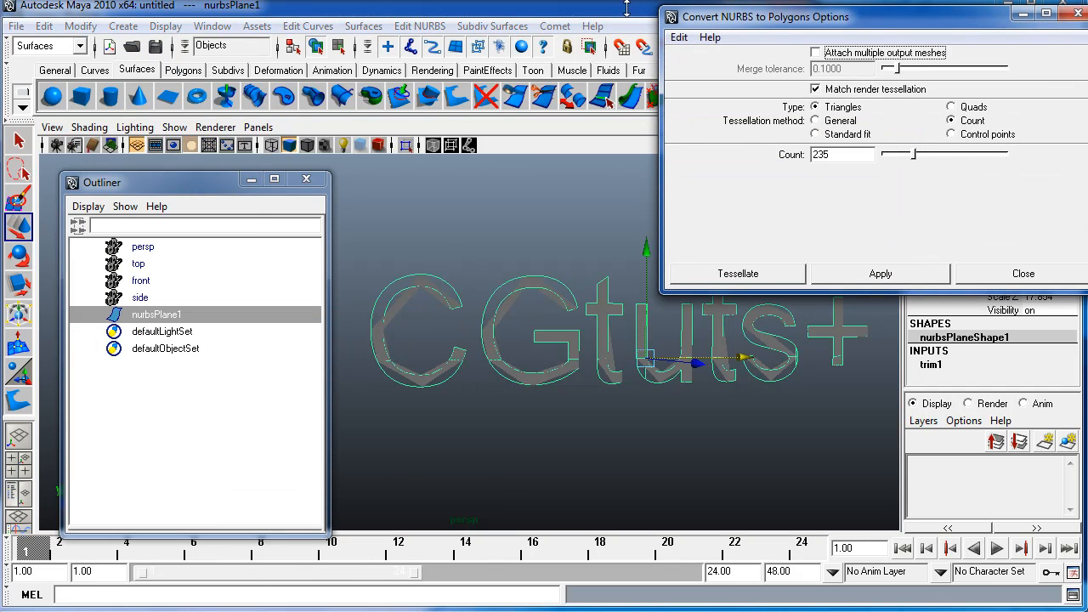
mouse_move(845, 10)
left_mouse_down()
mouse_move(786, 10)
mouse_move(830, 12)
left_mouse_up()
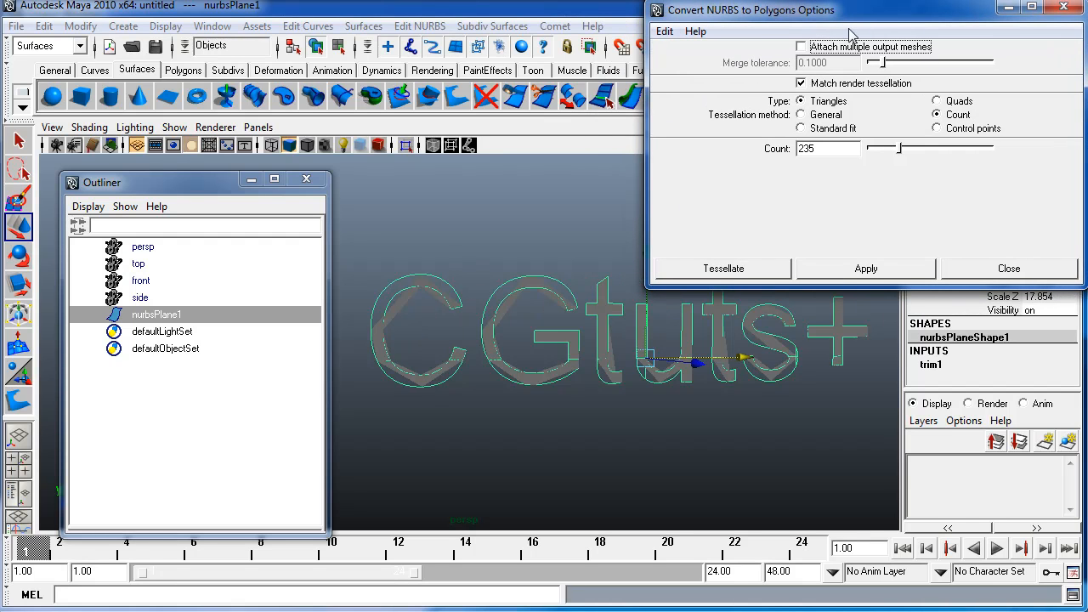
left_click(665, 32)
mouse_move(687, 44)
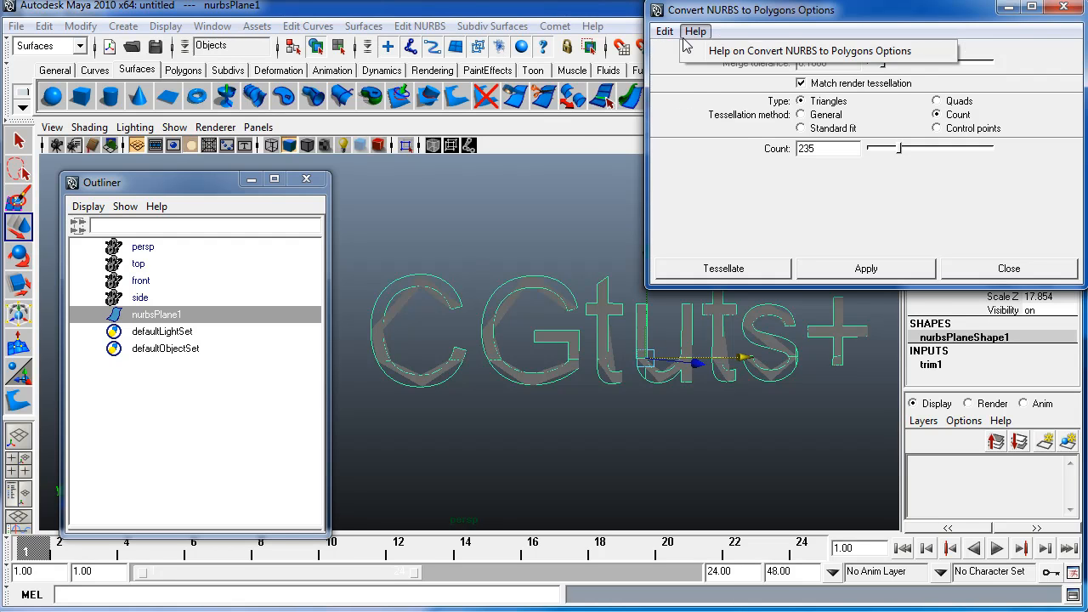
left_click(699, 69)
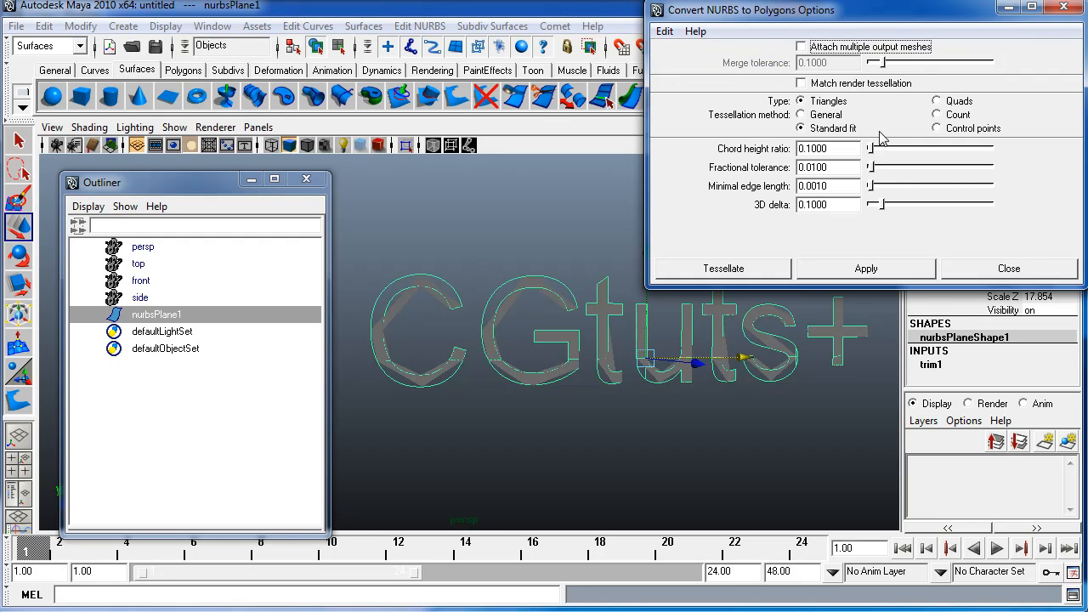
Step: Convert the trimmed NURBS plane to polygons with Match render tessellation enabled
mouse_move(789, 5)
left_mouse_down()
mouse_move(799, 20)
mouse_move(787, 20)
left_mouse_up()
left_click(861, 102)
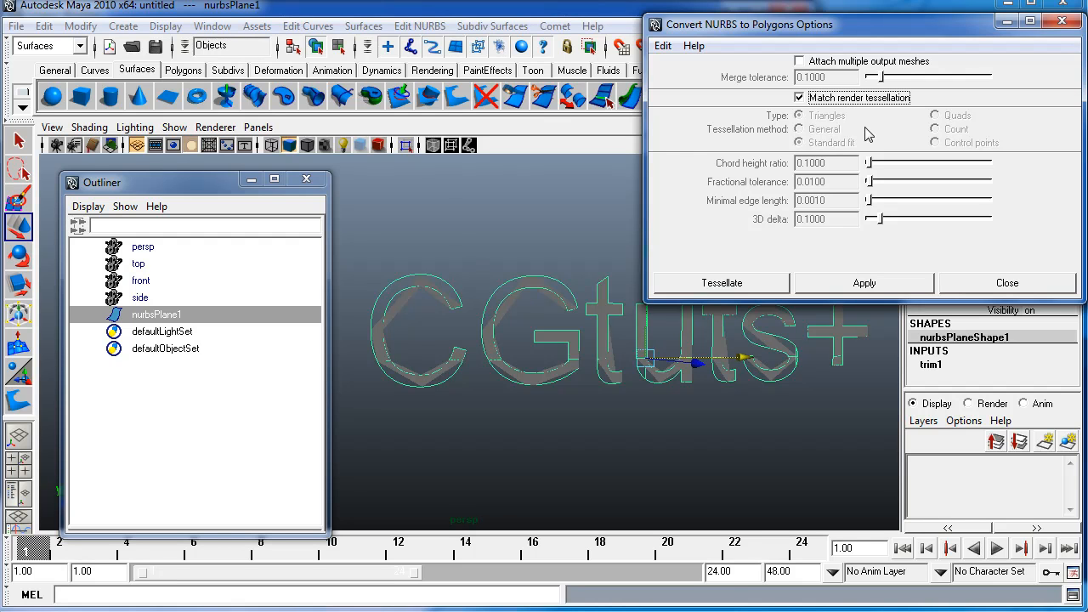
left_click(878, 289)
left_click_drag(507, 427, 585, 437, "alt")
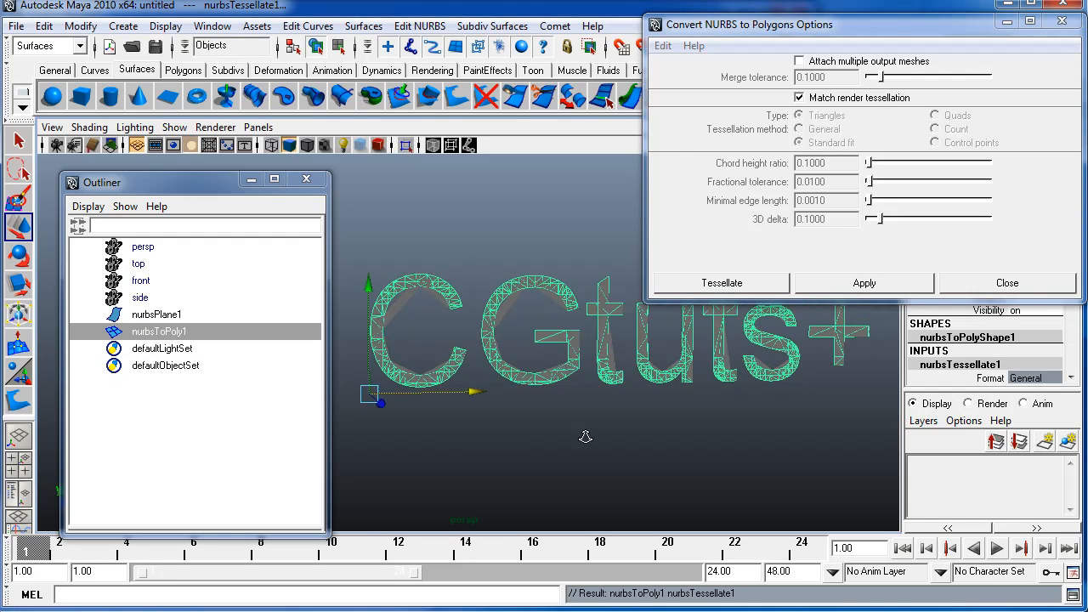
right_click_drag(586, 438, 684, 407, "alt")
left_click_drag(656, 395, 458, 392, "alt")
right_click_drag(661, 389, 612, 383, "alt")
left_click_drag(612, 384, 462, 373, "alt")
Step: Put the original NURBS plane on a new display layer and hide that layer
left_click(195, 318)
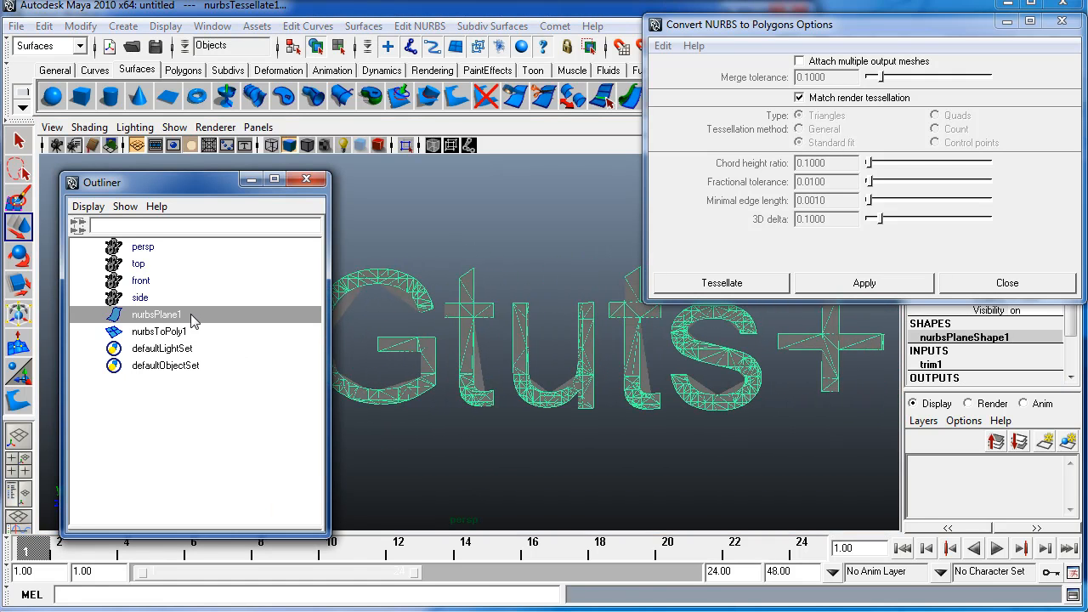
left_click(1075, 443)
left_click(920, 464)
Step: Examine the converted polygon lettering from several angles and minimize the conversion options window
right_click_drag(666, 415, 619, 400, "alt")
middle_click_drag(619, 400, 677, 400, "alt")
left_click_drag(595, 399, 644, 401, "alt")
right_click_drag(644, 400, 672, 402, "alt")
left_click_drag(672, 401, 573, 386, "alt")
left_click(572, 386)
mouse_move(709, 439)
left_mouse_down("alt")
mouse_move(614, 425)
mouse_move(753, 433)
mouse_move(690, 441)
left_mouse_up("alt")
left_click(642, 425)
middle_click_drag(690, 440, 739, 442, "alt")
right_click_drag(739, 442, 765, 442, "alt")
left_click_drag(765, 443, 738, 448, "alt")
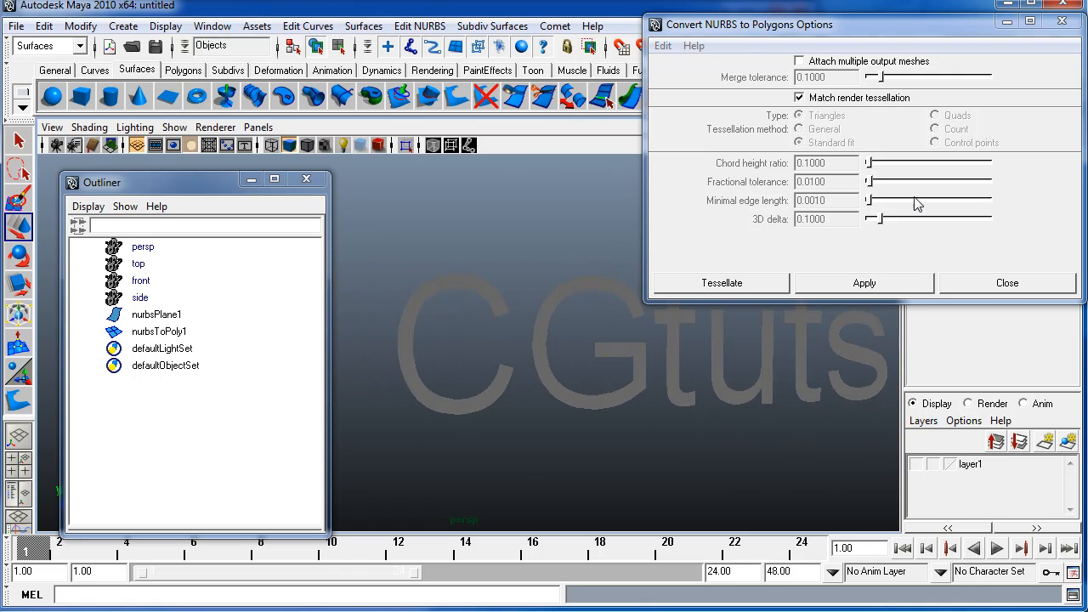
left_click(1008, 23)
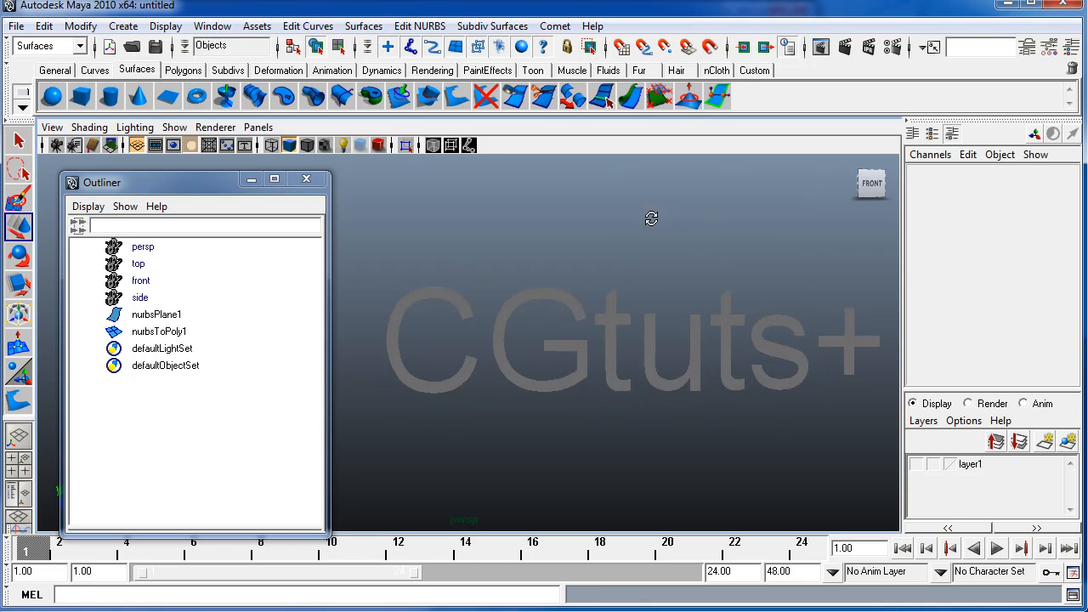
Step: Select the polygon lettering and examine its triangulated wireframe up close and from different angles
left_click(536, 285)
right_click_drag(539, 286, 653, 290, "alt")
left_click_drag(653, 289, 615, 287, "alt")
middle_click_drag(699, 254, 597, 240, "alt")
right_click_drag(598, 239, 578, 233, "alt")
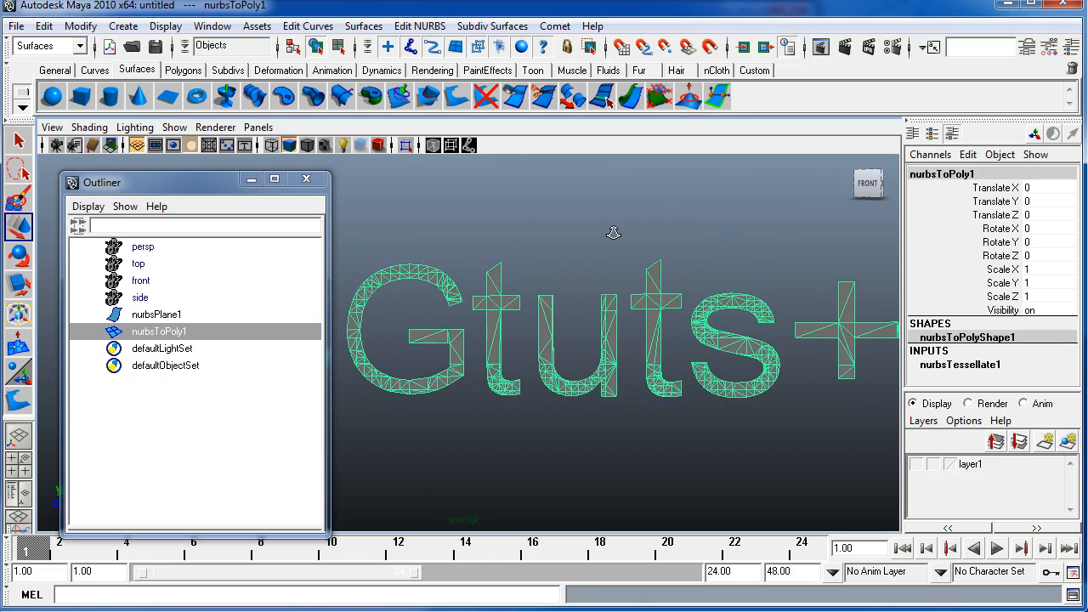
middle_click_drag(616, 231, 635, 224, "alt")
left_click_drag(634, 224, 680, 228, "alt")
left_click(678, 229)
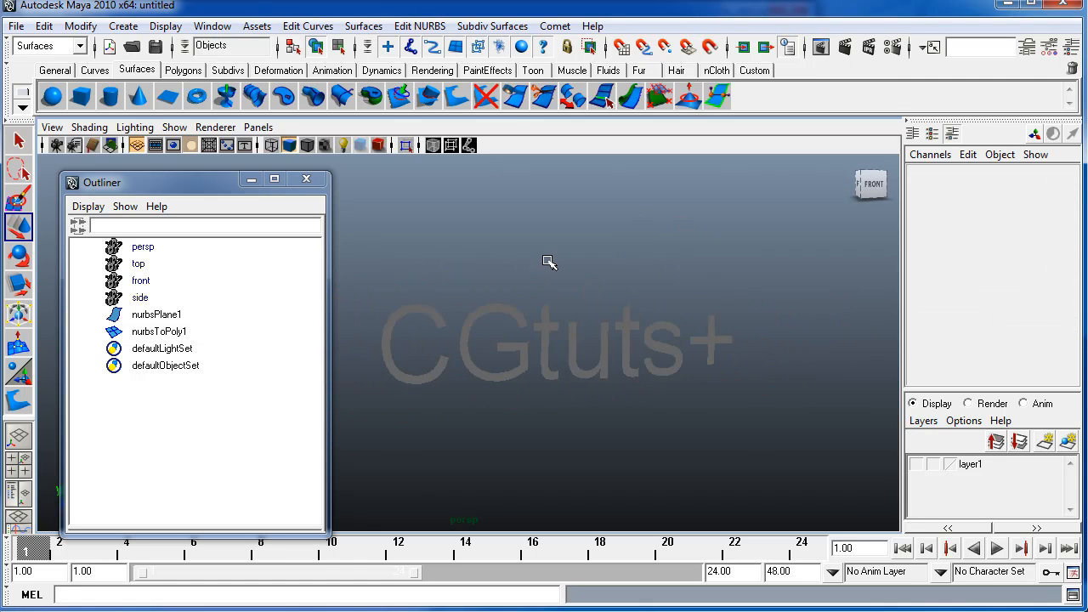
middle_click_drag(646, 301, 840, 311, "alt")
right_click_drag(841, 311, 706, 302, "alt")
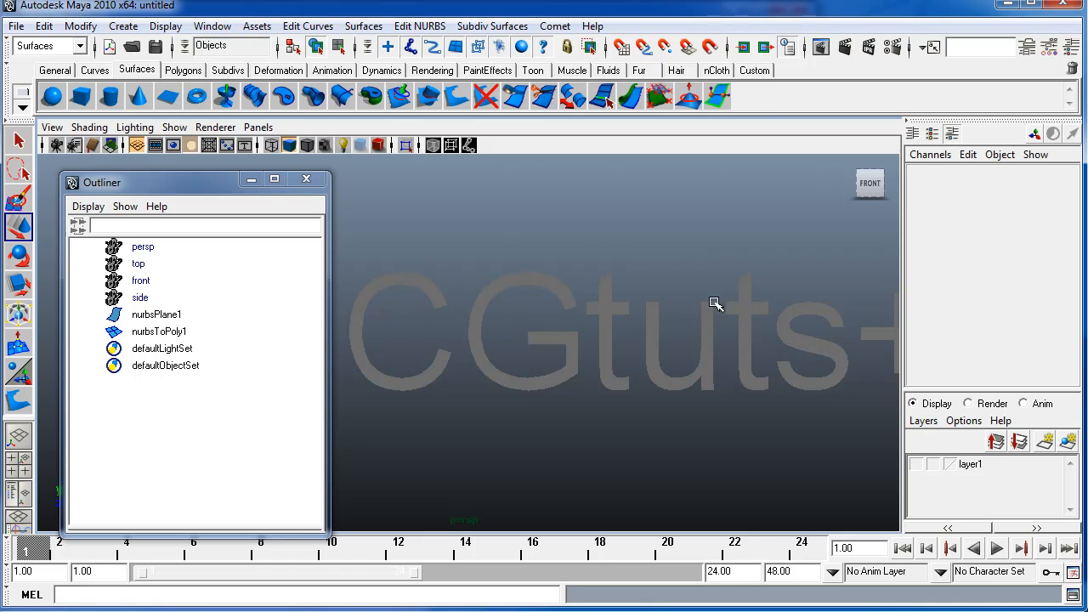
right_click_drag(715, 301, 700, 295, "alt")
left_click_drag(701, 294, 715, 289, "alt")
right_click_drag(545, 341, 622, 394, "alt")
left_click(454, 292)
left_click_drag(795, 388, 830, 388, "alt")
right_click_drag(831, 389, 721, 381, "alt")
middle_click_drag(763, 361, 683, 328, "alt")
right_click_drag(681, 324, 723, 325, "alt")
left_click_drag(723, 326, 743, 327, "alt")
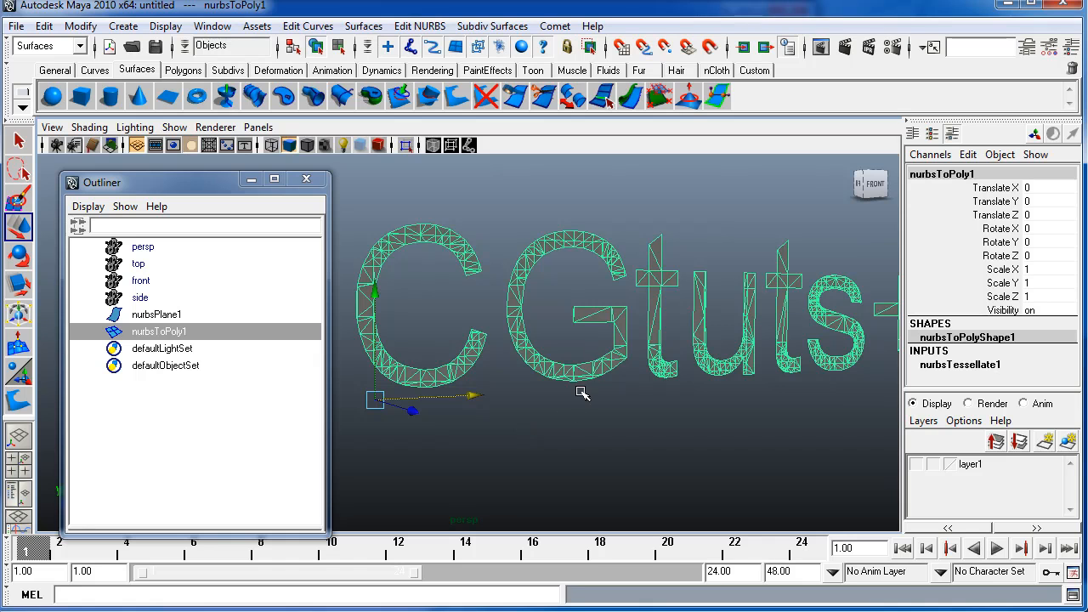
left_click_drag(697, 336, 698, 350, "alt")
mouse_move(589, 263)
left_mouse_down("alt")
mouse_move(563, 259)
mouse_move(572, 252)
left_mouse_up("alt")
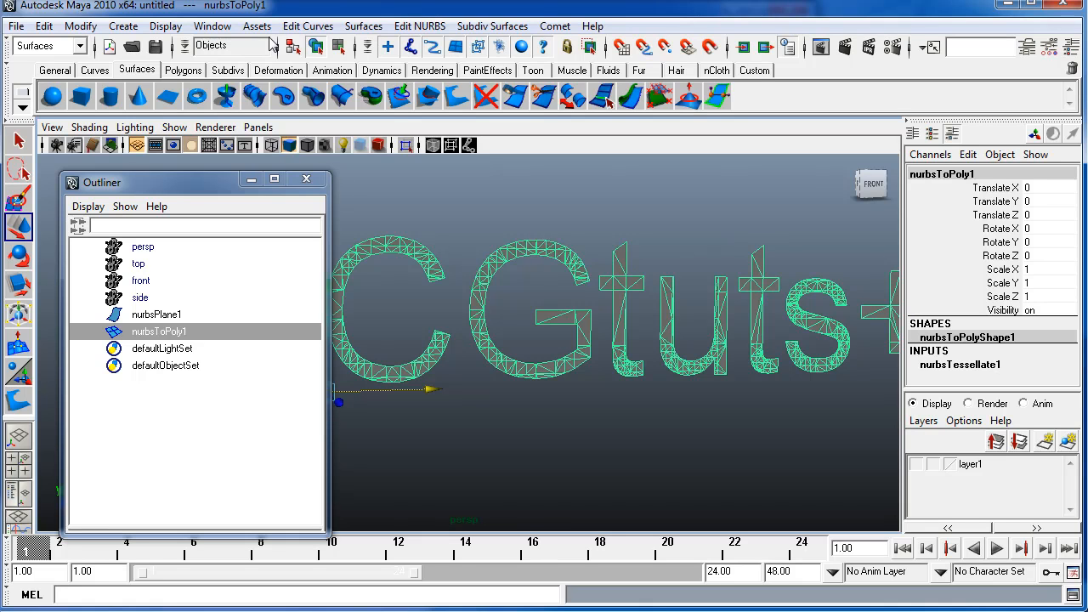
right_click(524, 247)
right_click(523, 247, "ctrl")
right_click(523, 247, "ctrl")
right_click(523, 245, "shift")
right_click_drag(524, 246, 730, 602, "shift")
left_click_drag(476, 357, 677, 241, "alt")
right_click_drag(677, 242, 867, 596, "ctrl")
left_click_drag(769, 400, 627, 401, "alt")
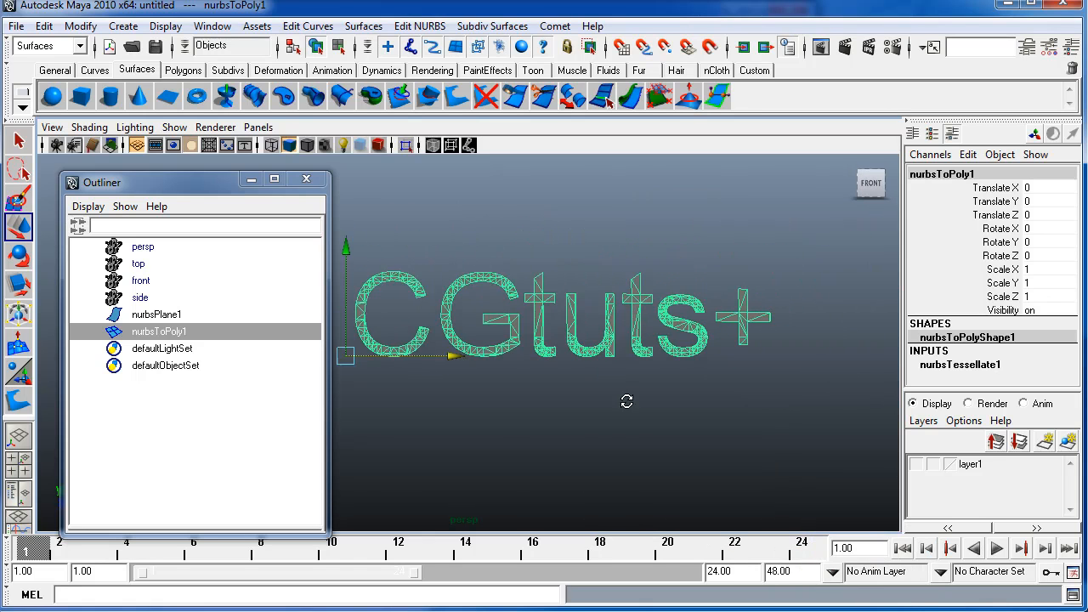
right_click_drag(627, 402, 706, 437, "alt")
Step: Switch to the Dynamics menu set and try a surface shatter on the polygon text with 5 shards, extrude 1.0, seed 11 and Shapes output
left_click_drag(212, 185, 185, 165)
left_click(61, 45)
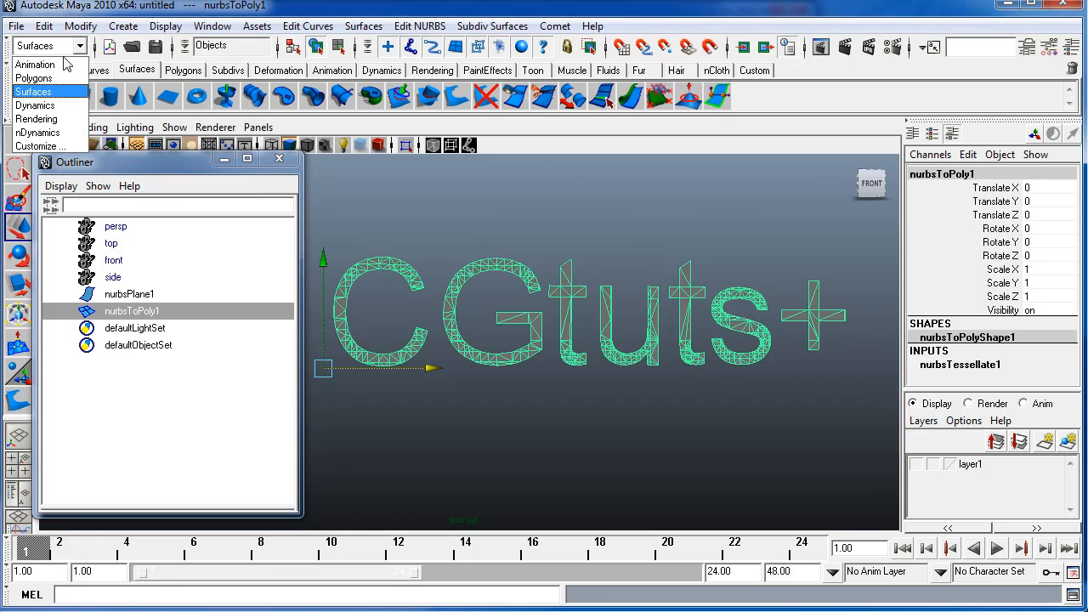
left_click(66, 106)
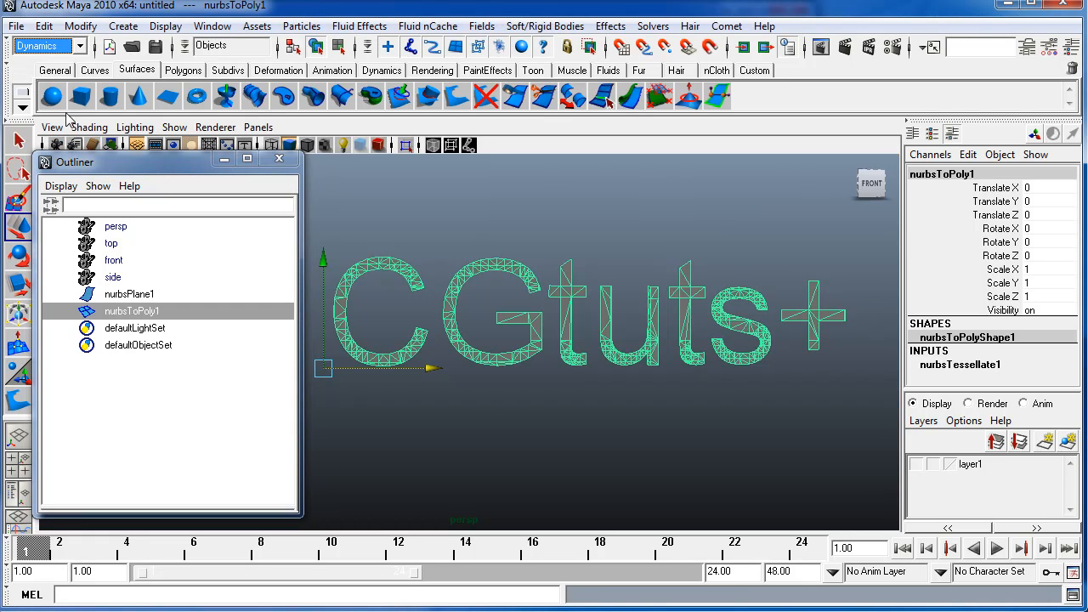
left_click(644, 27)
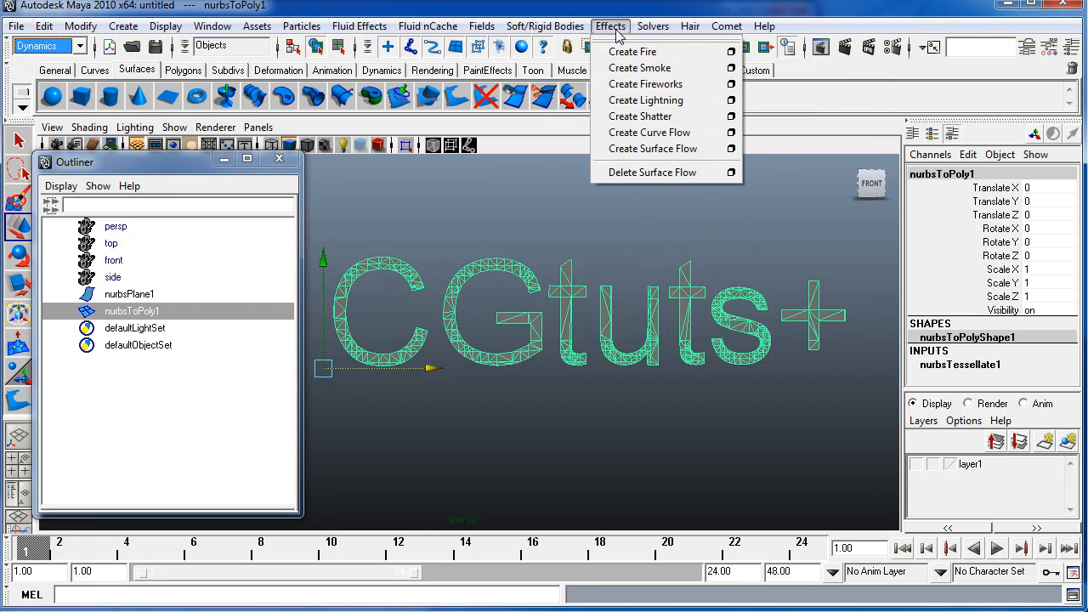
left_click(731, 117)
left_click_drag(875, 30, 838, 16)
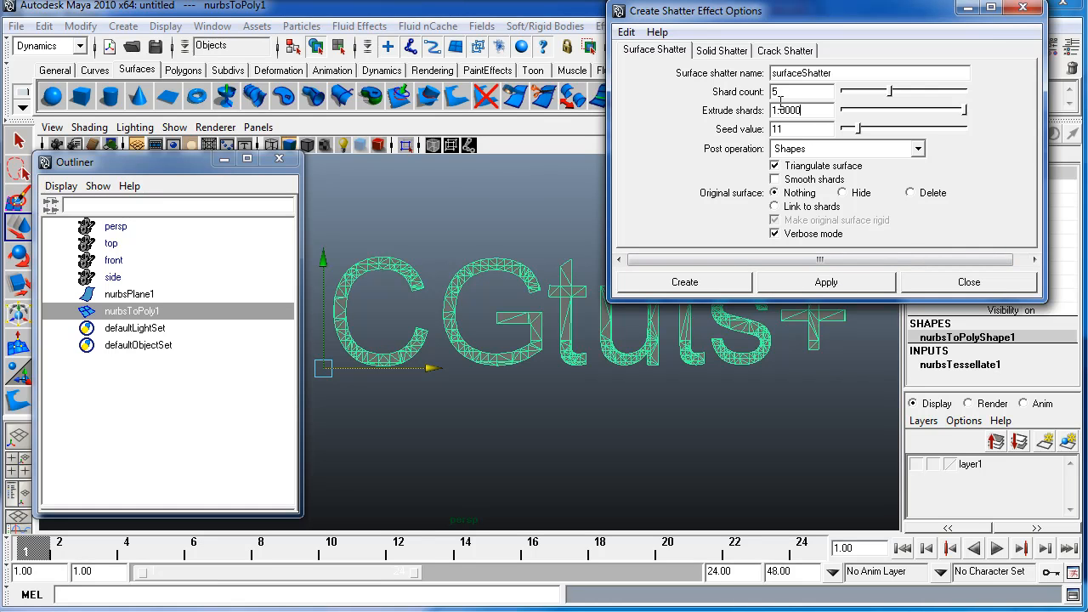
left_click(827, 281)
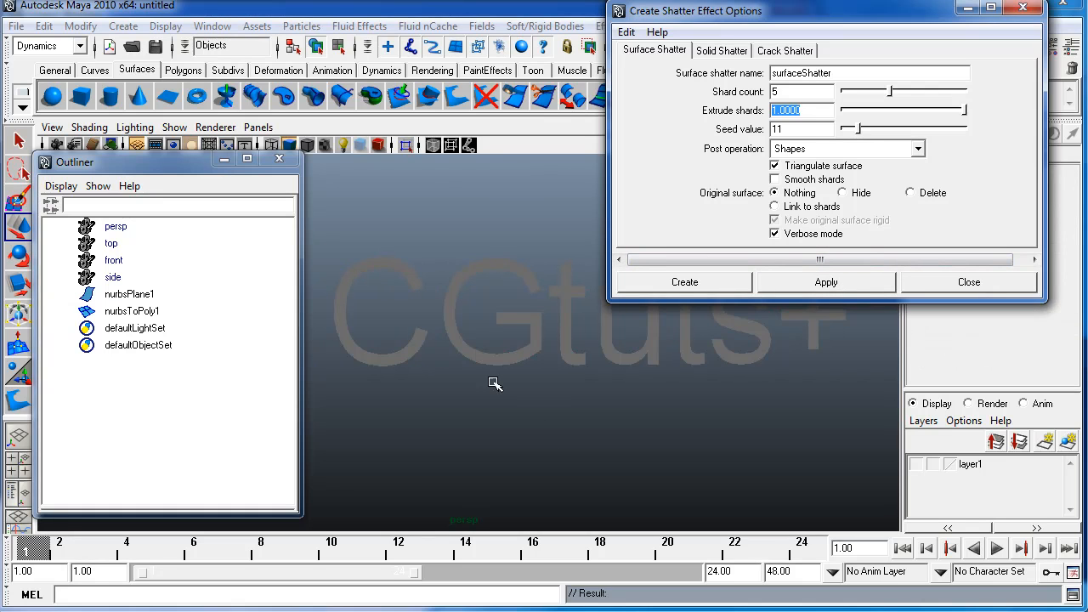
Step: Delete the polygon text's construction history and apply the surface shatter with 5 shards and extrusion 1.0
left_click(423, 362)
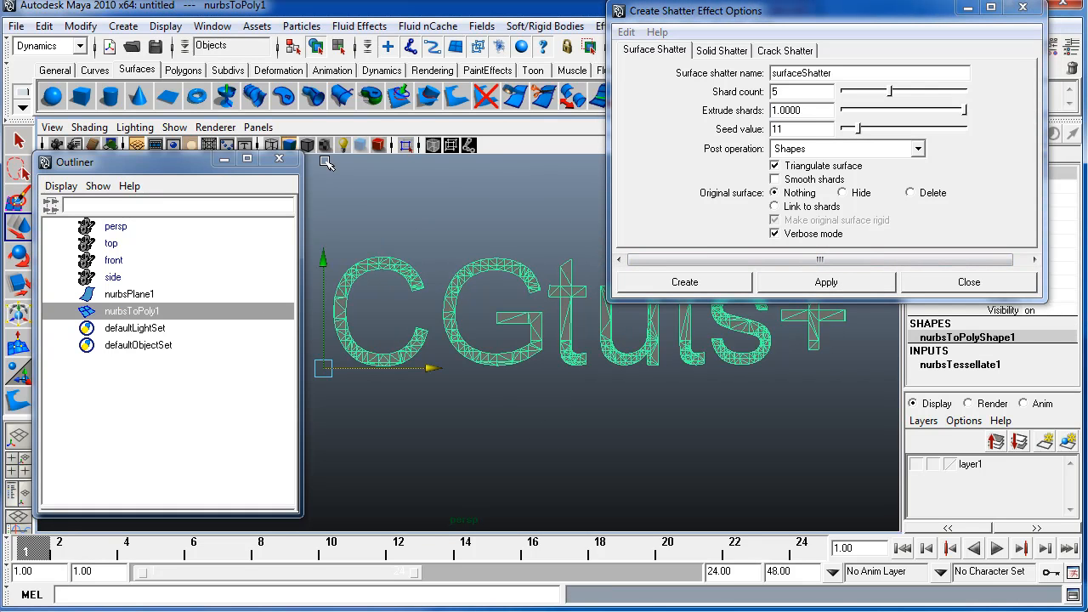
left_click(43, 26)
mouse_move(186, 225)
left_click(331, 229)
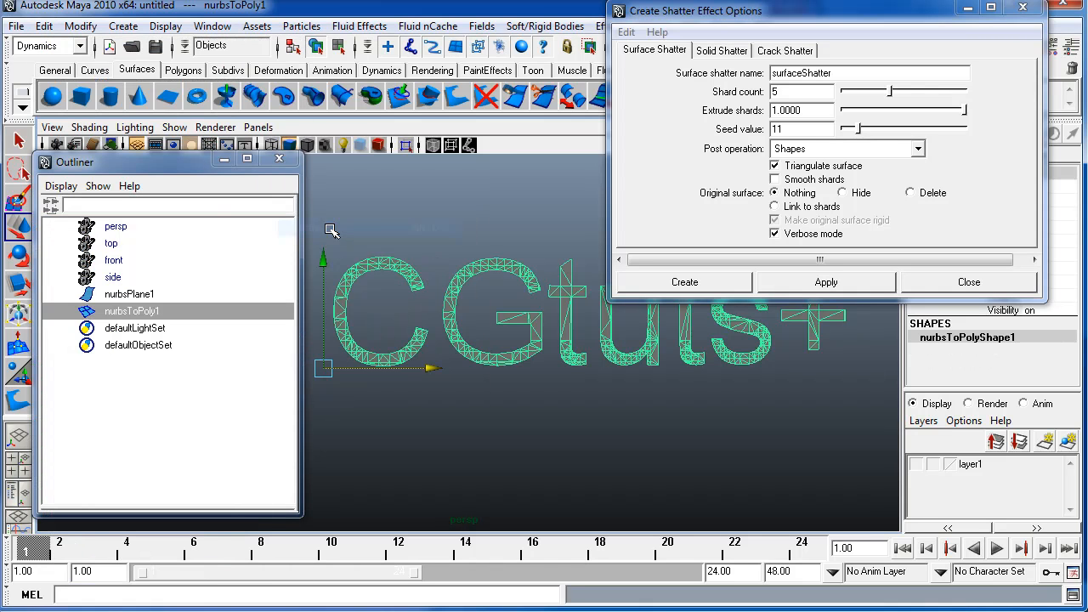
left_click(827, 281)
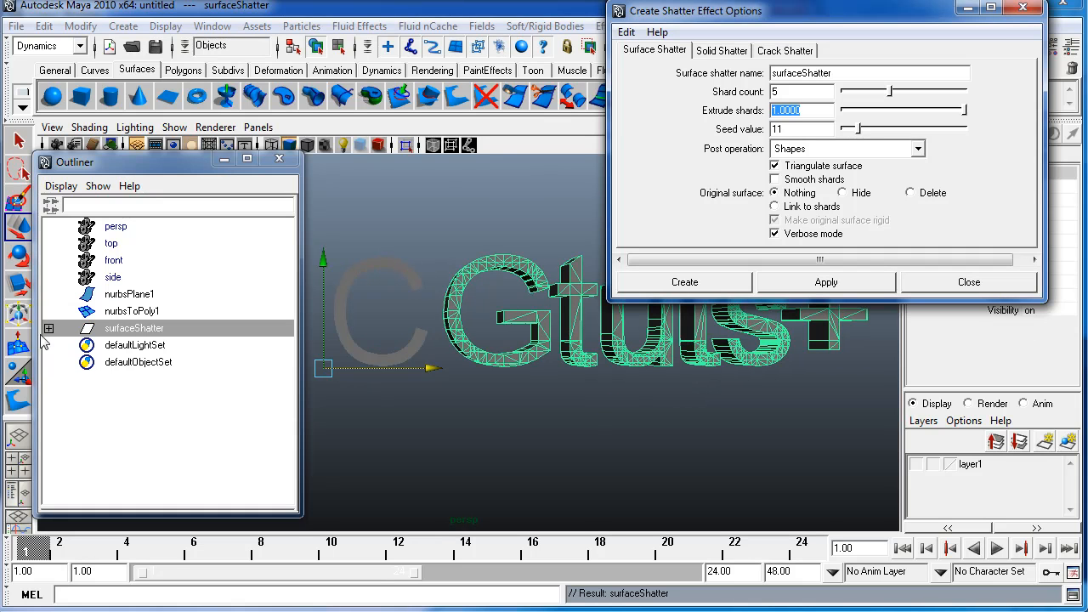
Step: Expand the surfaceShatter group and examine which parts of the lettering its individual shards cover
left_click(49, 328)
left_click(135, 346)
left_click(140, 379)
left_click(144, 396)
left_click(166, 431)
left_click(170, 447)
left_click(173, 482)
left_click(174, 499)
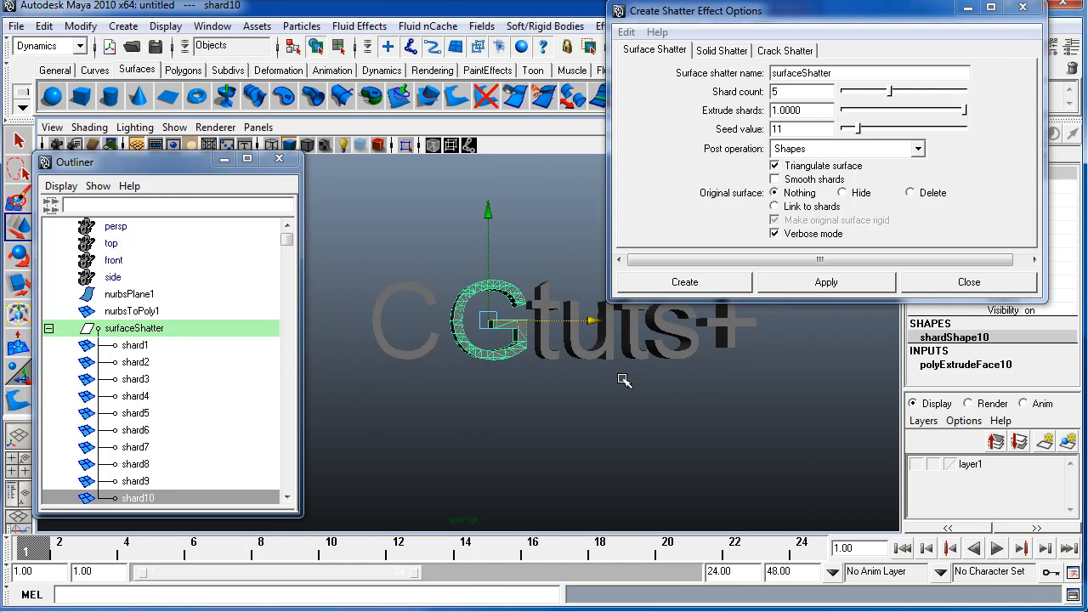
left_click(135, 328)
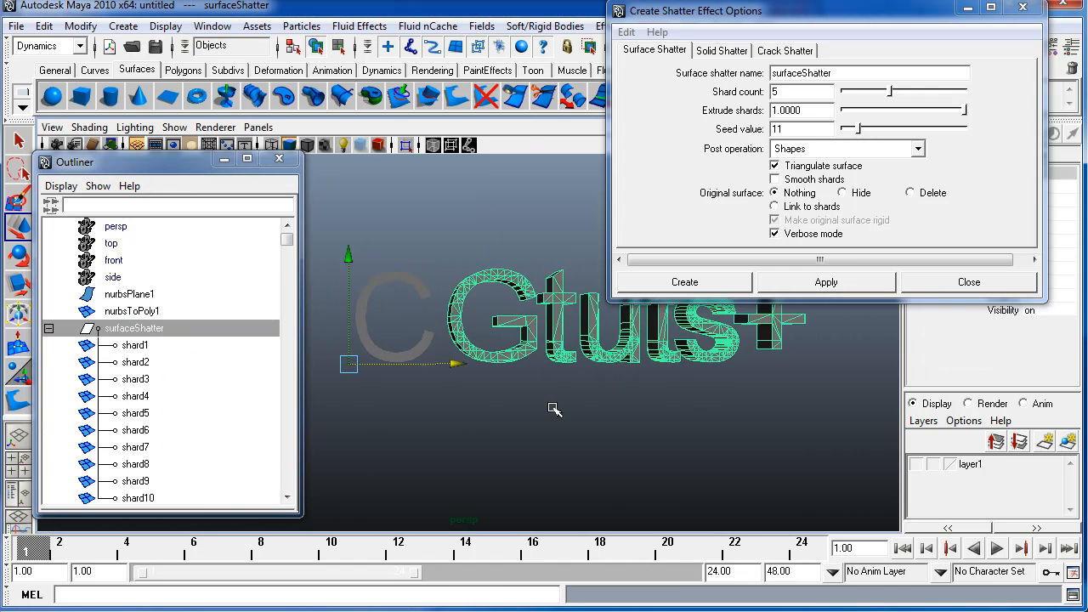
left_click_drag(554, 409, 614, 429, "alt")
Step: Undo the surface shatter of the polygon lettering
key("ctrl+z")
key("ctrl+z")
key("ctrl+z")
key("ctrl+z")
key("ctrl+z")
key("ctrl+z")
key("ctrl+z")
key("ctrl+z")
key("ctrl+z")
Step: Switch to the Polygons menu set and separate the nurbsToPoly1 lettering into individual letter meshes
left_click(191, 329)
left_click(200, 310)
middle_click_drag(553, 327, 455, 254, "alt")
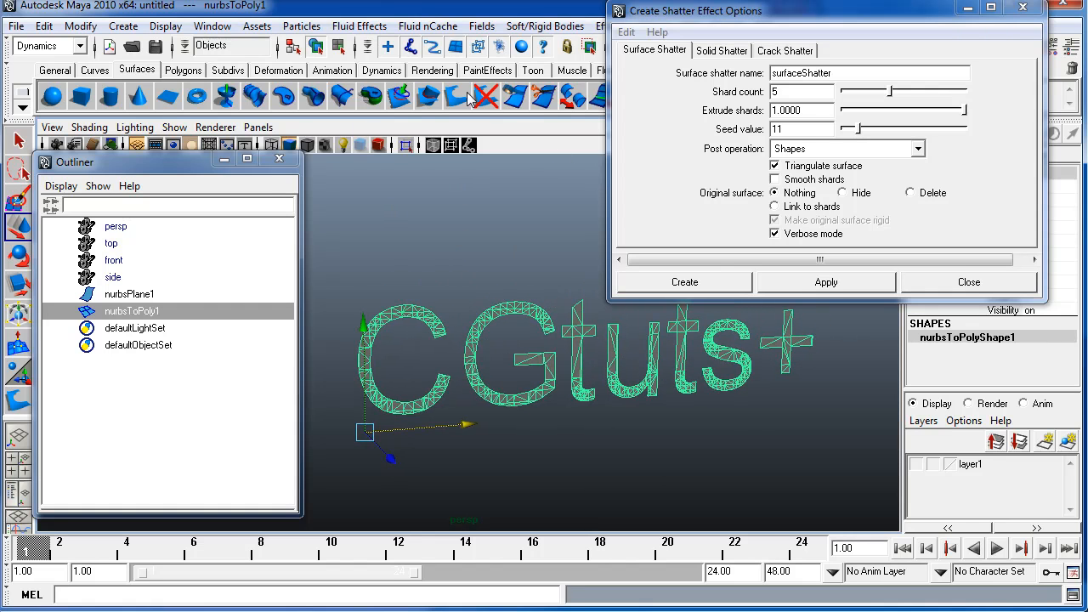
left_click(79, 45)
left_click(39, 74)
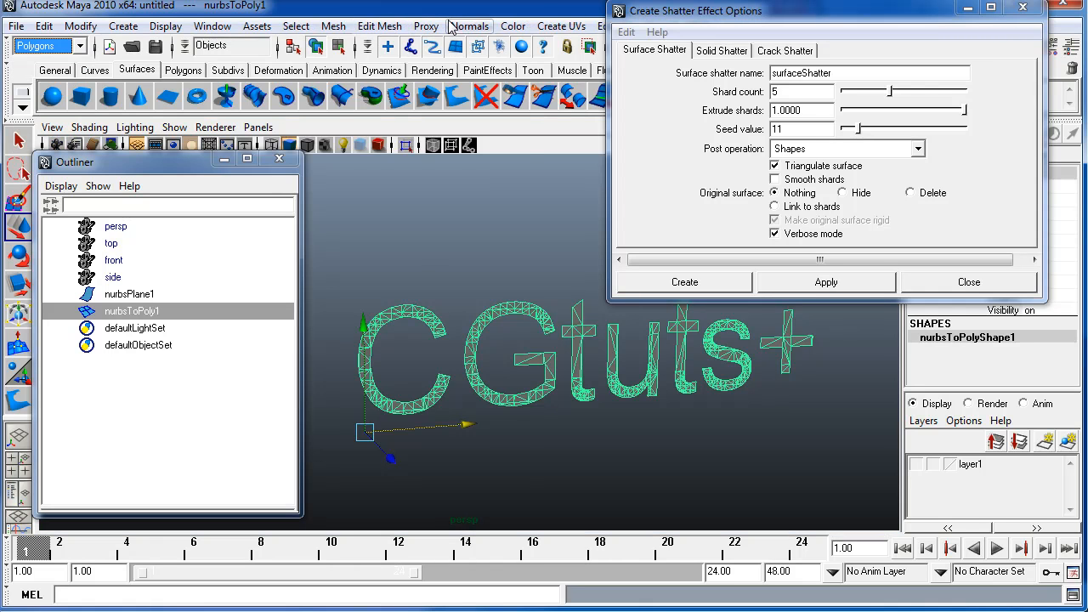
left_click(381, 27)
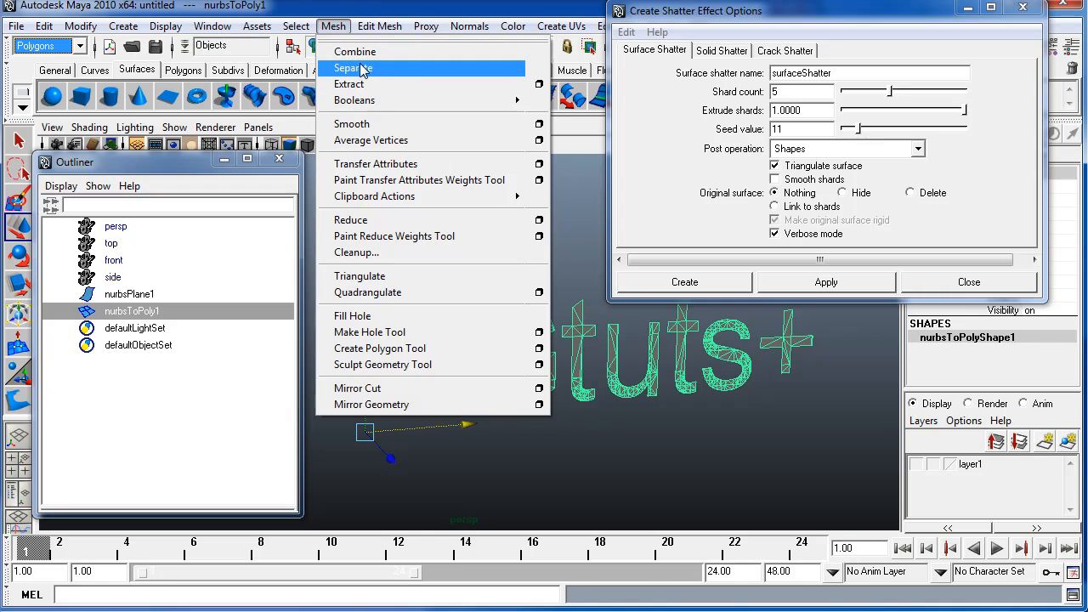
left_click(353, 68)
Step: Expand nurbsToPoly1 and check which letter each separated polySurface mesh represents
left_click(49, 311)
left_click(158, 329)
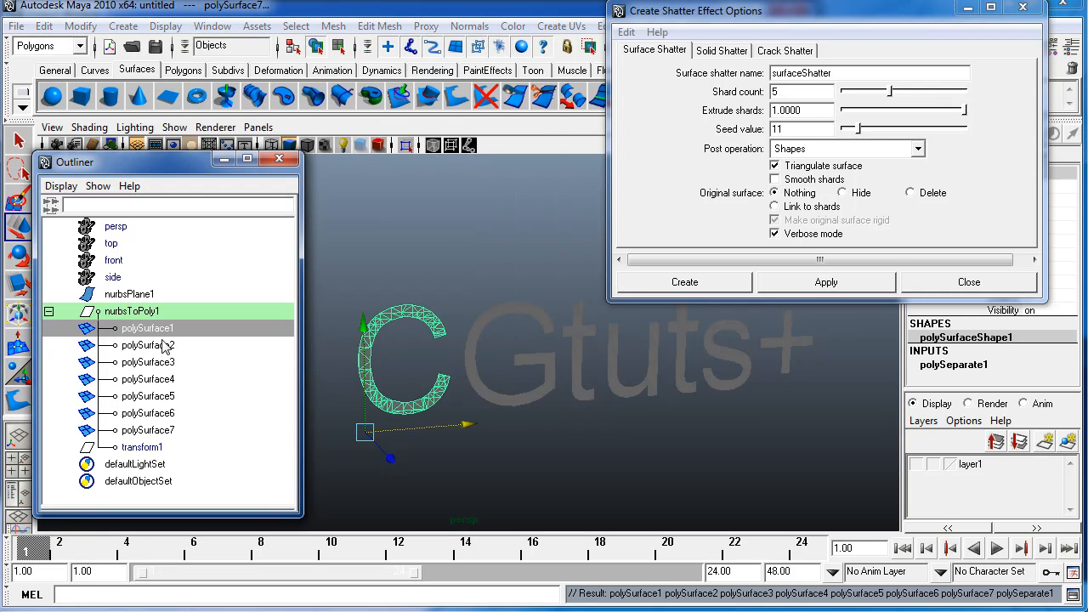
left_click(166, 345)
left_click(169, 379)
key("Right")
key("Right")
key("Right")
key("Right")
key("Right")
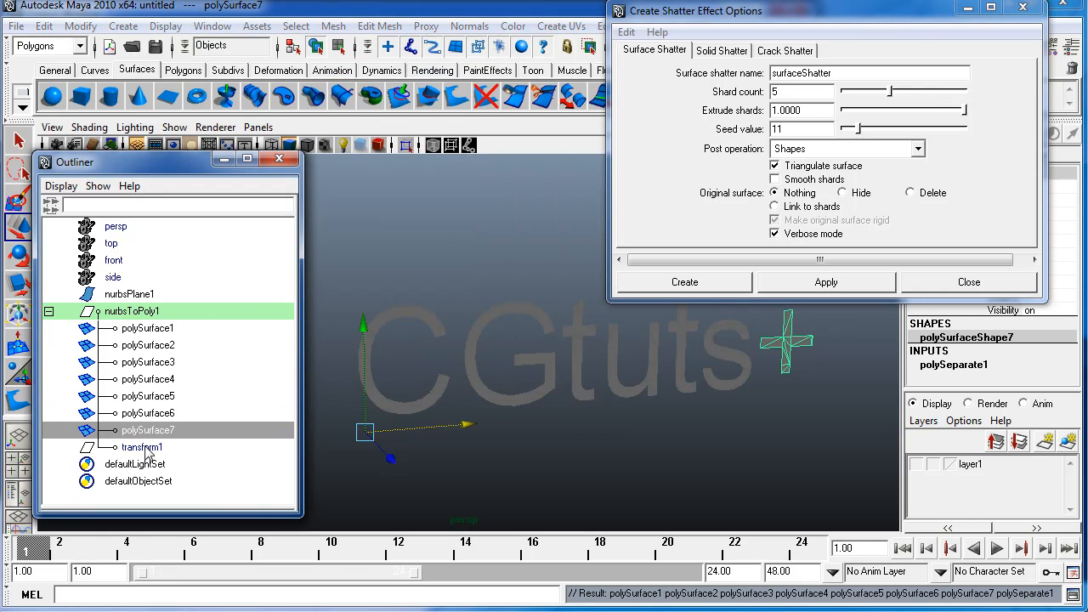
Step: Select all the separated letter meshes, polySurface1 to polySurface7, and delete their construction history
left_click(181, 430, "shift")
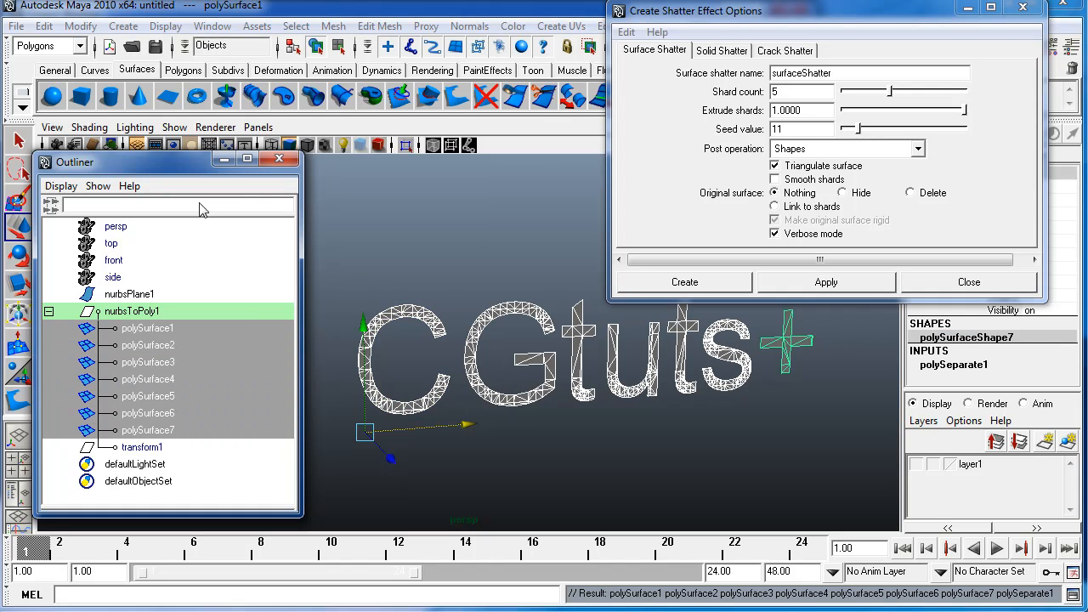
left_click(44, 26)
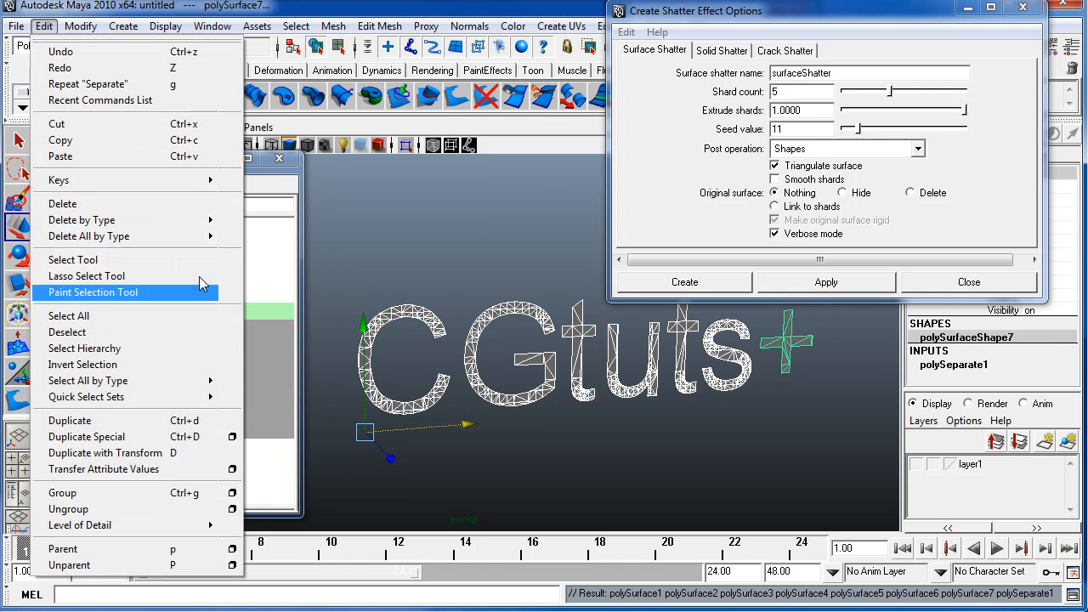
mouse_move(170, 220)
left_click(300, 229)
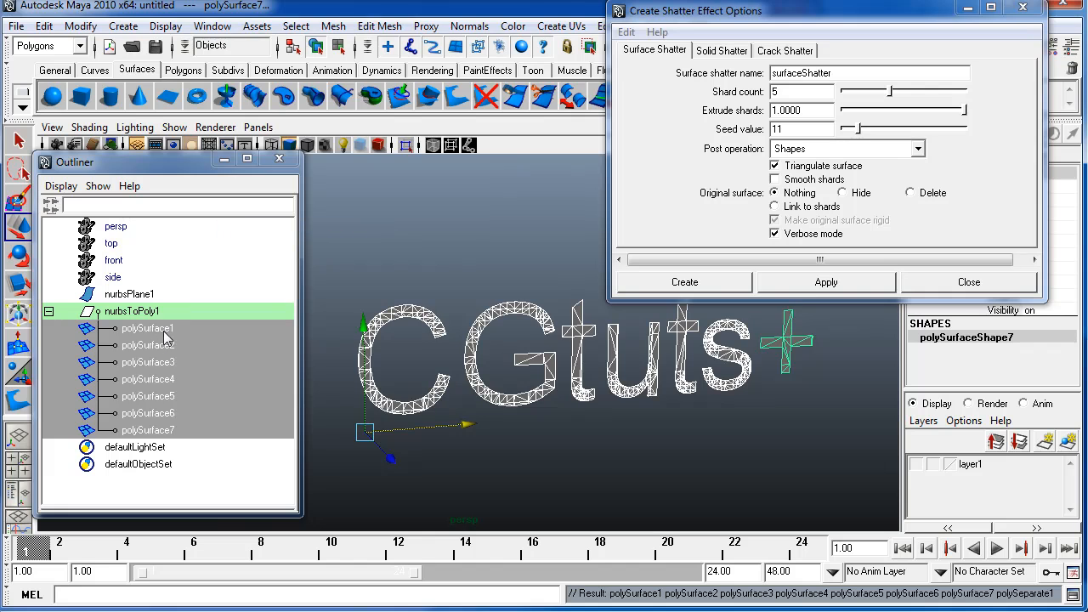
Step: Apply the surface shatter to the letter C with 5 shards, extrusion 1.0 and Shapes output
left_click(151, 333)
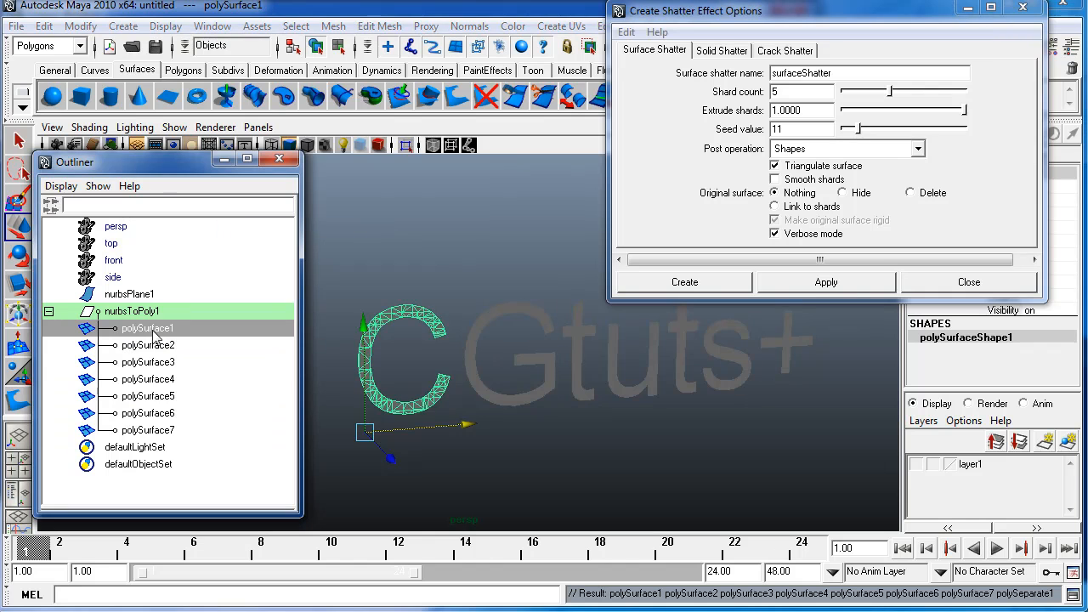
left_click(848, 285)
scroll(429, 417, "up", 2)
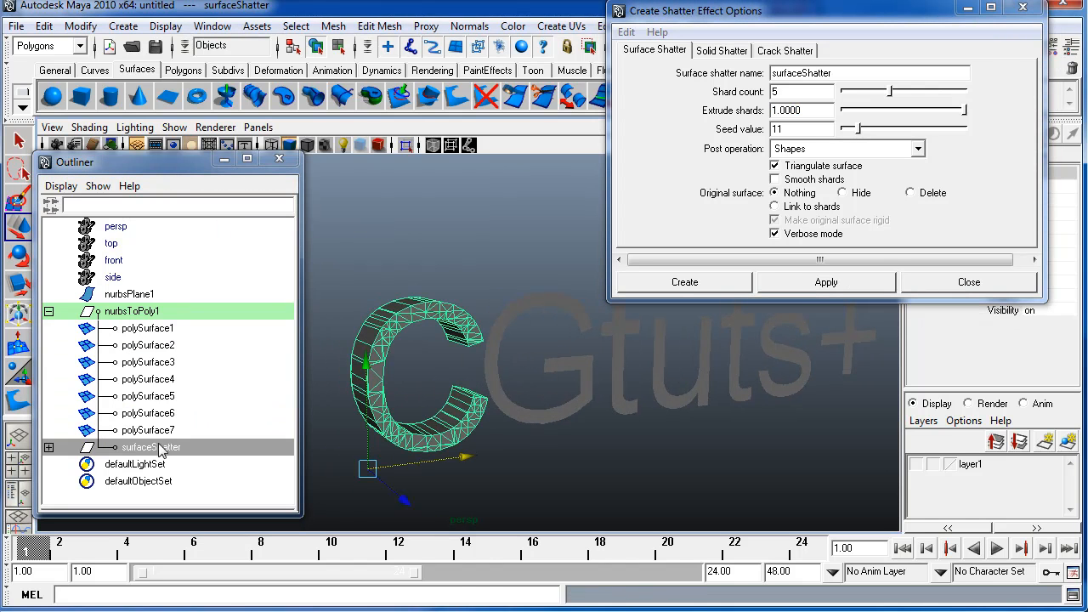
Step: Expand the letter C's surfaceShatter group, examine its individual shards and collapse the group again
left_click(49, 448)
left_click(153, 465)
scroll(157, 459, "down", 1)
left_click(160, 453)
left_click(175, 481)
scroll(187, 482, "down", 1)
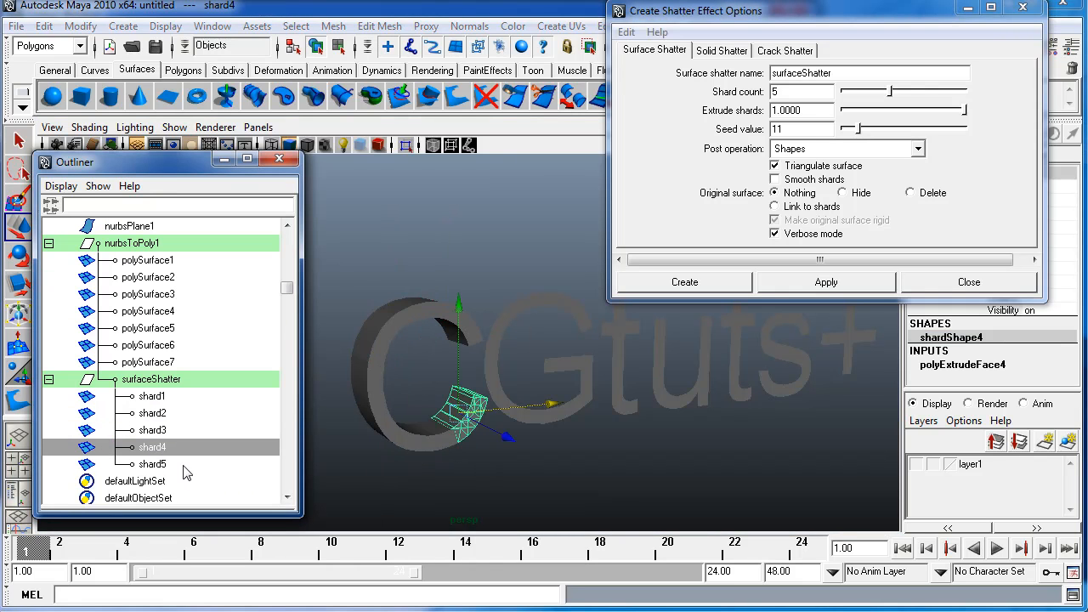
left_click(153, 414)
left_click(71, 398)
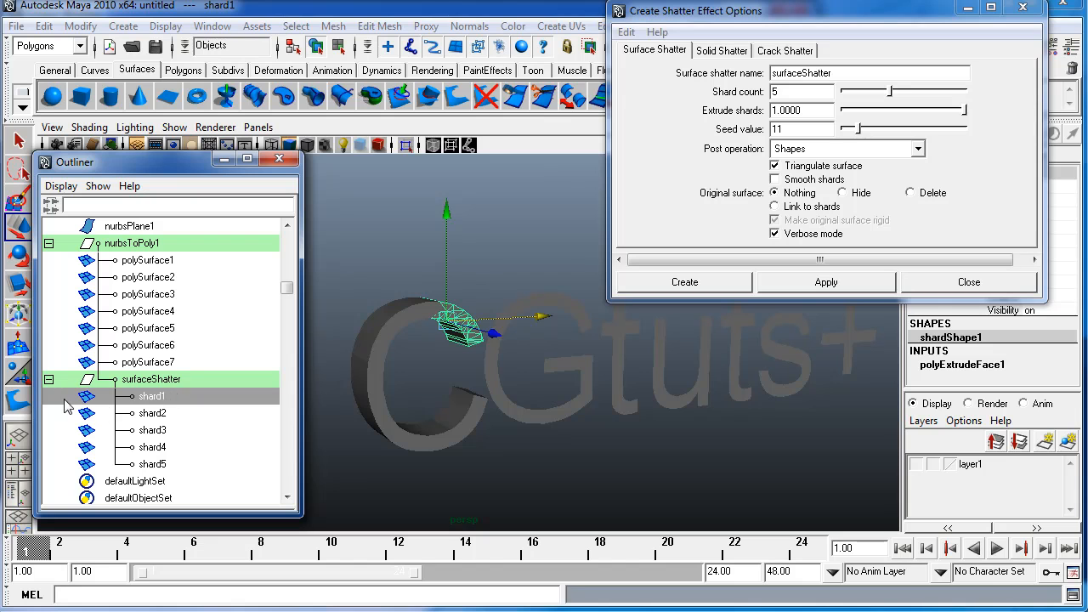
left_click(87, 379)
left_click(48, 380)
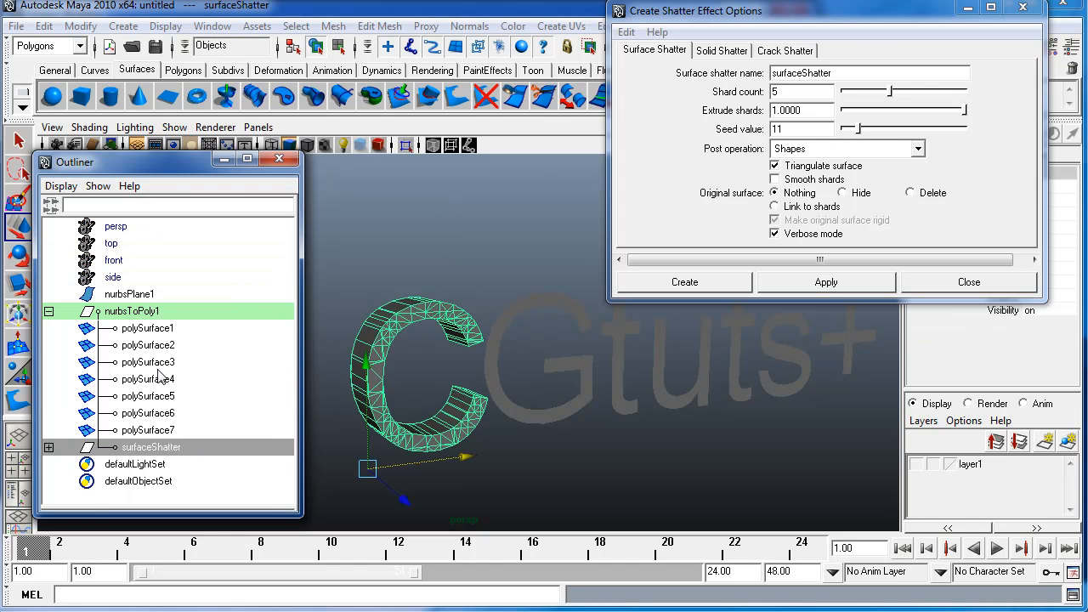
Step: Apply the same surface shatter in turn to the remaining letters G, t, u, t, s and the plus sign
left_click(559, 318)
left_click(848, 282)
left_click(635, 335)
left_click_drag(636, 335, 667, 336, "alt")
key("g")
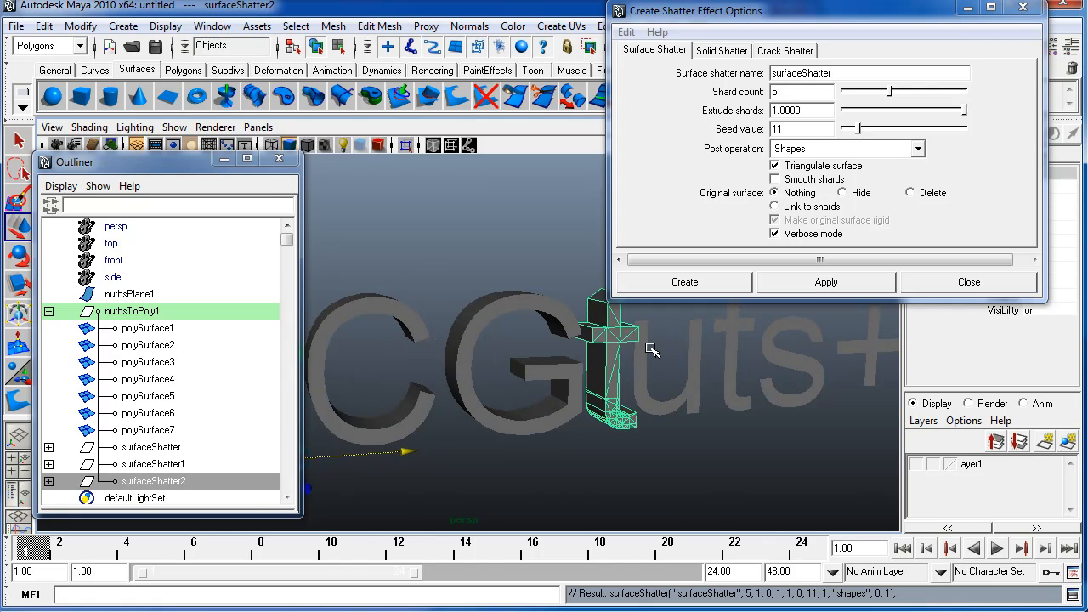
left_click(651, 350)
key("g")
left_click(755, 332)
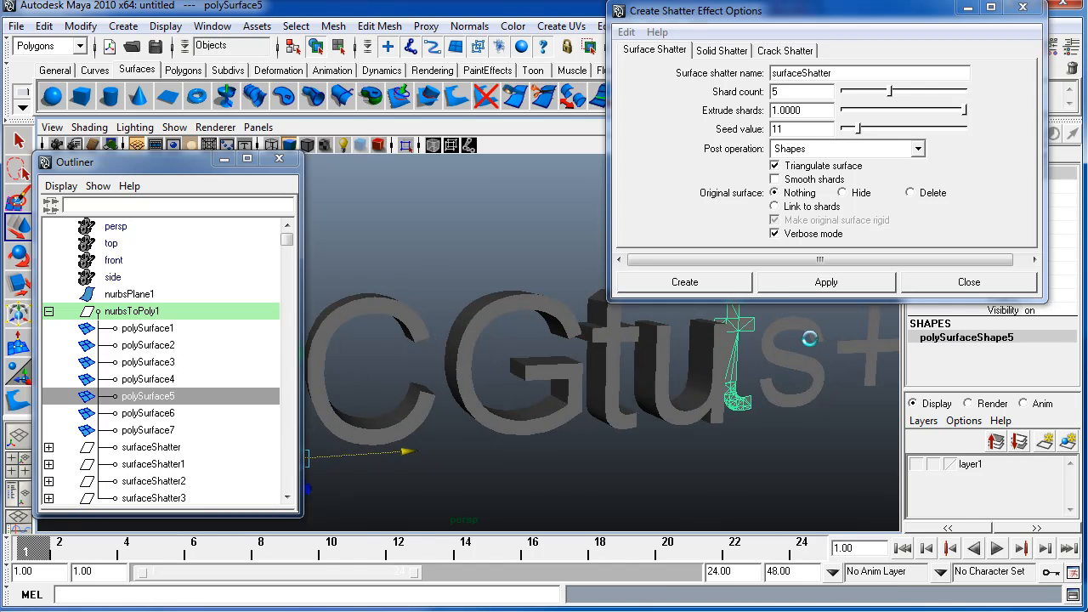
left_click(810, 339)
key("g")
left_click(884, 354)
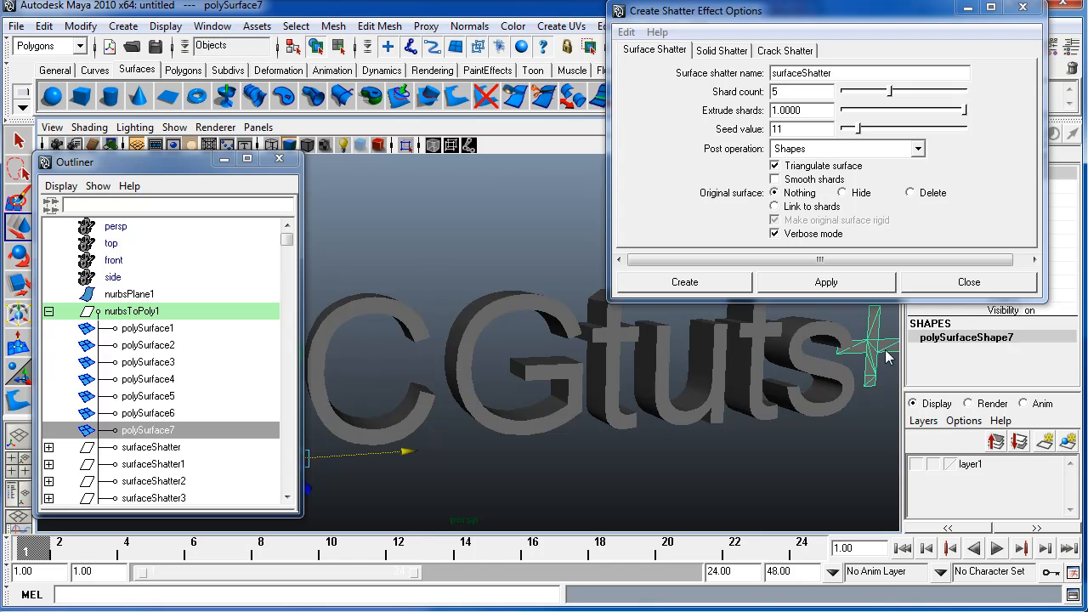
key("g")
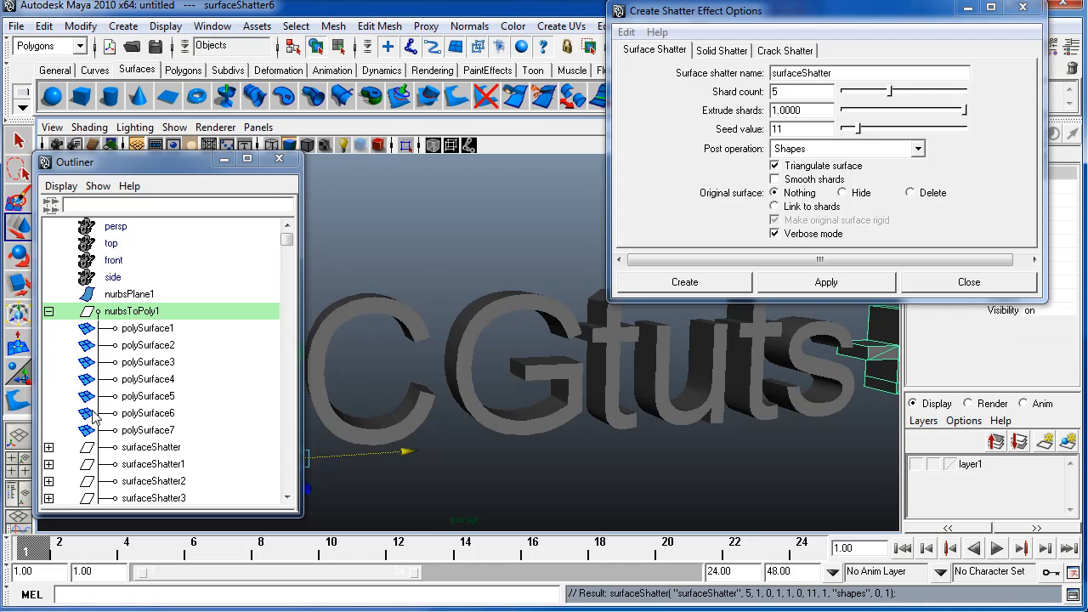
Step: Unparent the groups surfaceShatter to surfaceShatter6 from nurbsToPoly1 and delete the nurbsToPoly1 group
left_click(154, 313)
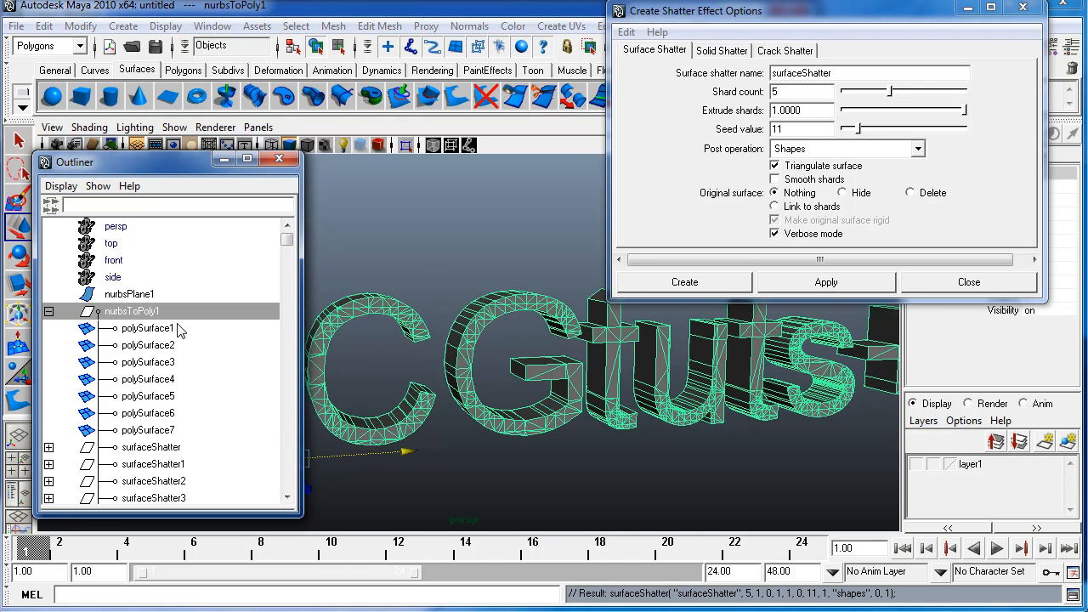
left_click(153, 447)
scroll(170, 409, "down", 4)
scroll(192, 396, "up", 2)
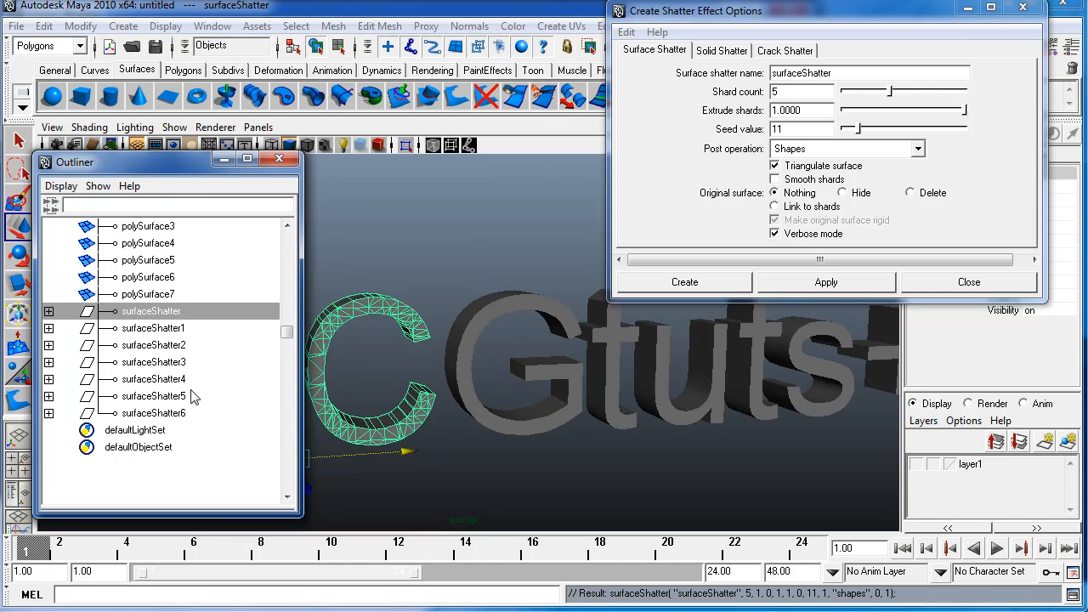
left_click(195, 420, "shift")
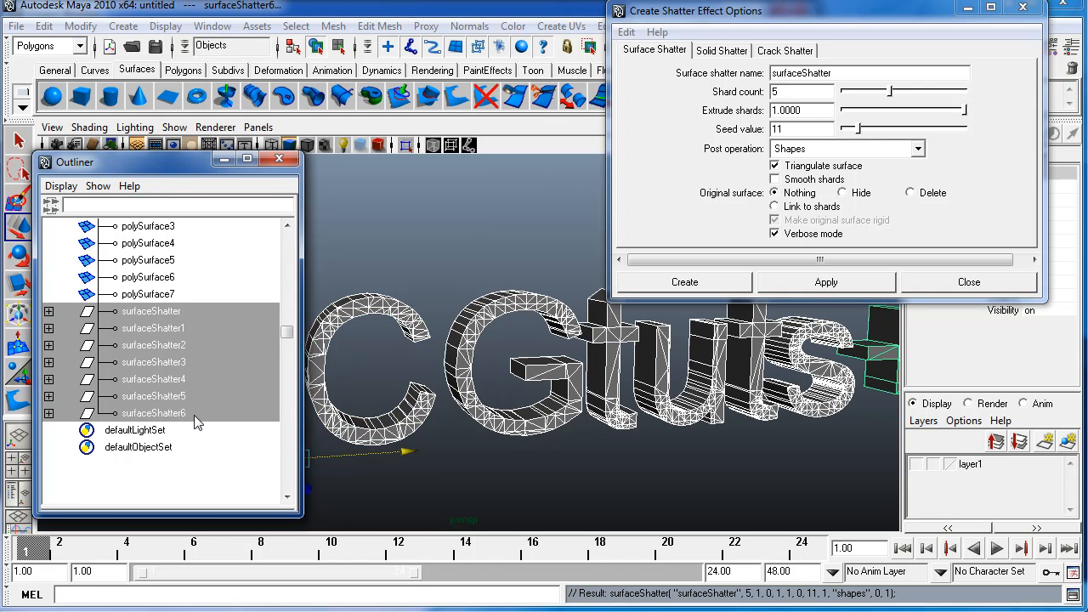
key("shift+p")
scroll(106, 306, "up", 2)
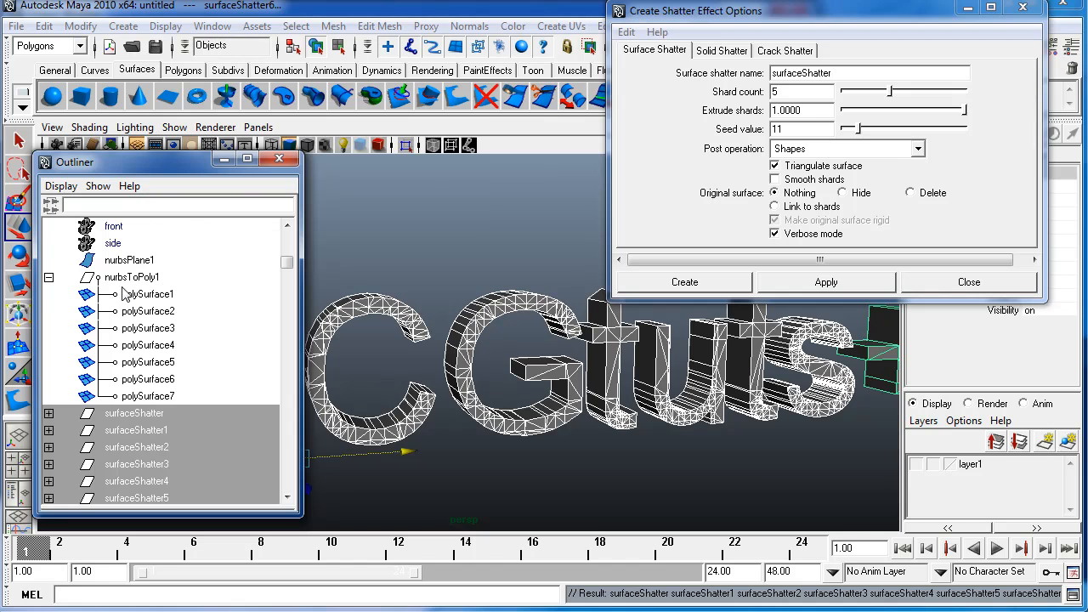
left_click(132, 278)
key("Delete")
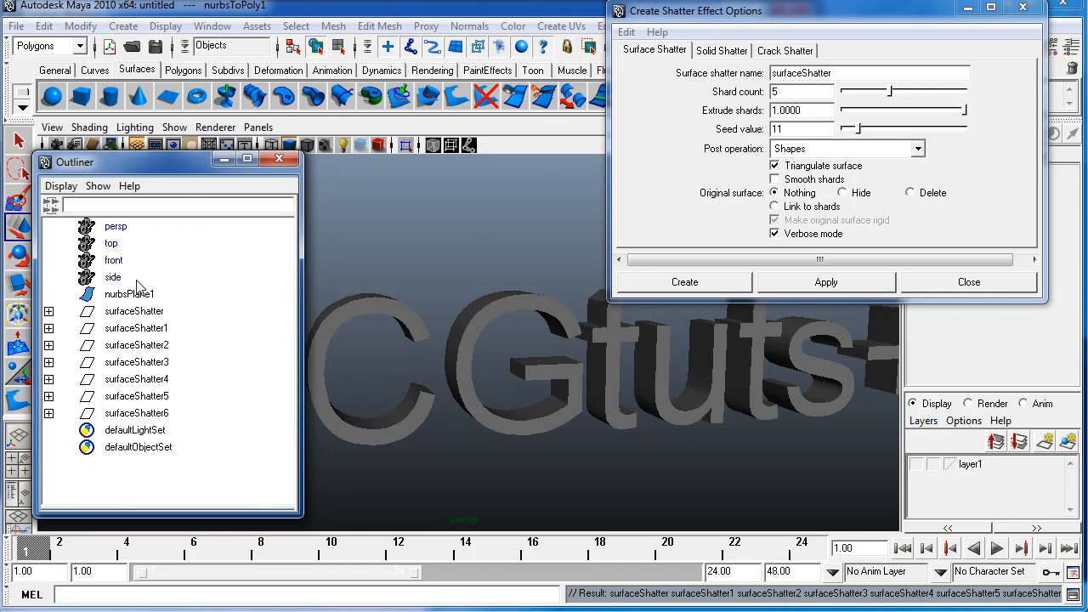
Step: Examine the unparented shatter groups and the individual shards that make up the letter C
left_click(141, 361)
left_click(140, 328)
left_click(66, 315)
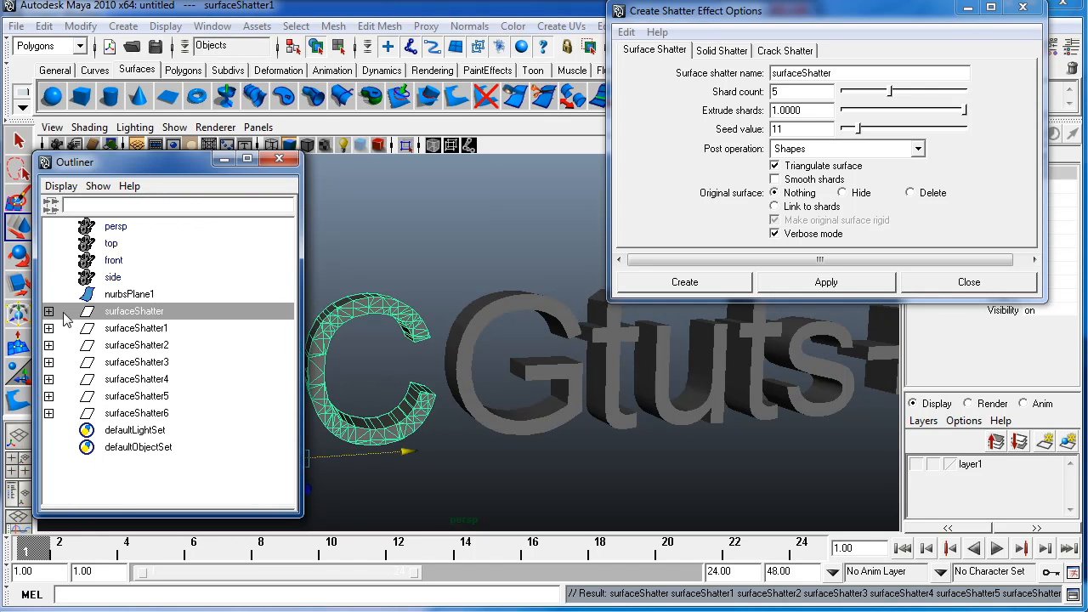
left_click(49, 312)
left_click(154, 342)
left_click(143, 363)
left_click(138, 382)
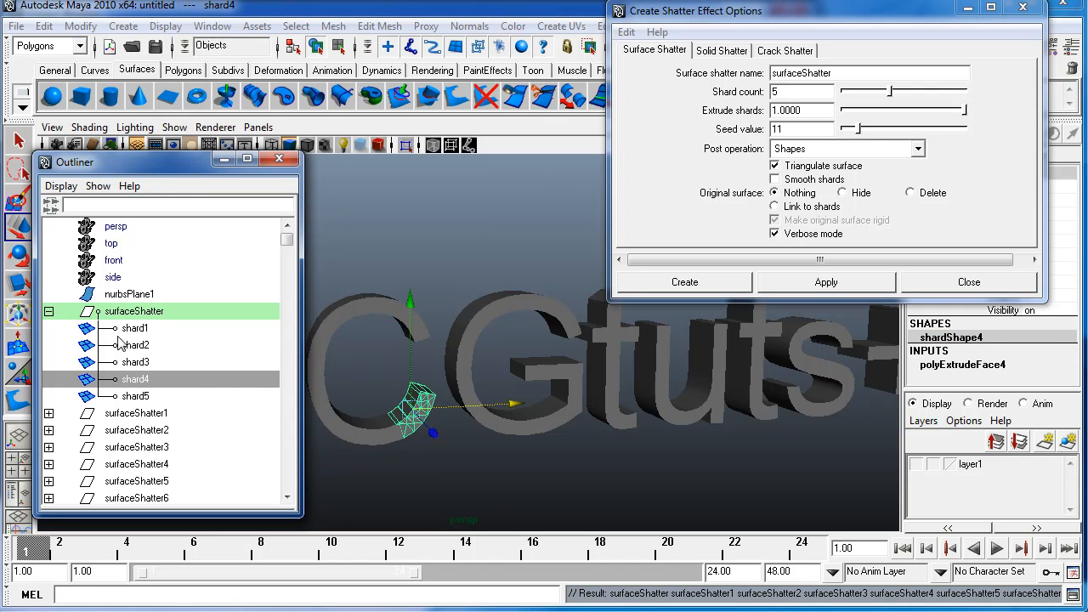
left_click(128, 311)
left_click(49, 311)
Step: Examine the individual shards that make up the letter G in surfaceShatter1 and collapse the group
left_click(136, 329)
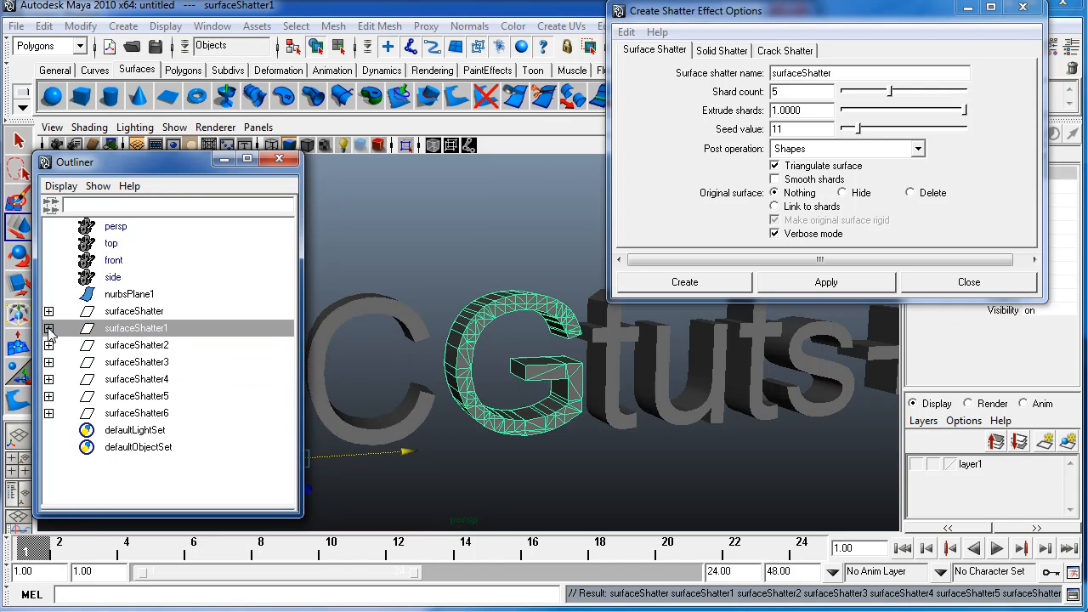
left_click(50, 329)
left_click(136, 345)
left_click(136, 379)
left_click(136, 396)
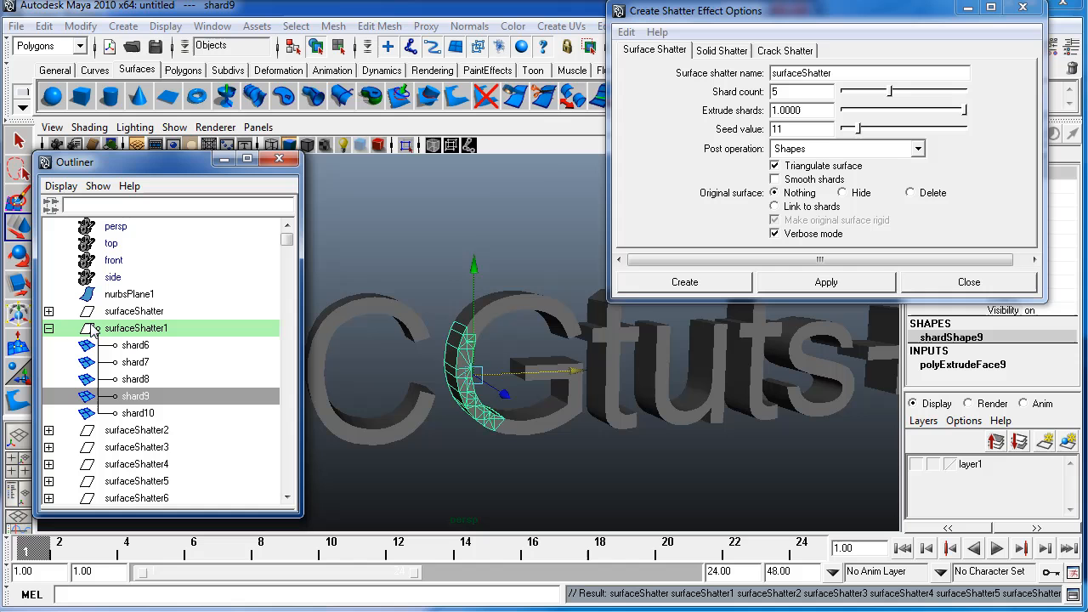
left_click(48, 330)
left_click_drag(464, 355, 492, 372, "alt")
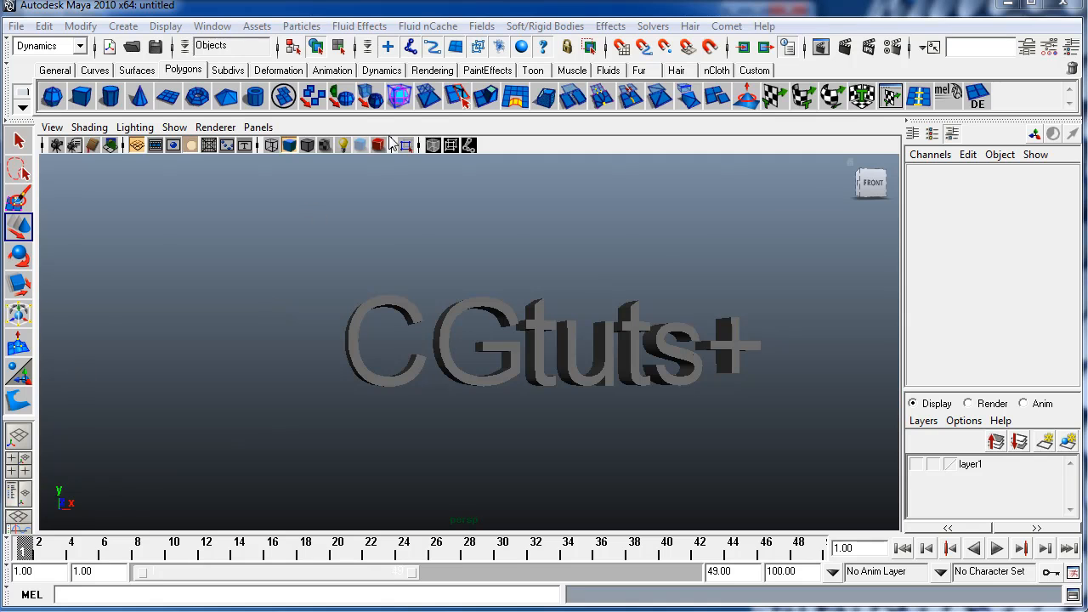
Step: Open the Outliner, check the letters' shatter groups and the shards of the letter s, and move the window aside
left_click(208, 27)
left_click(257, 153)
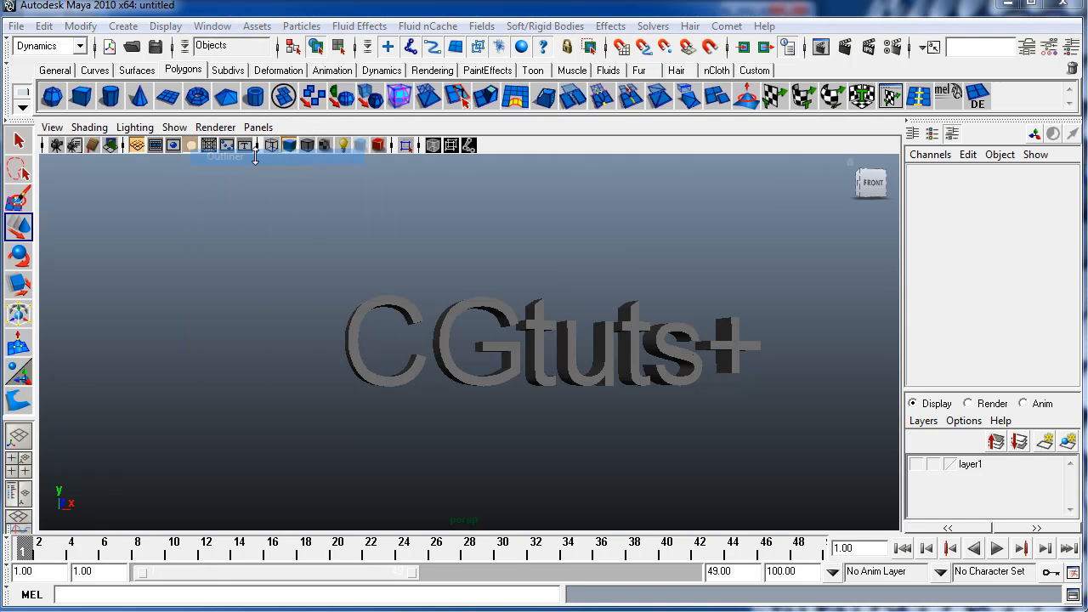
left_click(110, 296)
left_click(141, 312)
left_click(153, 345)
left_click(153, 362)
left_click(154, 397)
left_click(49, 379)
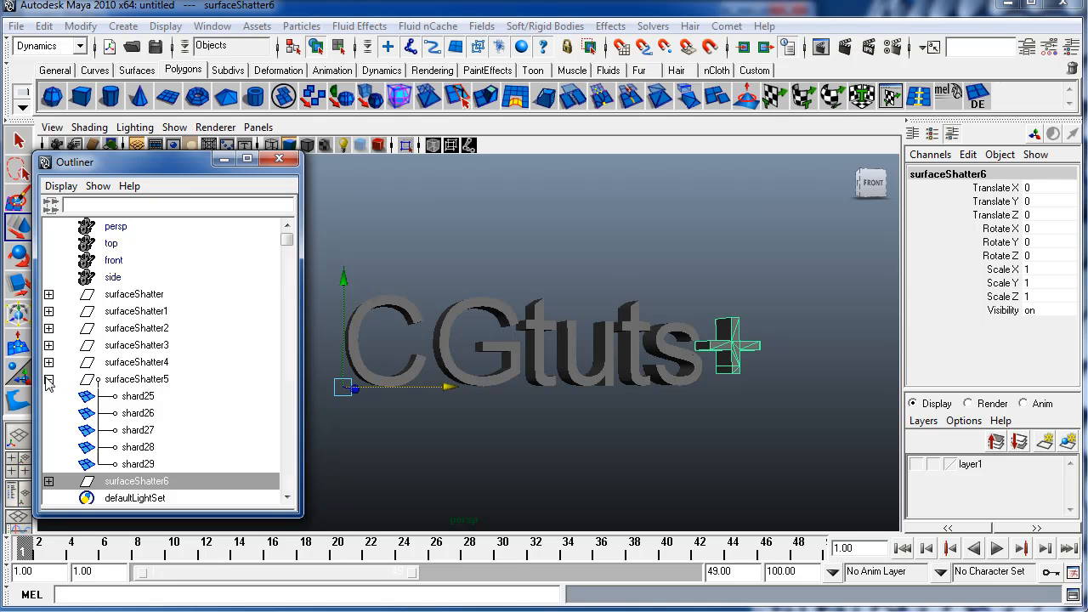
left_click(165, 396)
left_click(160, 413)
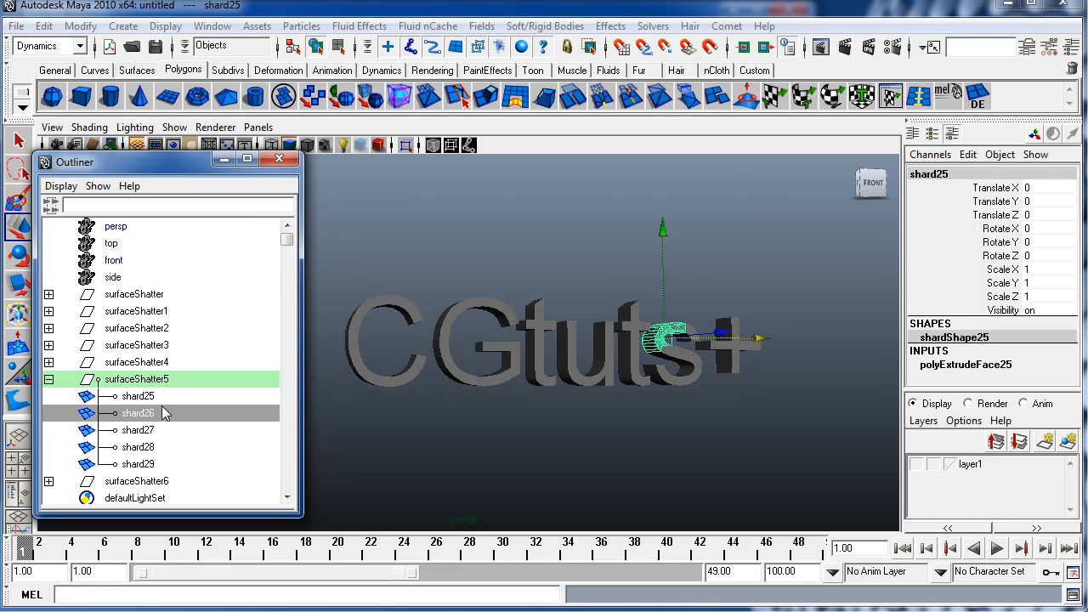
left_click(49, 379)
left_click_drag(187, 166, 174, 135)
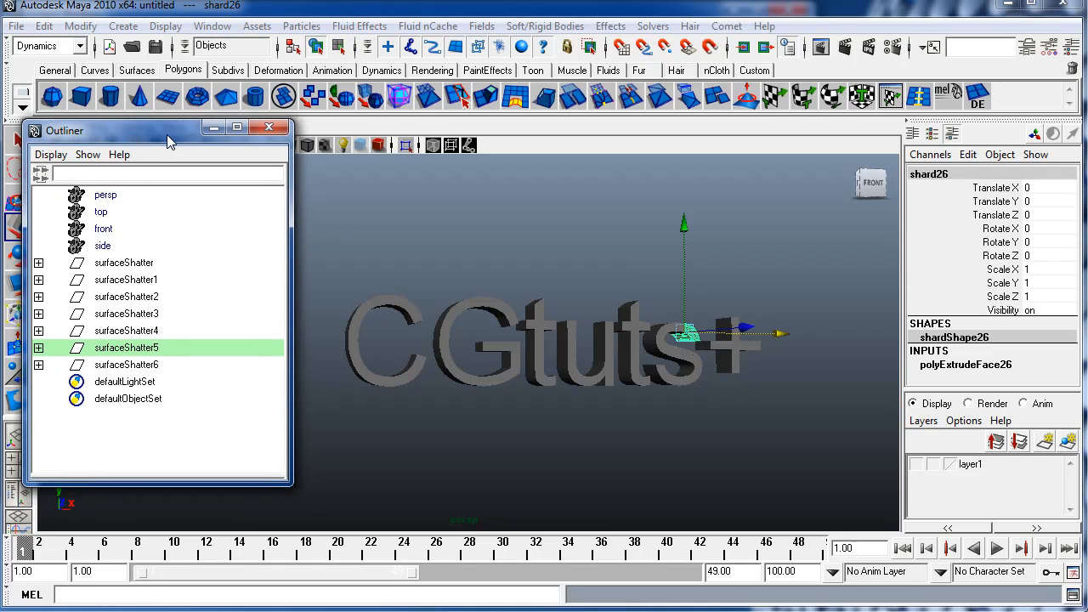
Step: Create a polygon plane and scale it uniformly to about 32.49 as a ground surface
mouse_move(578, 342)
left_mouse_down("alt")
mouse_move(536, 338)
mouse_move(587, 327)
left_mouse_up("alt")
left_click(170, 98)
key("r")
left_click_drag(471, 366, 884, 368, "alt")
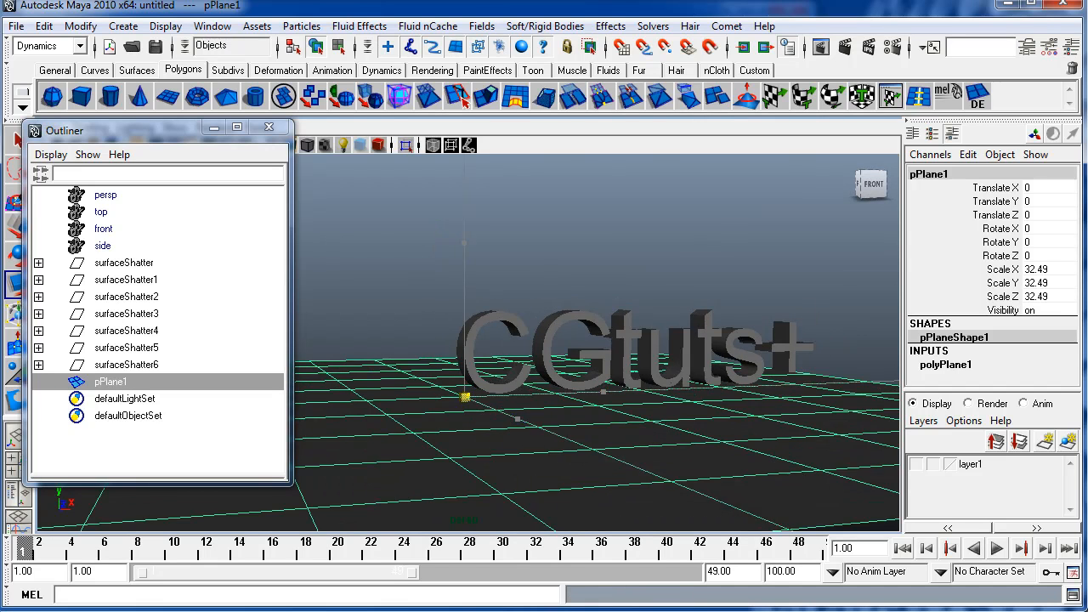
right_click_drag(681, 340, 583, 311, "alt")
Step: Move the ground plane so that it lies beneath the CGtuts+ lettering
key("w")
left_click_drag(466, 274, 471, 309)
left_click_drag(514, 401, 624, 423, "alt")
key("ctrl+z")
left_click_drag(555, 415, 663, 418)
left_click_drag(662, 418, 663, 374, "alt")
Step: Select all shards of the CGtuts+ lettering and make them active rigid bodies
left_click_drag(411, 274, 755, 385)
left_click_drag(514, 373, 609, 298, "alt")
left_click(538, 27)
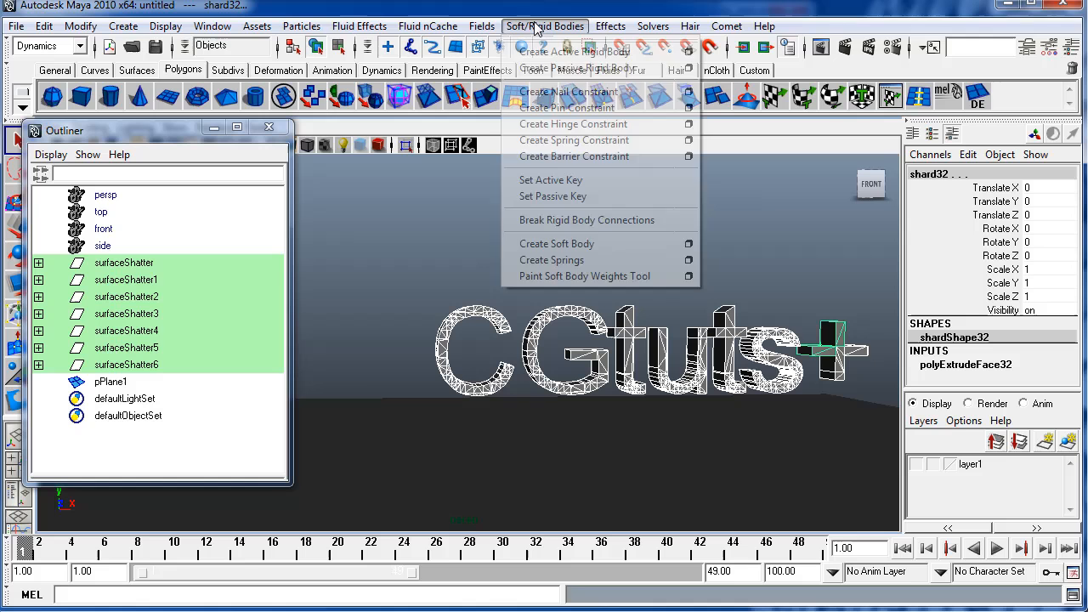
left_click(596, 52)
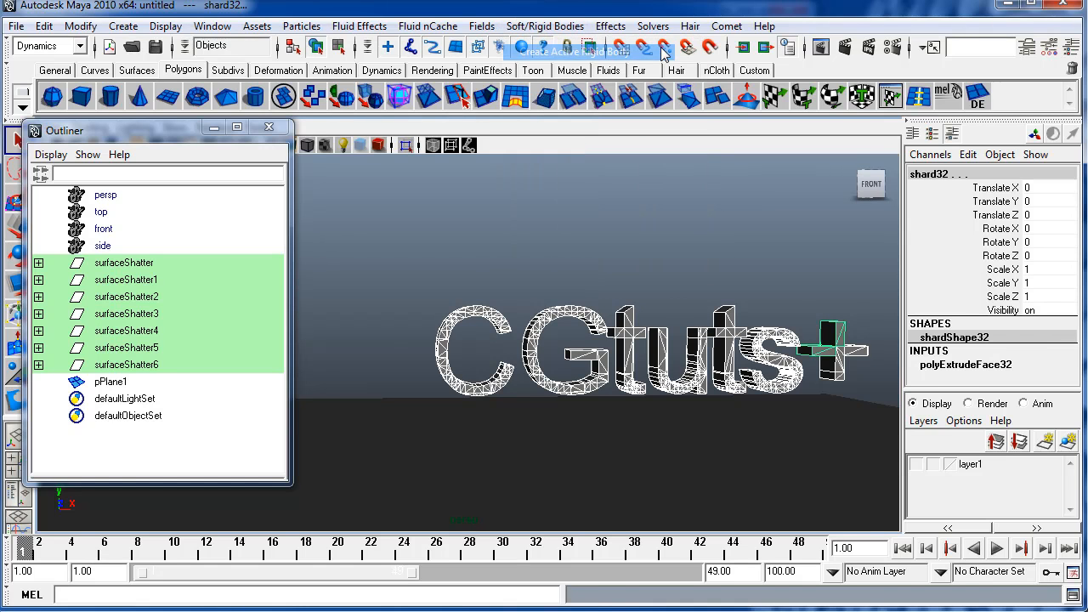
Step: Make the ground plane a passive rigid body
left_click(671, 452)
left_click(518, 28)
left_click(569, 75)
Step: Select all the letter shards and apply a Gravity field to them
left_click_drag(654, 323, 560, 290, "alt")
left_click_drag(373, 285, 781, 380)
left_click_drag(621, 270, 637, 296, "alt")
left_click(482, 26)
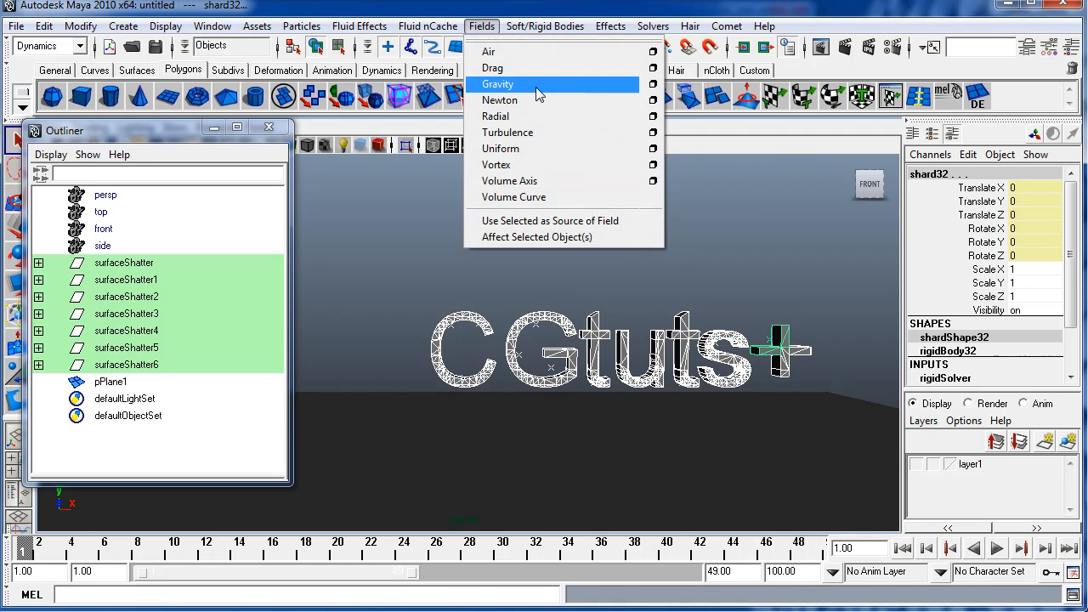
left_click(537, 85)
left_click_drag(518, 374, 594, 365, "alt")
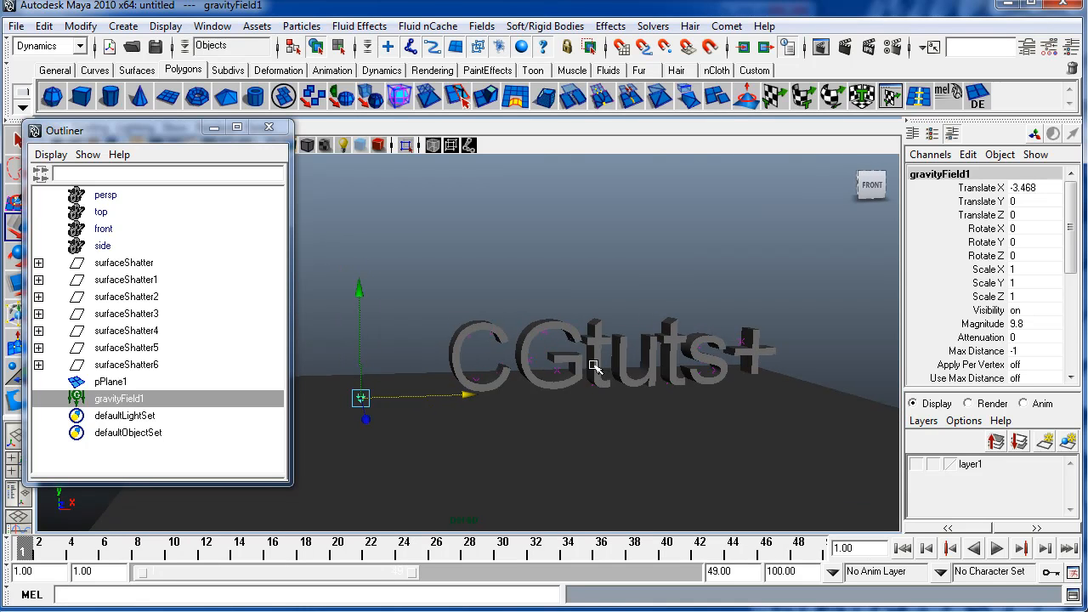
Step: Save the animation preferences and extend the playback range to end at frame 50
left_click(1073, 573)
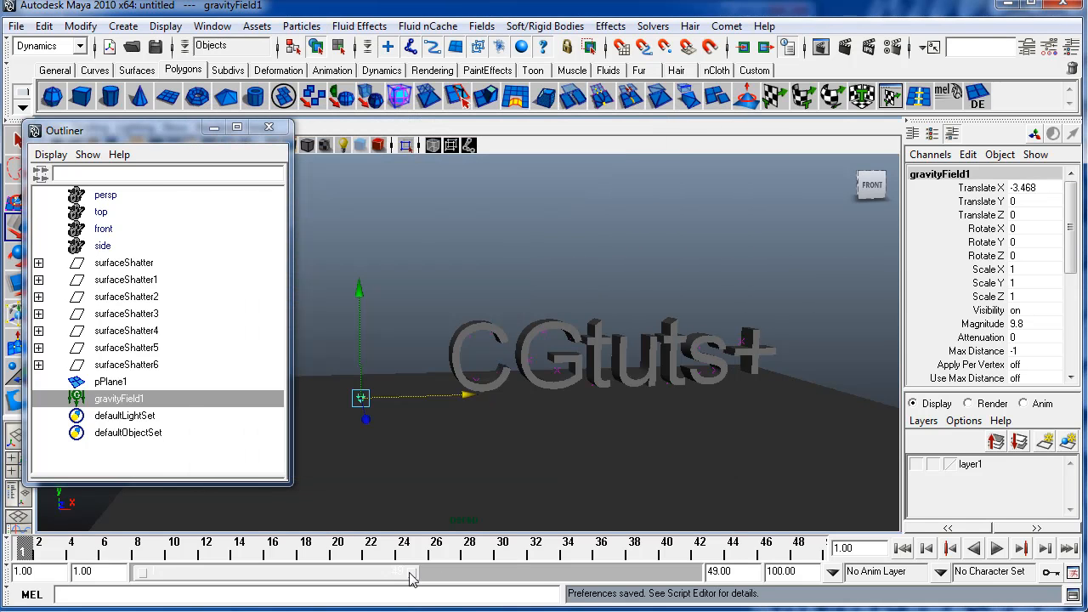
left_click_drag(412, 574, 477, 555)
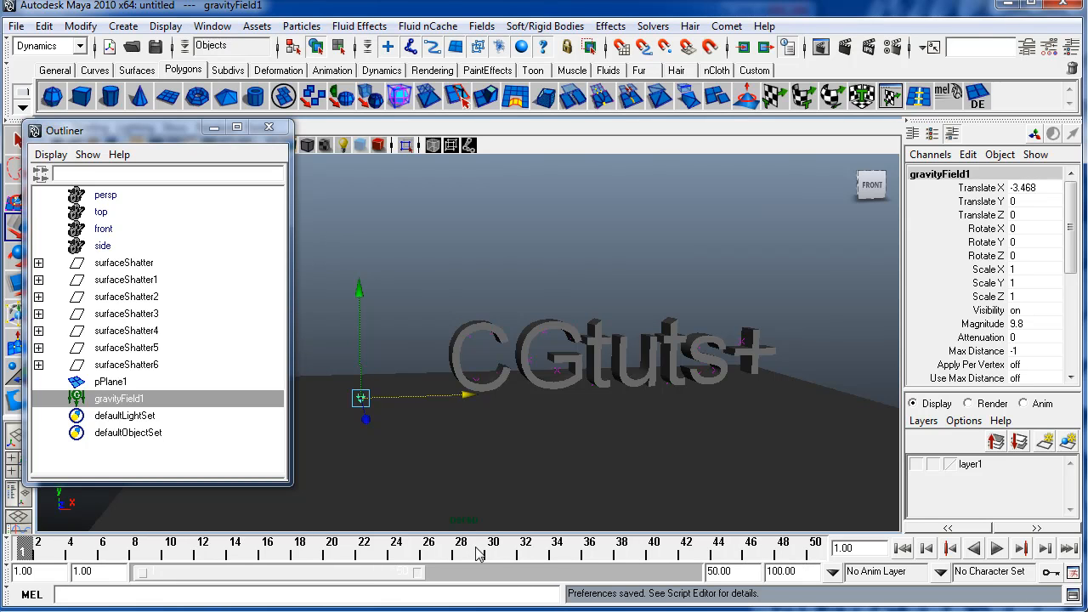
Step: Move the ground plane up to Translate Y -1.06, just under the letters, and briefly test-play the simulation
left_click_drag(516, 329, 626, 426, "alt")
left_click(590, 400)
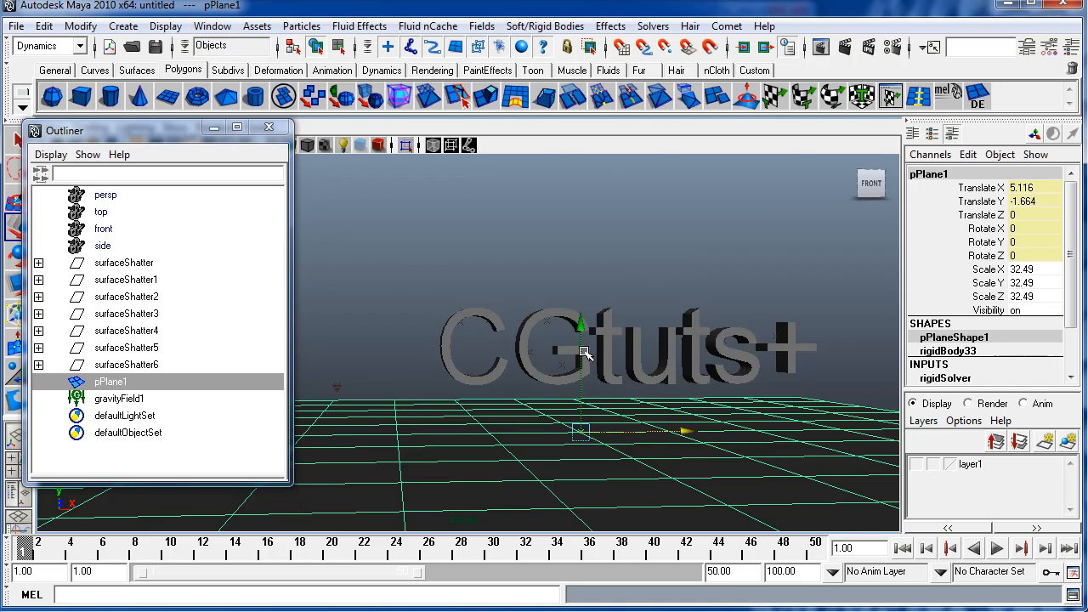
right_click_drag(581, 334, 622, 340, "alt")
left_click_drag(621, 341, 615, 342, "alt")
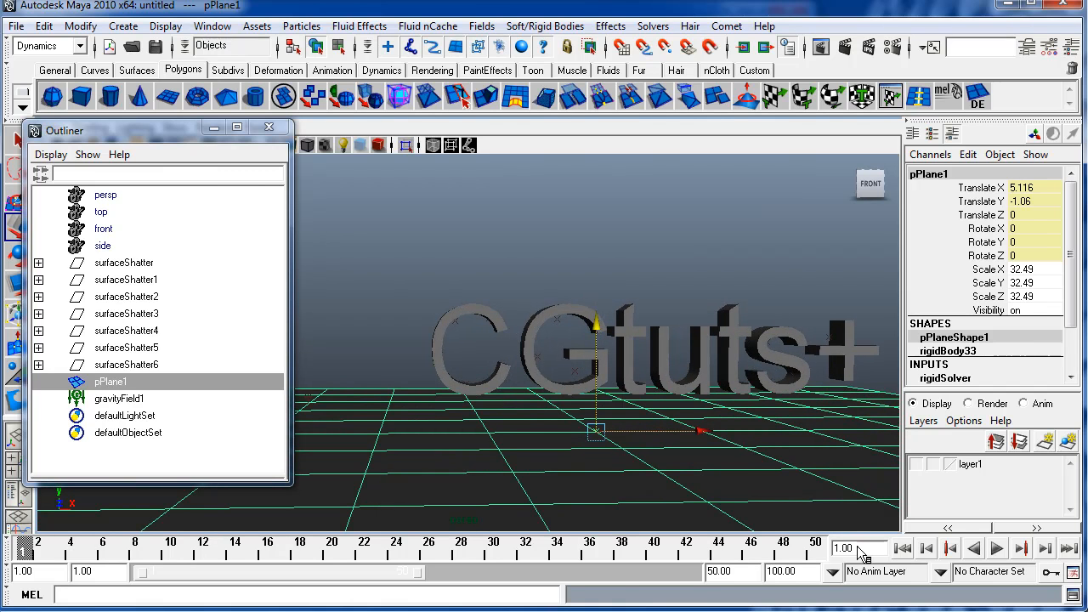
left_click(998, 551)
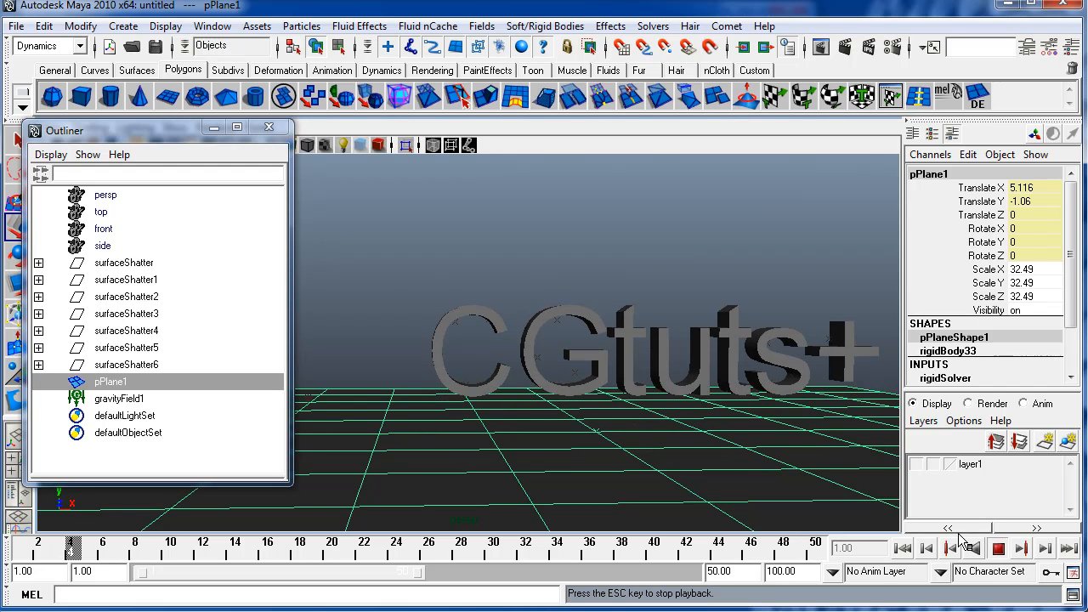
left_click(997, 549)
Step: Select all the letter shards and enable memory caching for their rigid body solver
left_click_drag(663, 422, 602, 392, "alt")
left_click_drag(396, 243, 685, 351)
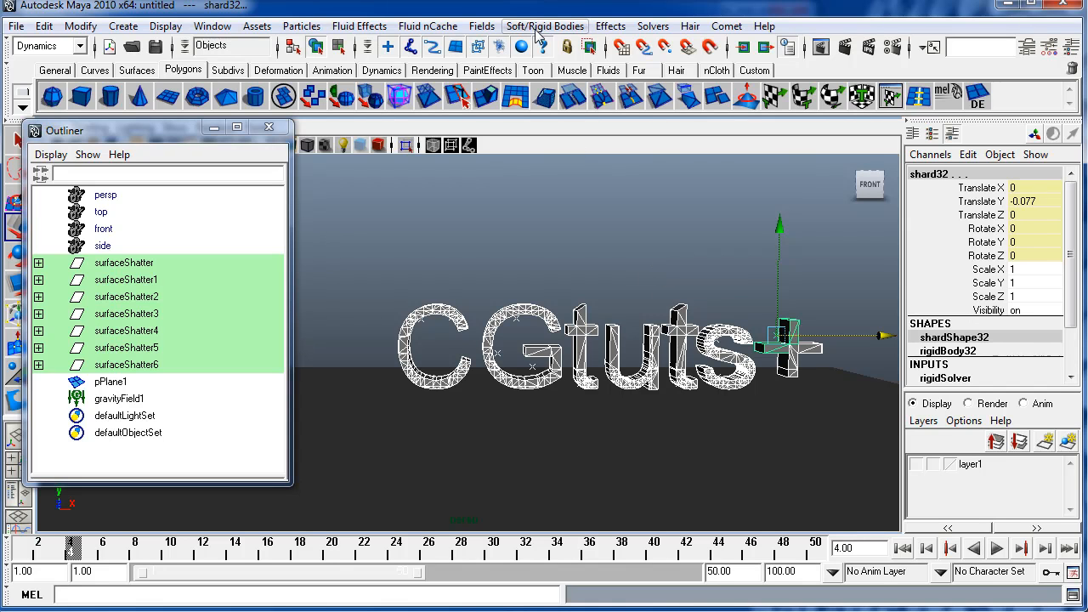
left_click(647, 27)
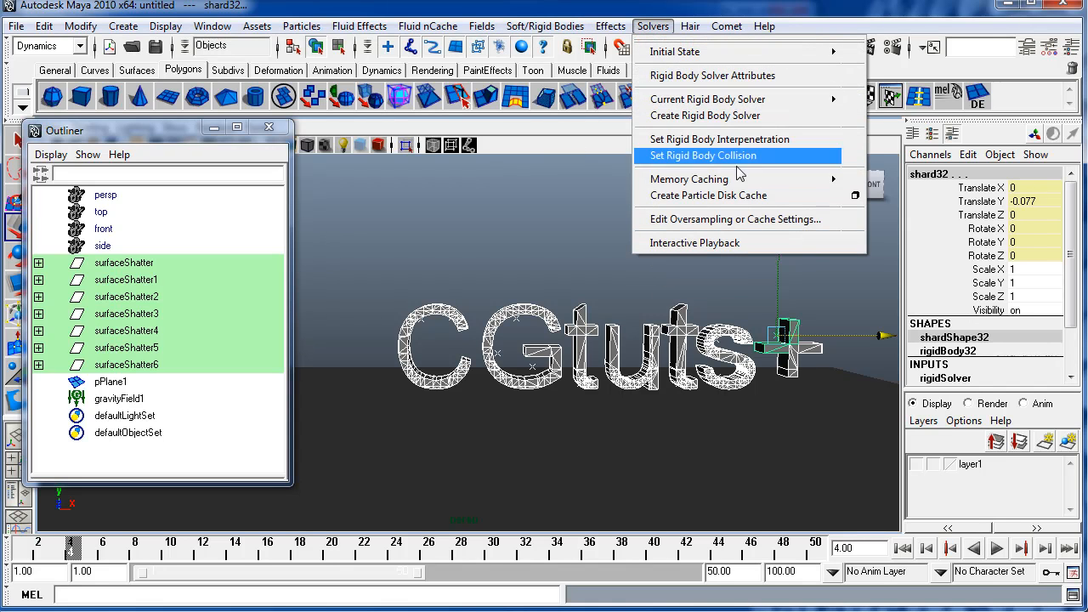
mouse_move(813, 182)
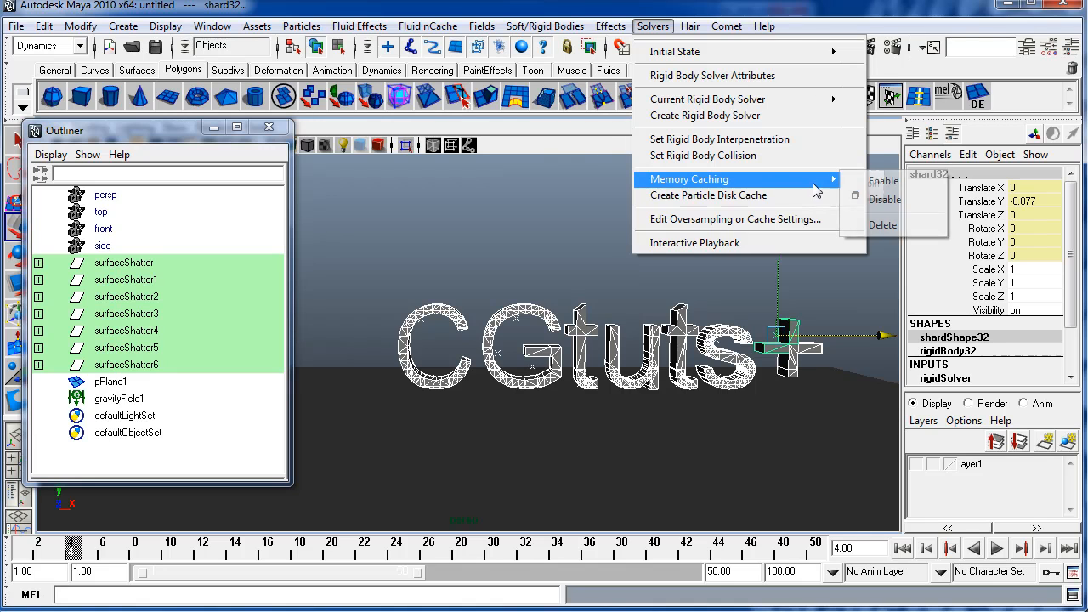
left_click(915, 185)
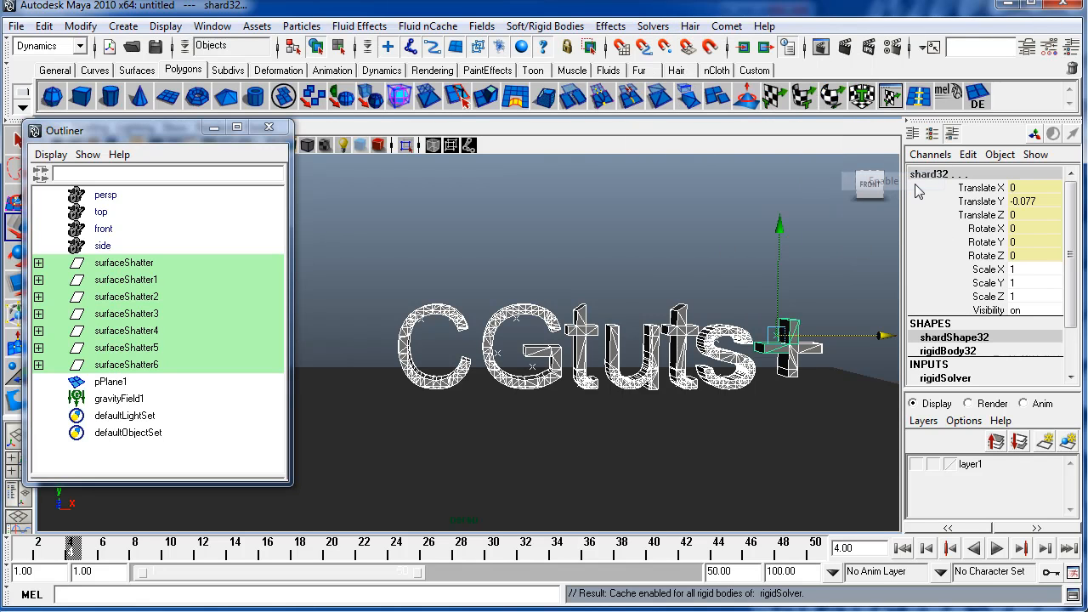
Step: Display the rigidSolver attributes through the shard of the first letter t and return to frame 1
left_click(593, 331)
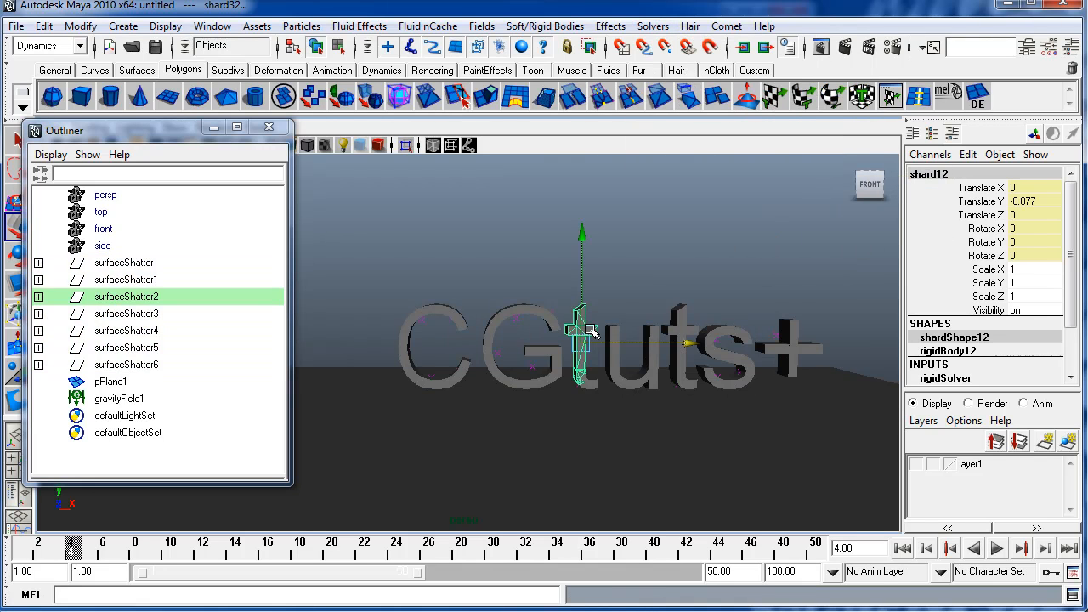
key("ctrl+a")
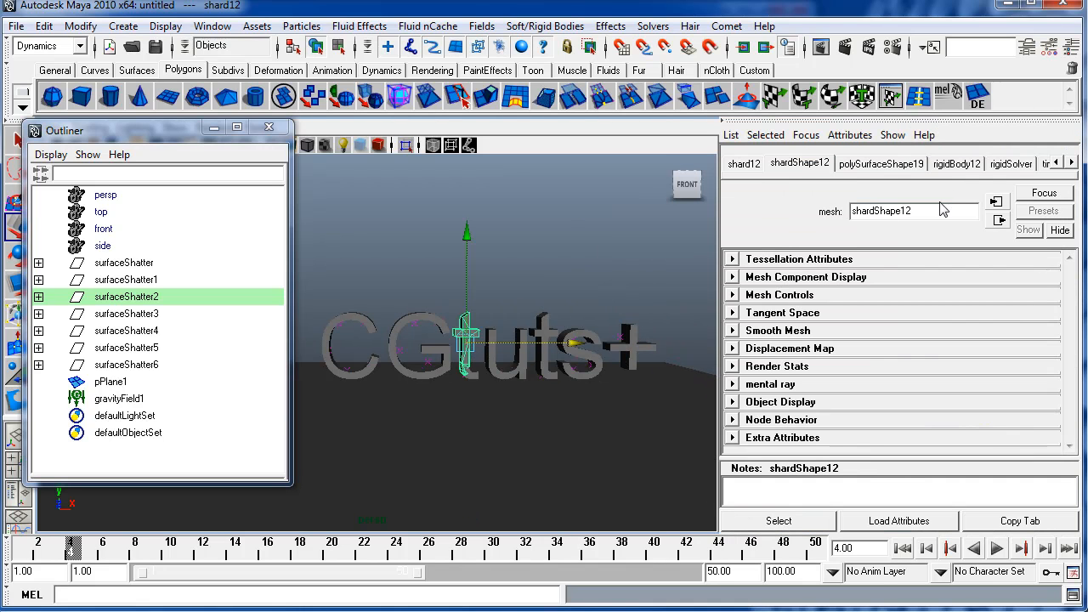
left_click(1020, 170)
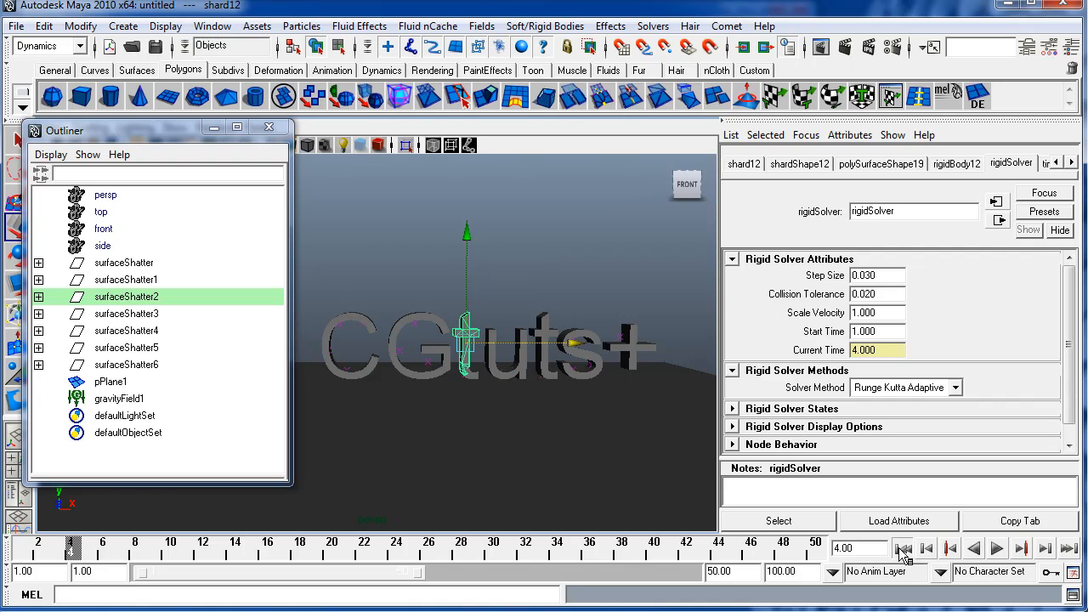
left_click(903, 548)
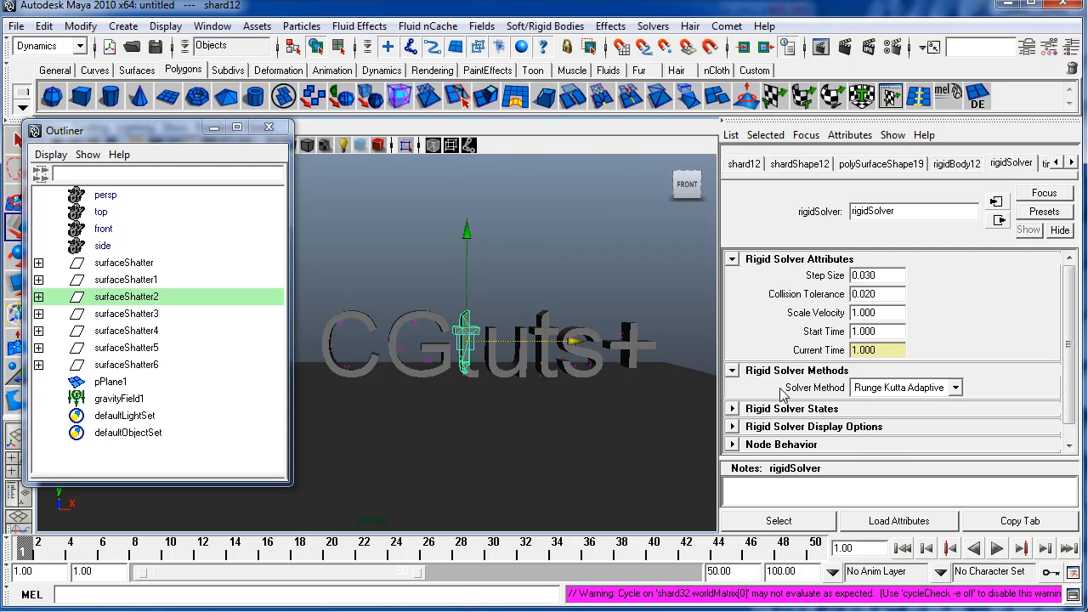
Step: Expand the Rigid Solver States and check that Cache Data is enabled
left_click(733, 409)
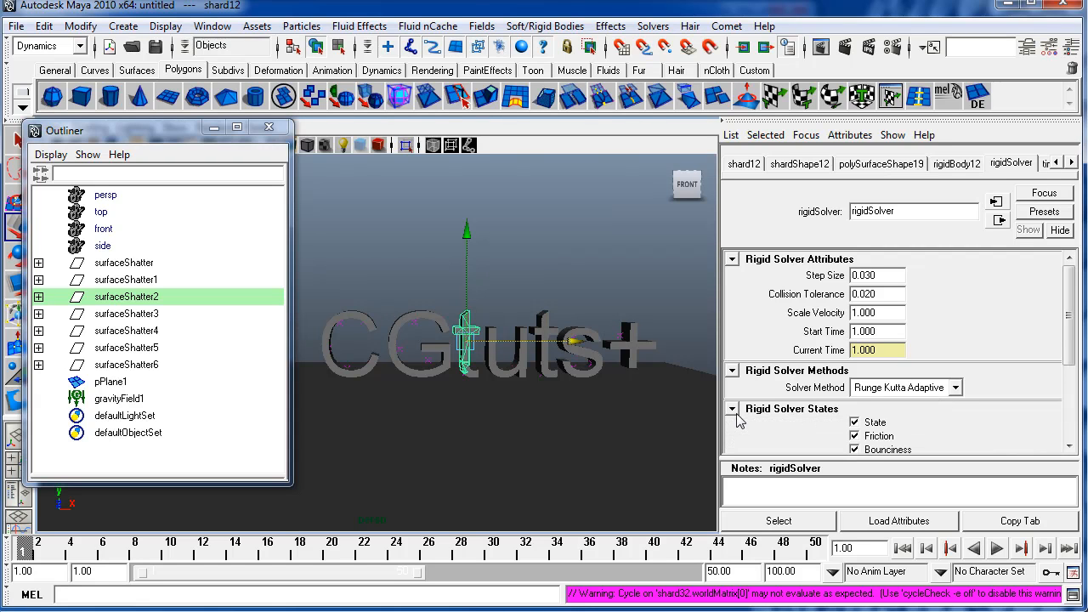
left_click(733, 409)
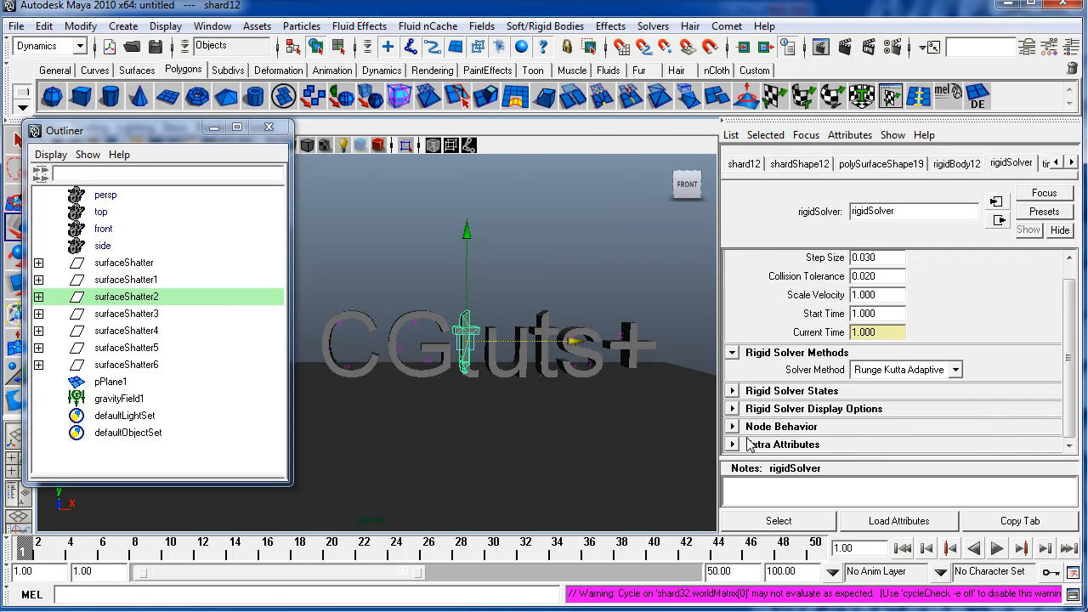
left_click(733, 391)
scroll(740, 404, "down", 5)
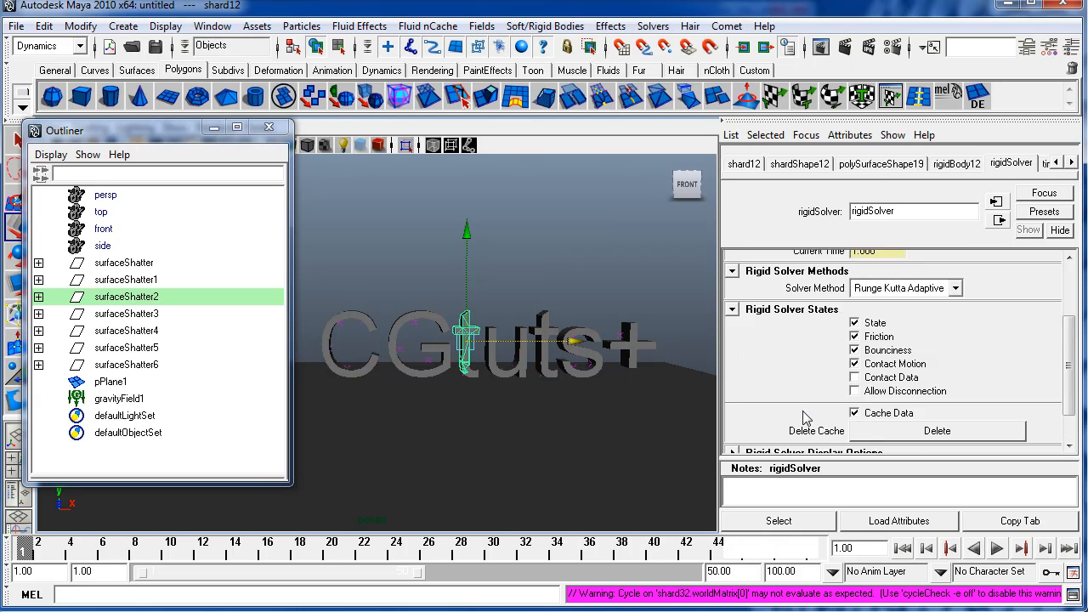
scroll(827, 423, "up", 3)
scroll(829, 421, "down", 2)
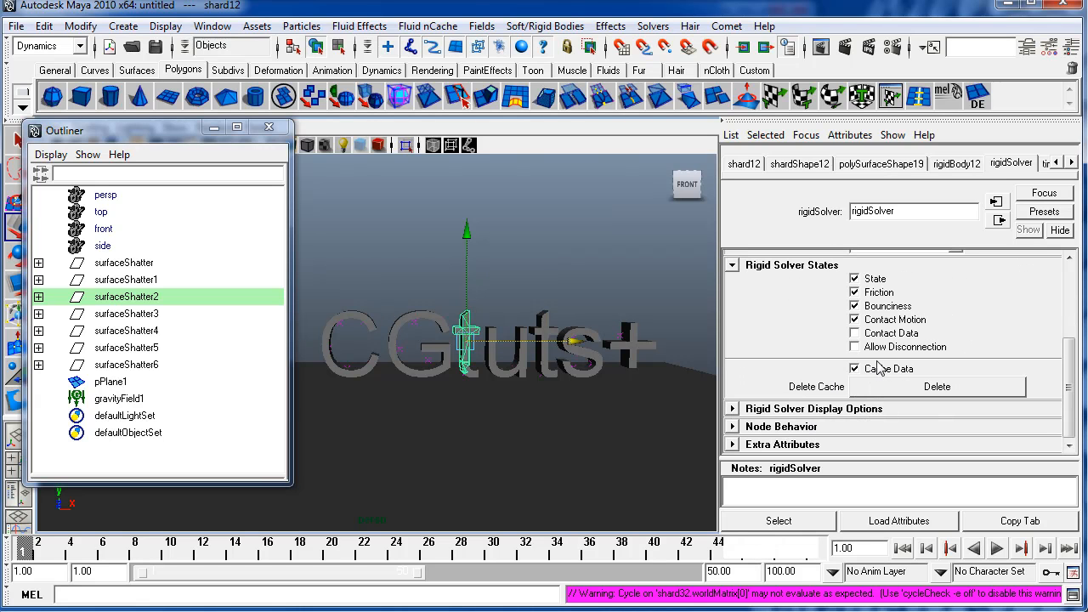
left_click(893, 374)
left_click(894, 376)
left_click(894, 377)
left_click(895, 377)
left_click(894, 377)
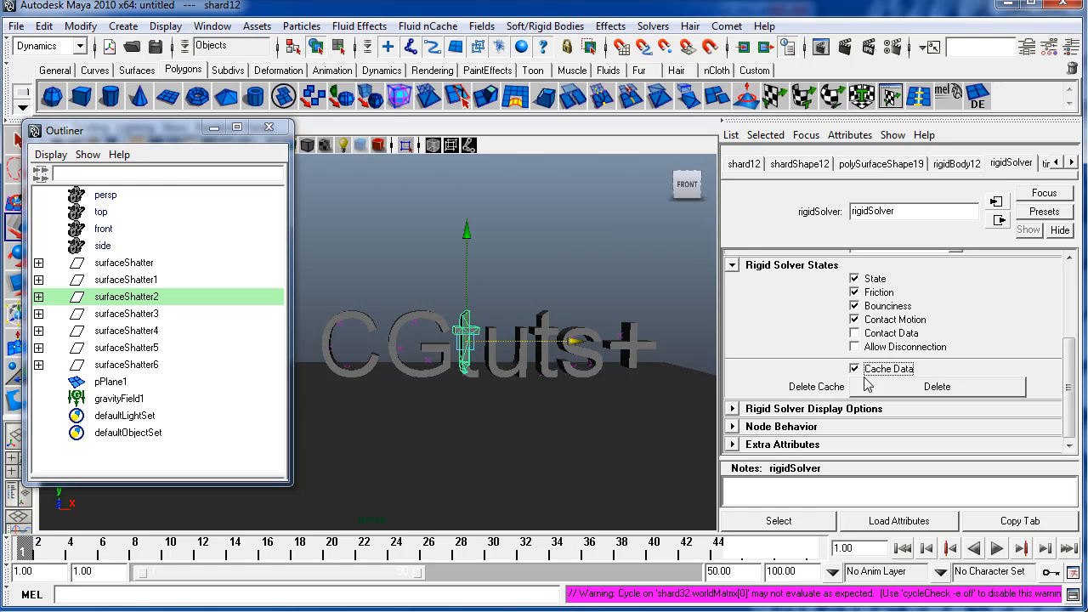
Step: Play the simulation to cache it and minimize the Outliner
left_click(997, 549)
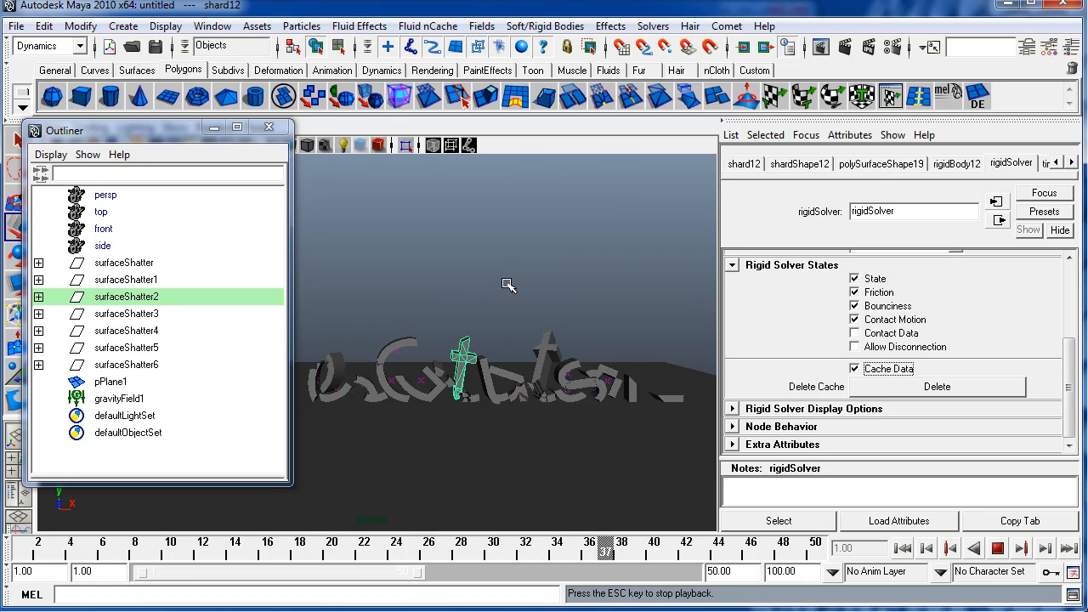
left_click(213, 130)
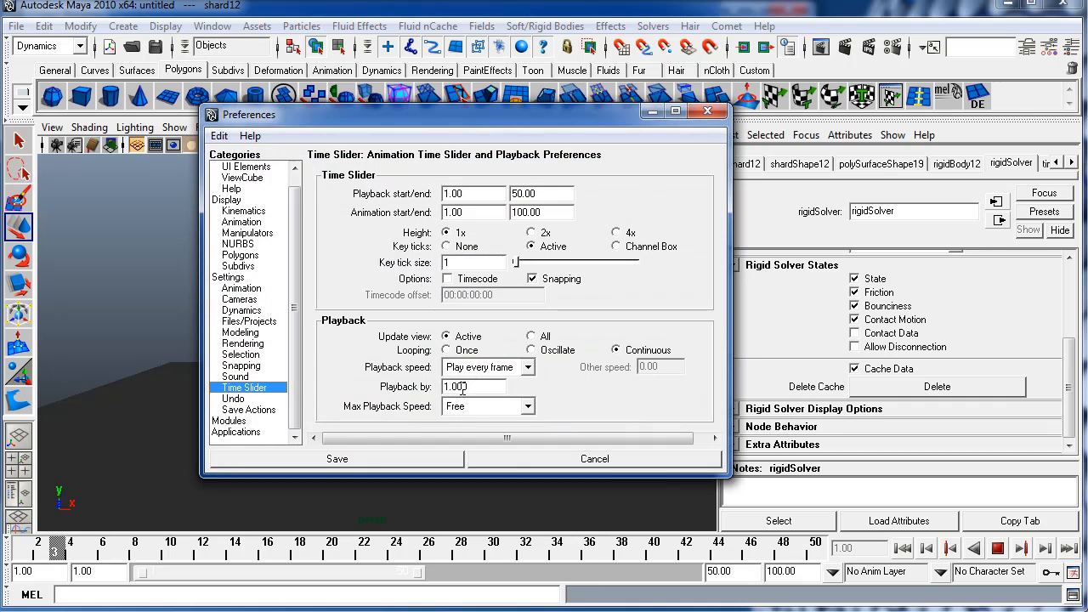
Step: Set the playback speed to Real-time [24 fps], save the preferences, and stop the playback back at frame 1
left_click(495, 369)
left_click(514, 399)
left_click(379, 460)
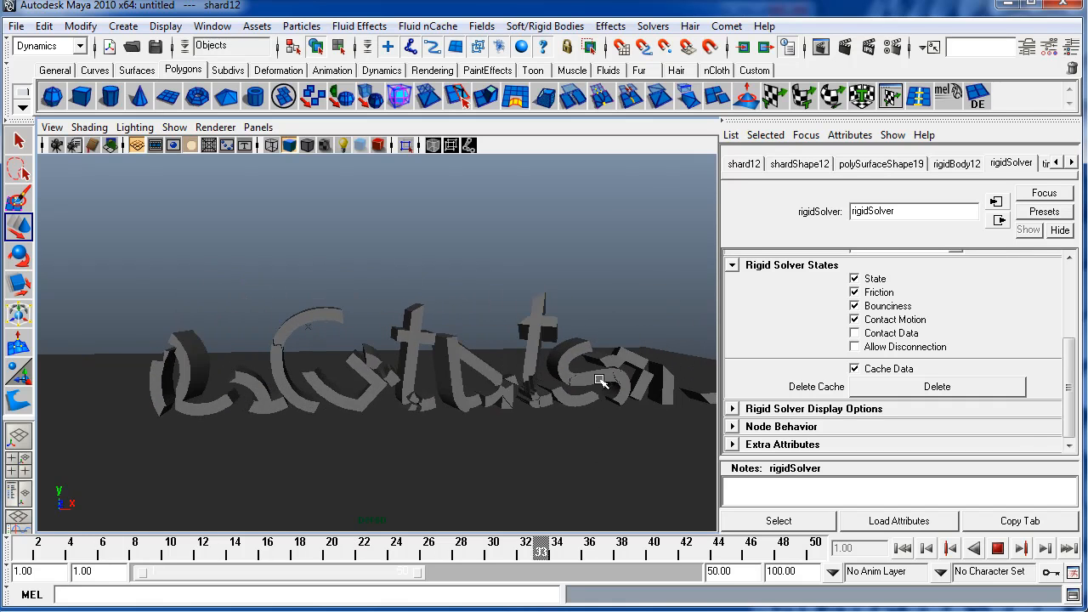
left_click(995, 553)
left_click(903, 549)
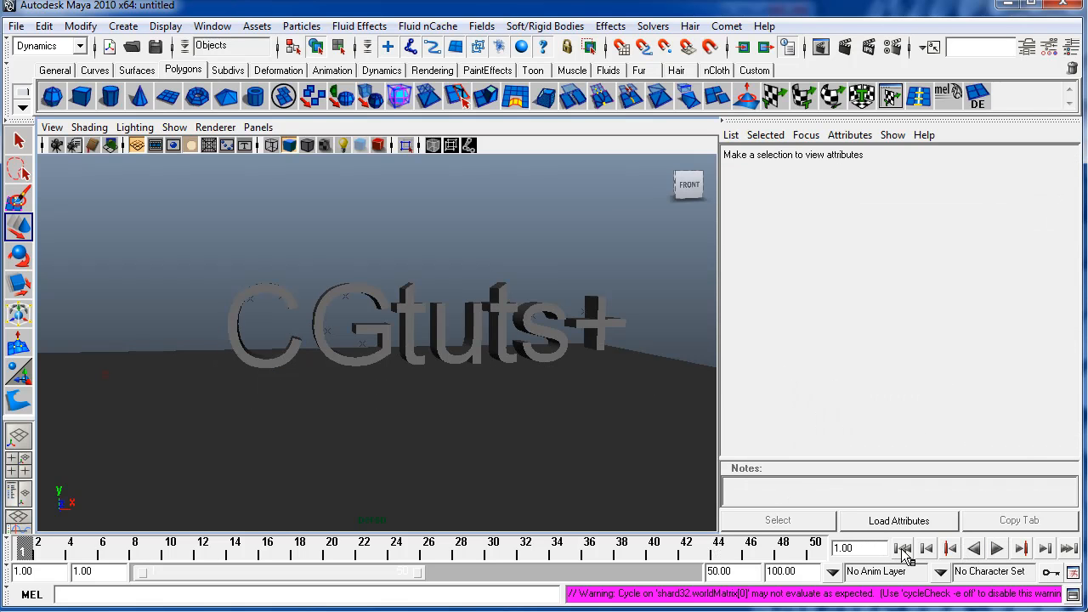
Step: Lower the ground plane to leave a gap beneath the CGtuts+ lettering
left_click_drag(567, 400, 535, 391, "alt")
right_click_drag(535, 392, 484, 405, "alt")
left_click(484, 406)
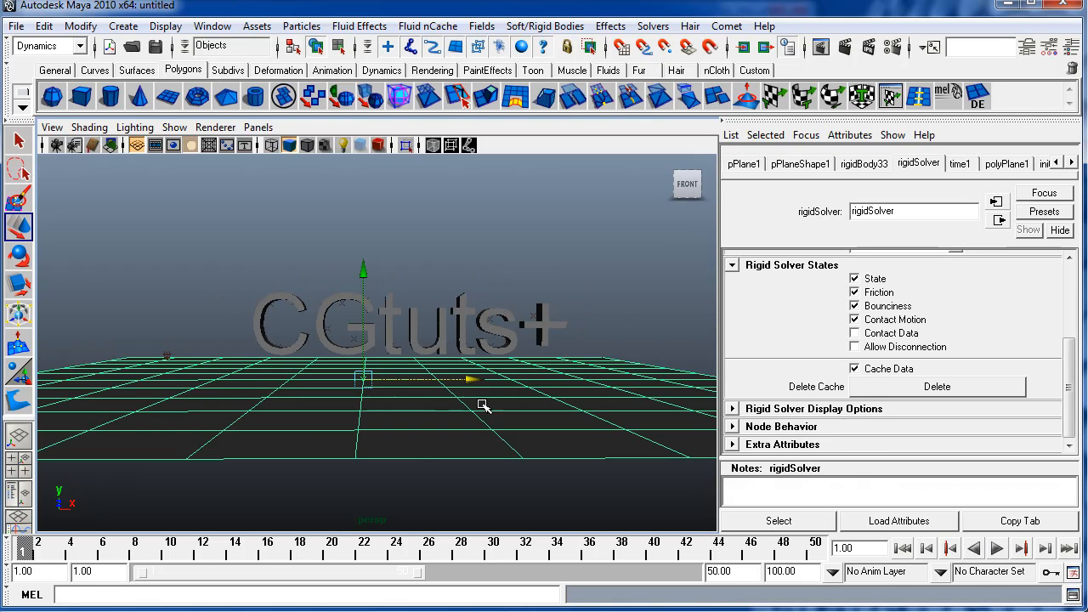
left_click_drag(364, 276, 359, 304)
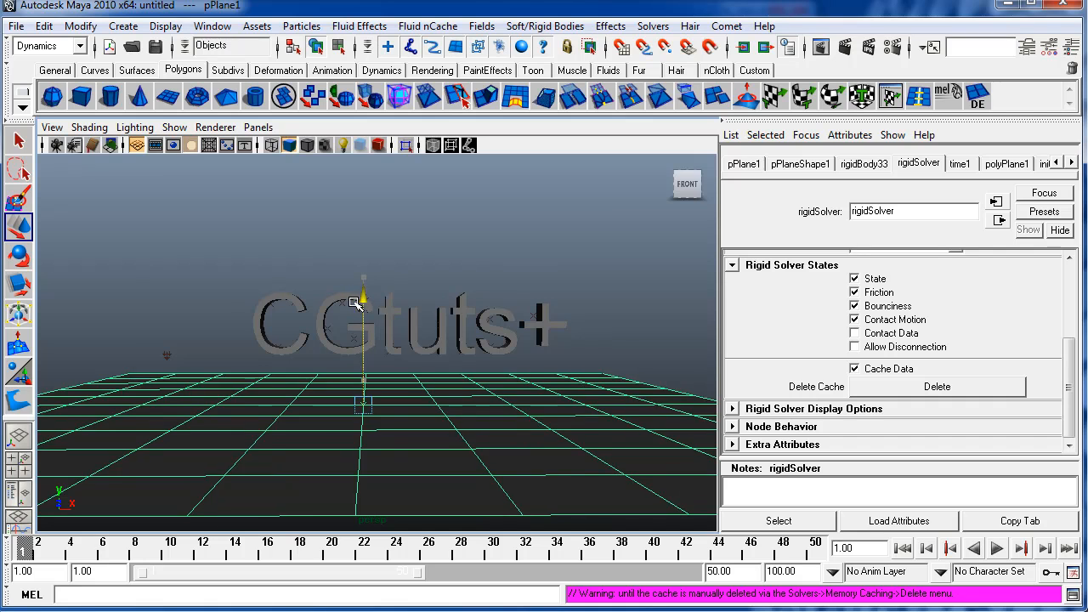
Step: Select the upper shard of the letter G and delete the rigid solver's cache
right_click_drag(359, 303, 444, 331, "alt")
left_click_drag(445, 331, 452, 325, "alt")
left_click_drag(235, 251, 218, 254, "alt")
left_click_drag(187, 253, 555, 317)
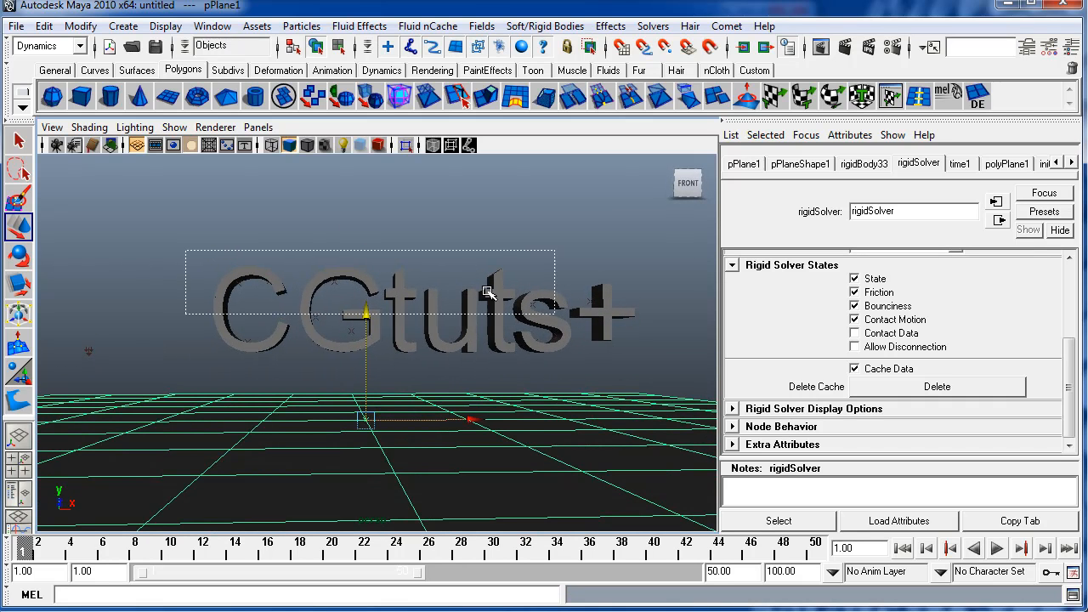
left_click_drag(386, 228, 402, 304, "alt")
left_click(398, 301)
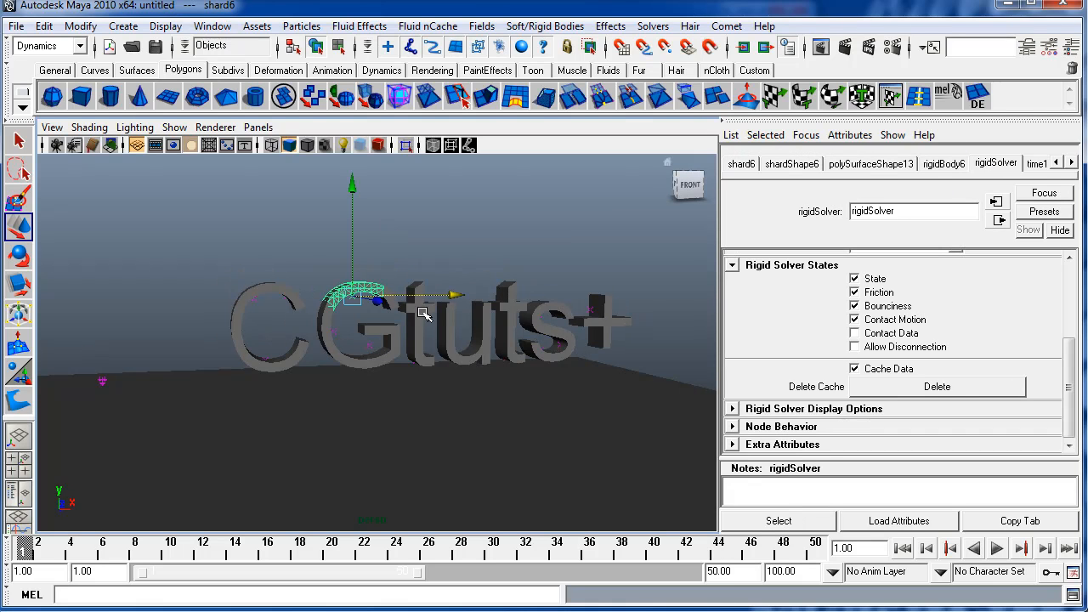
left_click(932, 388)
Step: Start a test playback, return to frame 1 and set the playback speed to Play every frame
left_click_drag(279, 422, 367, 410, "alt")
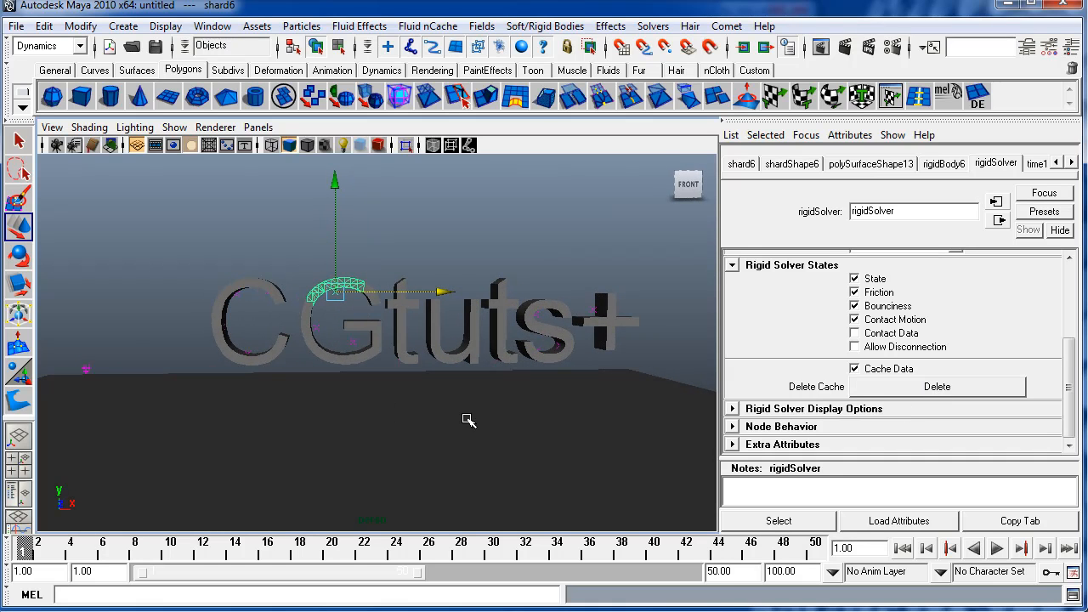
left_click(995, 549)
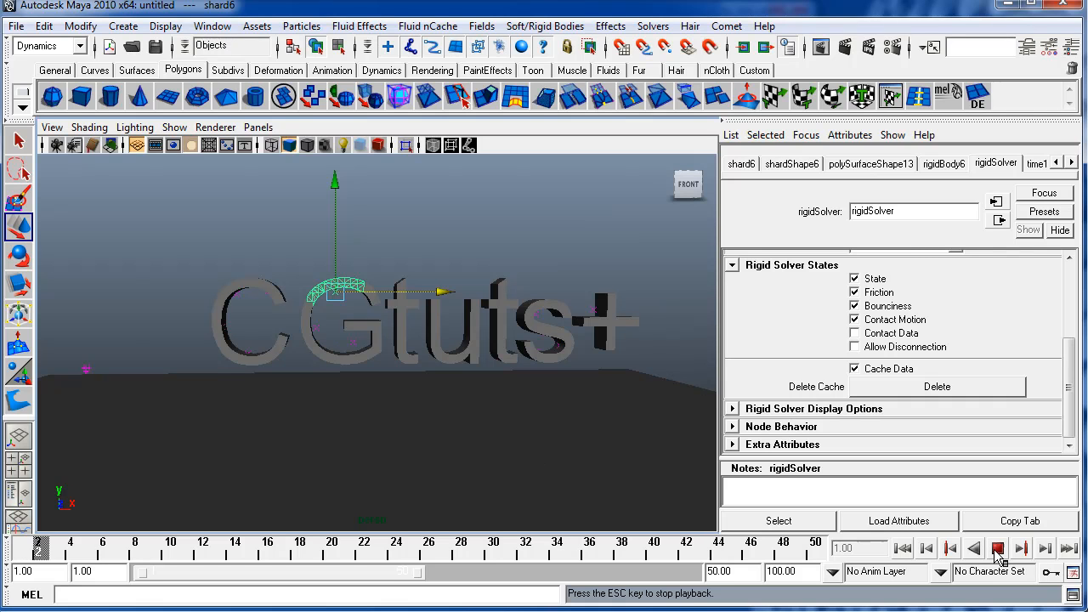
left_click(904, 550)
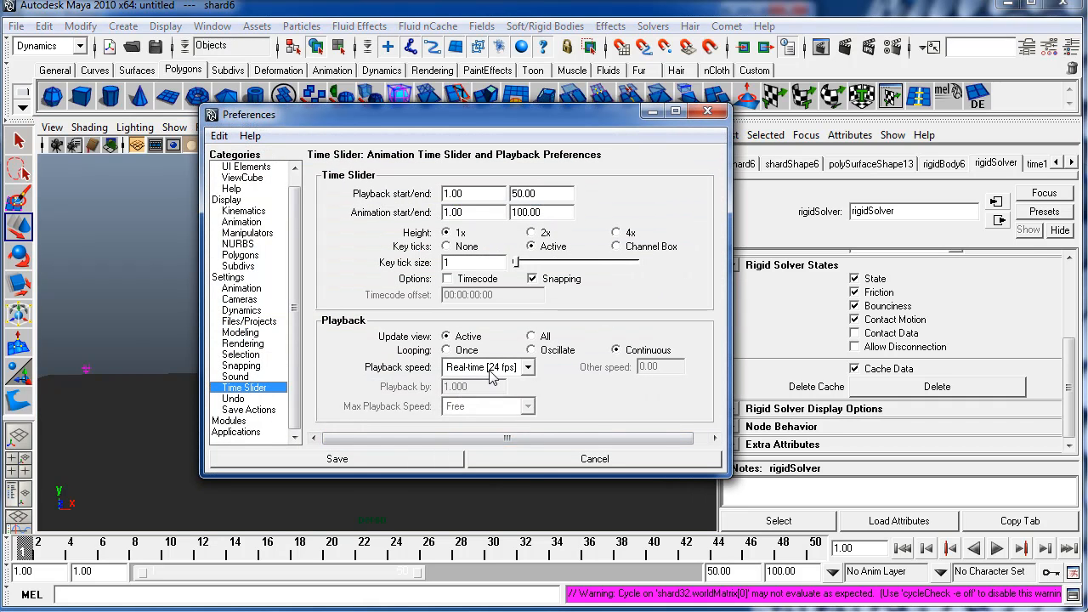
left_click(492, 372)
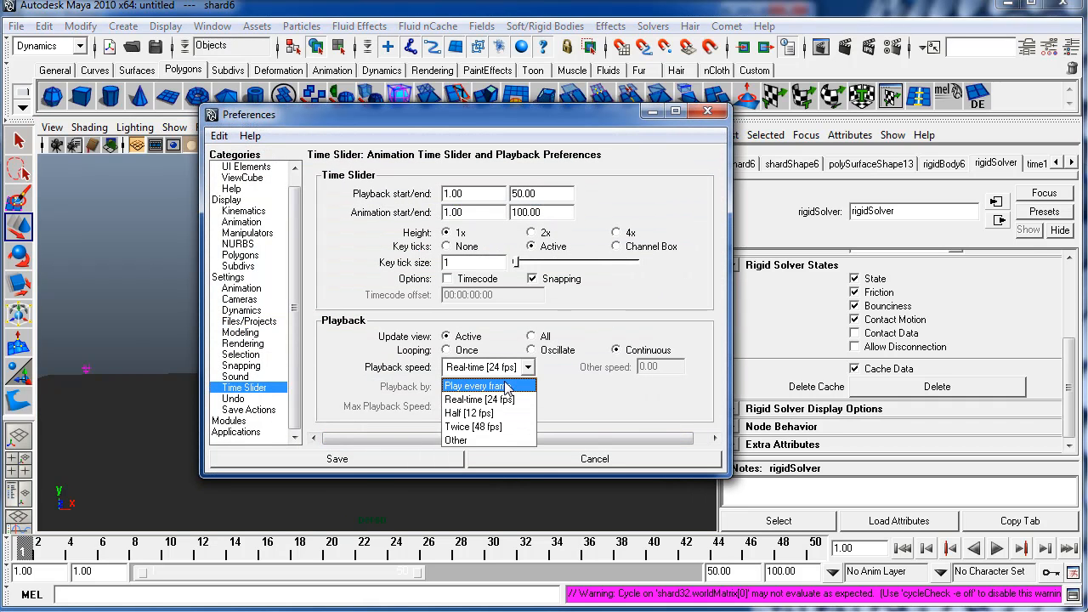
left_click(506, 386)
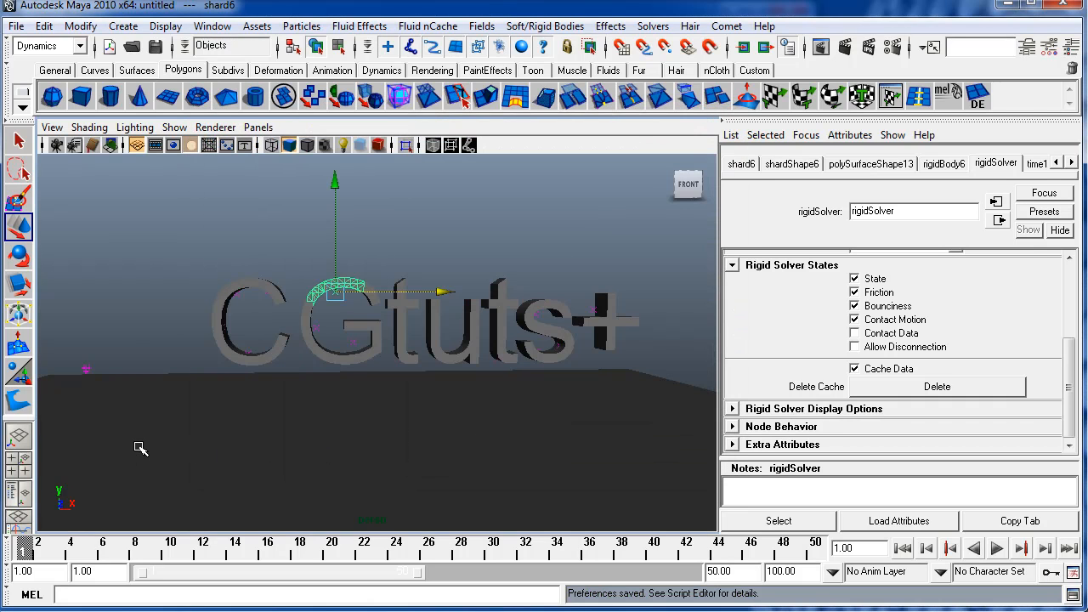
Step: Delete the rigid solver's cache, play the simulation of the shards dropping onto the ground plane, and stop it
left_click(892, 386)
left_click(1000, 549)
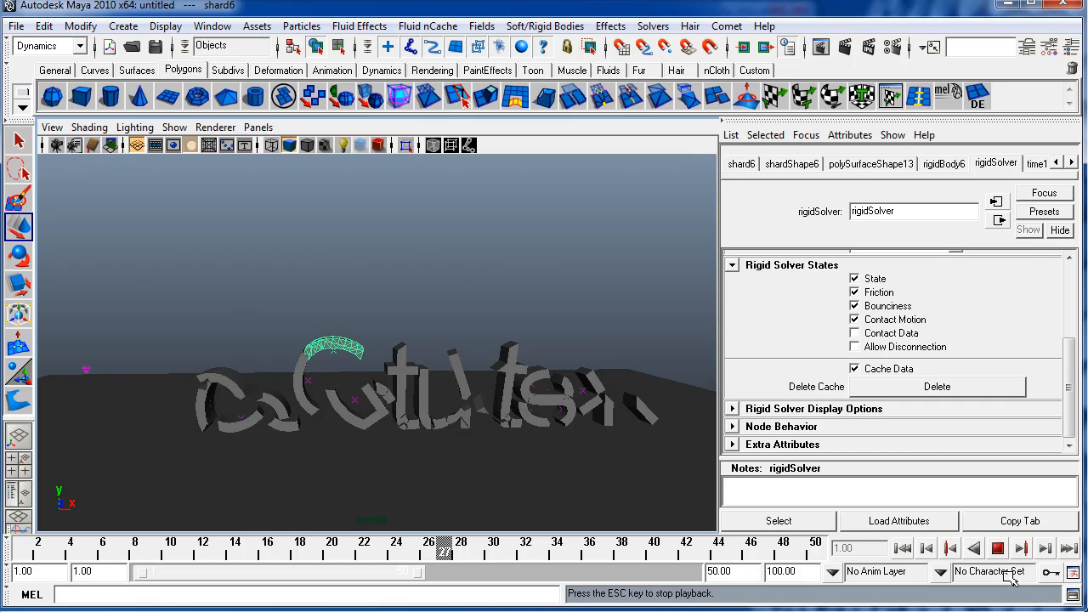
left_click(997, 547)
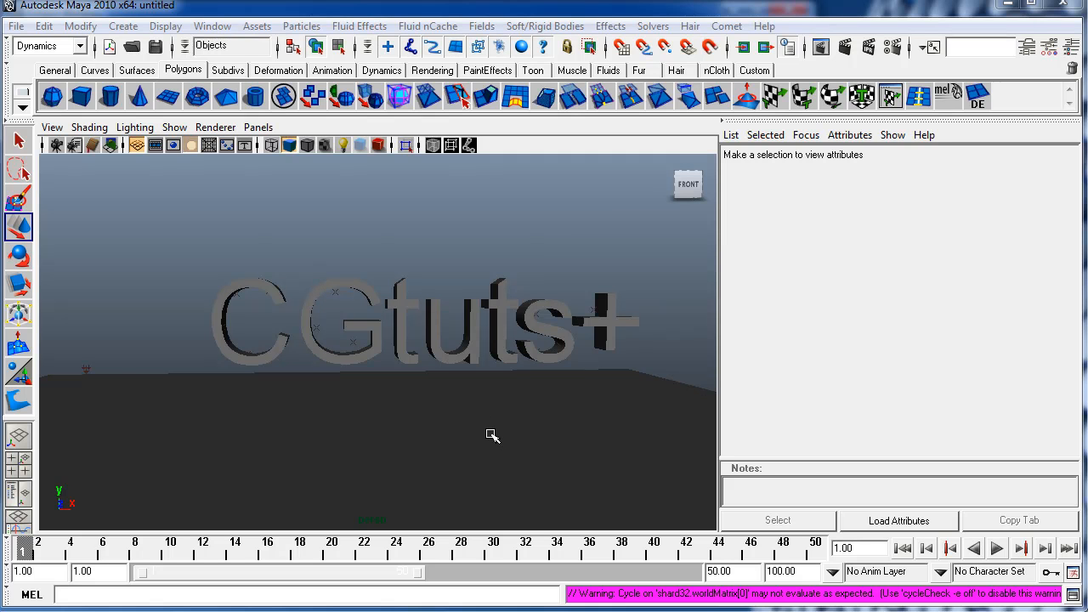
Step: Create a polygon cube above the ground plane beneath the CGtuts+ lettering
left_click(486, 424)
right_click_drag(505, 409, 432, 393, "alt")
left_click_drag(432, 392, 413, 322, "alt")
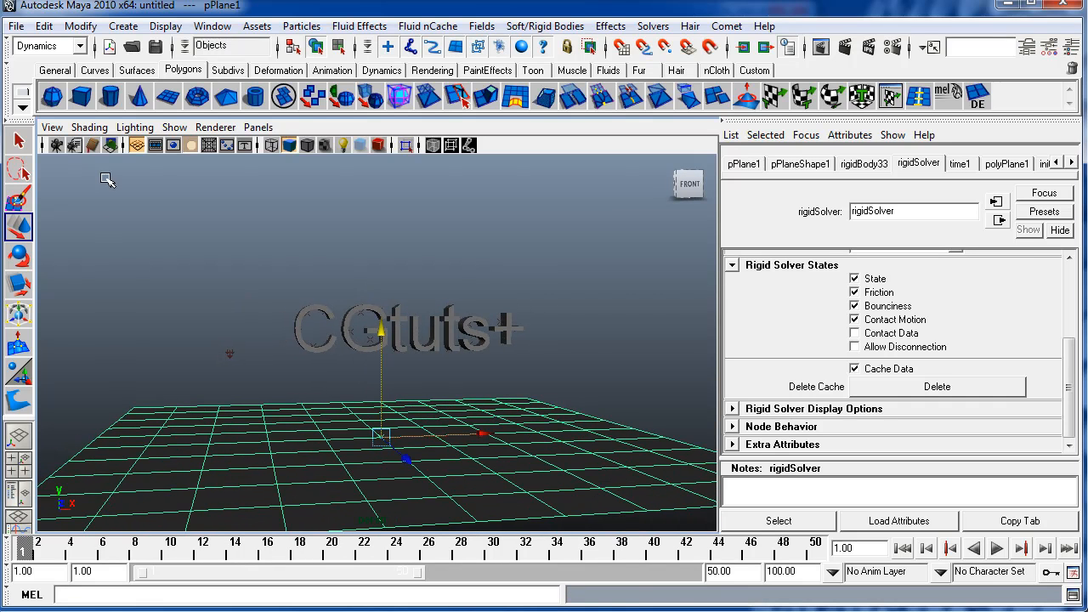
left_click(81, 99)
left_click_drag(371, 354, 513, 350)
Step: Scale the cube uniformly to about 2.7 and position it on the ground beneath the middle of the lettering
left_click_drag(410, 293, 441, 350, "alt")
key("r")
left_click_drag(443, 430, 493, 406)
key("w")
key("r")
left_click_drag(420, 428, 399, 428)
key("w")
left_click_drag(414, 387, 544, 381)
scroll(544, 381, "down", 3)
Step: Make the cube a passive rigid body
left_click(545, 25)
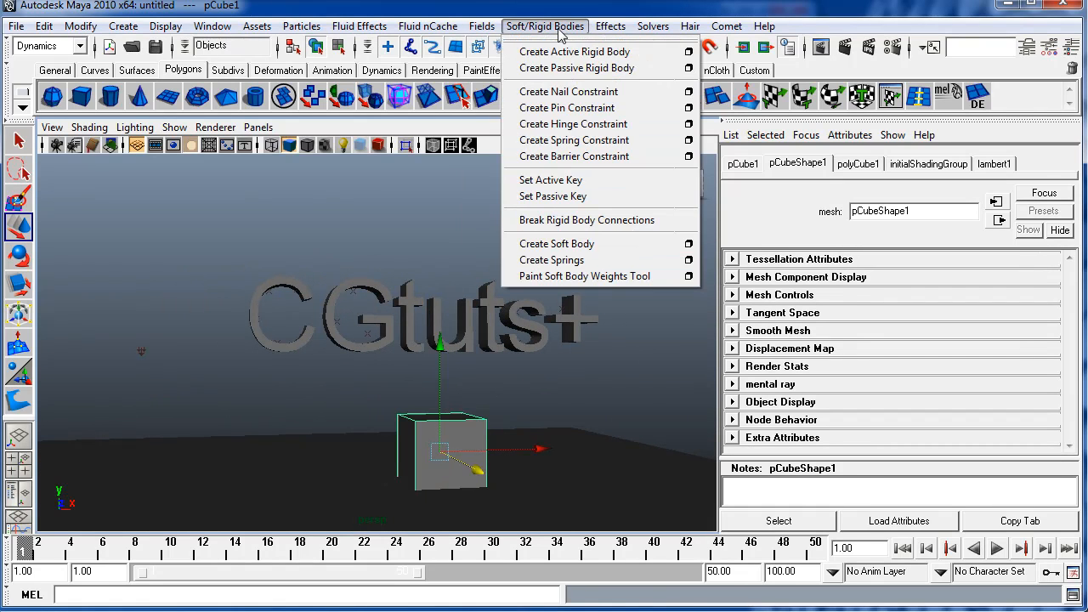
left_click(578, 70)
scroll(418, 312, "down", 3)
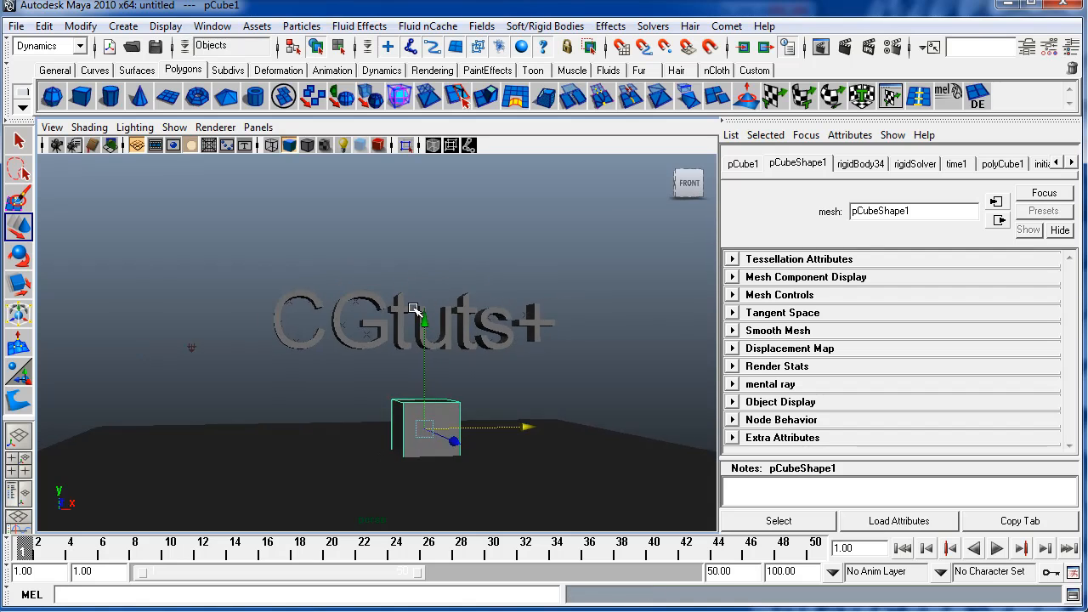
Step: Display the rigid solver's attributes from the second t's shard and play the timeline to cache the collision with the cube
scroll(476, 322, "up", 4)
left_click_drag(549, 329, 522, 330, "alt")
scroll(476, 361, "down", 1)
left_click(491, 312)
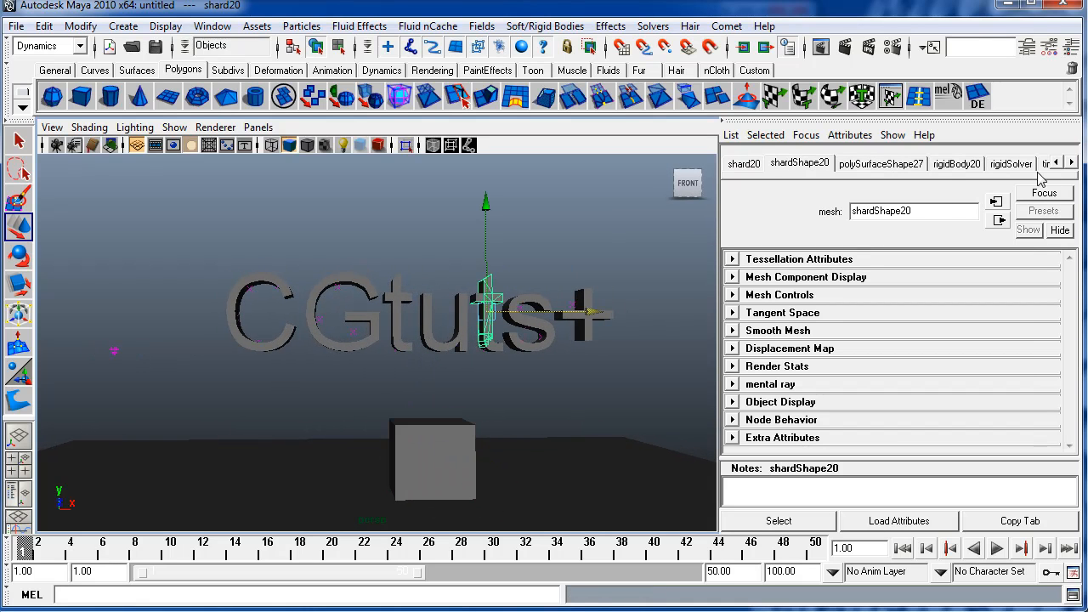
key("ctrl+a")
key("ctrl+a")
left_click(1071, 165)
left_click(1071, 165)
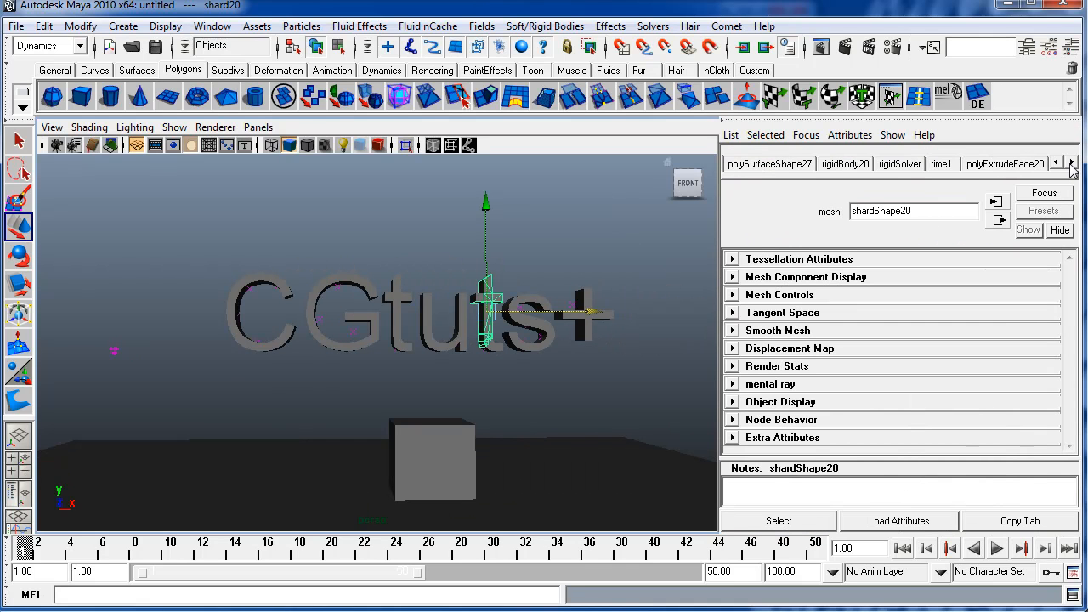
left_click(900, 163)
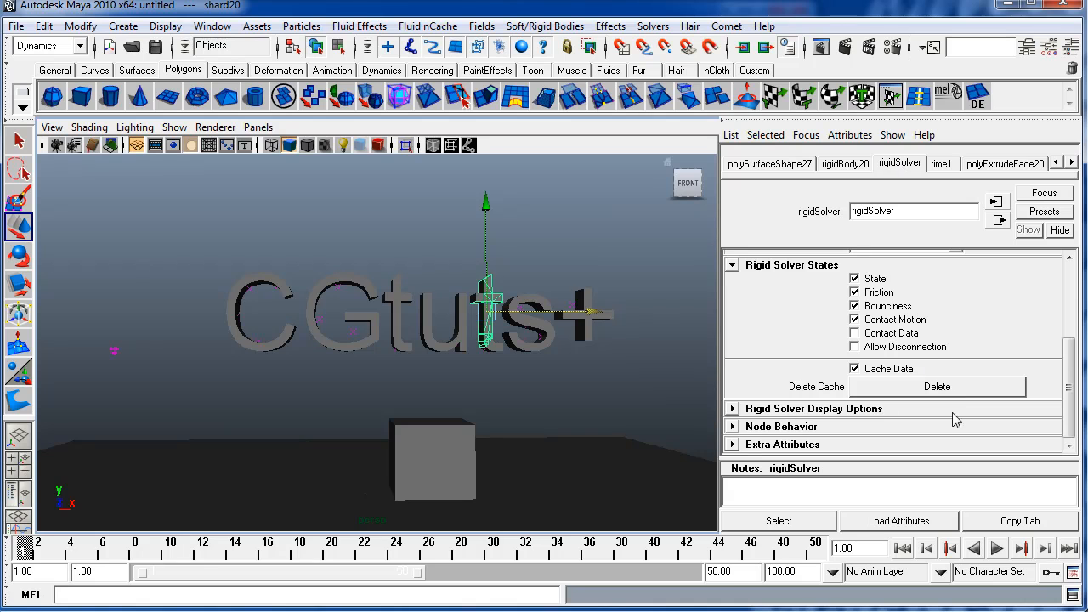
left_click_drag(395, 459, 500, 457, "alt")
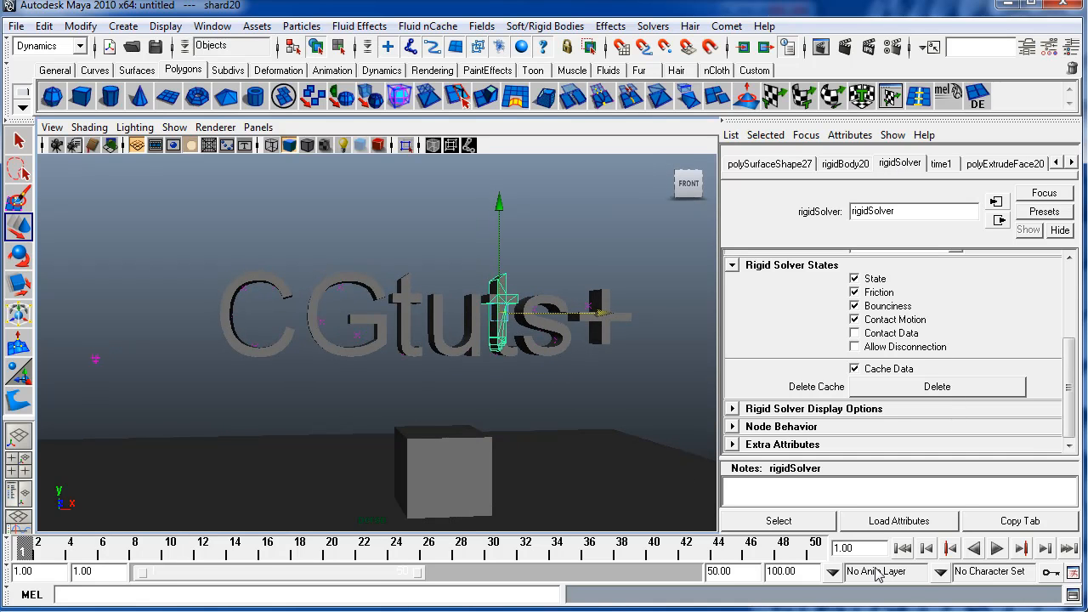
left_click(998, 551)
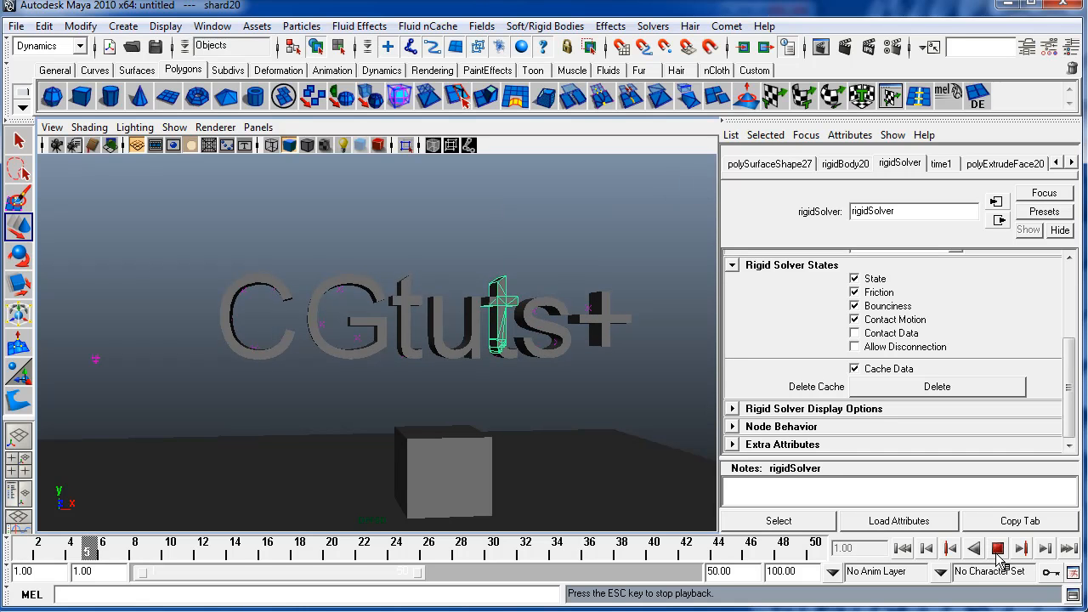
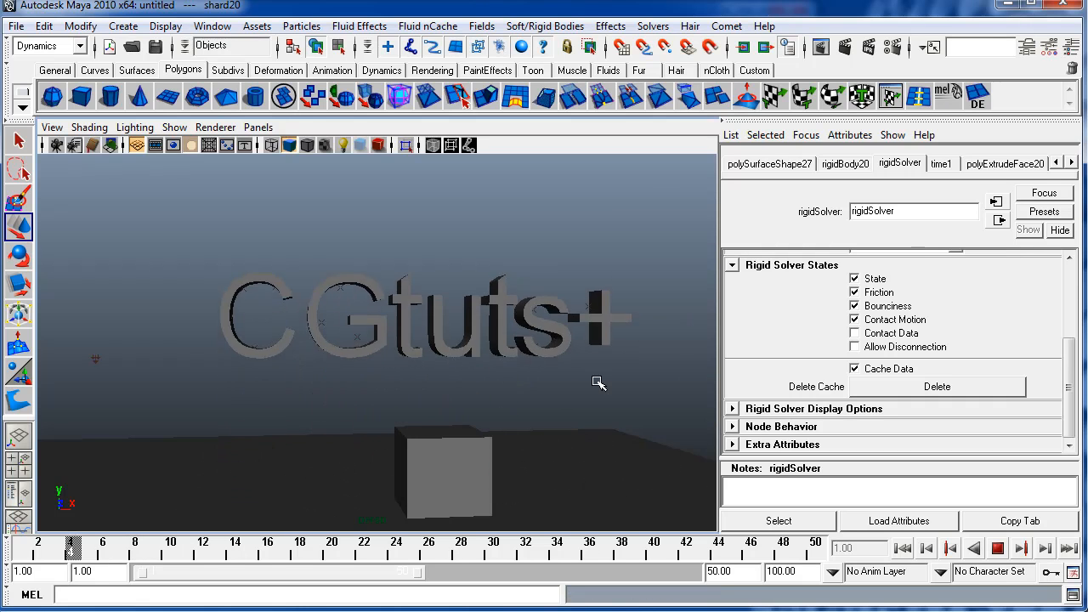
Step: Set the playback speed to Real-time [24 fps] and save the preferences
left_click(1073, 573)
left_click(485, 367)
left_click(476, 398)
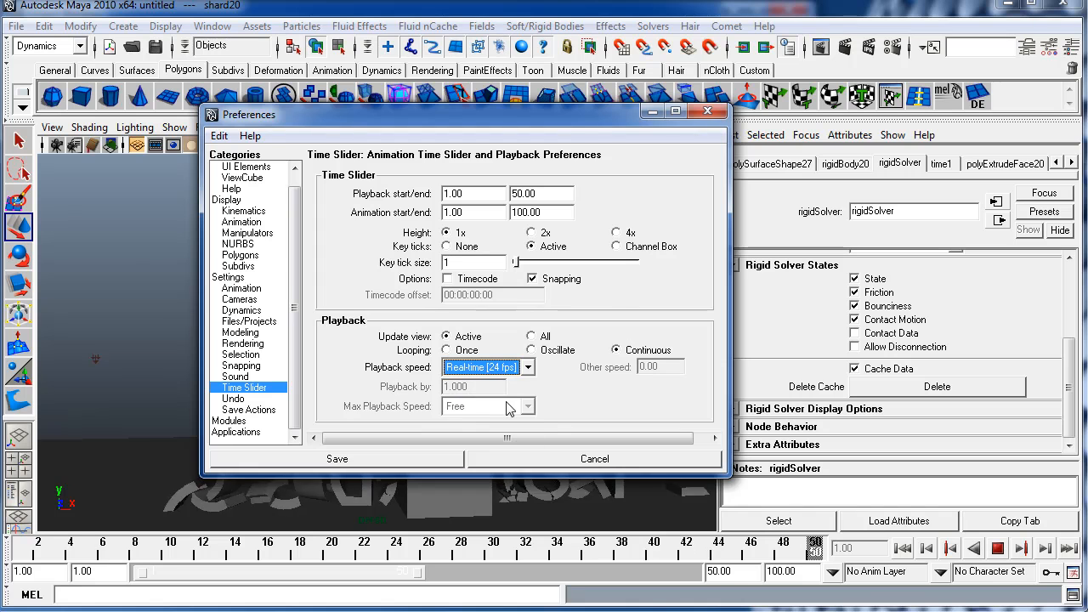
left_click(336, 459)
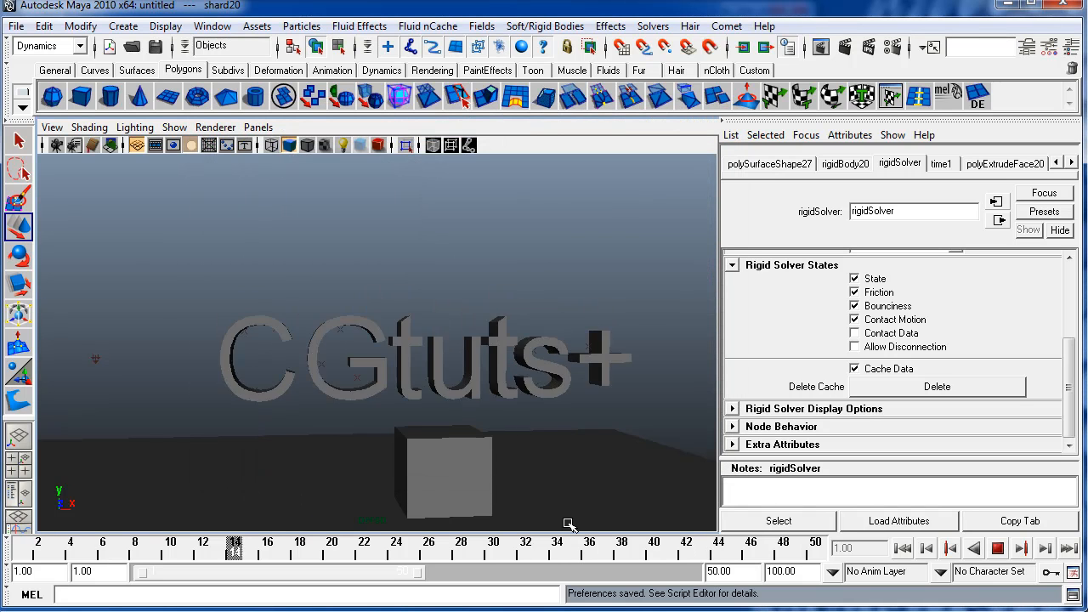
Step: Examine the shards falling onto the cube from several angles, stop the playback and return to frame 1
right_click_drag(604, 488, 488, 417, "alt")
left_click_drag(488, 417, 456, 391, "alt")
right_click_drag(456, 392, 625, 423, "alt")
left_click_drag(625, 424, 561, 416, "alt")
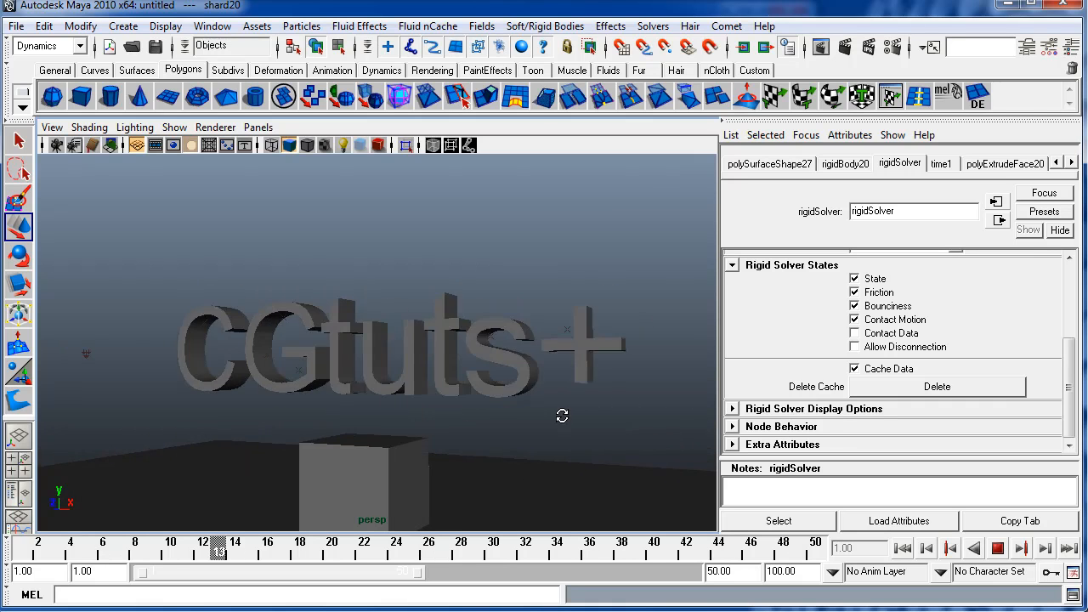
middle_click_drag(647, 405, 558, 336, "alt")
left_click_drag(558, 336, 613, 418, "alt")
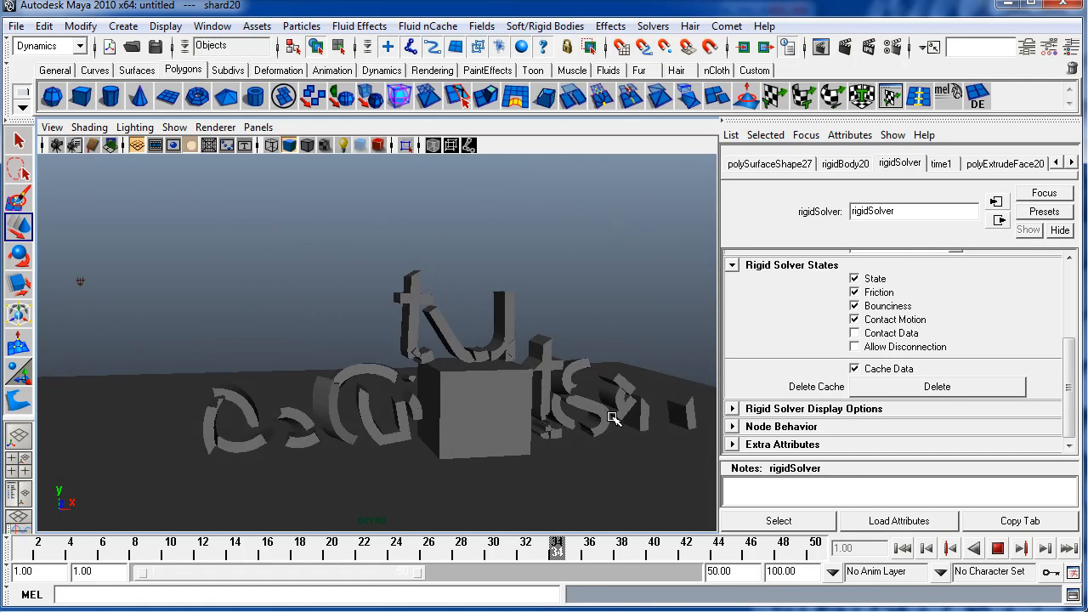
left_click(1000, 553)
left_click(903, 551)
right_click_drag(512, 407, 467, 388, "alt")
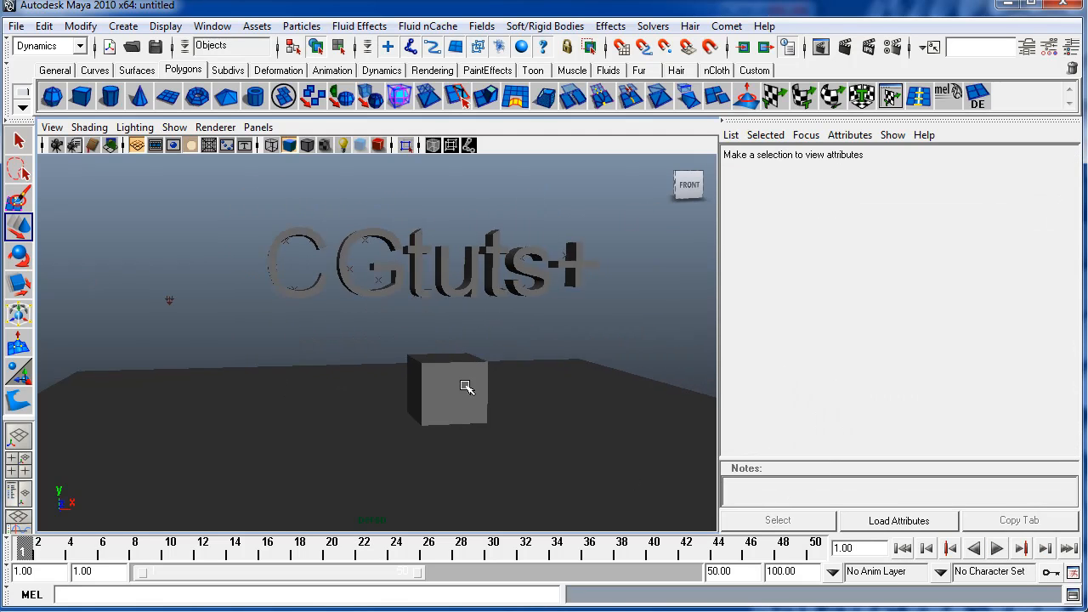
left_click_drag(467, 389, 450, 376, "alt")
right_click_drag(450, 377, 467, 377, "alt")
left_click(467, 379)
left_click_drag(467, 379, 481, 408, "alt")
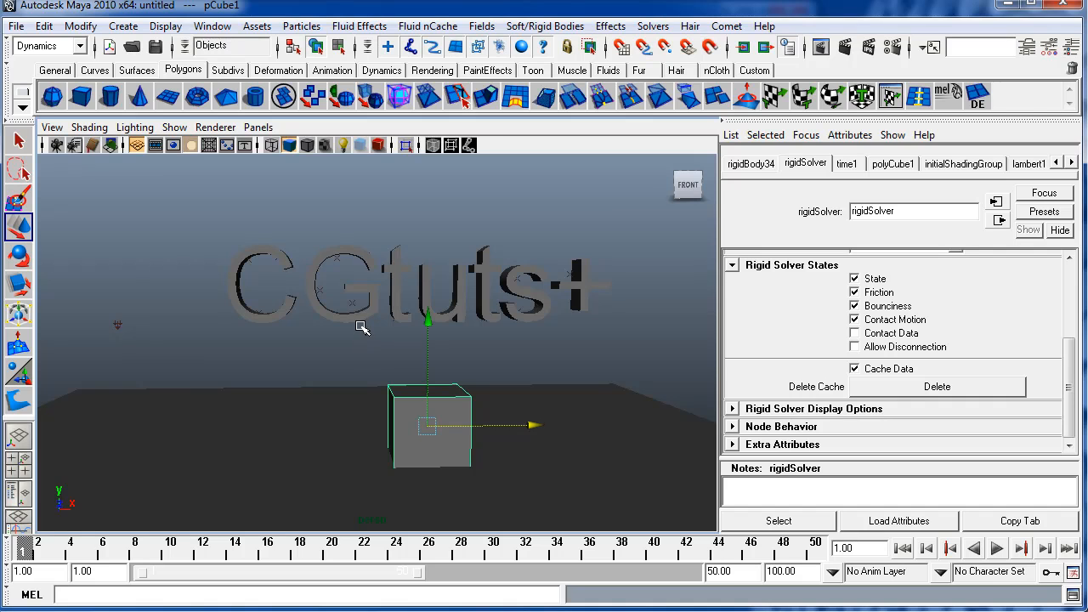
left_click(481, 26)
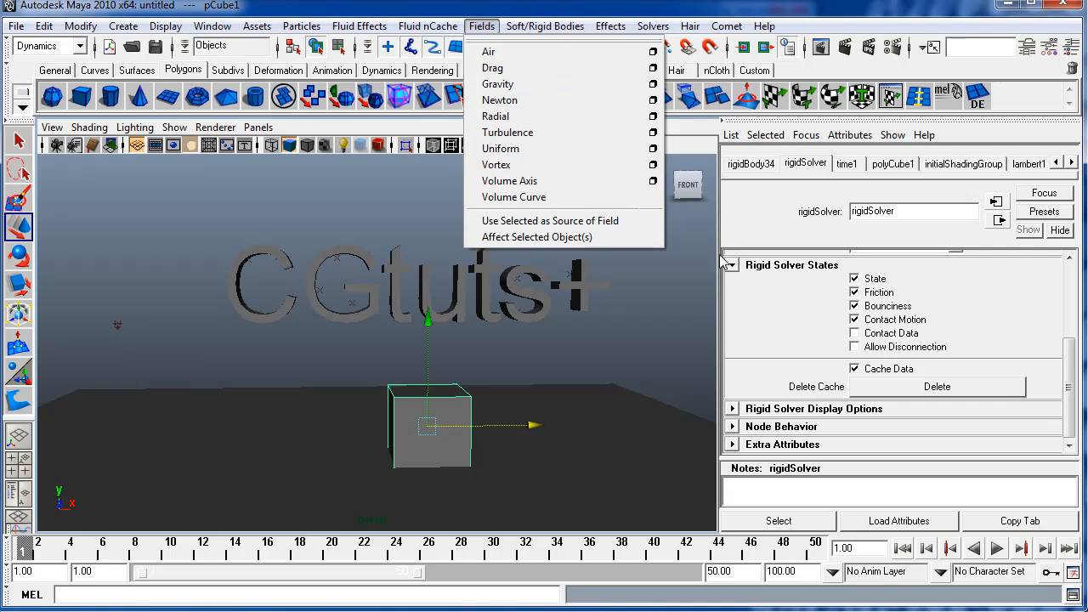
left_click(278, 238)
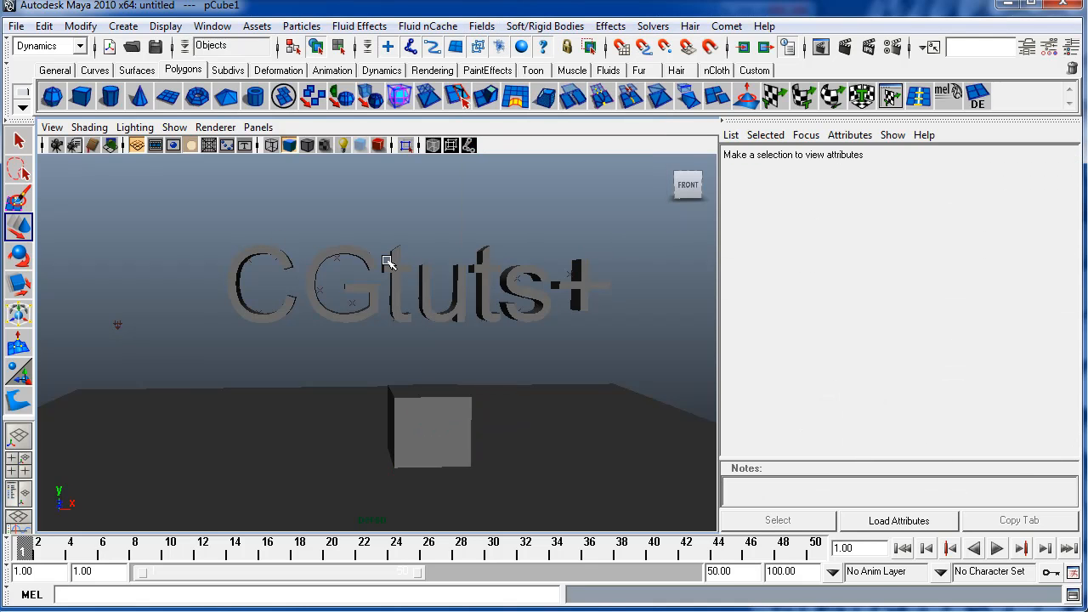
Step: Raise the cube off the ground and move it to a starting position behind the lettering
left_click(452, 426)
left_click_drag(448, 430, 381, 386, "alt")
left_click_drag(314, 300, 593, 248)
left_click_drag(201, 220, 479, 388, "alt")
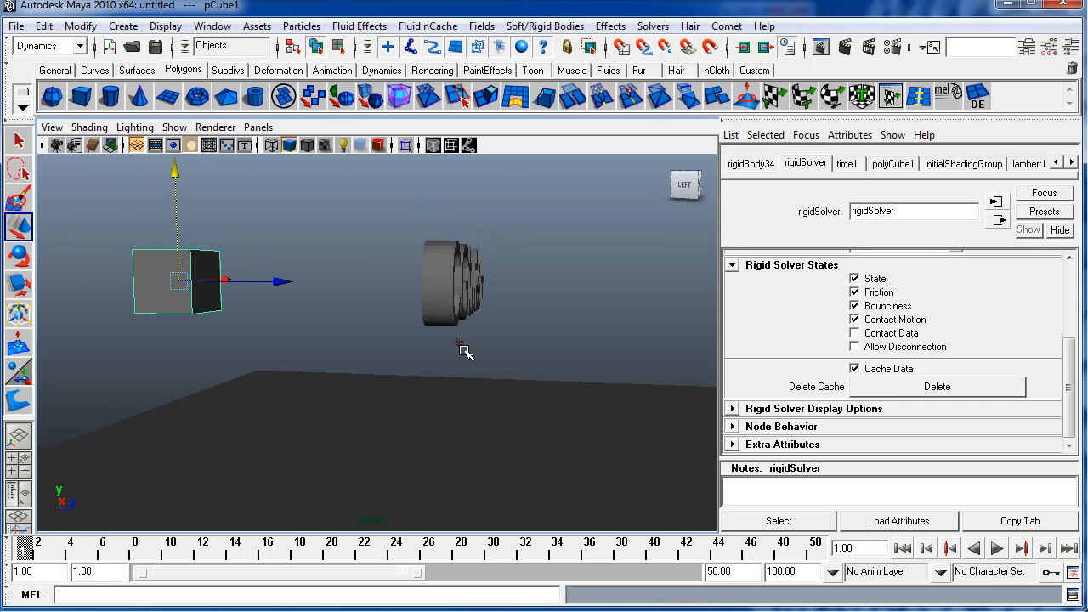
Step: Delete the gravity field from the scene
left_click(464, 351)
left_click(461, 343)
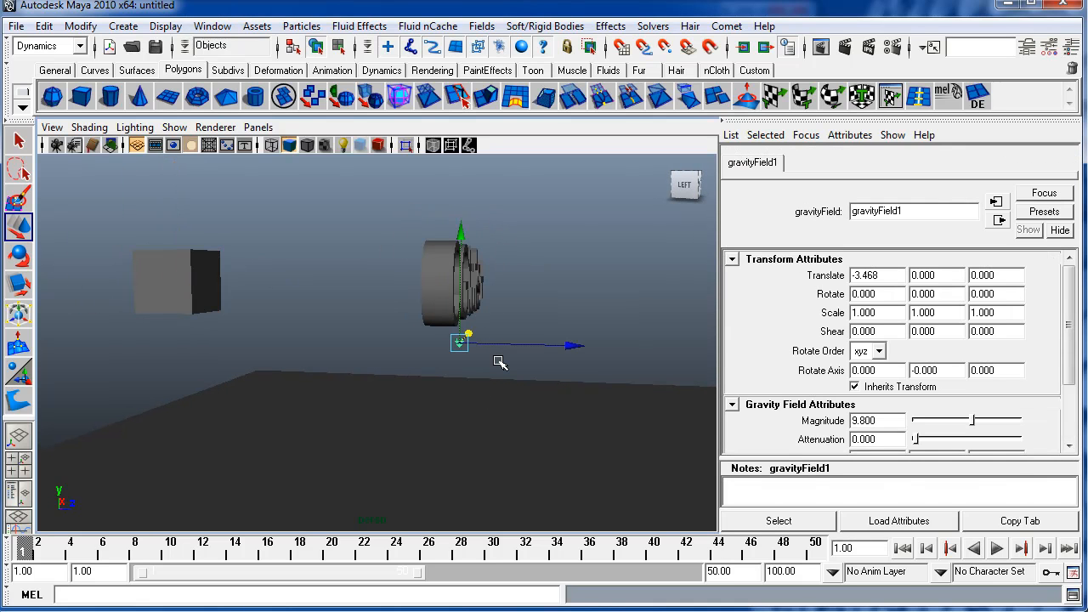
key("Delete")
Step: Test the playback without gravity, clearing the rigid solver's cache and scrubbing through the first frames
left_click_drag(498, 359, 330, 323, "alt")
left_click(266, 318)
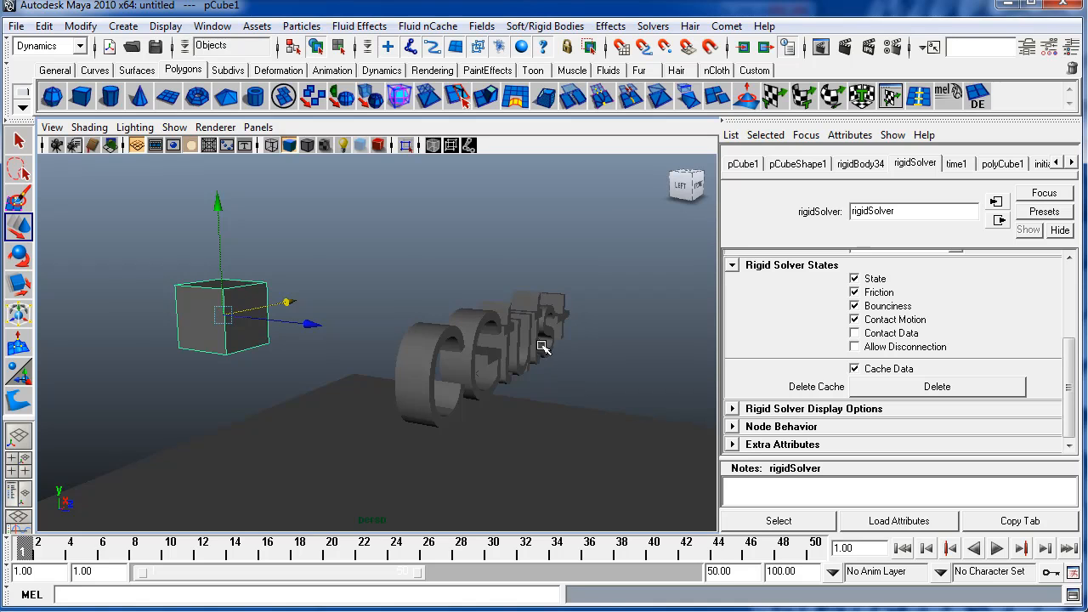
left_click_drag(529, 349, 440, 332, "alt")
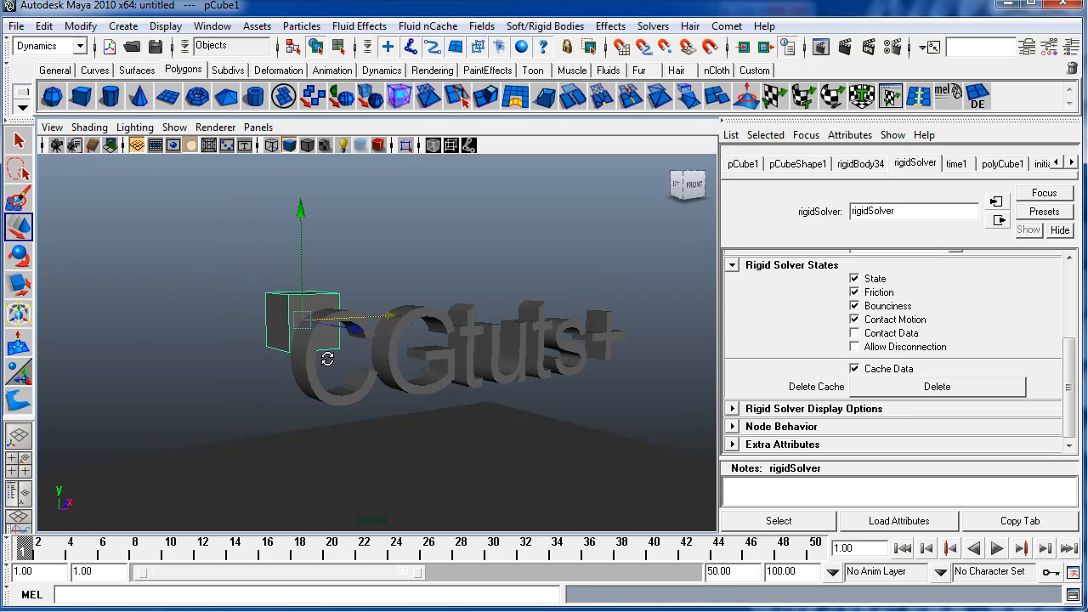
left_click_drag(327, 360, 281, 361, "alt")
key("alt+v")
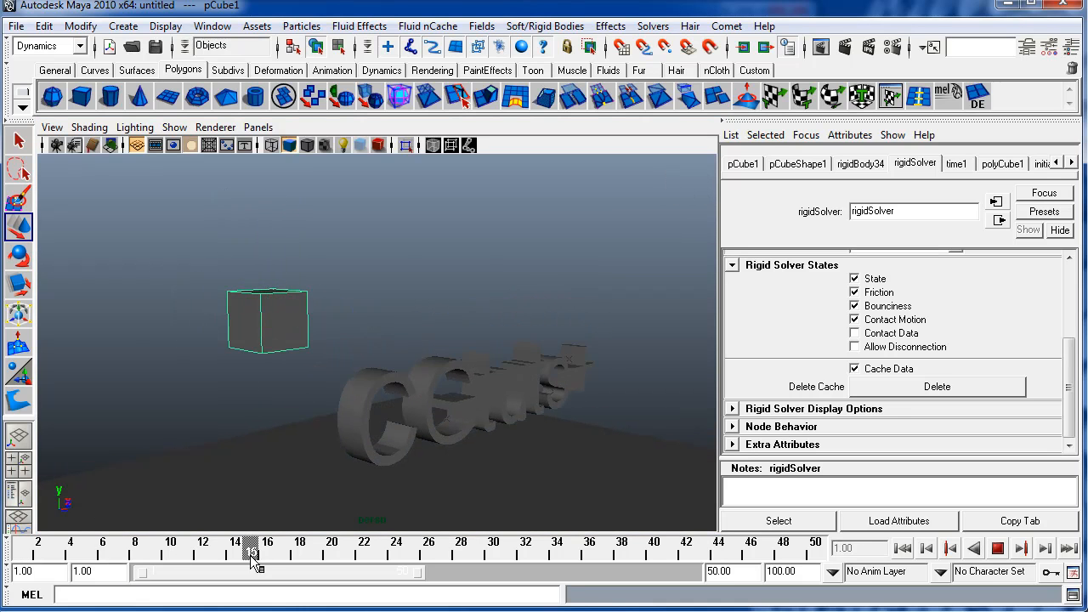
key("alt+v")
left_click_drag(224, 452, 491, 389, "alt")
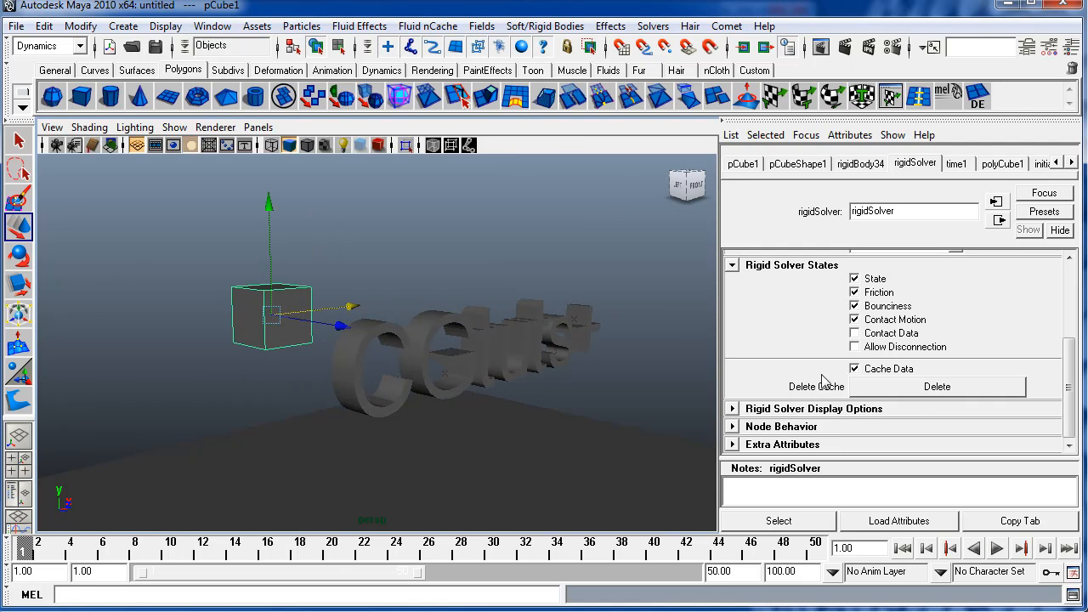
left_click_drag(54, 545, 127, 554)
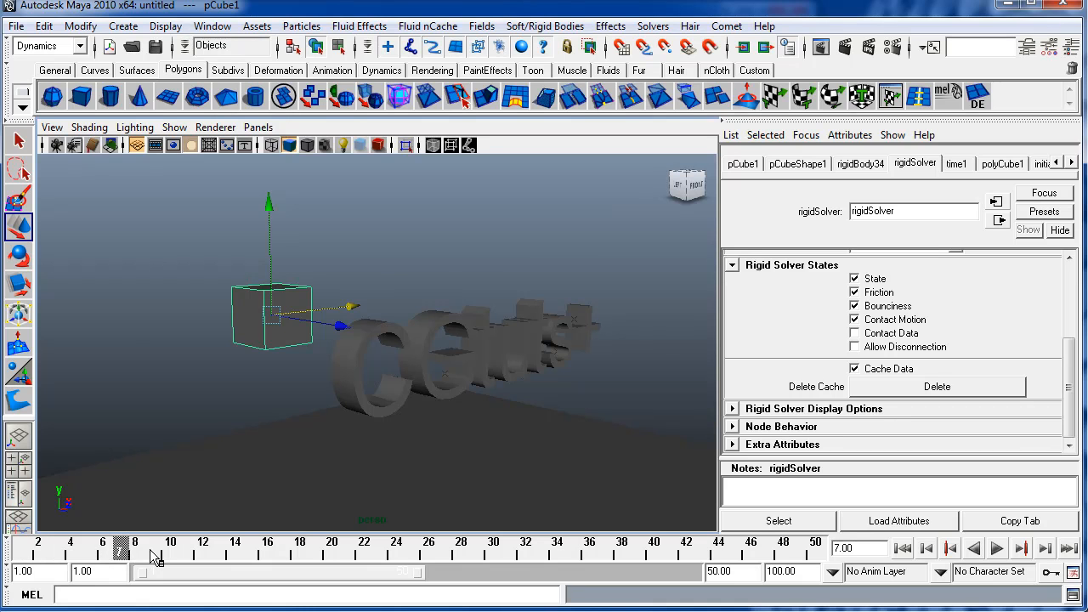
Step: Set the rigid solver's start time to 200 through a shard of the letter s and test the playback from frame 1
left_click(568, 340)
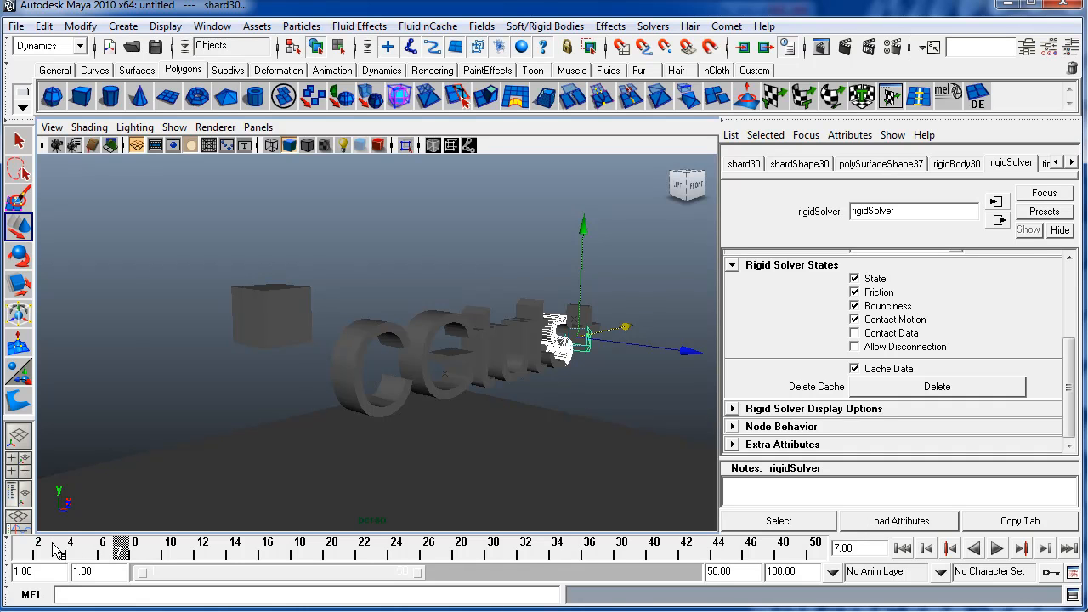
left_click(902, 549)
left_click_drag(1066, 389, 1063, 290)
left_click_drag(888, 332, 822, 325)
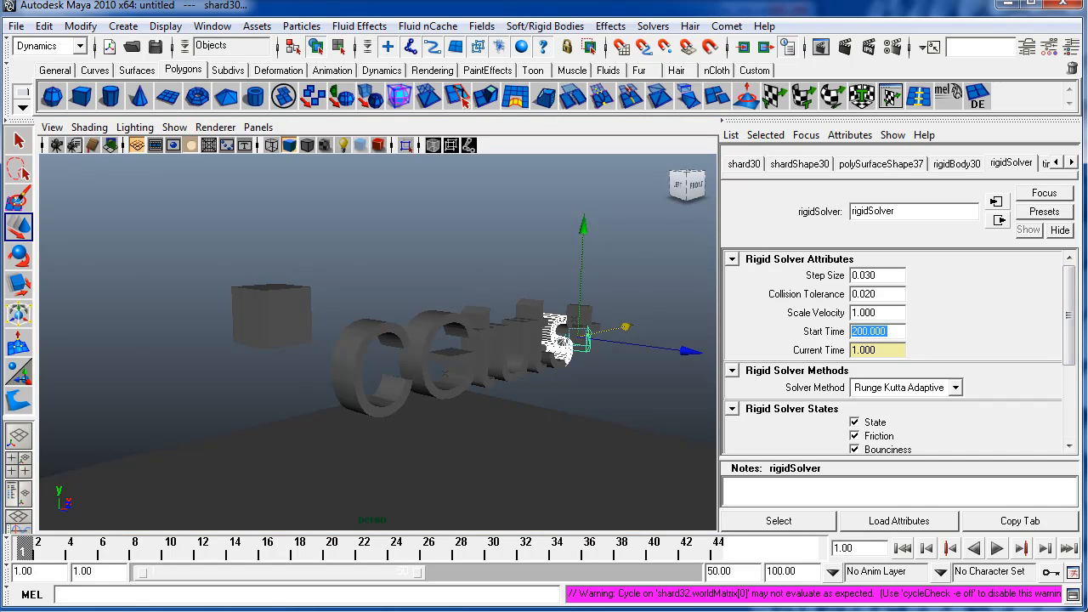
key("alt+v")
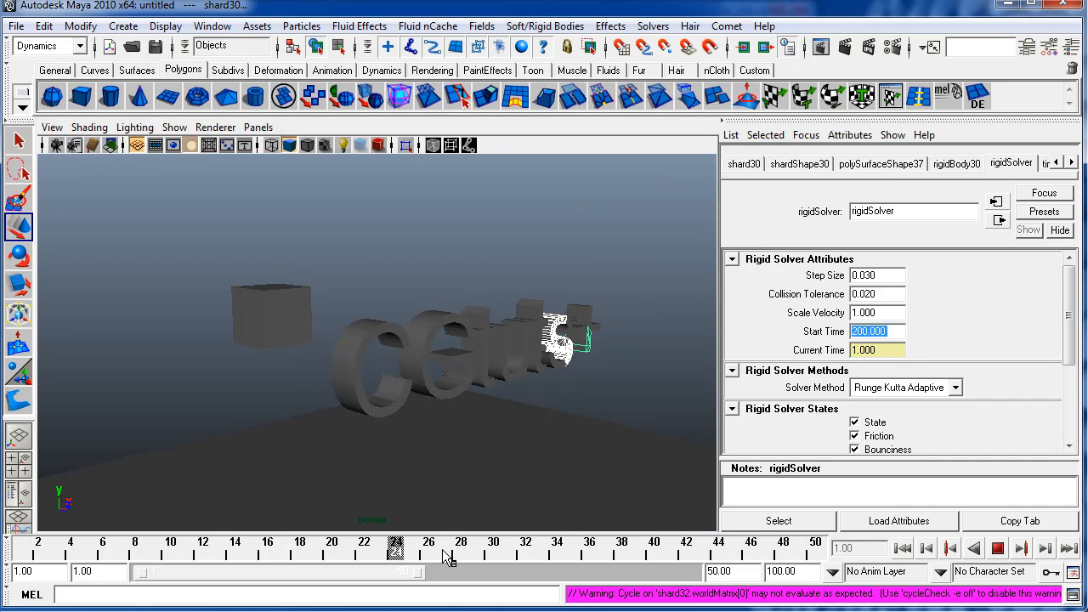
key("Escape")
Step: Animate the cube from behind the lettering at frame 1 to a position in front of it at frame 30
left_click(298, 293)
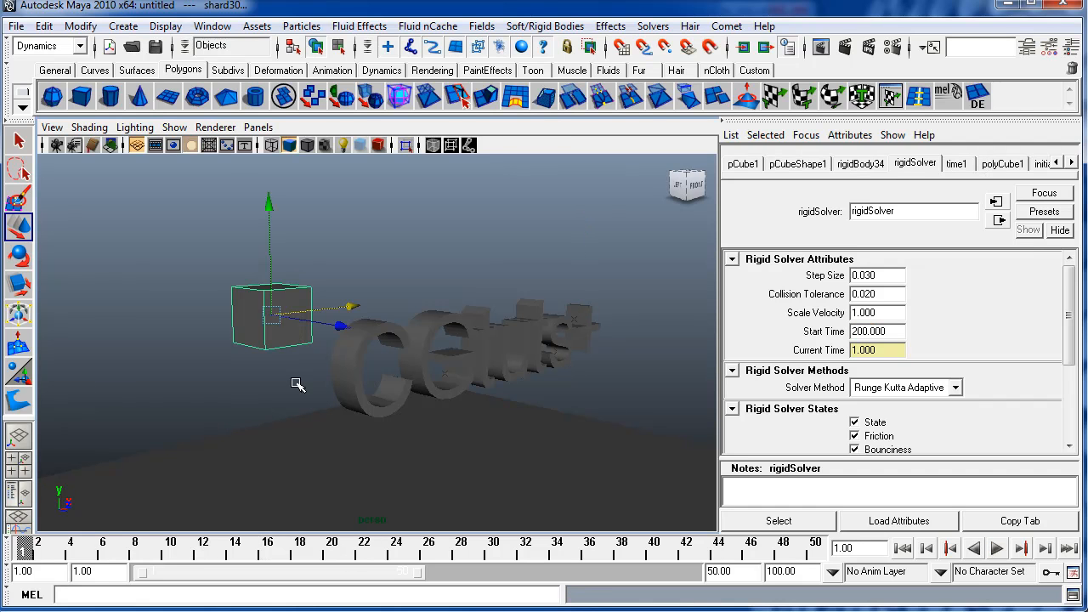
key("alt+v")
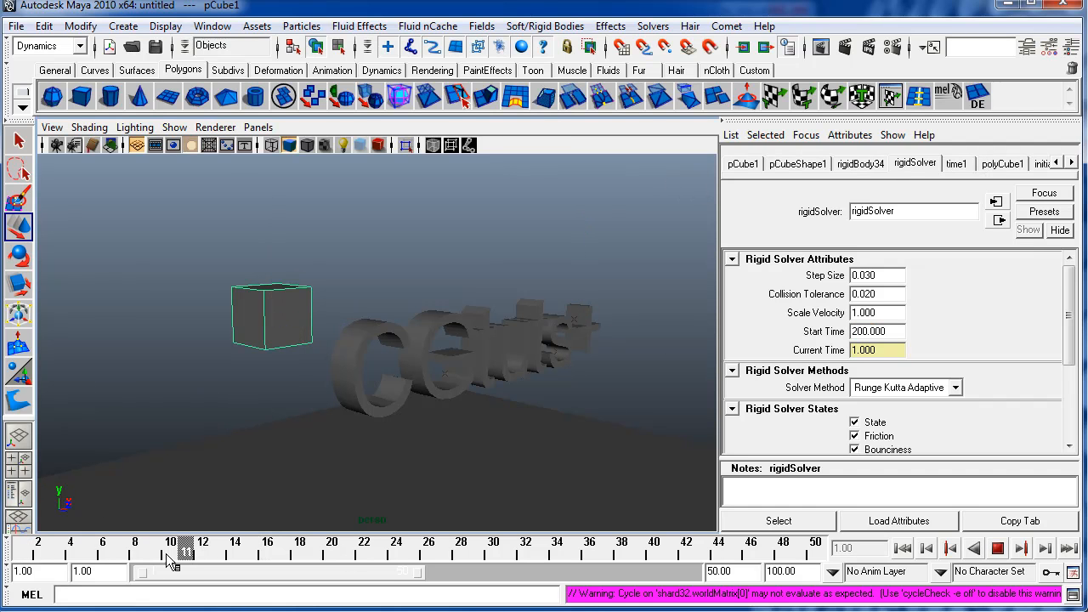
left_click(495, 555)
left_click_drag(346, 334, 919, 435)
right_click_drag(627, 363, 459, 357, "alt")
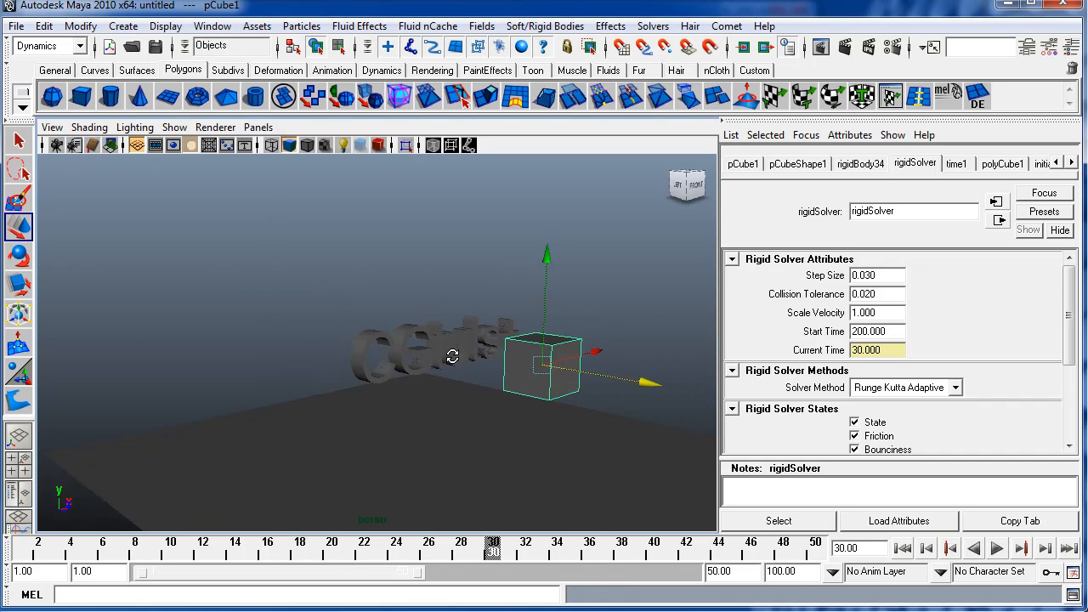
left_click_drag(452, 357, 408, 358, "alt")
right_click_drag(385, 402, 459, 425, "alt")
Step: Scrub the timeline back to frame 1 to check the cube's path through the lettering
mouse_move(500, 545)
left_mouse_down()
mouse_move(326, 548)
mouse_move(352, 564)
left_mouse_up()
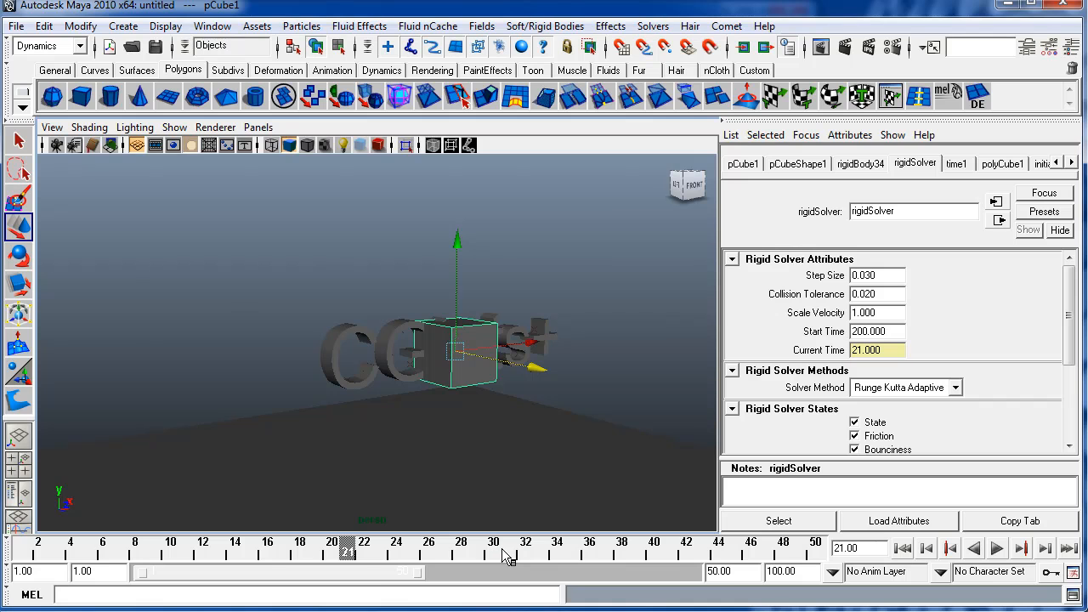
left_click_drag(344, 554, 20, 553)
right_click_drag(342, 347, 480, 346, "alt")
middle_click_drag(481, 180, 483, 223, "alt")
Step: Open the Graph Editor for the cube and display its Translate X, Y and Z curves together
key("ctrl+a")
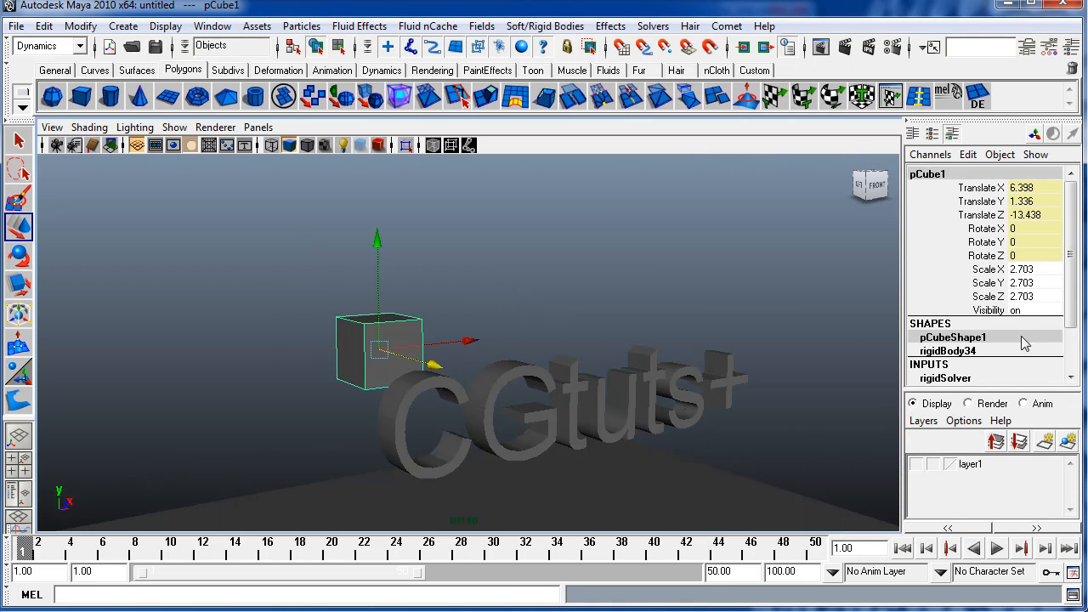
left_click(206, 24)
mouse_move(281, 84)
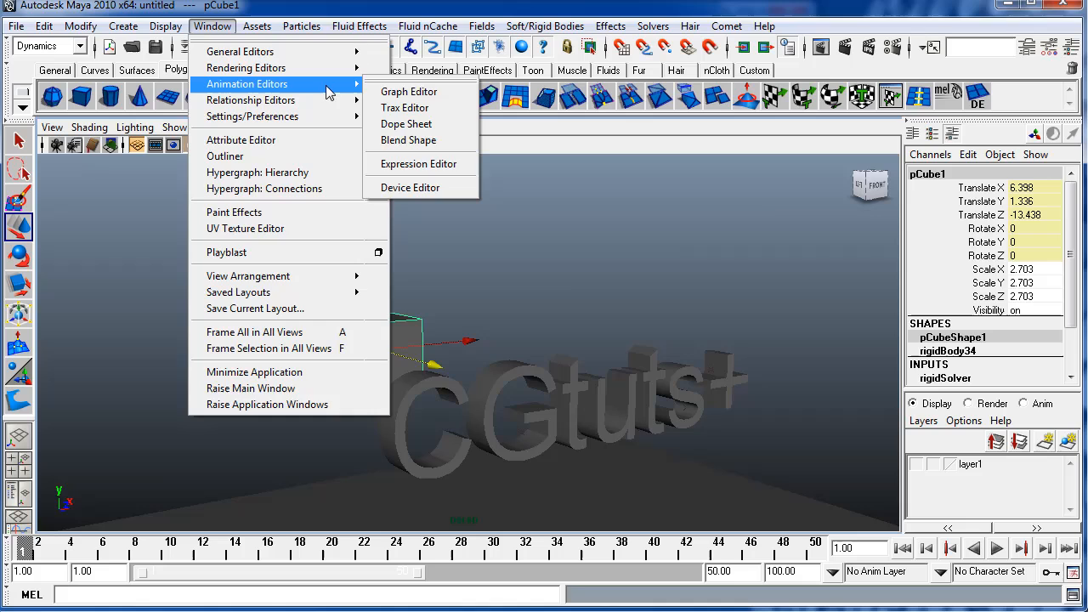
left_click(428, 93)
left_click(349, 207)
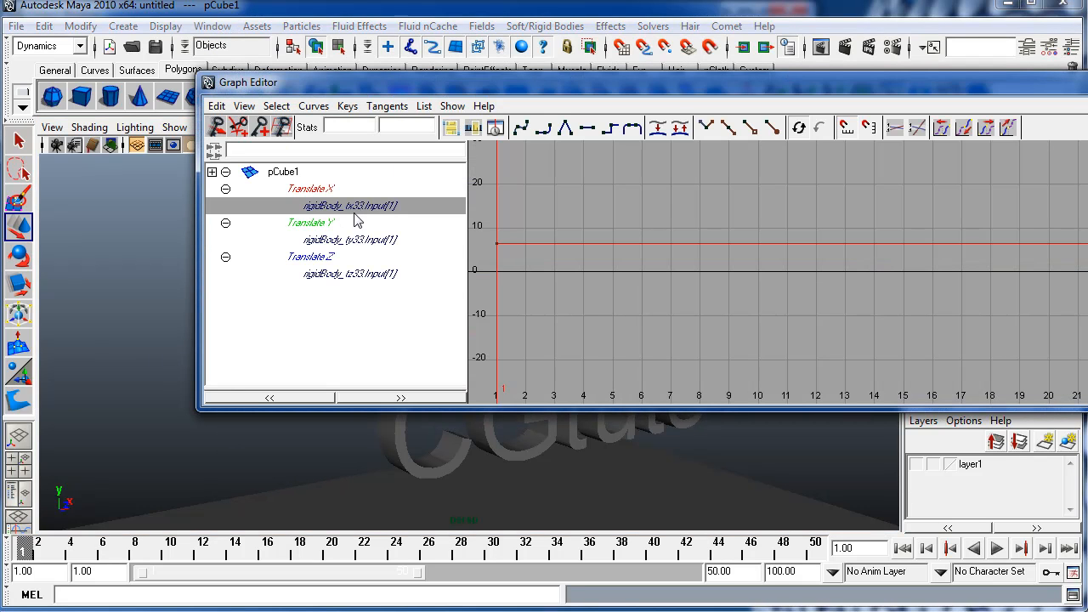
left_click(377, 241, "shift")
left_click(388, 275, "shift")
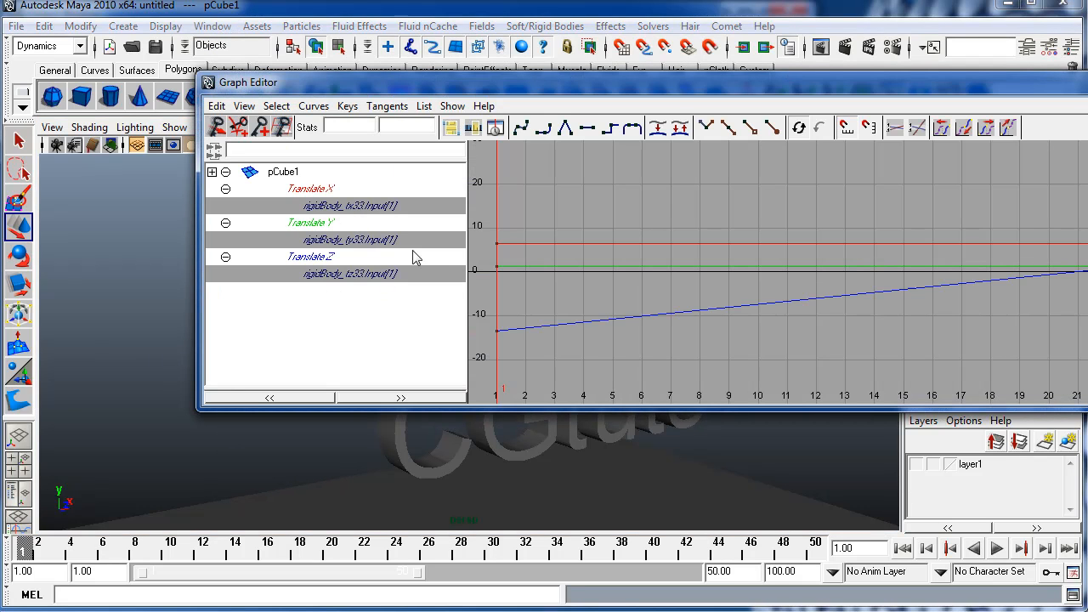
left_click(457, 126)
scroll(738, 240, "down", 6)
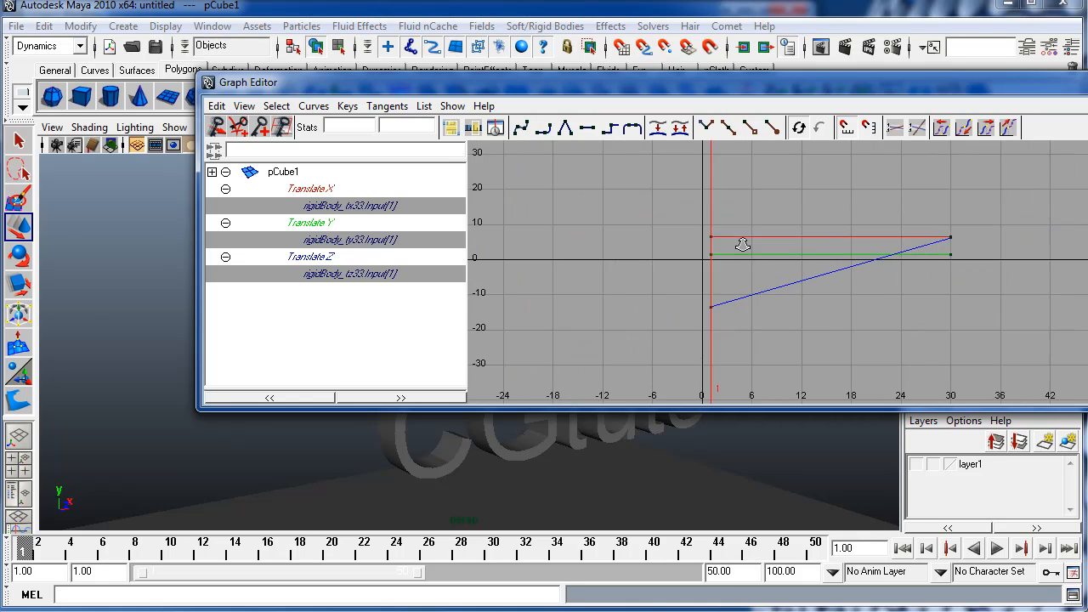
left_click(938, 243)
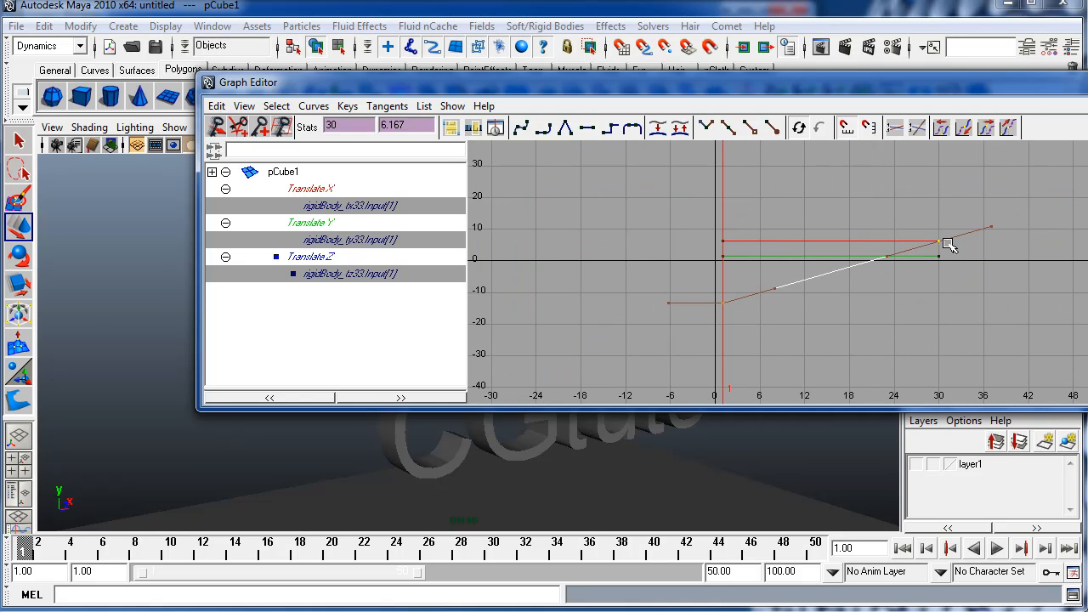
middle_click_drag(943, 234, 948, 217)
key("ctrl+z")
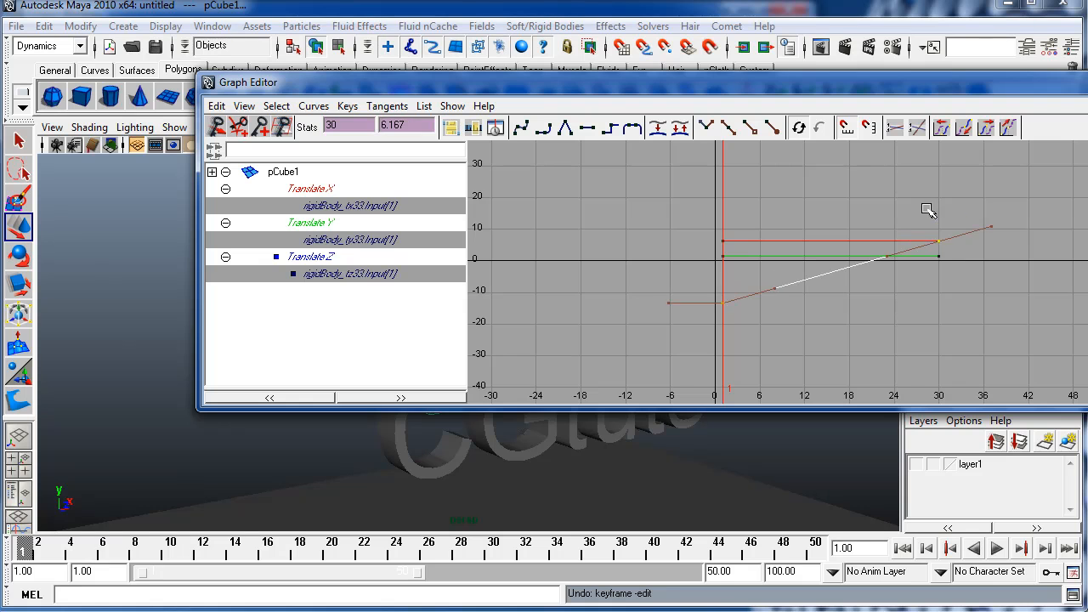
Step: Raise the cube's three translate keys at frame 30, bringing Translate Z to 9.929, and play back the motion
left_click_drag(959, 278, 957, 277)
middle_click_drag(947, 240, 953, 238)
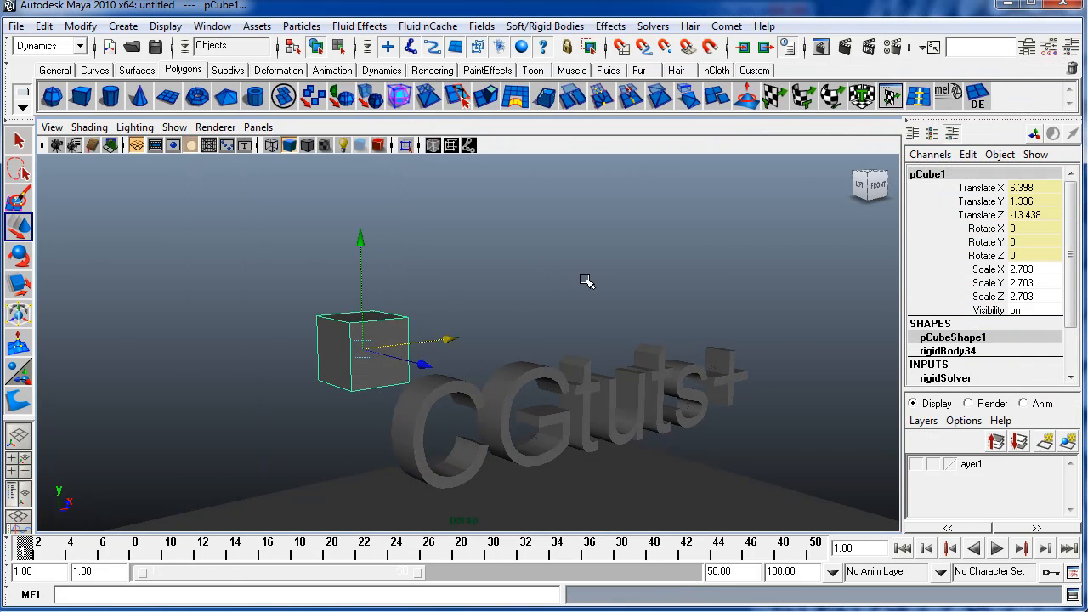
middle_click_drag(587, 280, 604, 251, "alt")
scroll(623, 219, "down", 2)
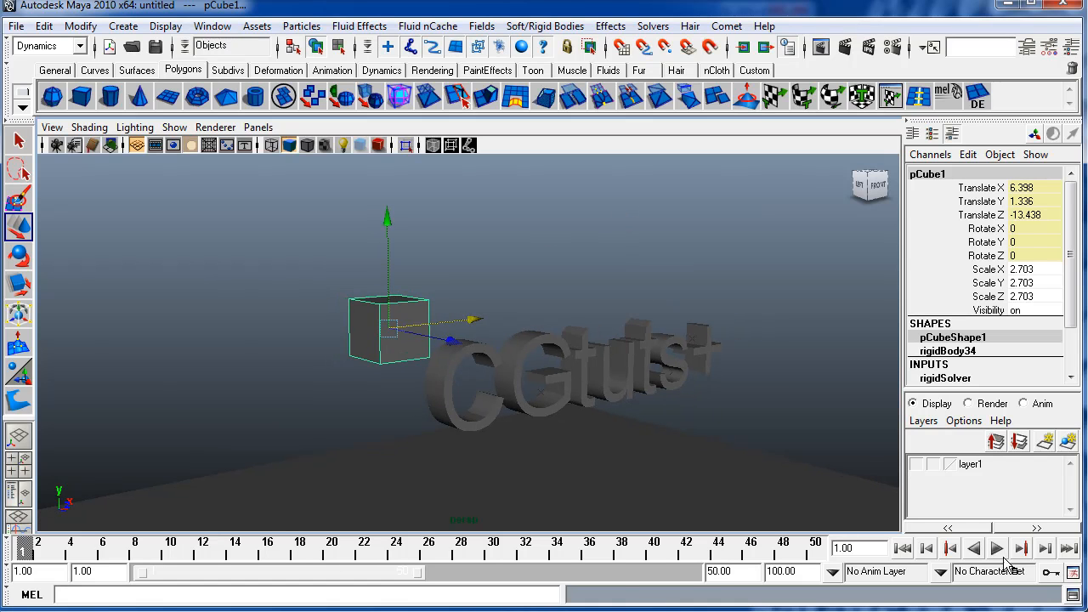
left_click(998, 549)
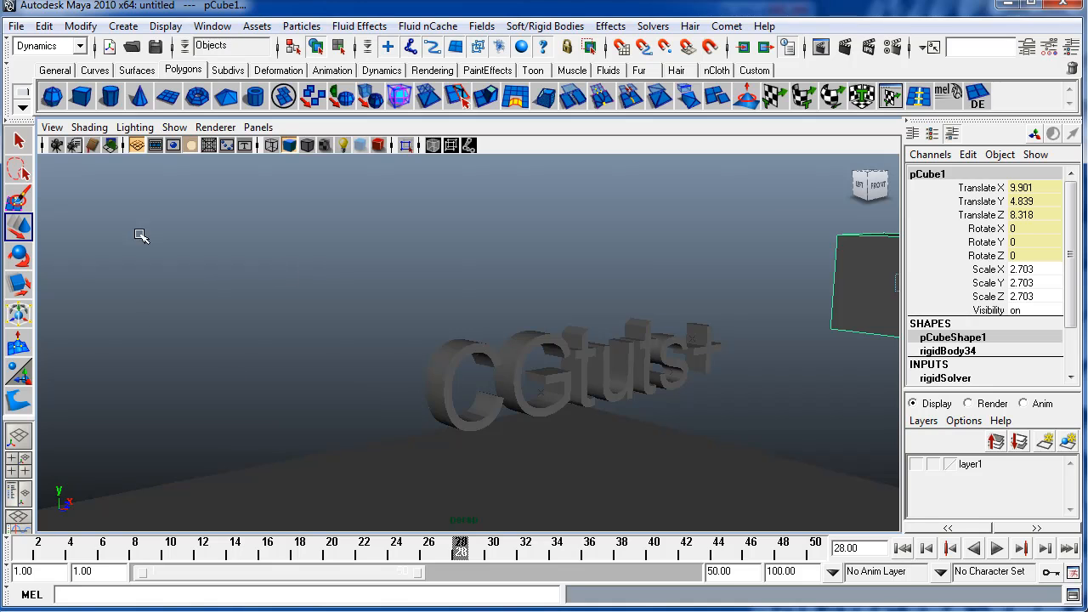
Step: Lower the cube's three translate keys at frame 30, bringing Translate Z to 5.361
left_click(534, 610)
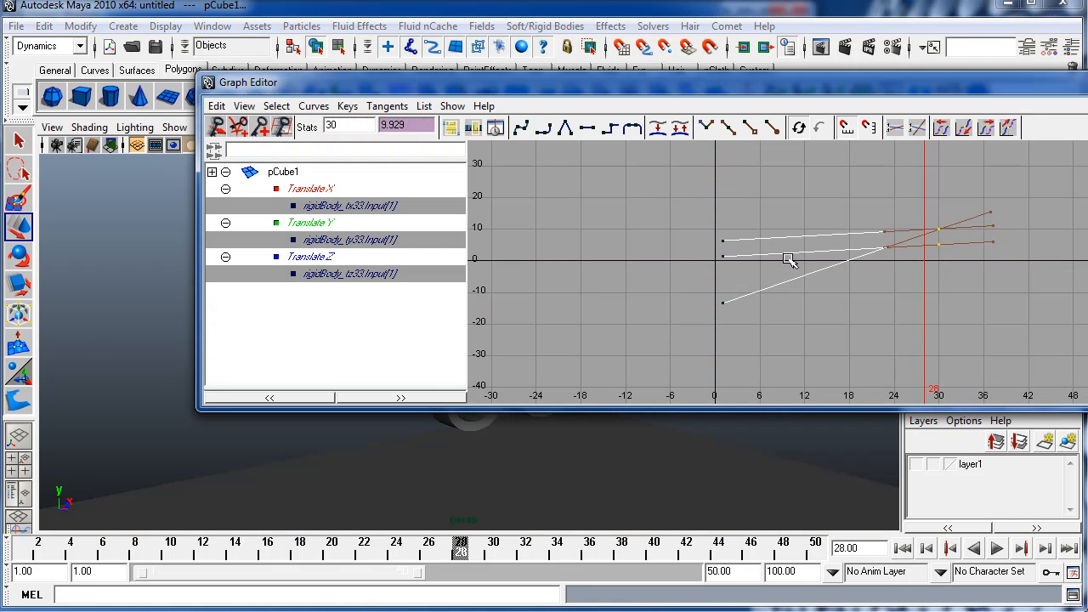
left_click_drag(959, 268, 958, 267)
middle_click_drag(943, 235, 935, 252)
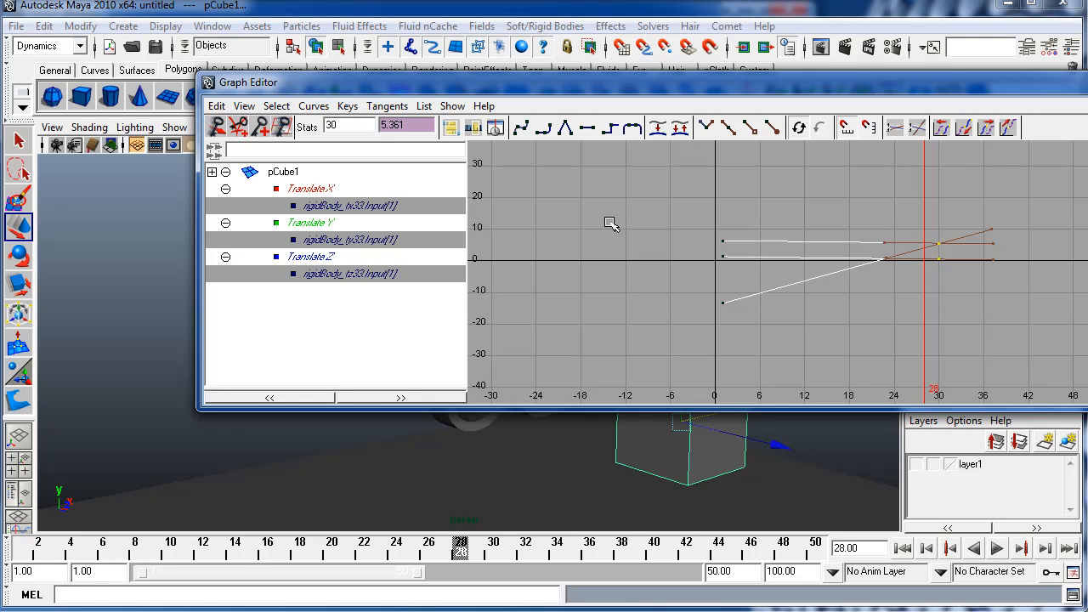
Step: Delete the cube's Translate X and Translate Y animation curves, keeping only the Translate Z motion
left_click_drag(665, 214, 767, 248)
left_click_drag(708, 229, 732, 269)
left_click_drag(884, 204, 983, 273)
left_click_drag(714, 230, 733, 269)
left_click(322, 175)
left_click(330, 191)
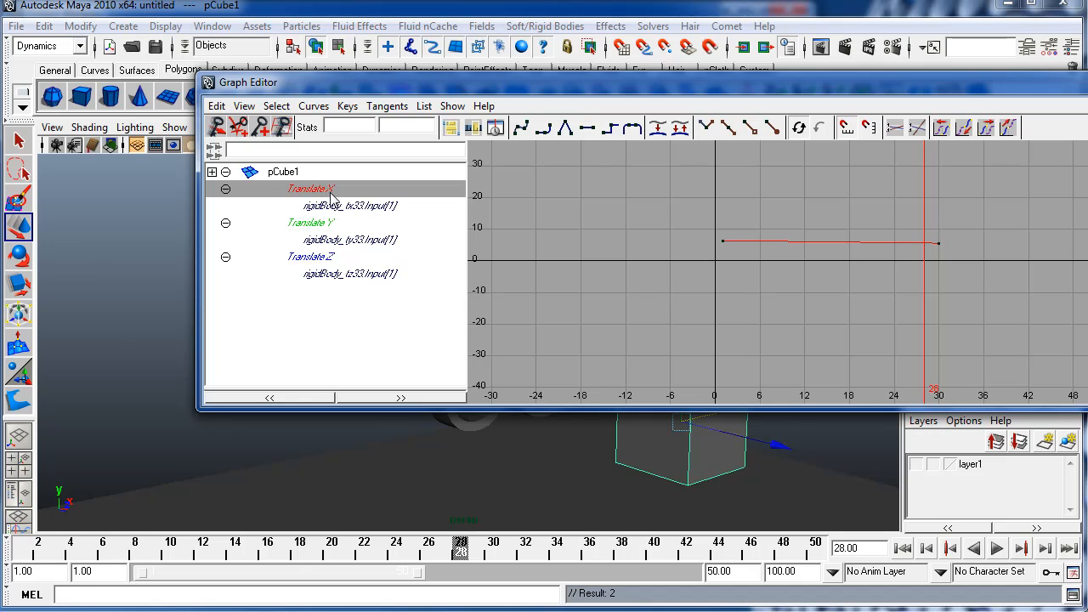
left_click(342, 206)
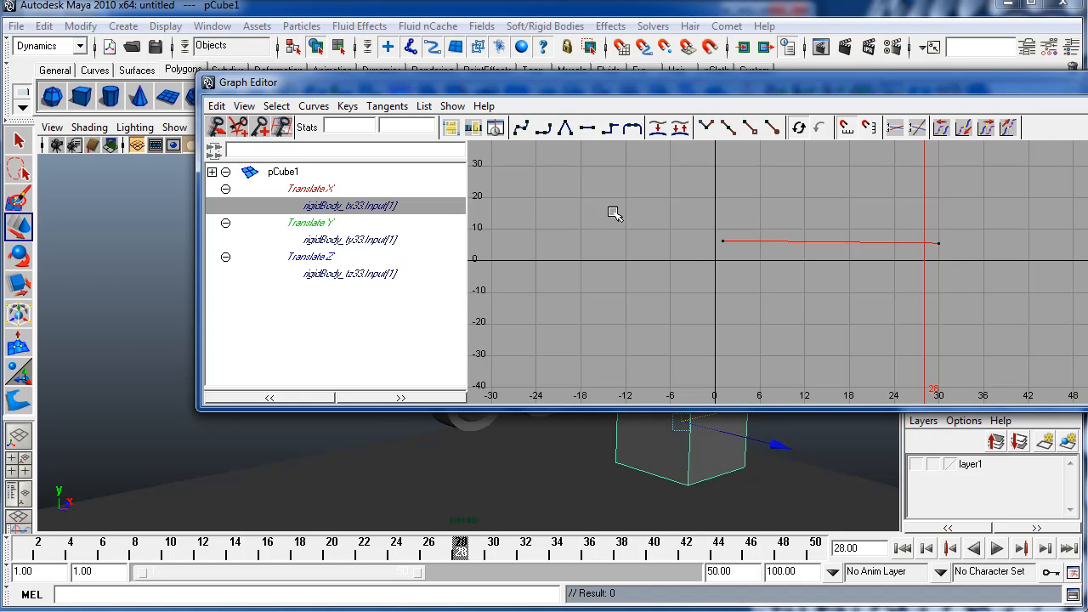
key("Delete")
left_click(355, 197)
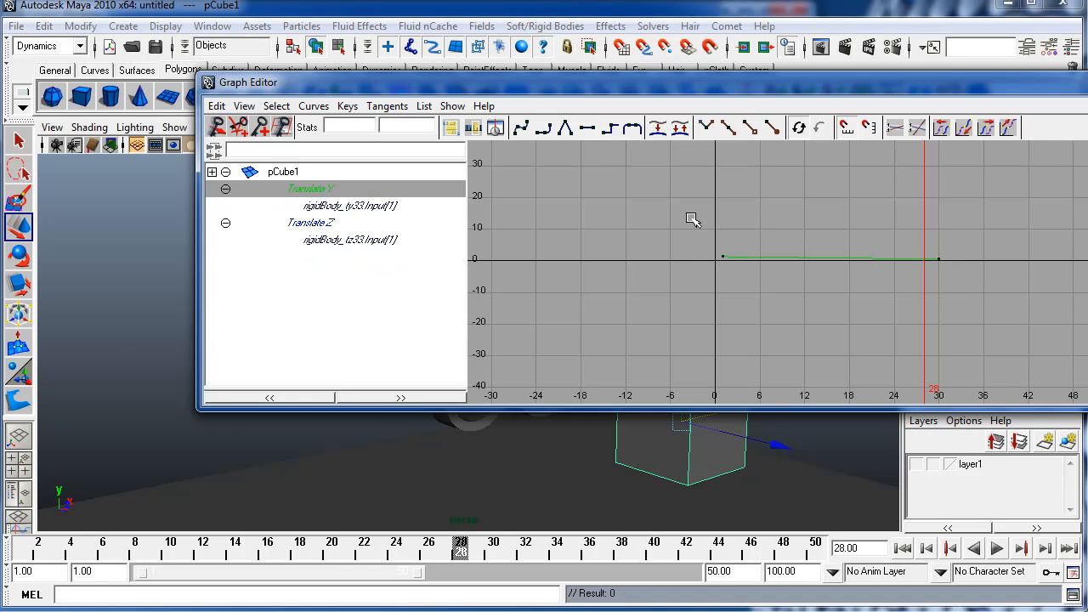
key("Delete")
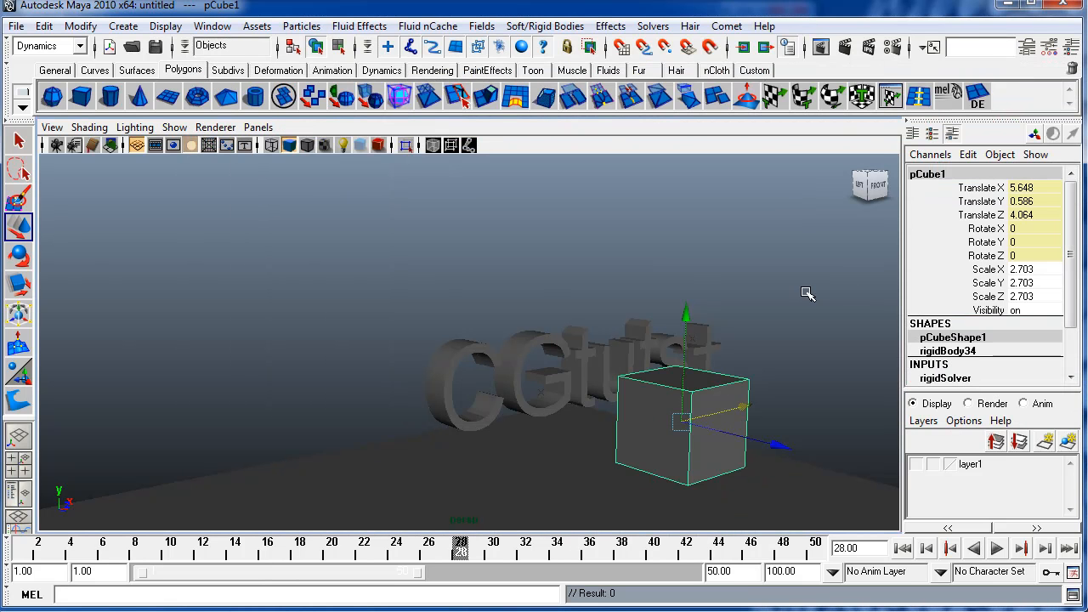
Step: Raise the cube to a Translate Y of about 1.643, play the animation briefly and return to frame 1
left_click_drag(683, 322, 767, 286)
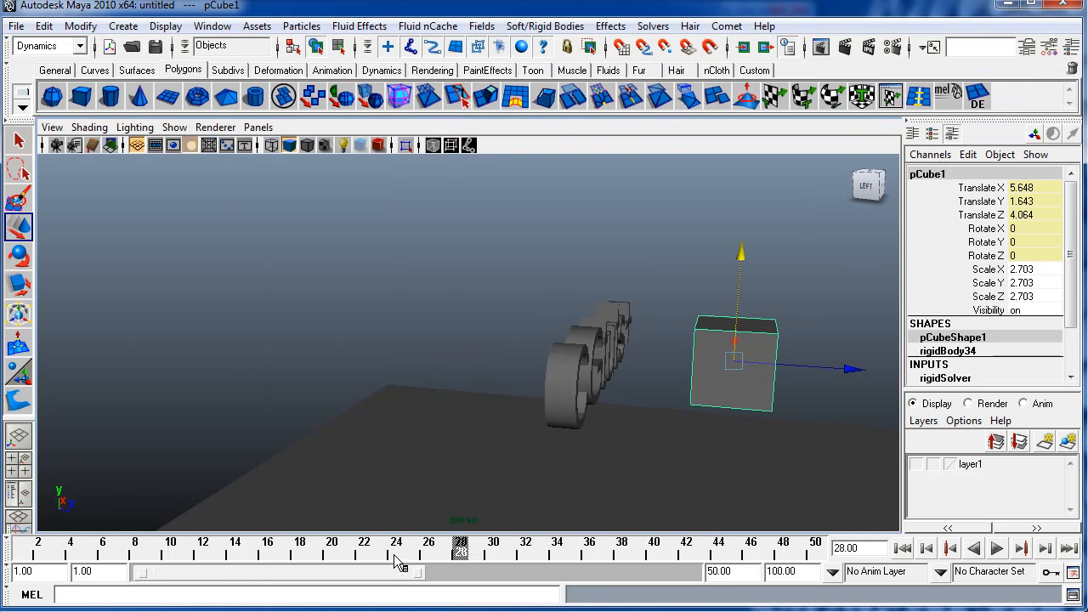
key("alt+v")
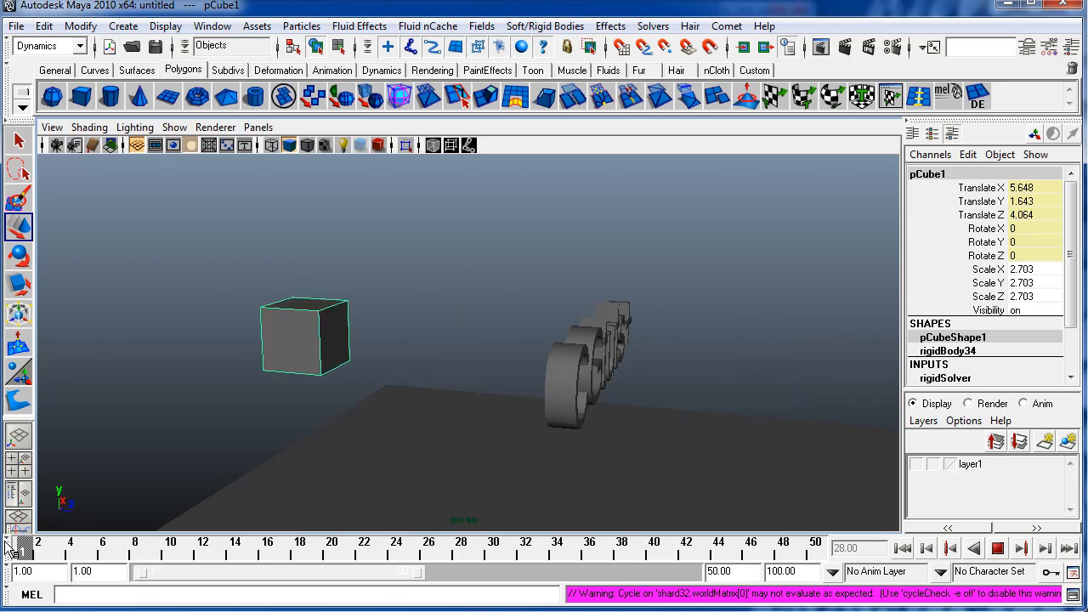
key("alt+shift+v")
Step: Play the animation twice from frame 1 to check the cube's straight path through the lettering
left_click(999, 555)
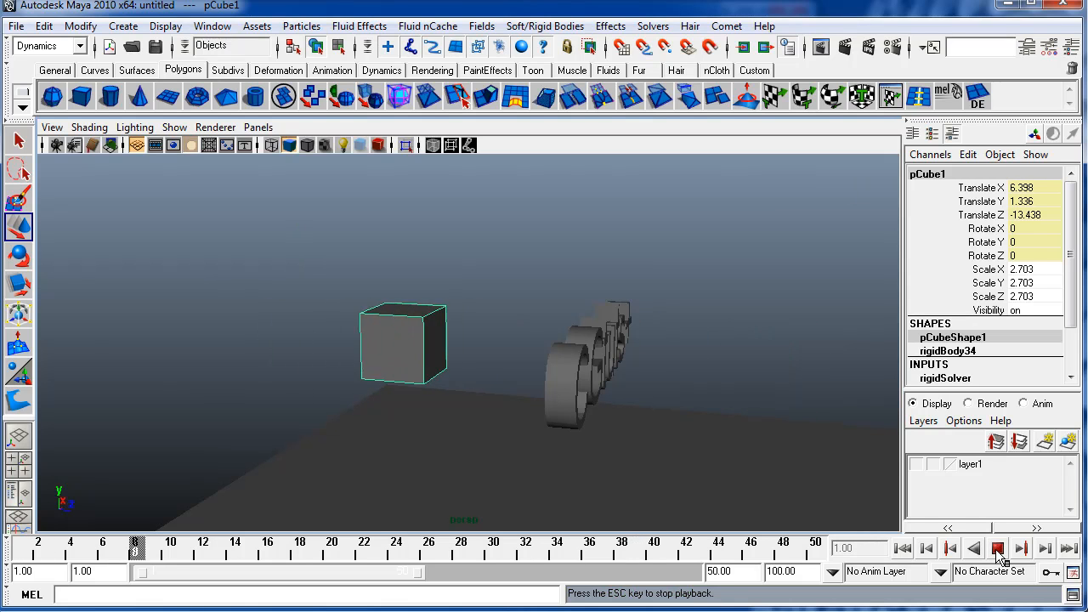
left_click_drag(719, 398, 593, 384, "alt")
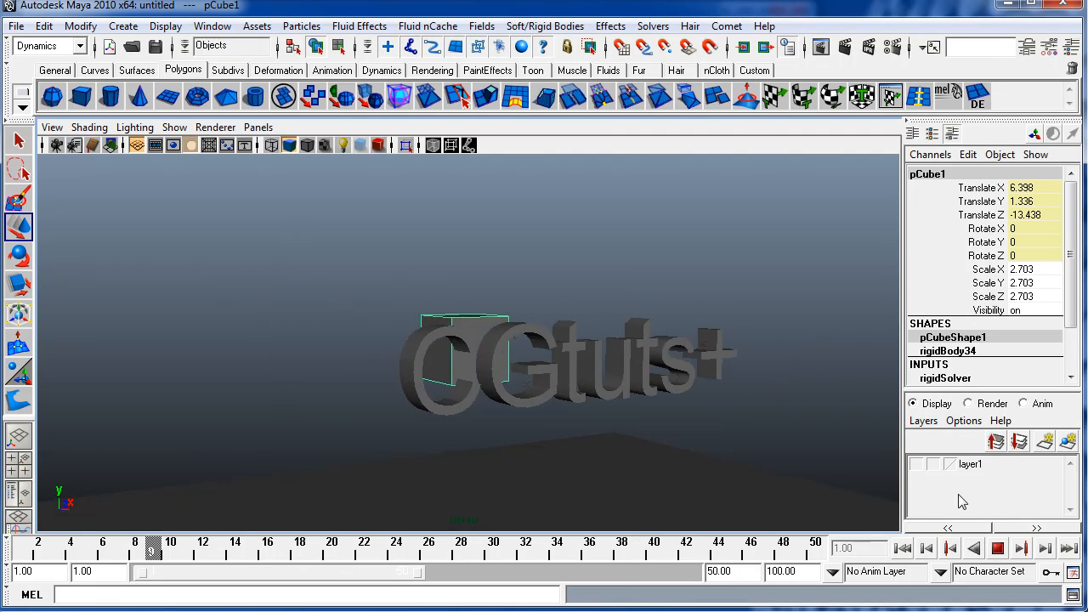
left_click(1001, 549)
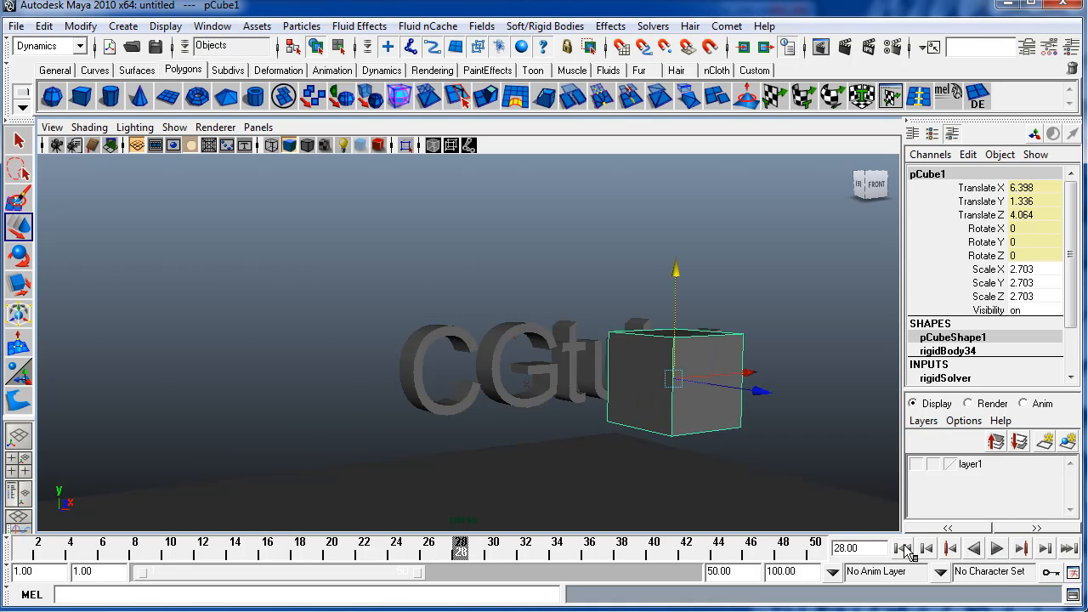
left_click(903, 549)
left_click(998, 549)
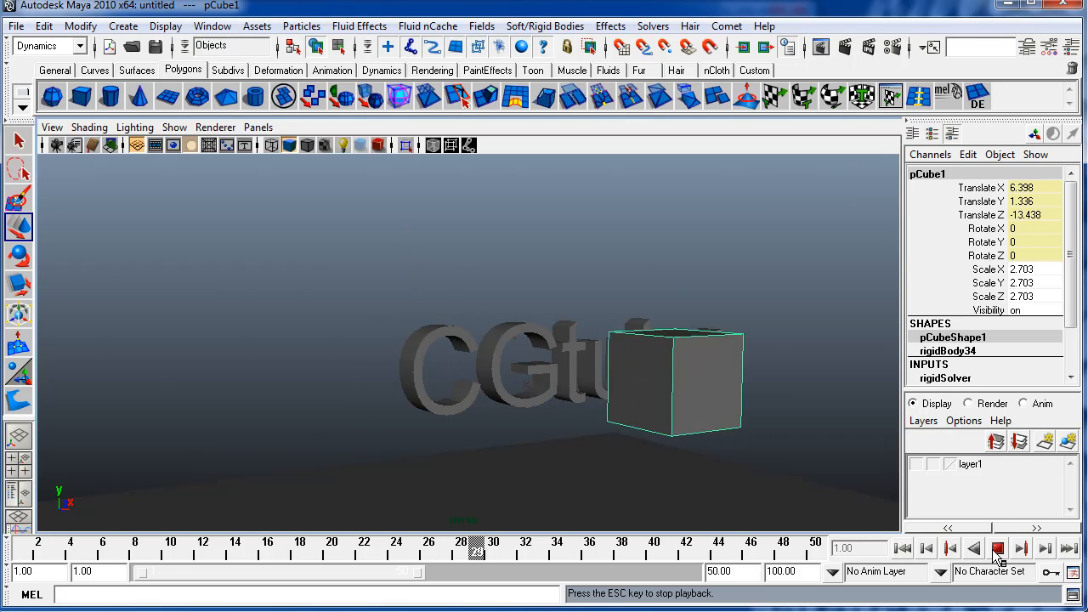
left_click(997, 552)
left_click(907, 552)
Step: Set the rigid solver's start time to 1 through a shard of the letter C
left_click_drag(687, 441, 443, 442, "alt")
left_click(451, 388)
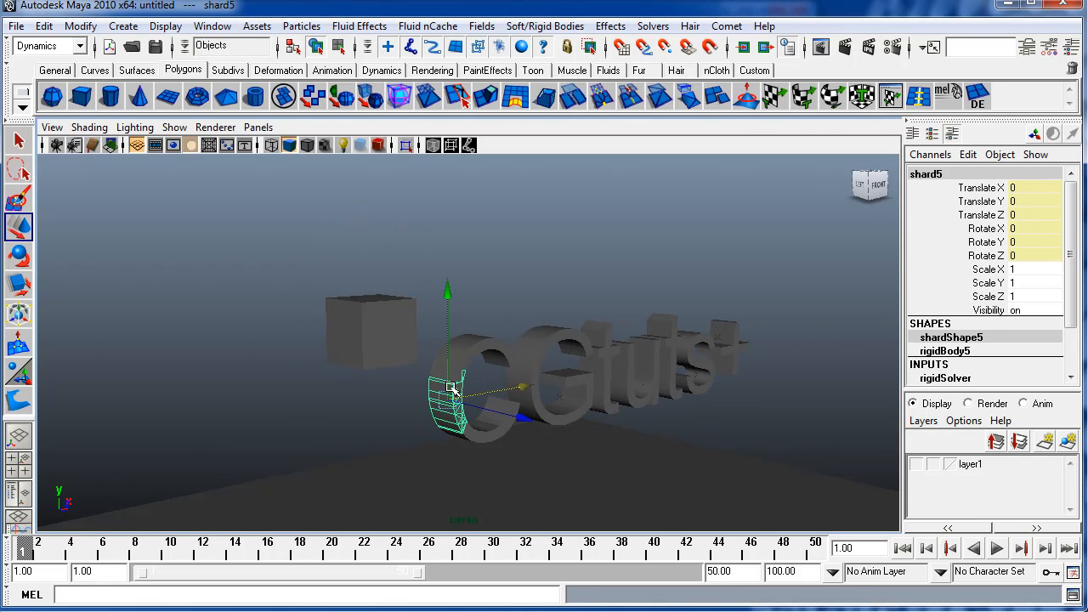
key("ctrl+a")
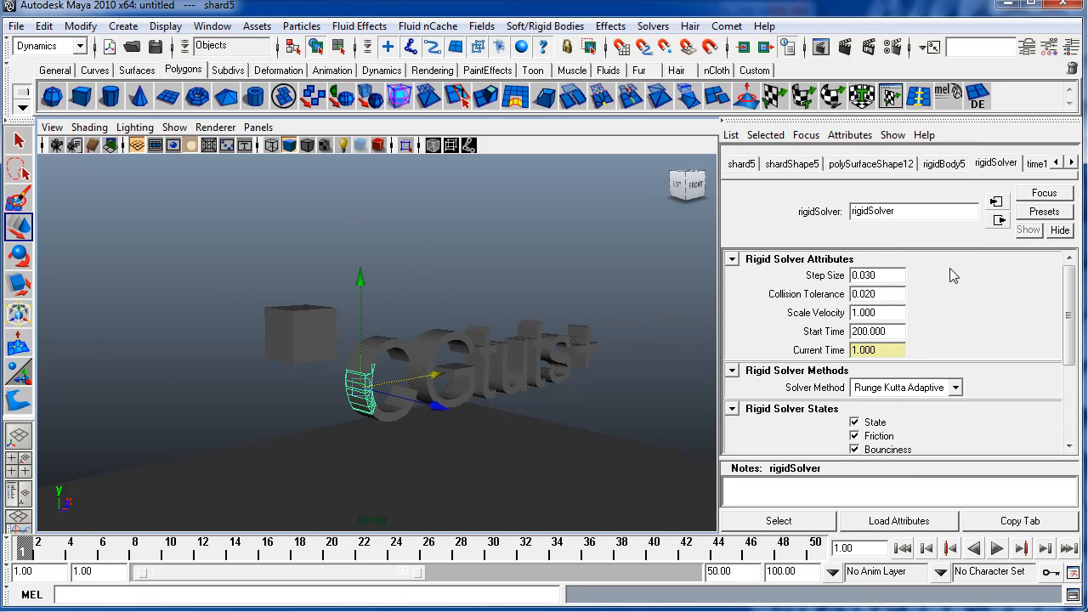
left_click_drag(889, 332, 790, 331)
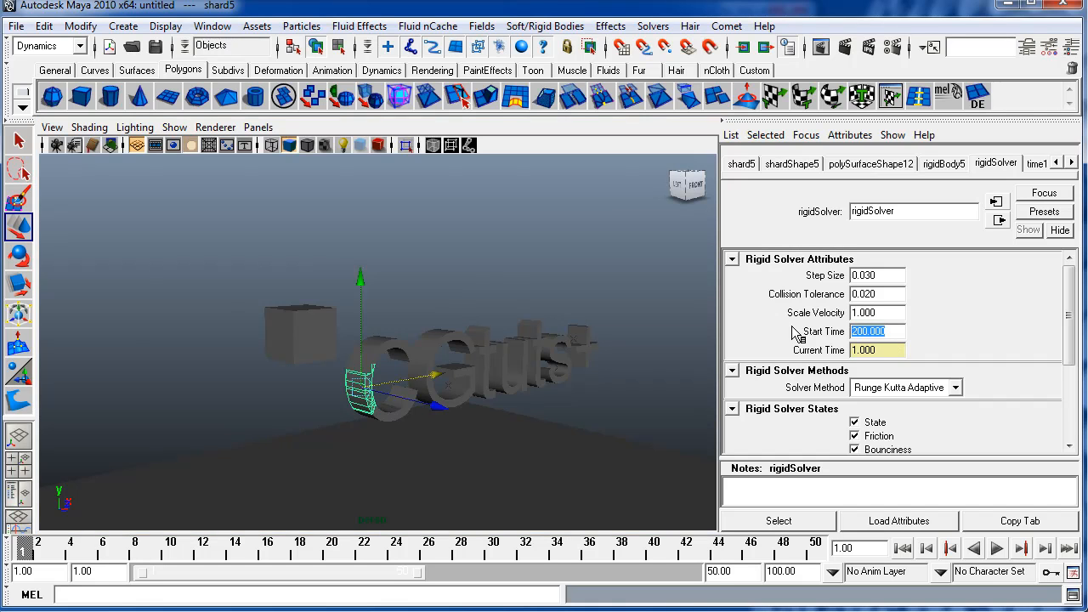
left_click_drag(490, 378, 473, 371, "alt")
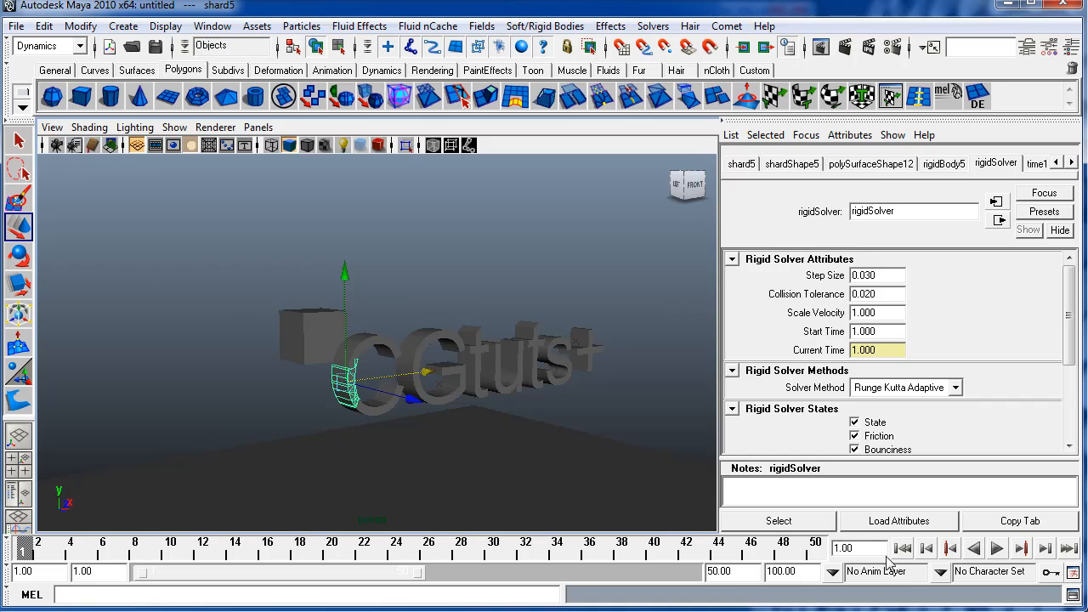
Step: Save the animation preferences, play the first frames of the simulation and return to frame 1
left_click(1073, 571)
left_click(489, 367)
left_click(476, 382)
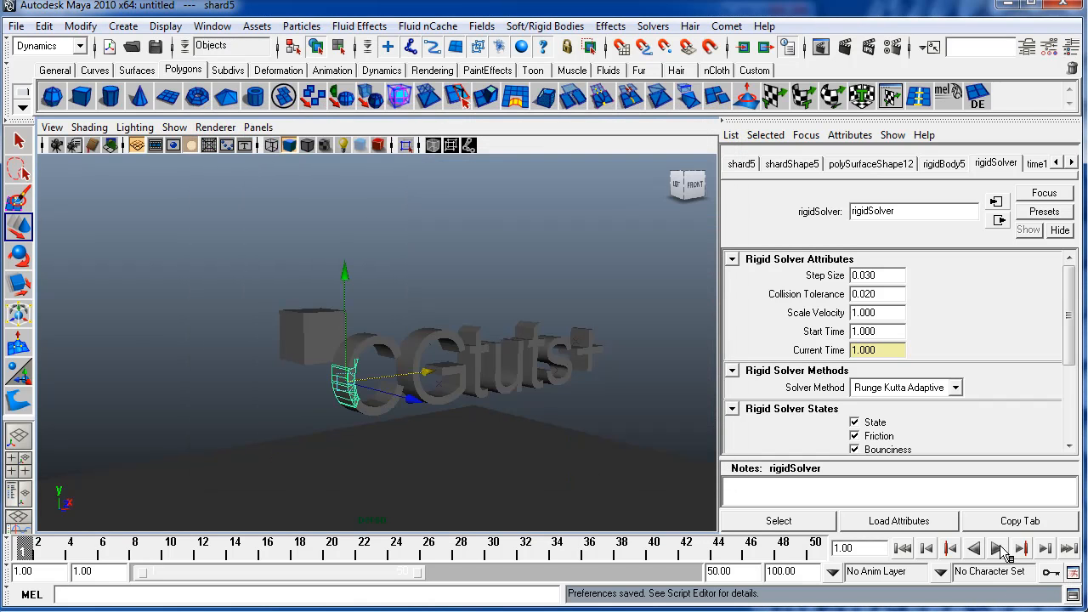
left_click(998, 549)
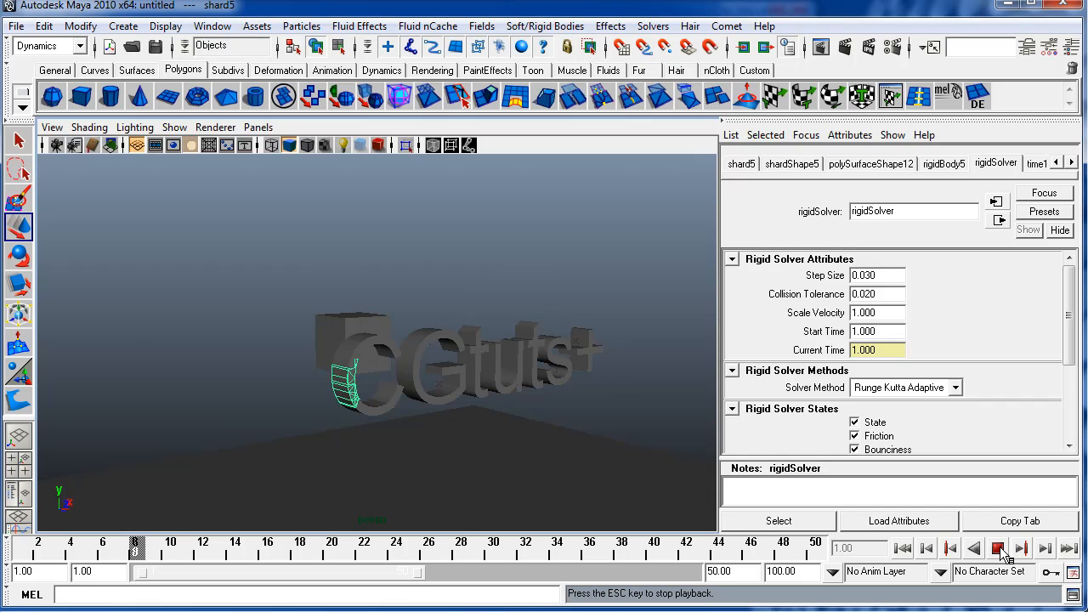
left_click(999, 548)
left_click(903, 549)
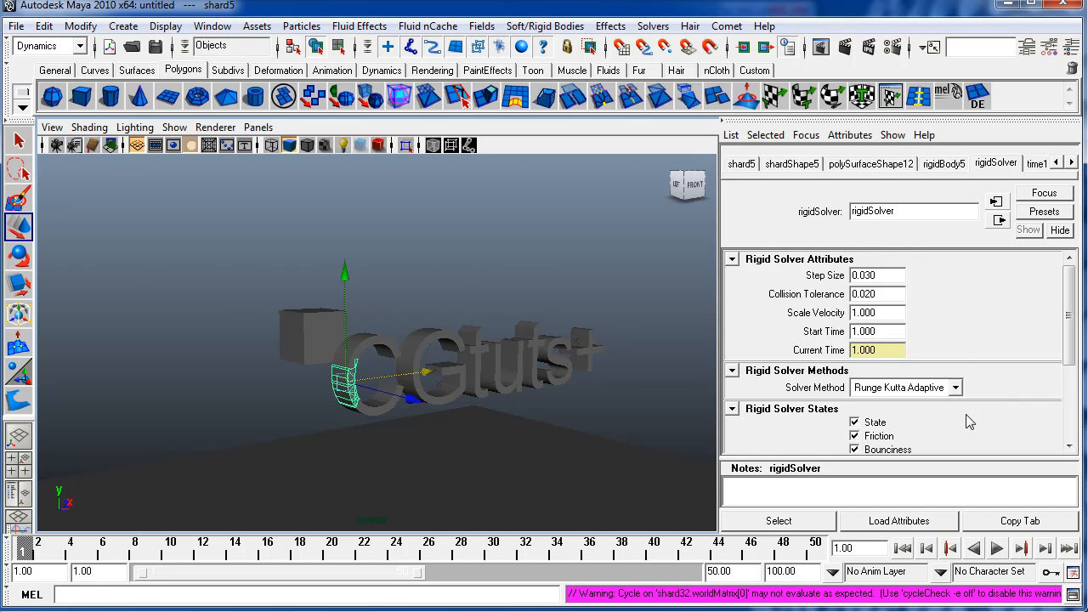
Step: Play the simulation from frame 1 with data caching enabled and examine the cube smashing through the lettering from several angles
scroll(953, 391, "down", 5)
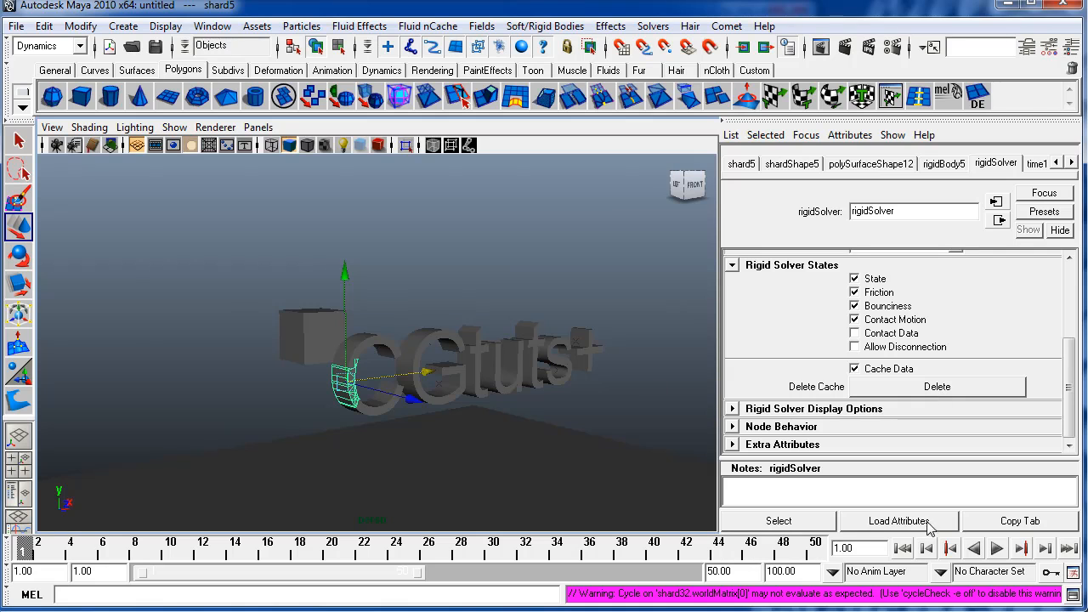
left_click(997, 548)
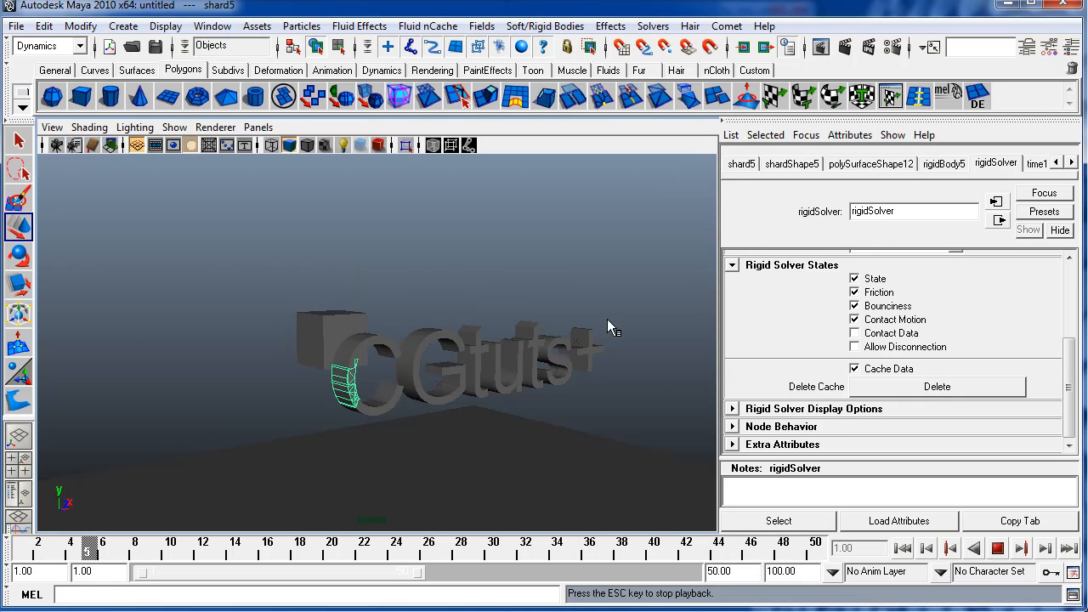
left_click_drag(543, 259, 621, 278, "alt")
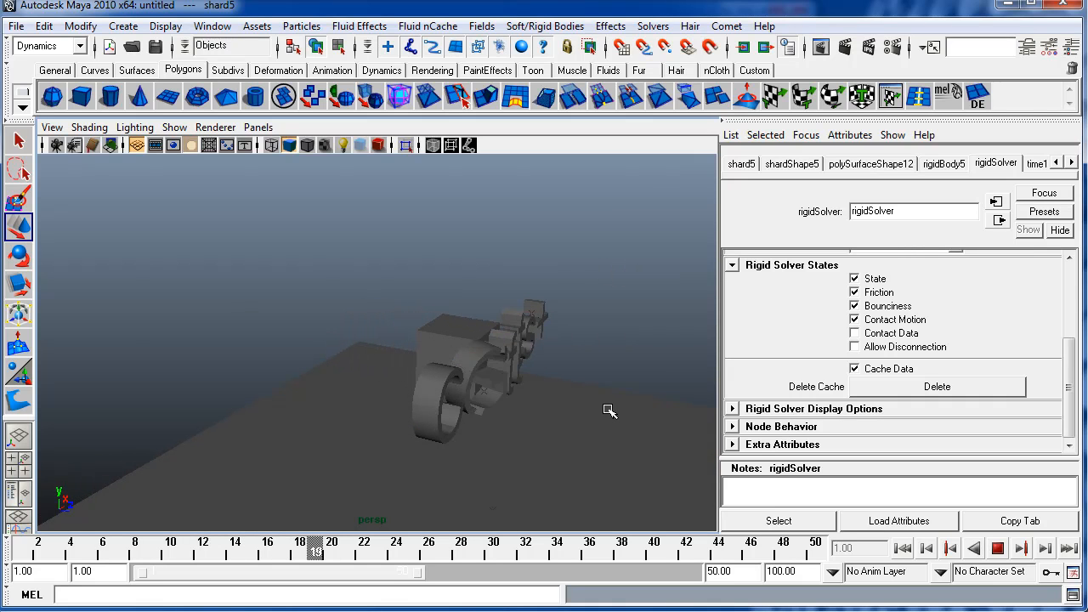
left_click_drag(501, 379, 440, 369, "alt")
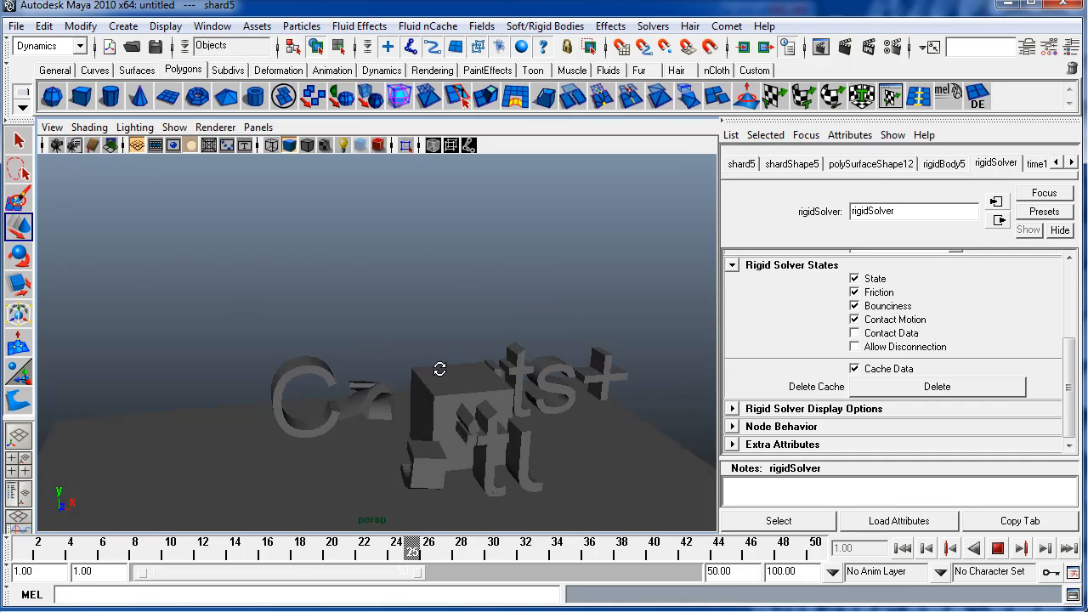
left_click_drag(502, 389, 578, 498, "alt")
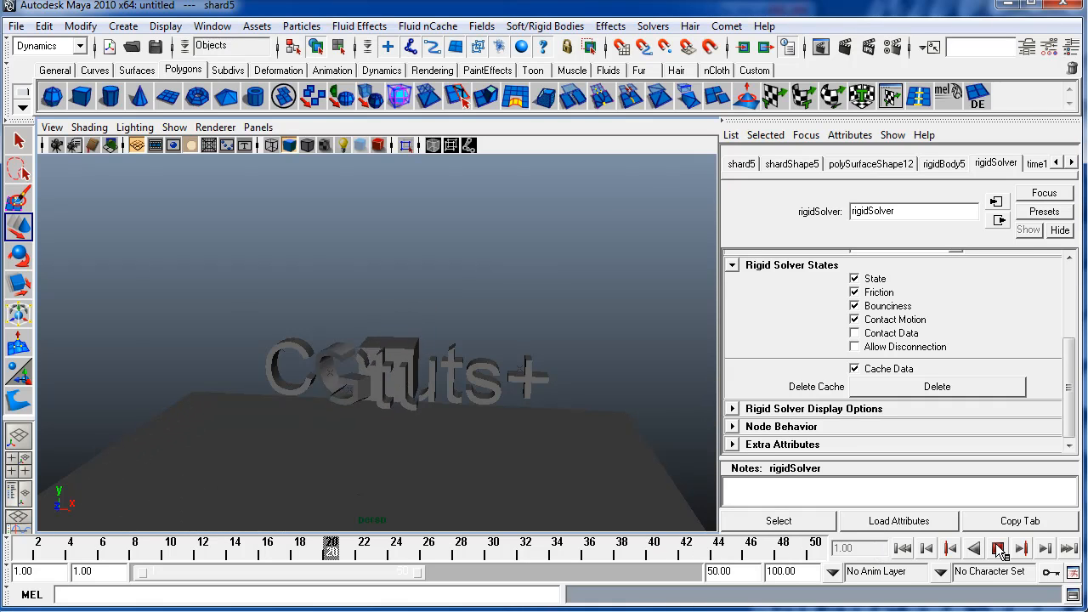
left_click_drag(437, 405, 569, 460, "alt")
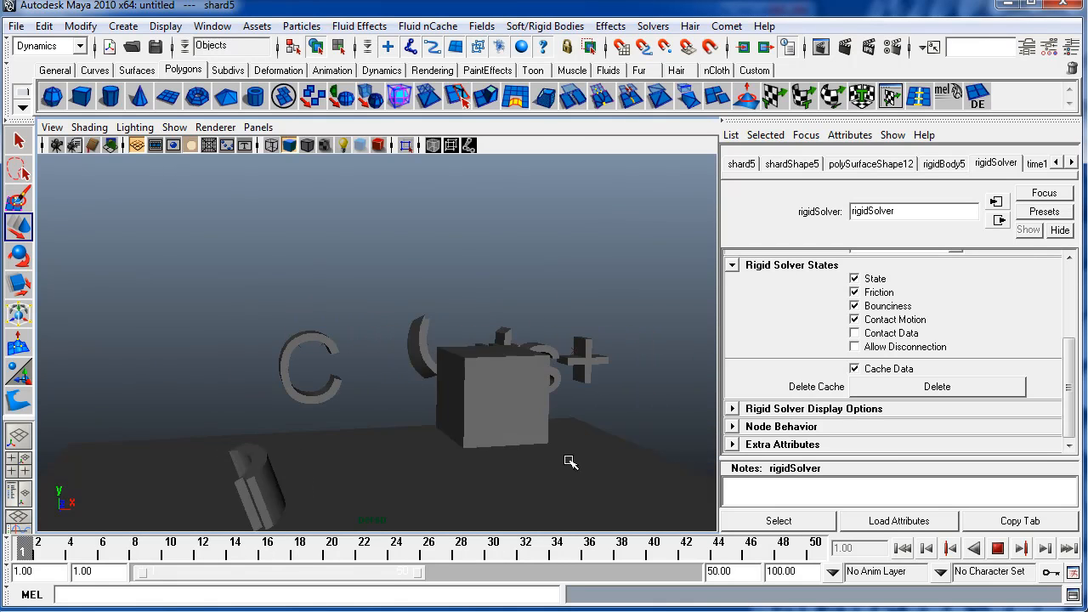
Step: Return to frame 1, select the letter u's surfaceShatter3 group through one of its shards and open the Outliner
left_click(903, 549)
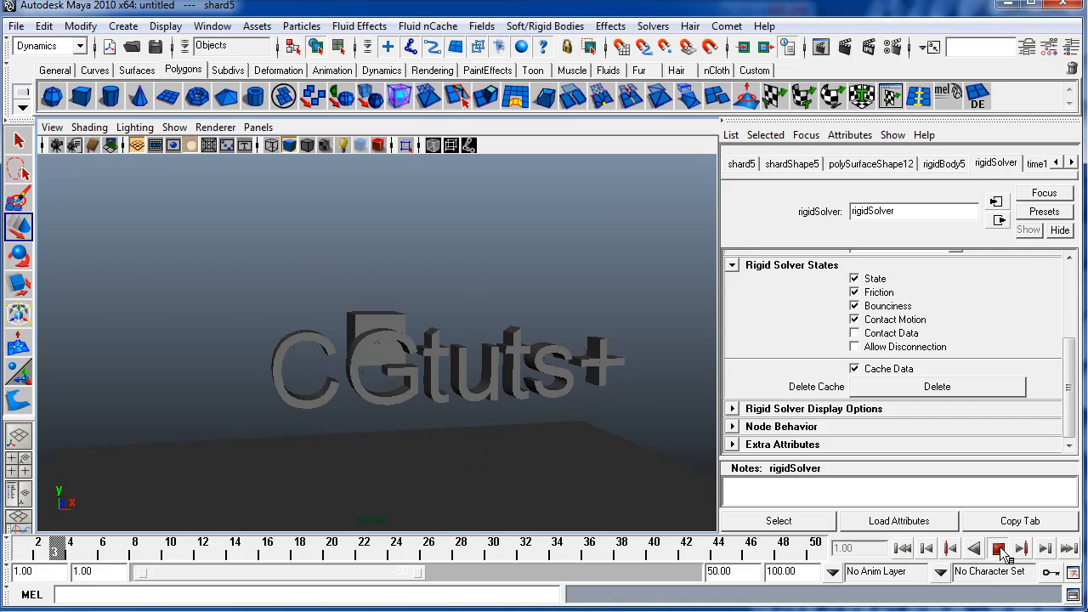
left_click_drag(355, 440, 507, 460, "alt")
left_click(527, 378)
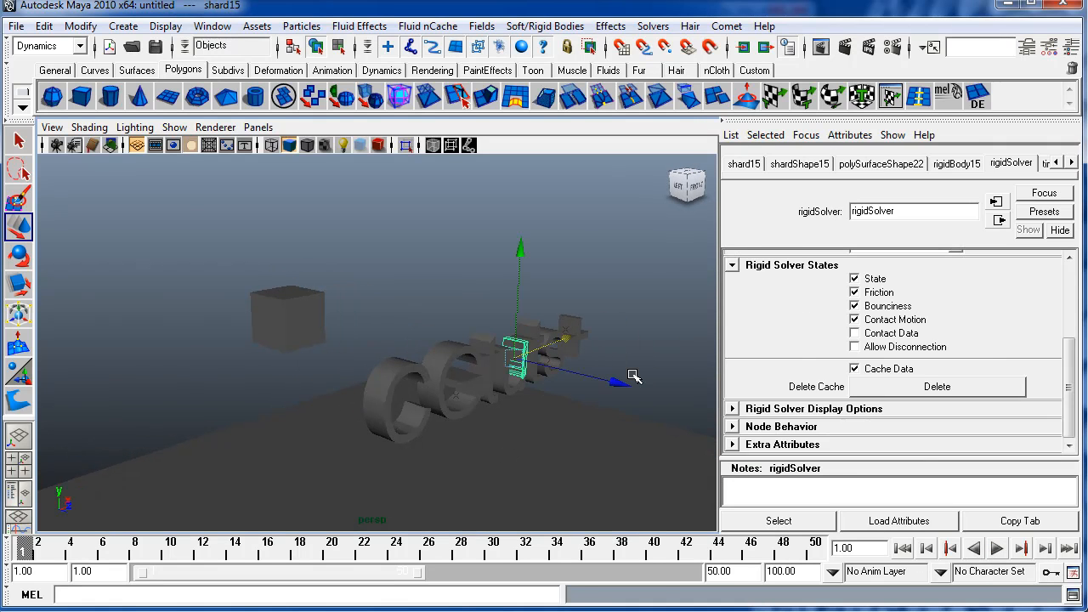
key("Up")
left_click(19, 498)
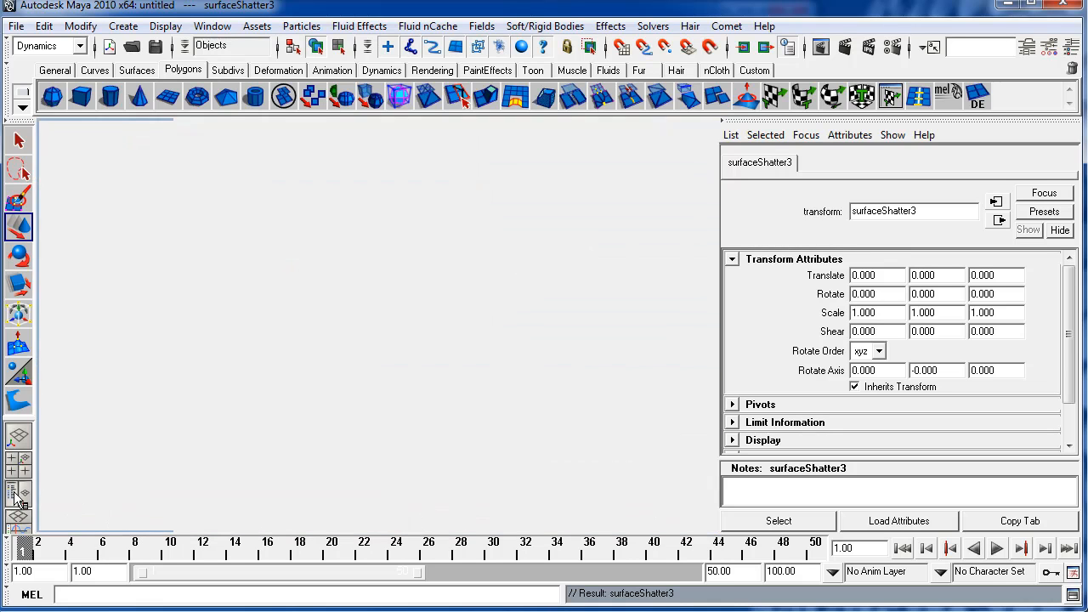
key("space")
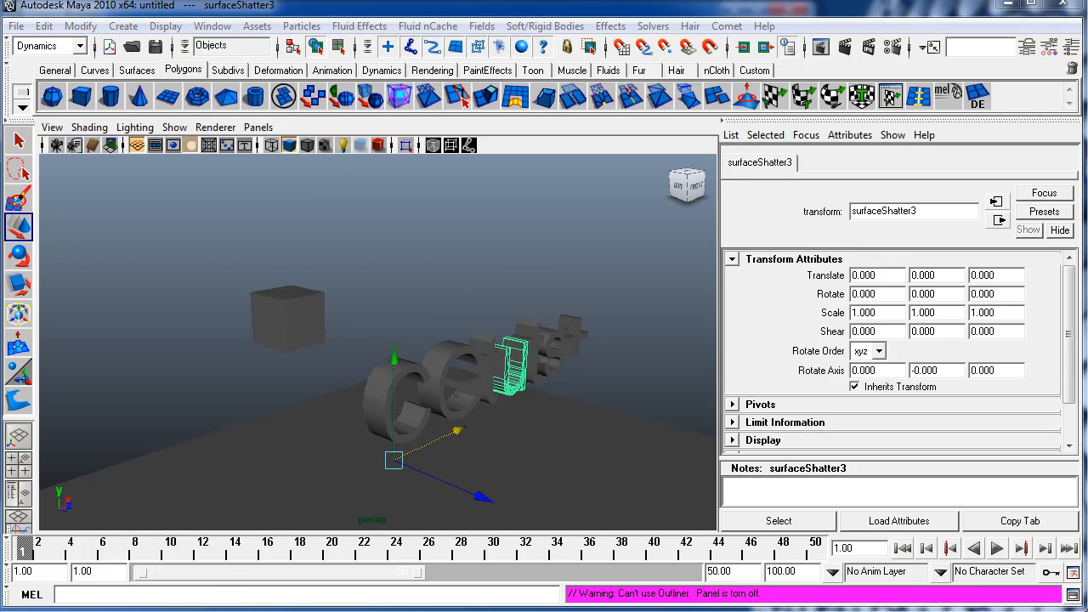
key("alt+Tab")
Step: Group surfaceShatter through surfaceShatter6 under one parent group
left_click(124, 264)
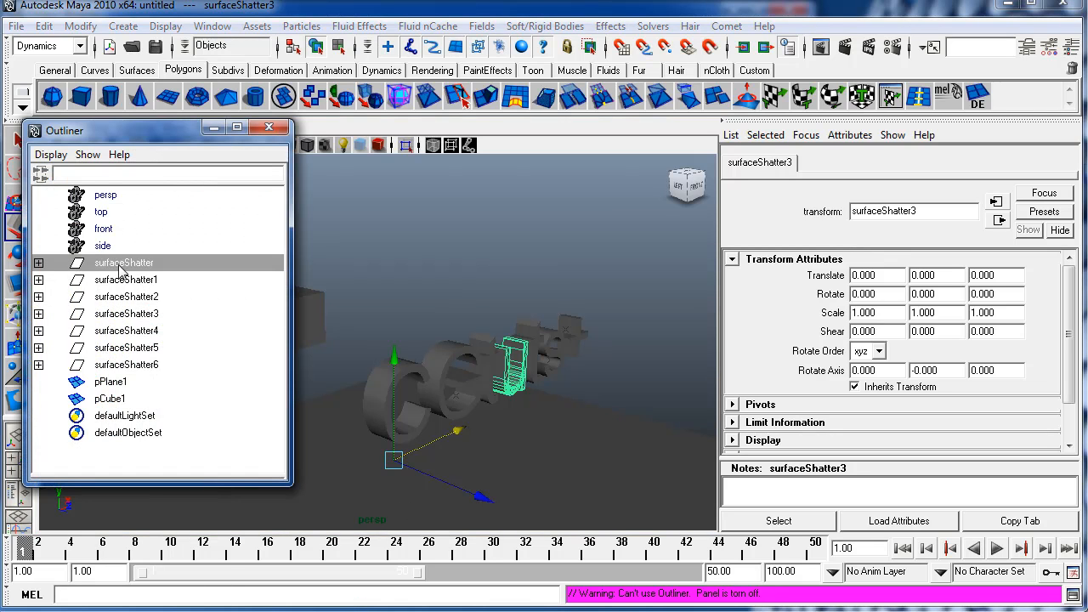
left_click(141, 364, "shift")
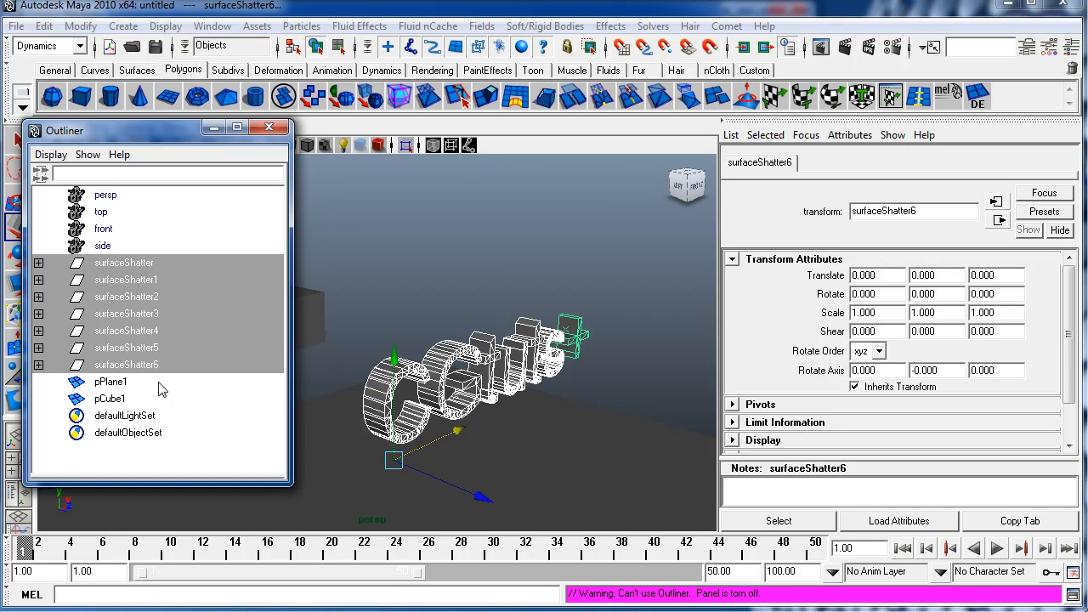
key("ctrl+g")
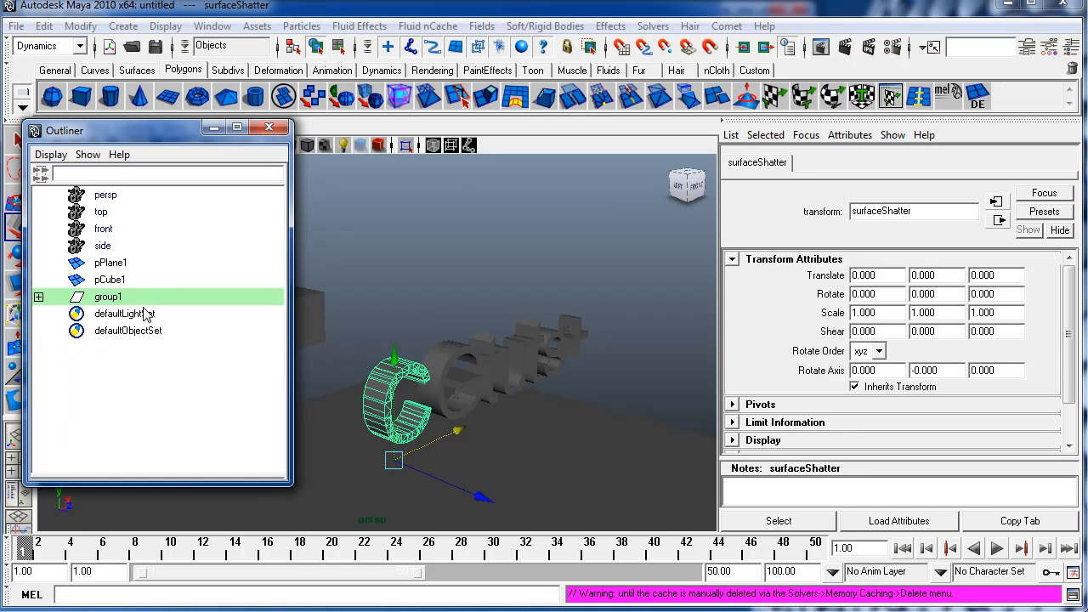
Step: Raise the grouped lettering about 1.56 units along Y above the ground plane
left_click_drag(535, 376, 554, 367, "alt")
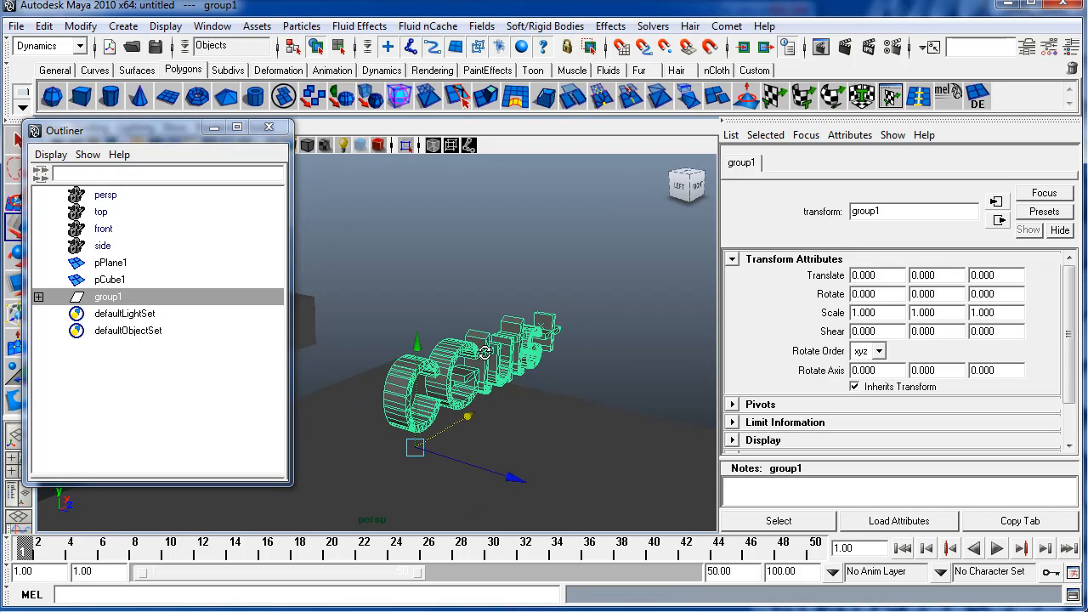
left_click_drag(425, 356, 419, 325)
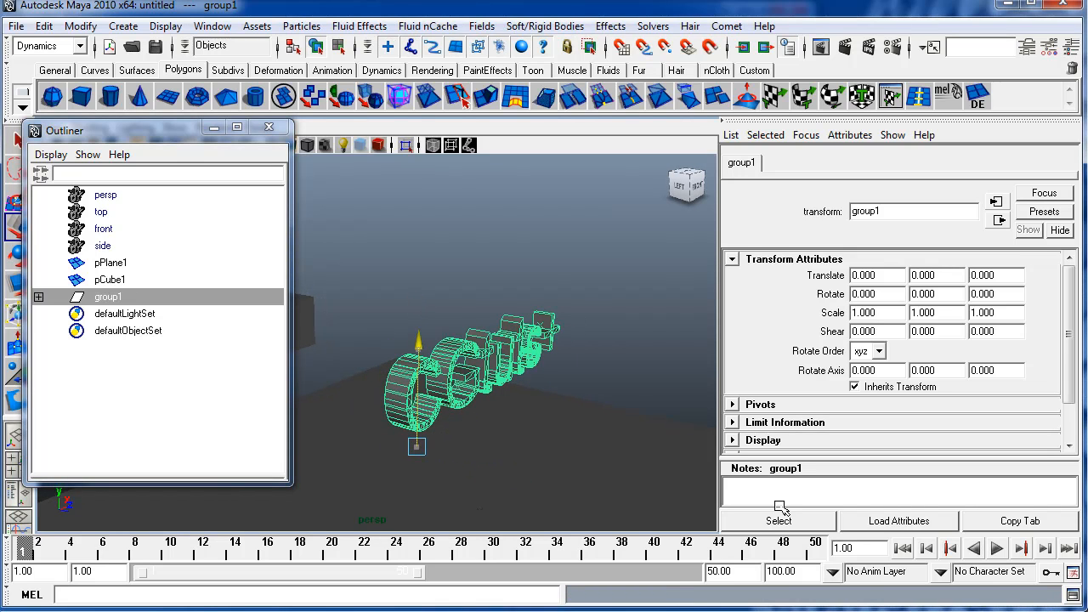
key("e")
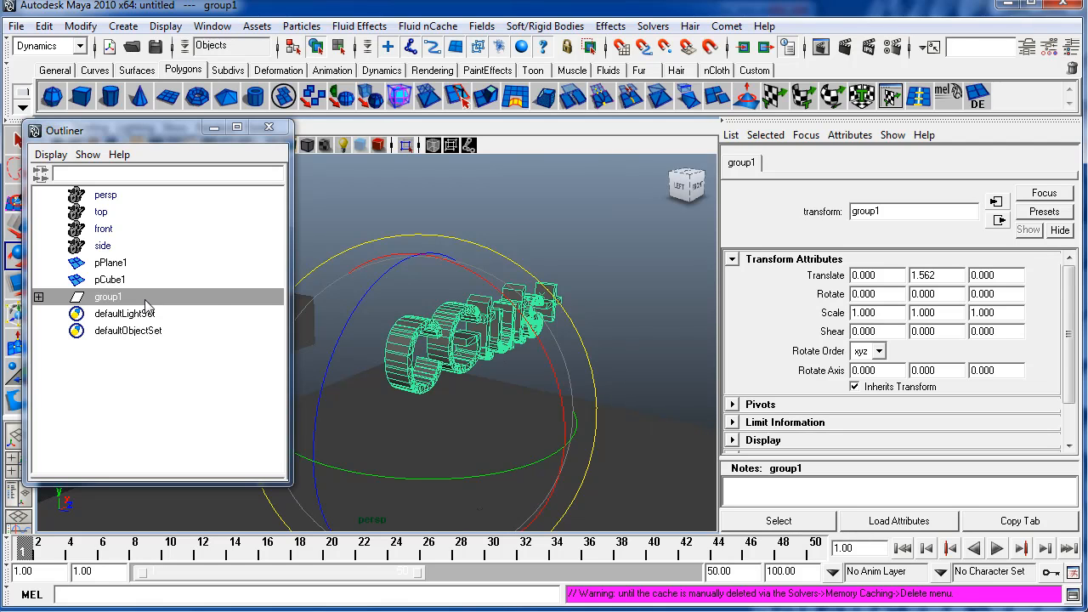
left_click_drag(522, 318, 489, 282)
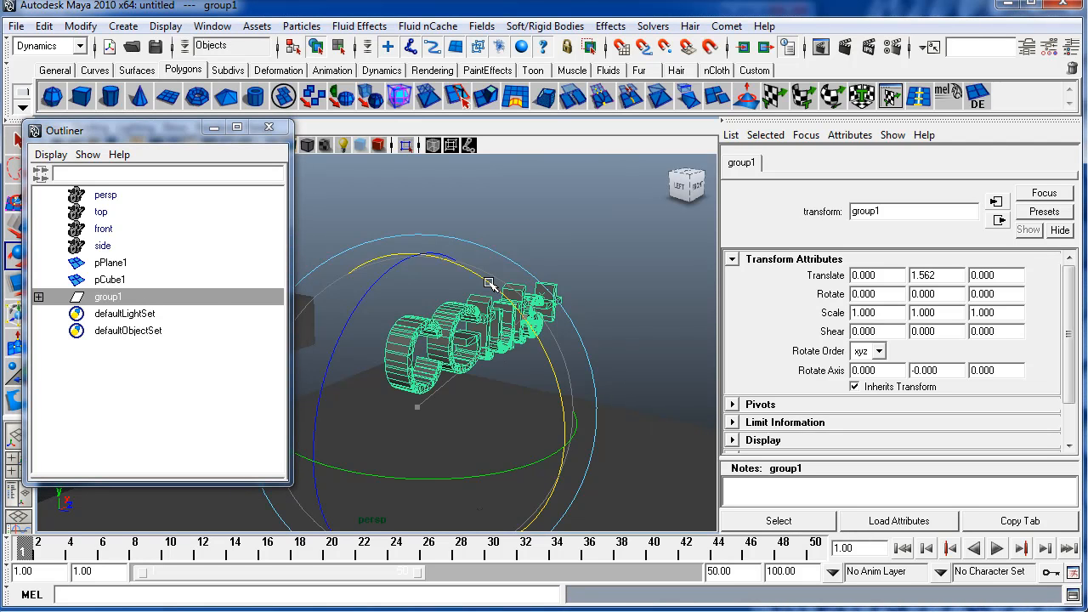
middle_click_drag(447, 322, 525, 331, "alt")
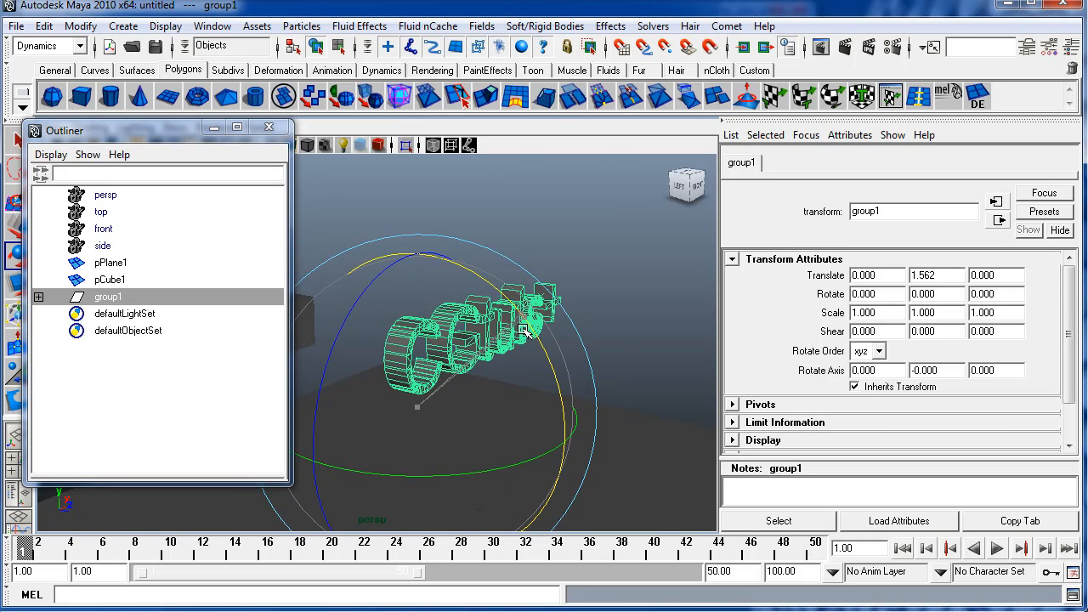
Step: Delete the cube and show the rigid solver's attributes through a shard of the letter G
left_click(315, 315)
key("Delete")
left_click_drag(658, 330, 624, 316, "alt")
left_click(500, 316)
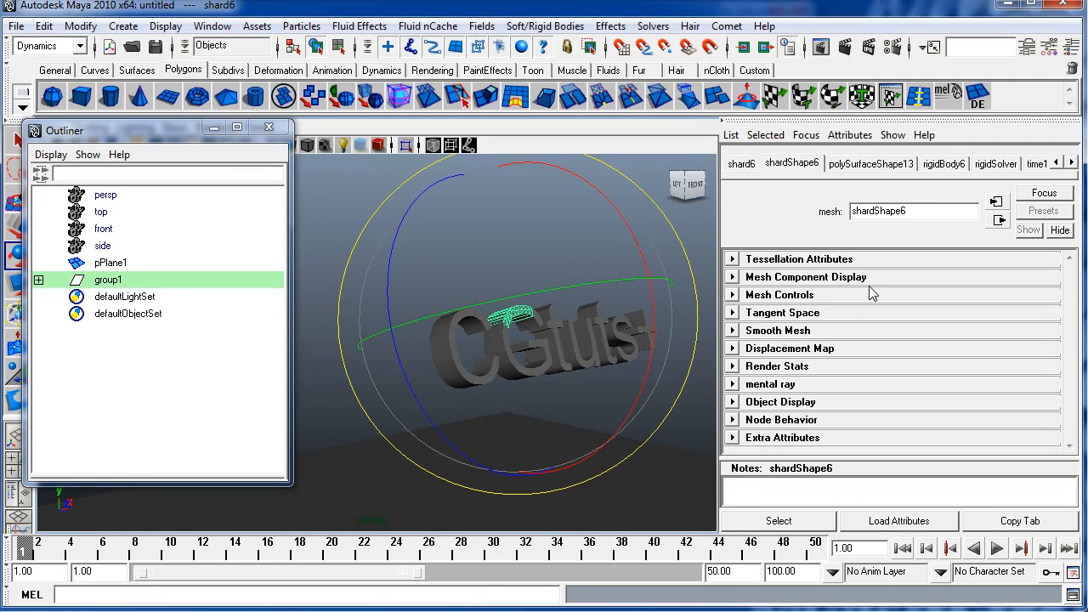
left_click(996, 163)
Step: Play the first frames of the simulation without the cube and return to frame 1
left_click_drag(524, 378, 451, 377, "alt")
middle_click_drag(454, 380, 466, 350, "alt")
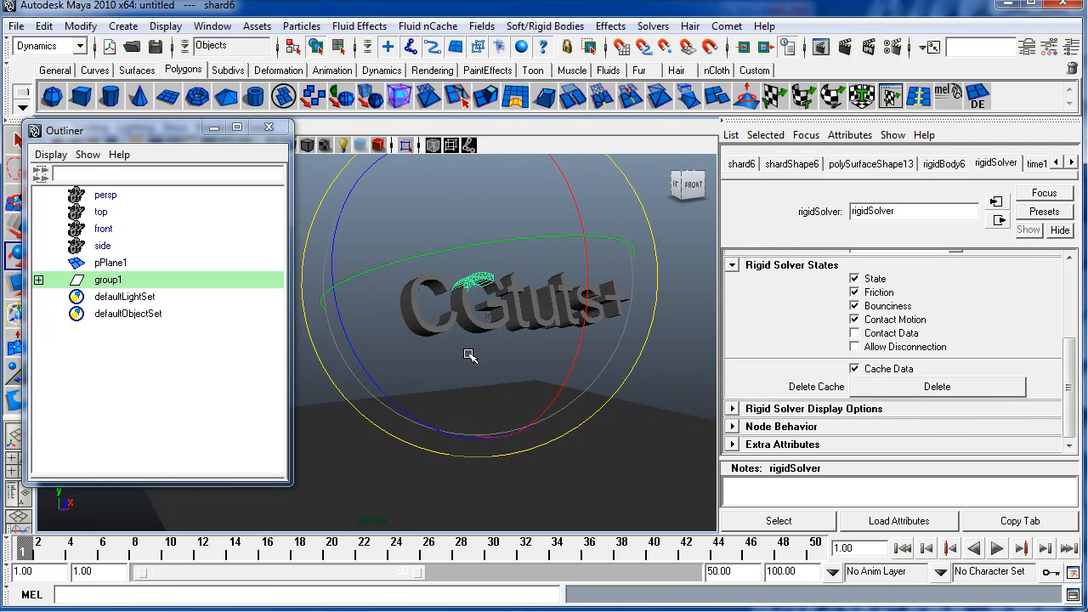
left_click_drag(552, 497, 480, 443, "alt")
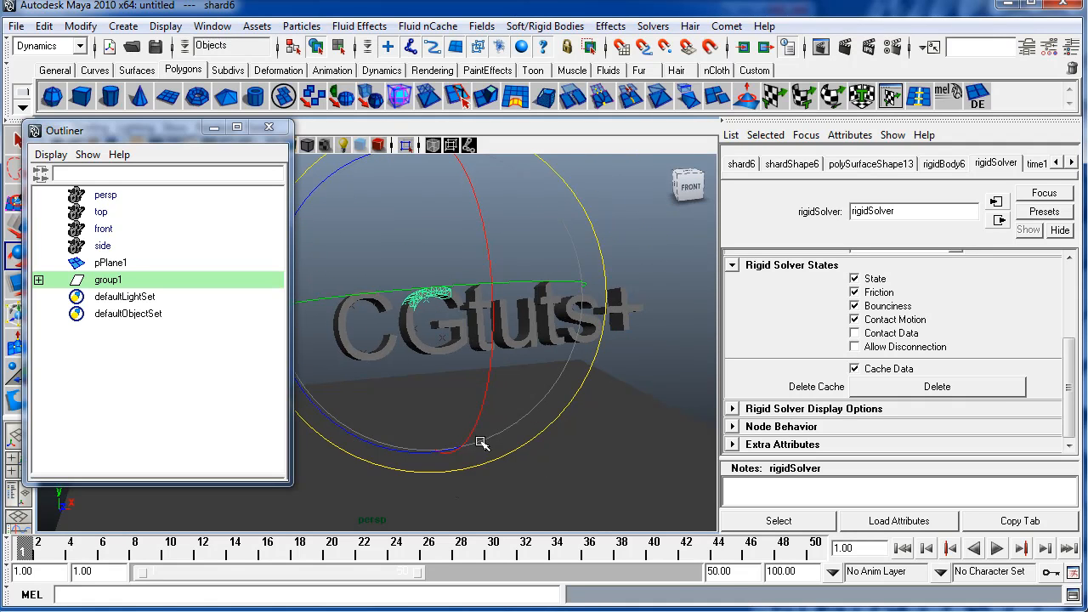
left_click(998, 553)
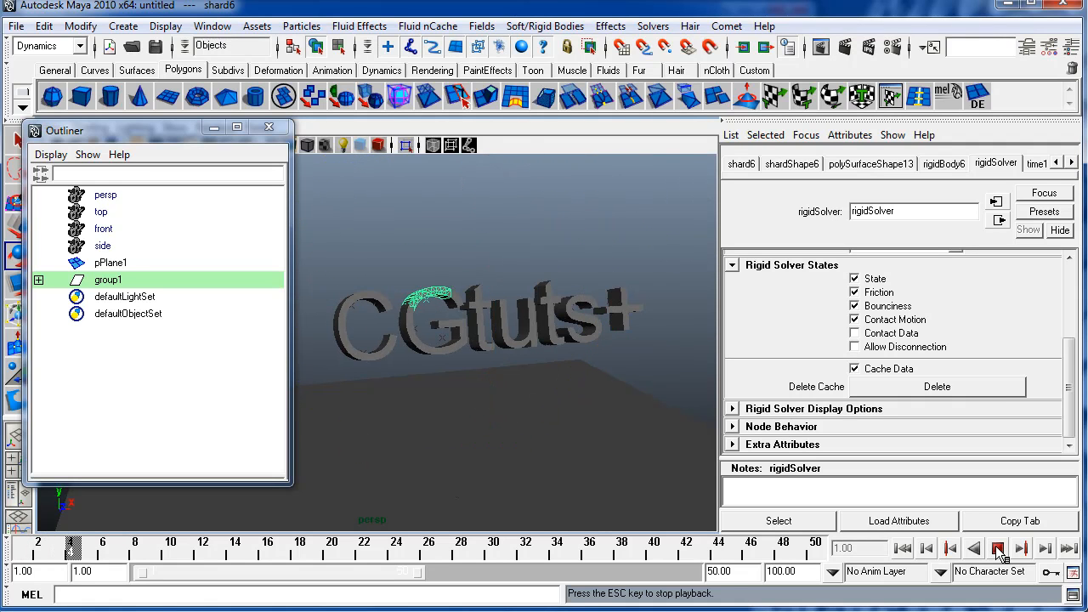
left_click(997, 553)
left_click(905, 551)
Step: Select all shards of the lettering and apply a Gravity field to them
left_click_drag(599, 364, 553, 328, "alt")
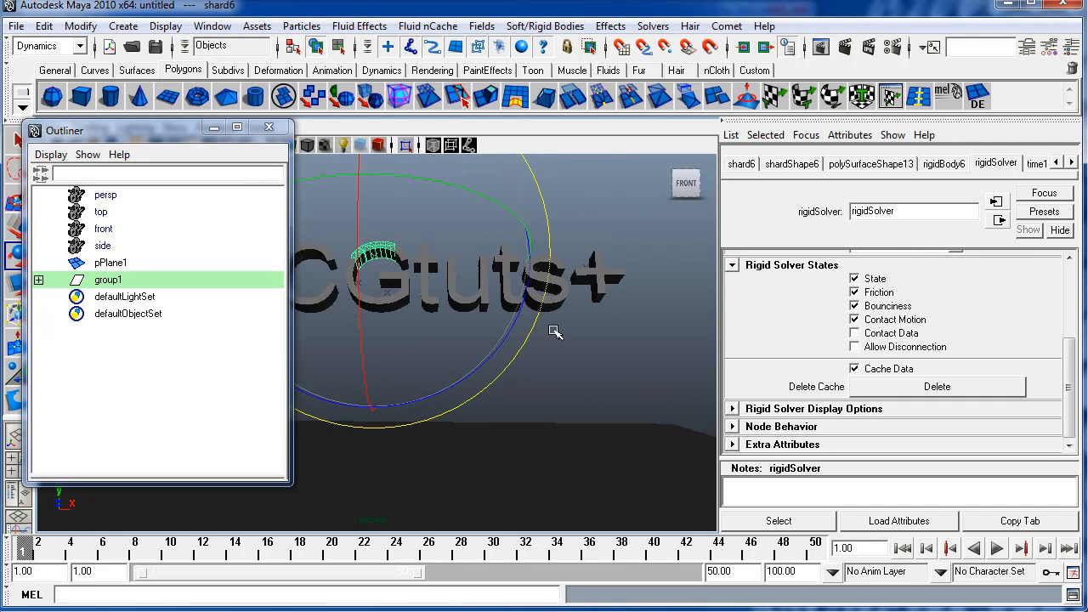
middle_click_drag(553, 328, 607, 350, "alt")
key("q")
left_click_drag(701, 385, 316, 240)
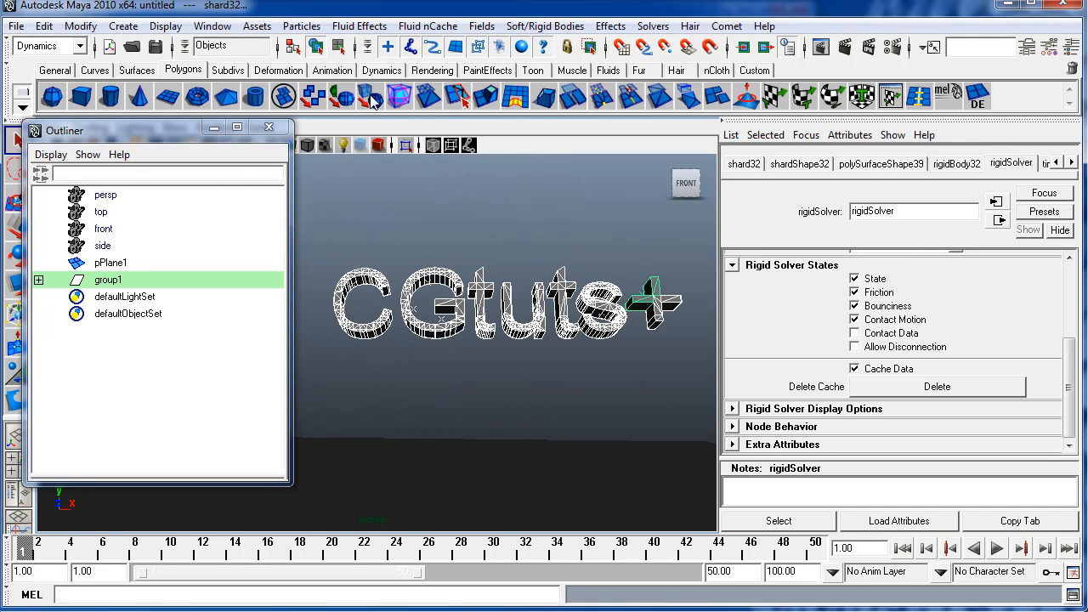
left_click(479, 29)
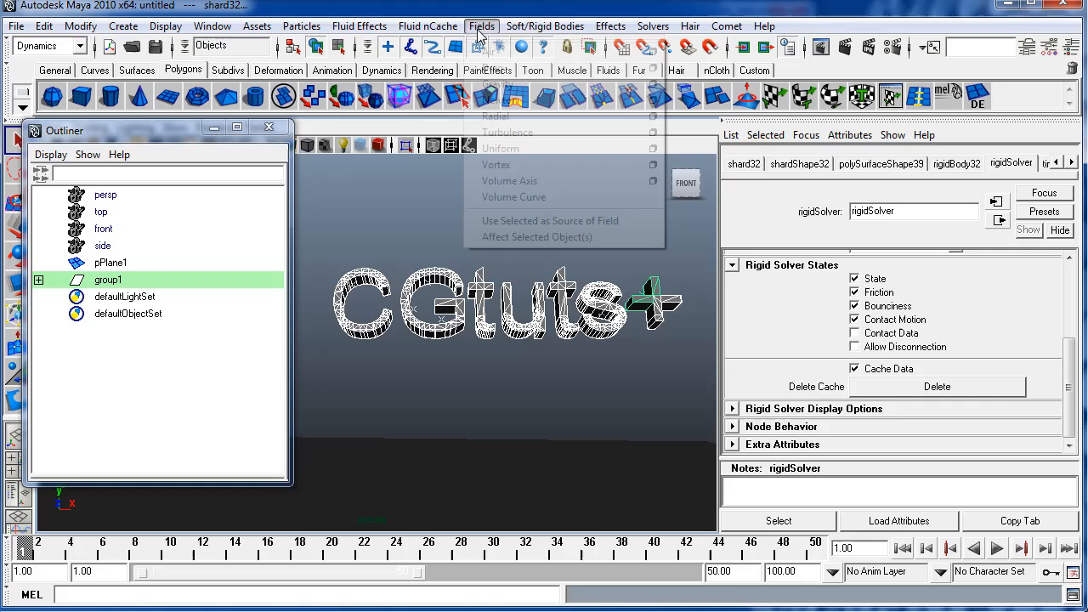
left_click(525, 76)
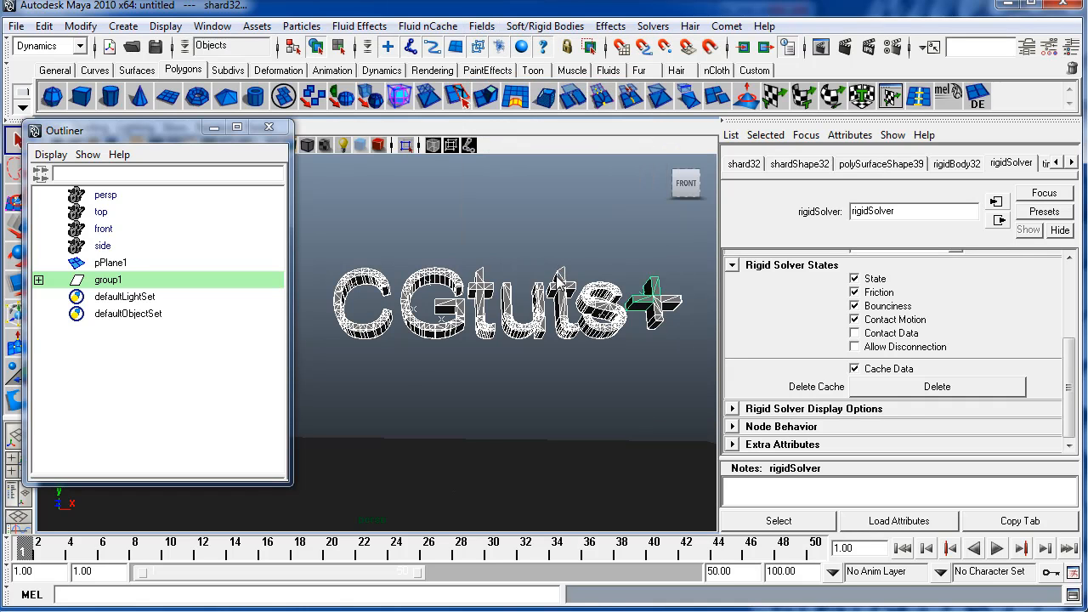
Step: Play the first frames of the simulation with gravity and return to frame 1
left_click_drag(558, 276, 564, 309, "alt")
left_click(998, 549)
left_click(998, 552)
left_click(902, 550)
Step: Play the cached simulation from frame 1, examine the shards falling onto the ground plane and return to the start
left_click_drag(369, 258, 613, 346)
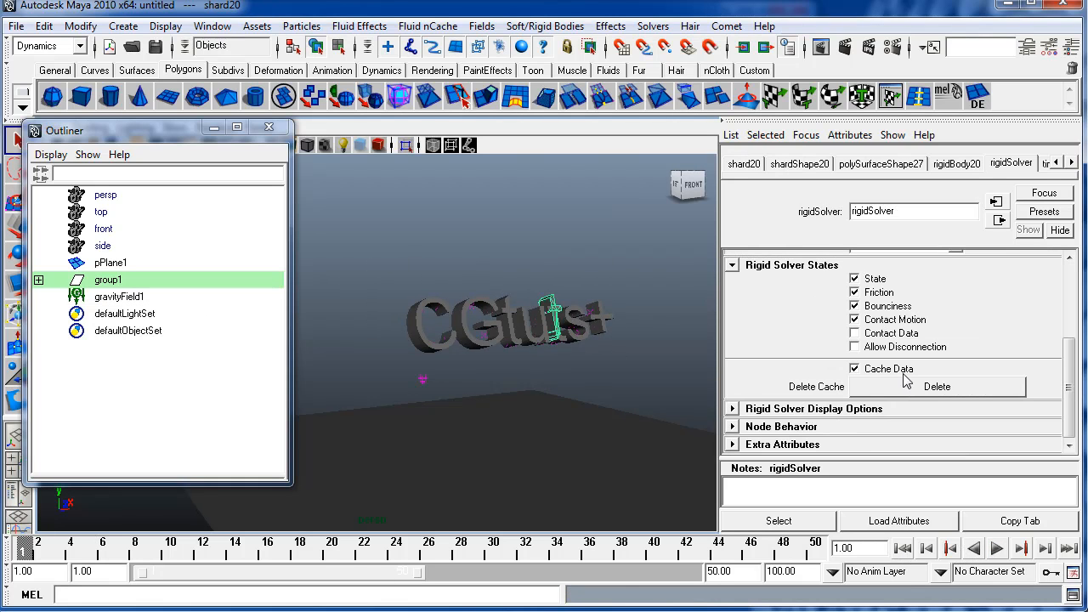
left_click(998, 548)
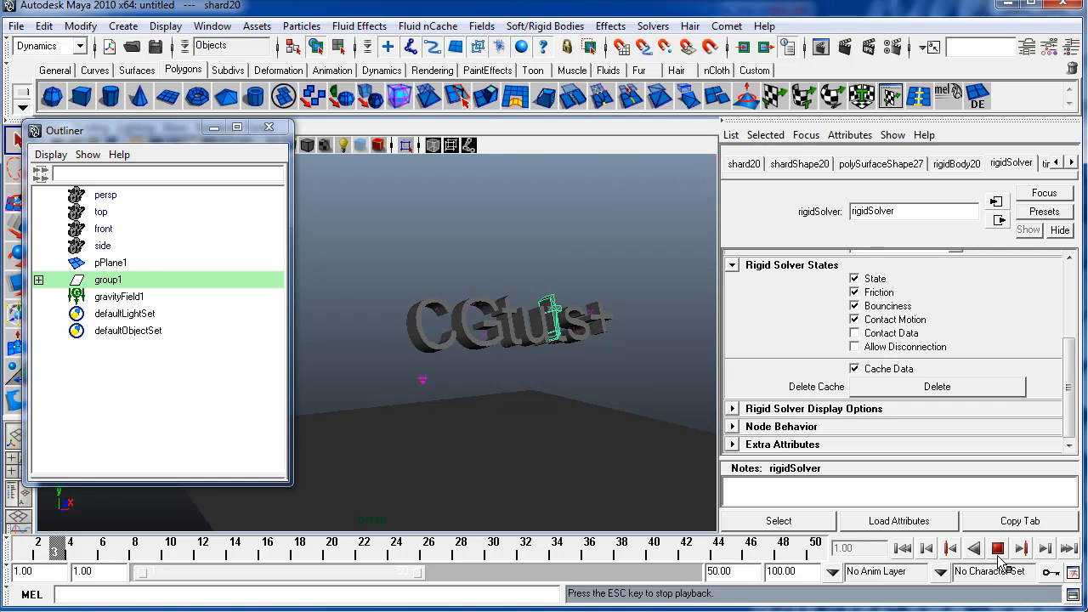
right_click_drag(369, 300, 562, 282, "alt")
middle_click_drag(561, 281, 518, 254, "alt")
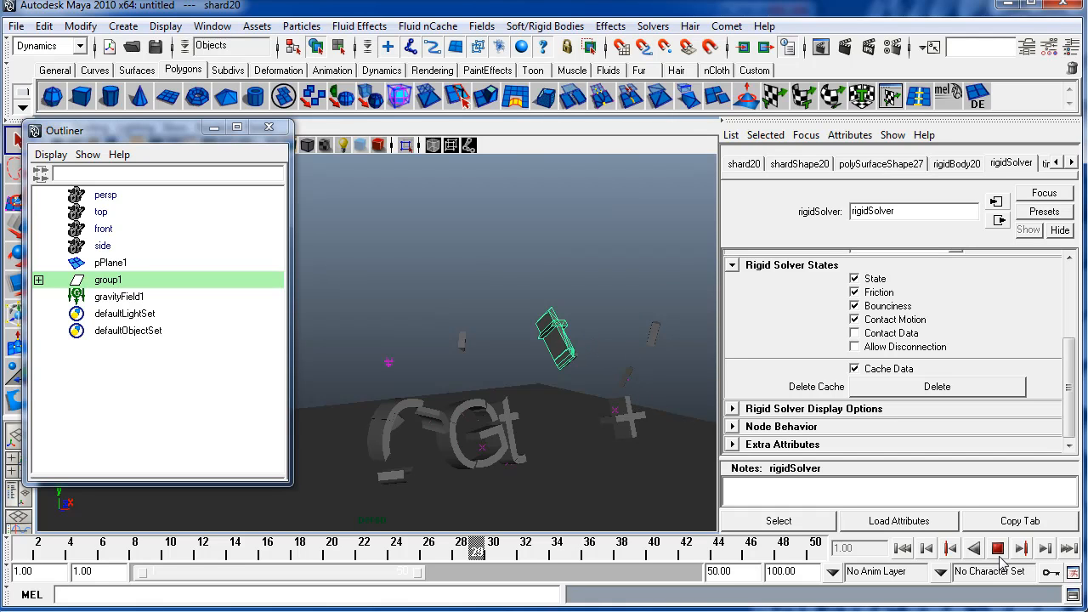
left_click_drag(645, 312, 588, 414, "alt")
left_click(904, 548)
Step: Minimize the Outliner and frame the lettering up close in the perspective view
middle_click_drag(589, 414, 518, 409, "alt")
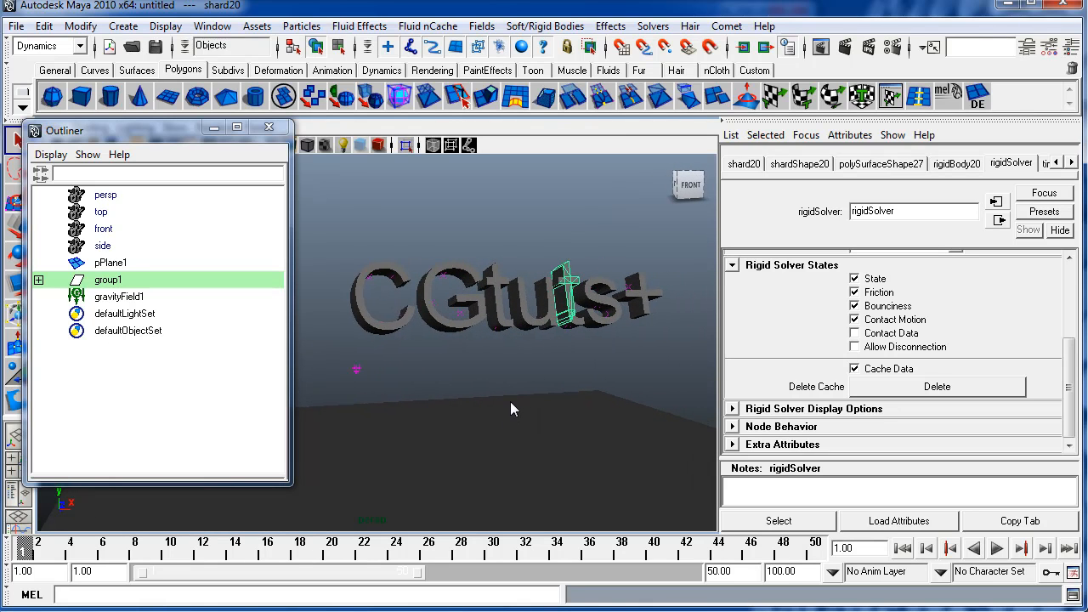
left_click_drag(537, 399, 547, 403, "alt")
right_click_drag(547, 402, 577, 421, "alt")
middle_click_drag(577, 421, 545, 417, "alt")
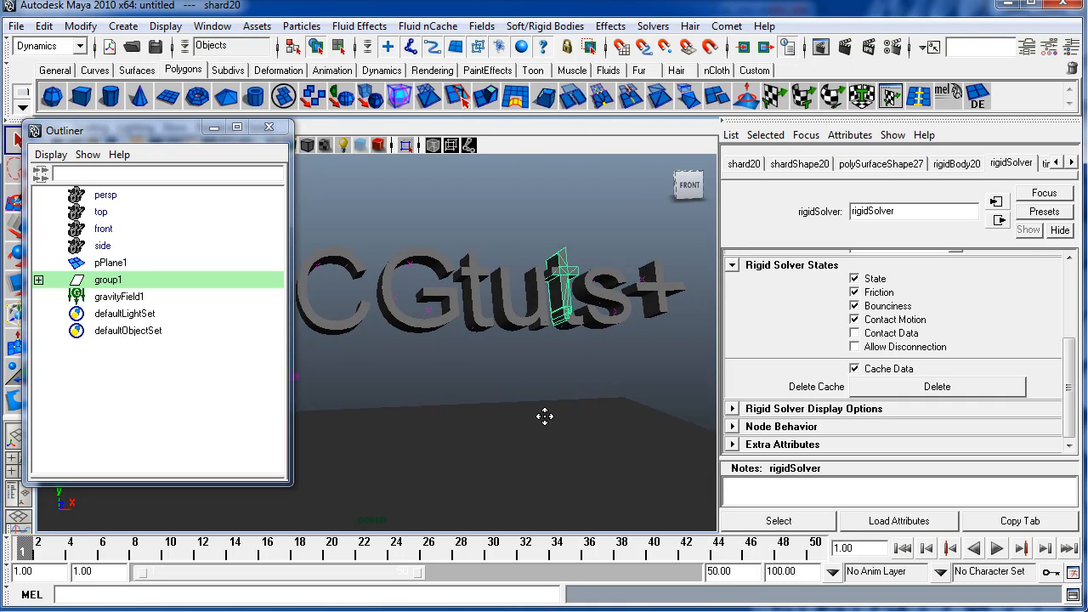
left_click_drag(545, 417, 555, 425, "alt")
left_click(214, 128)
right_click_drag(524, 361, 556, 368, "alt")
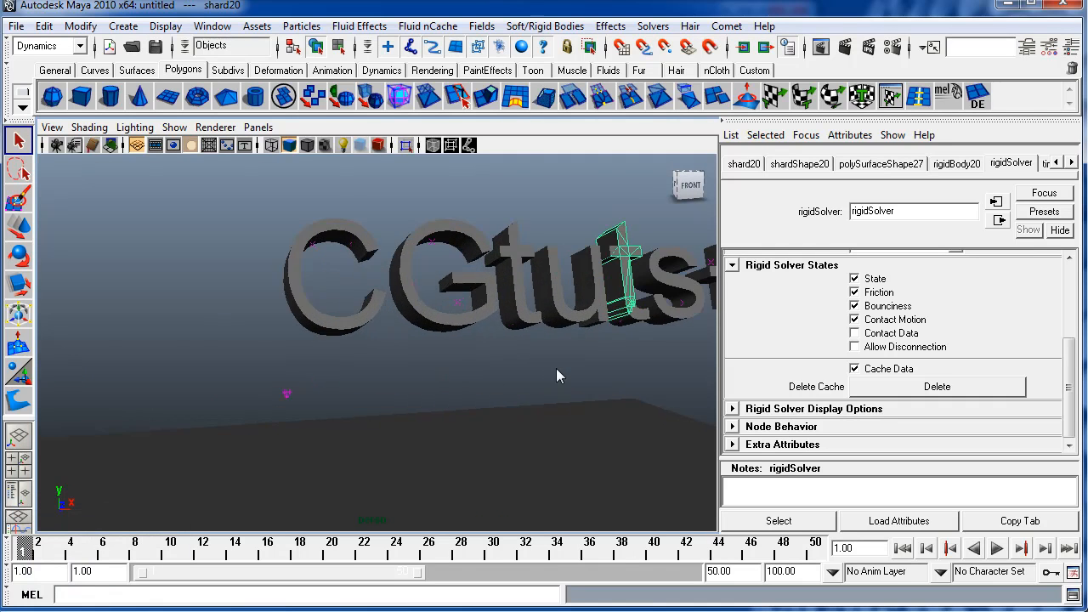